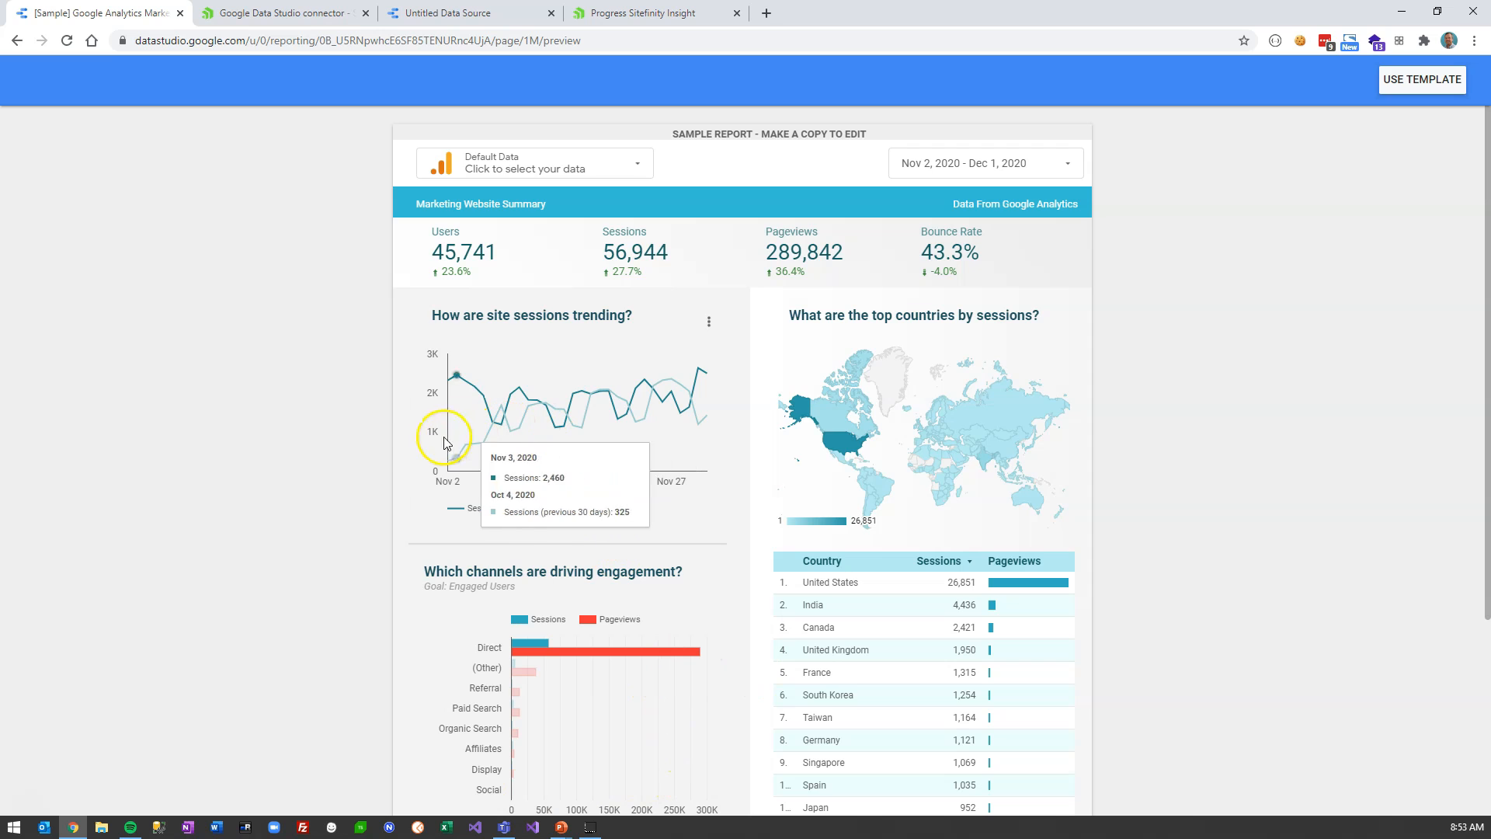
Sort the sample report's country table by country in descending order and clear the Direct channel filter
scroll(412, 449, "down", 1)
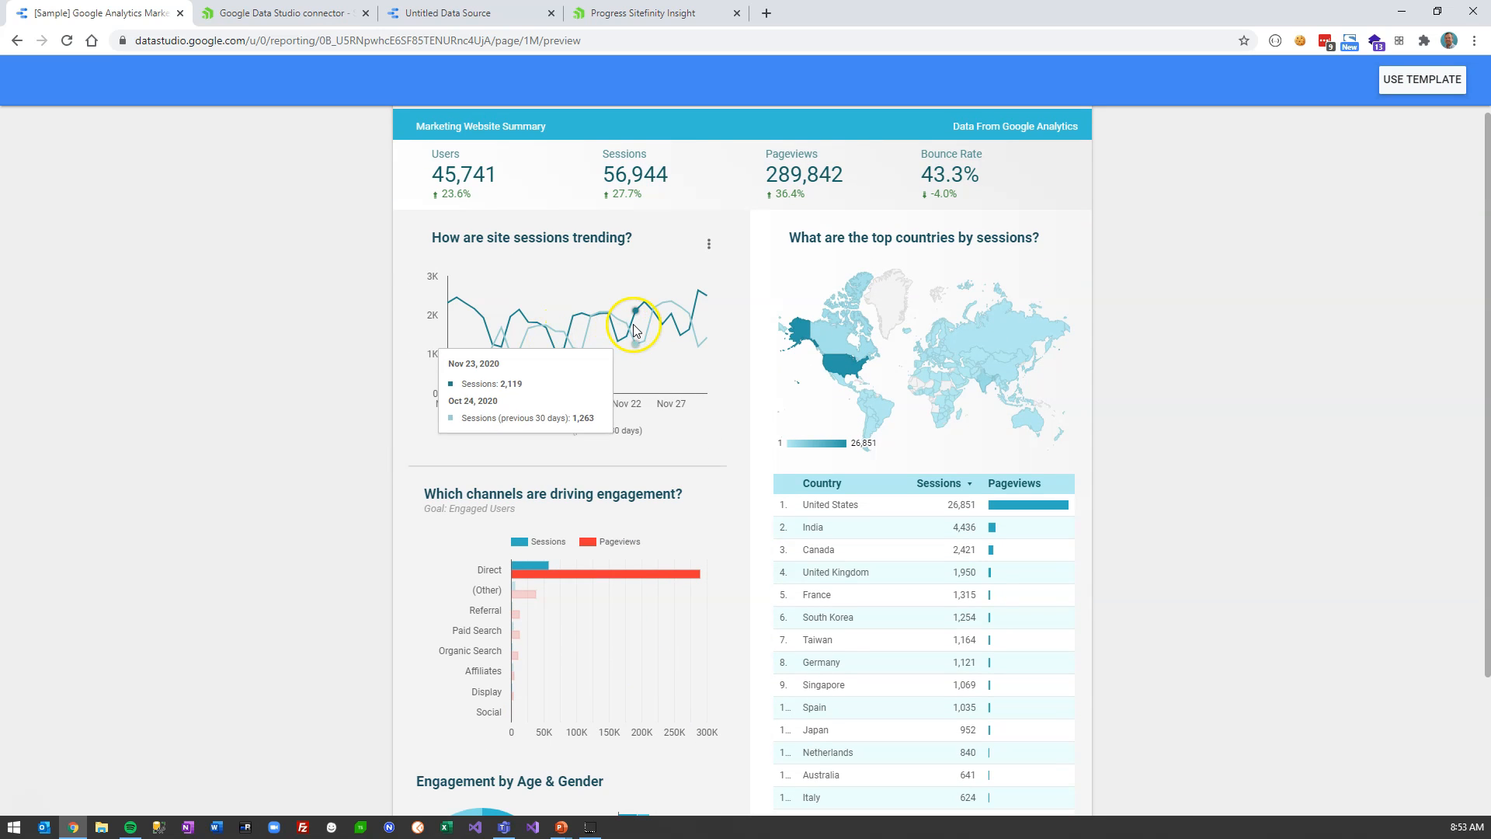
left_click(937, 487)
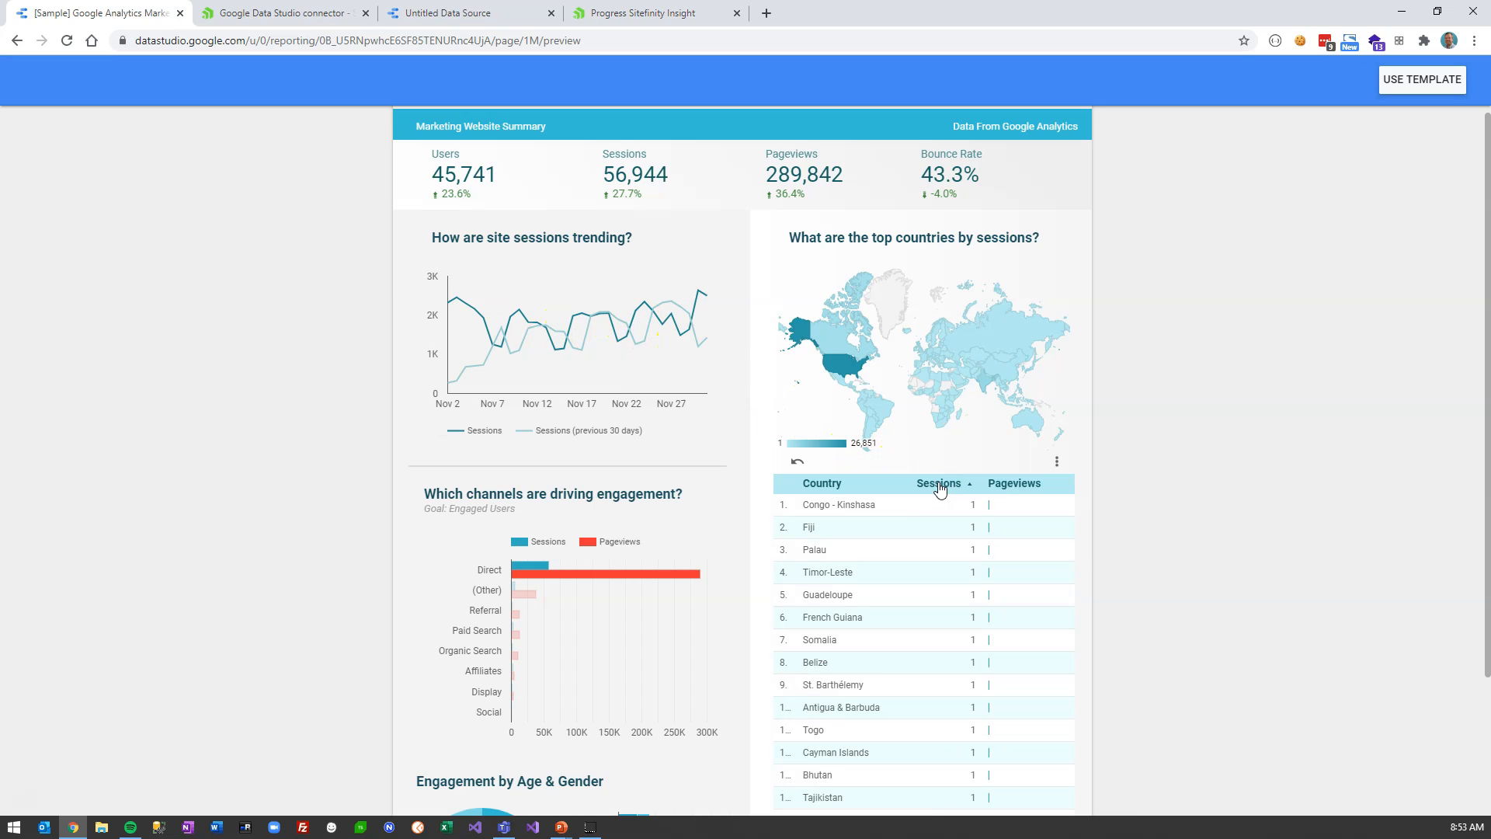
left_click(828, 484)
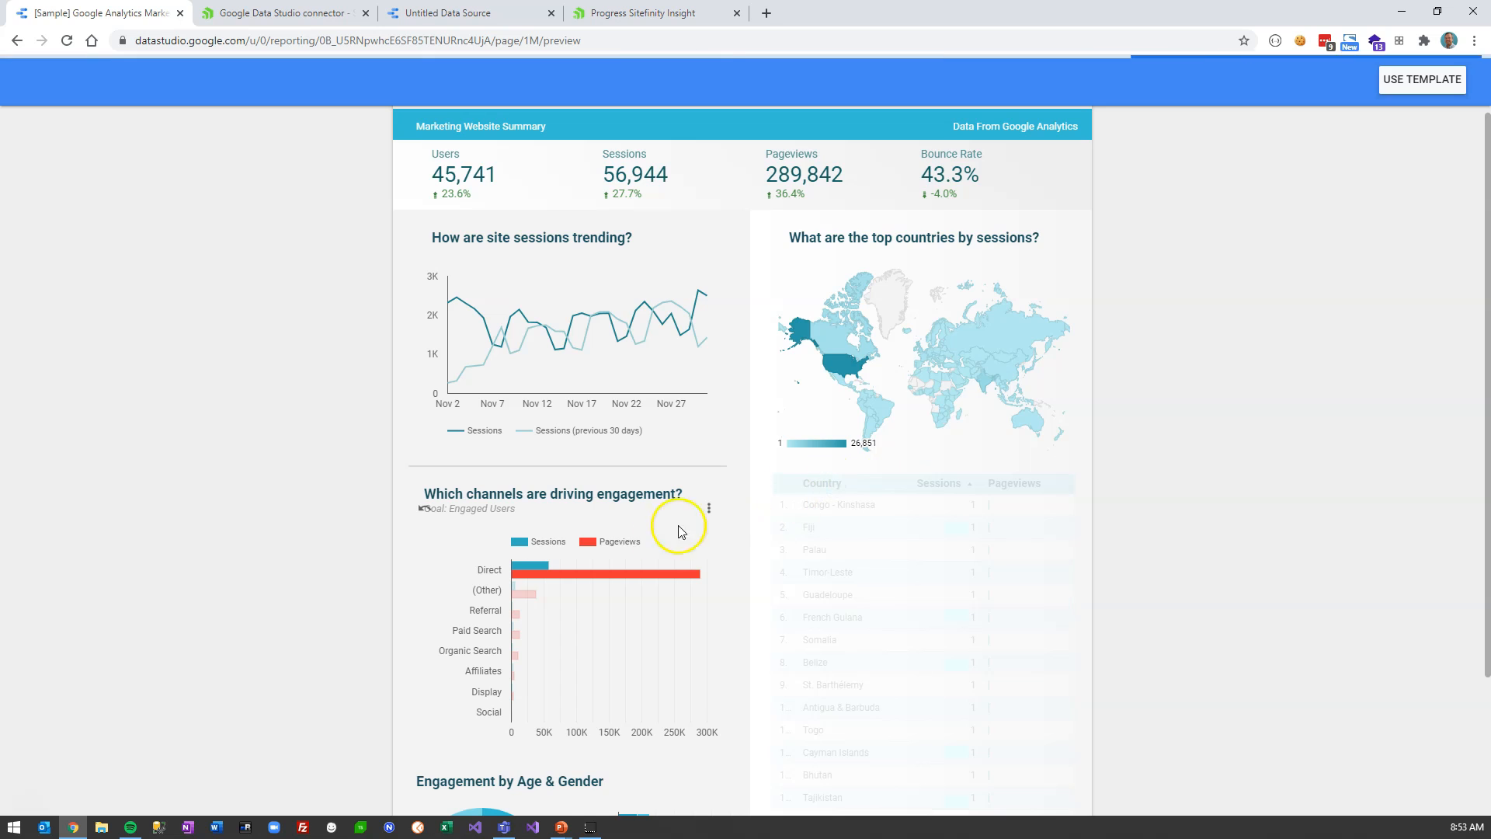
mouse_move(616, 578)
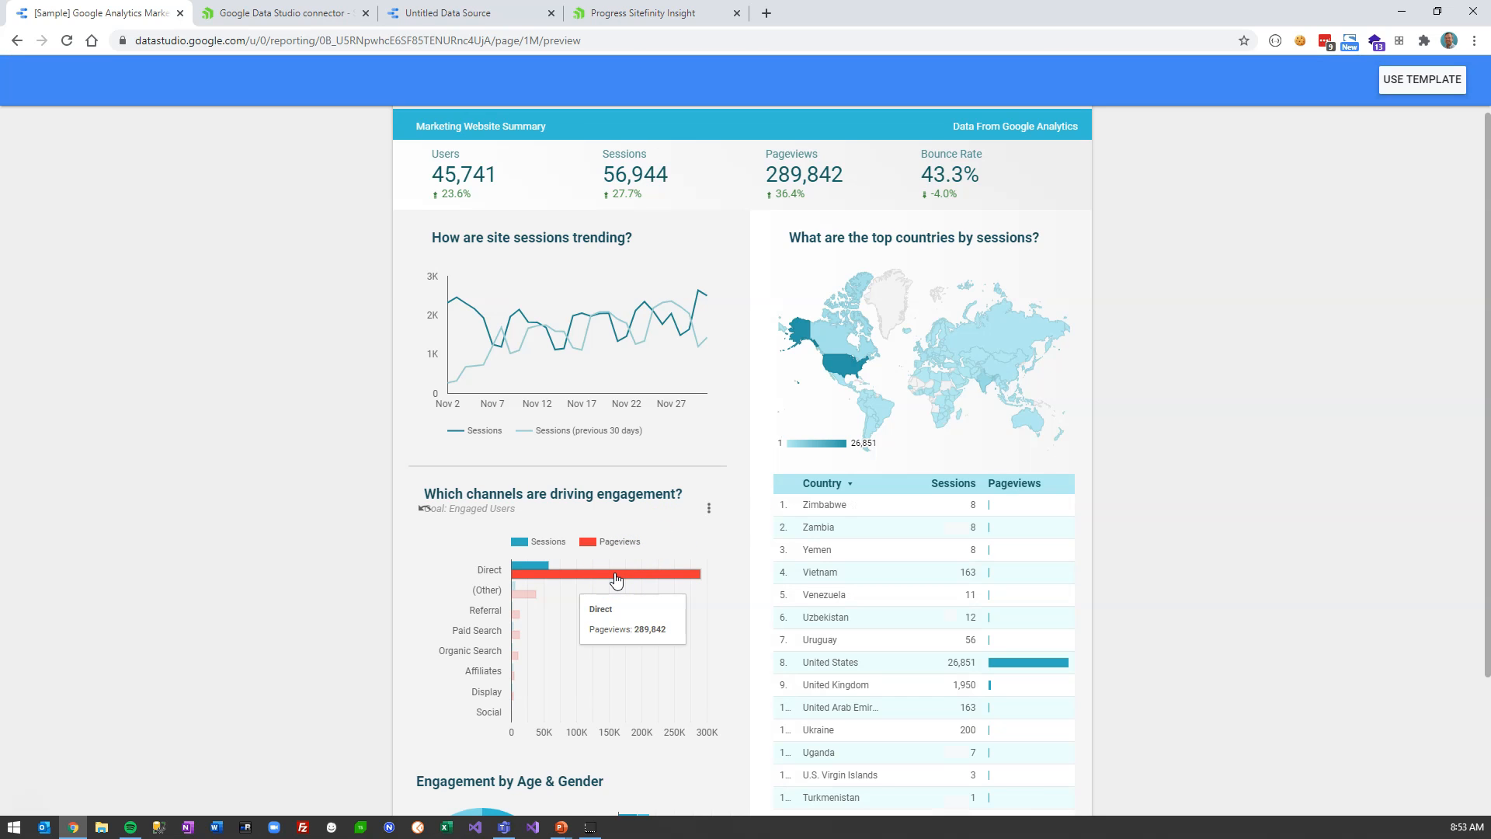
left_click(616, 575)
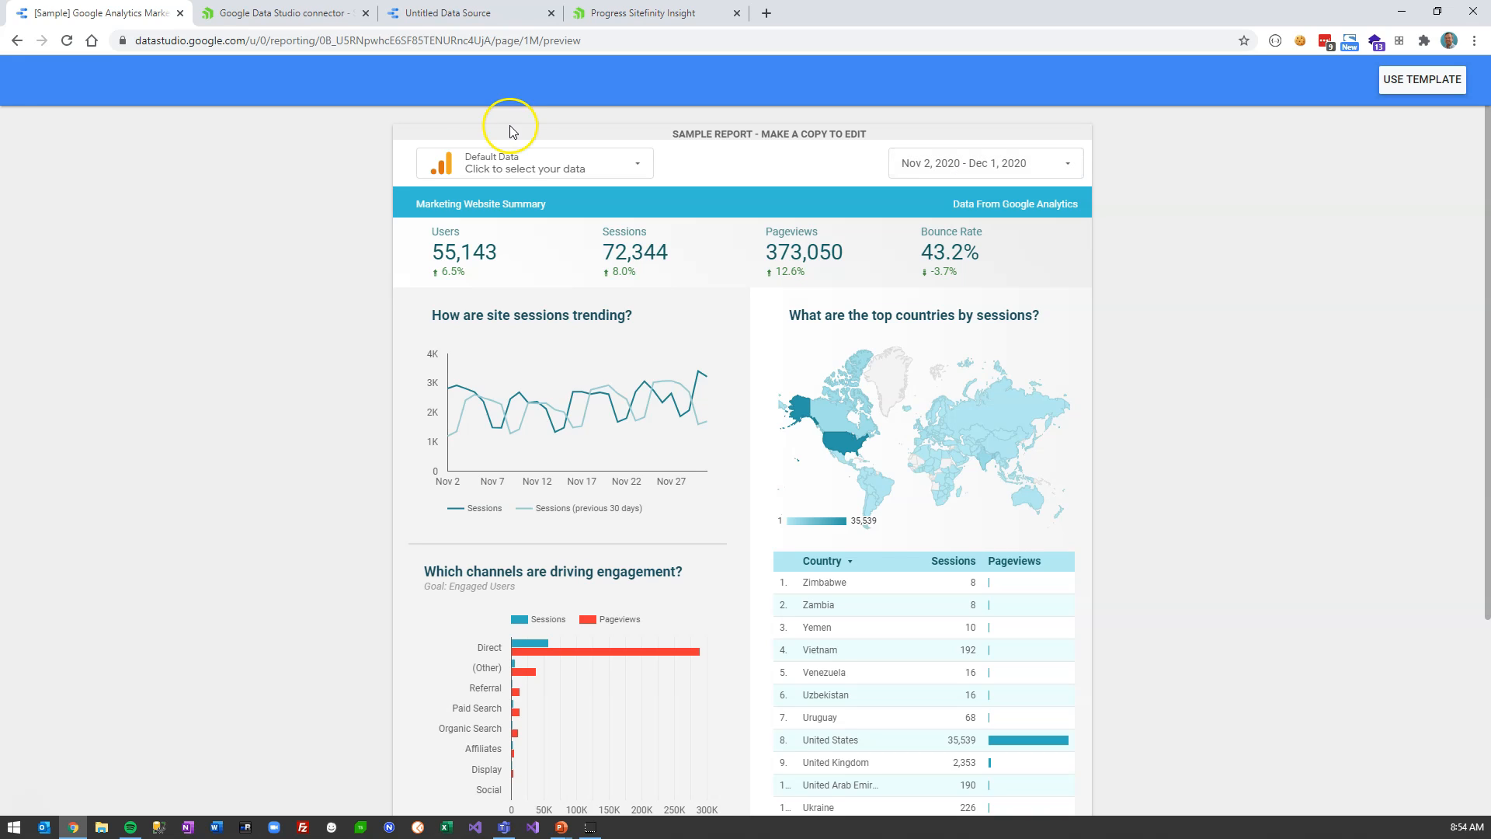
Switch to the Google Data Studio connector documentation and view its introduction
left_click(269, 17)
scroll(409, 469, "up", 3)
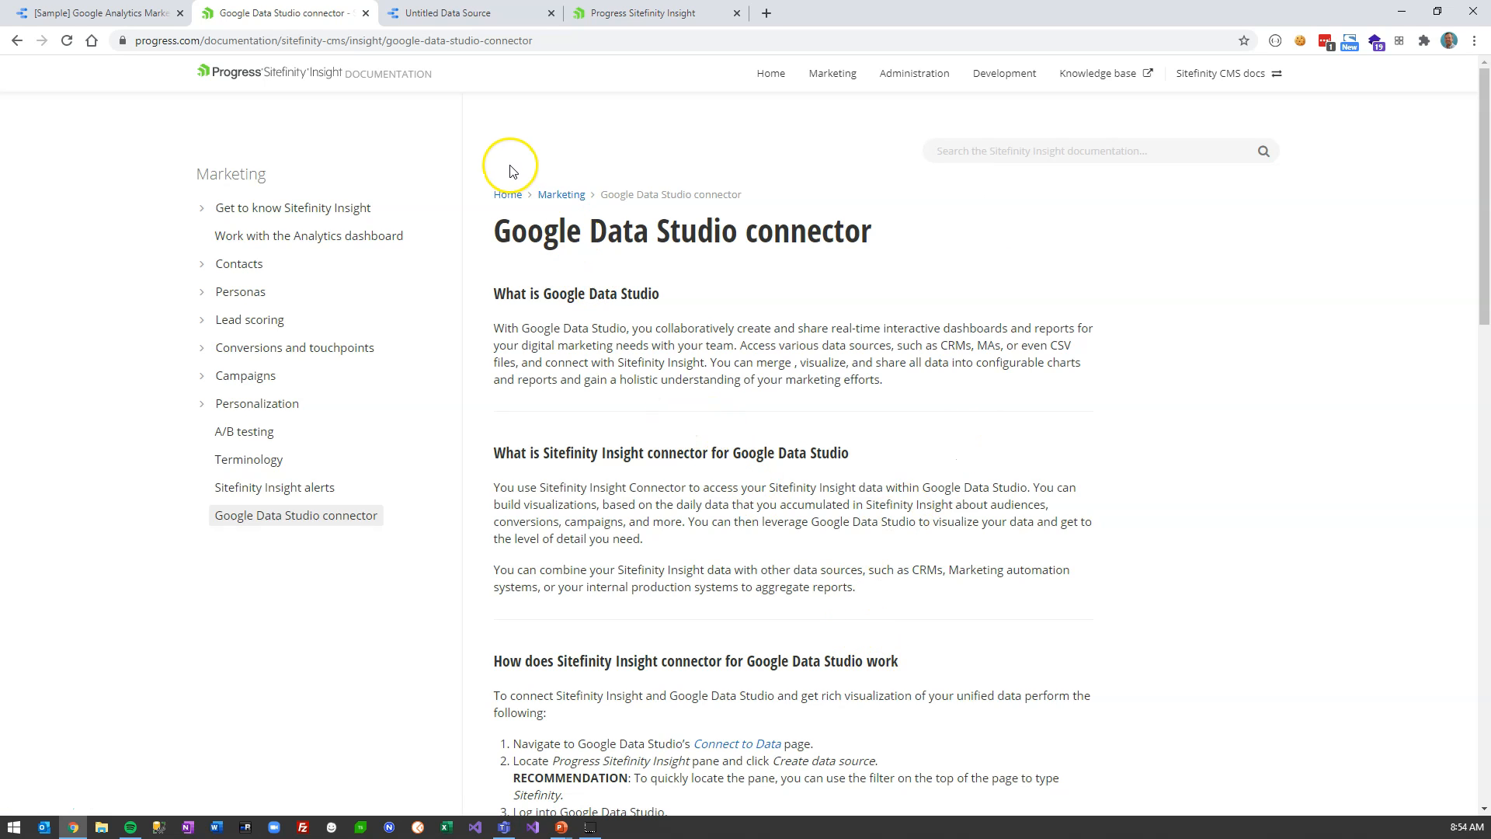
Return to the Data Studio home page and start creating a new data source
left_click(464, 13)
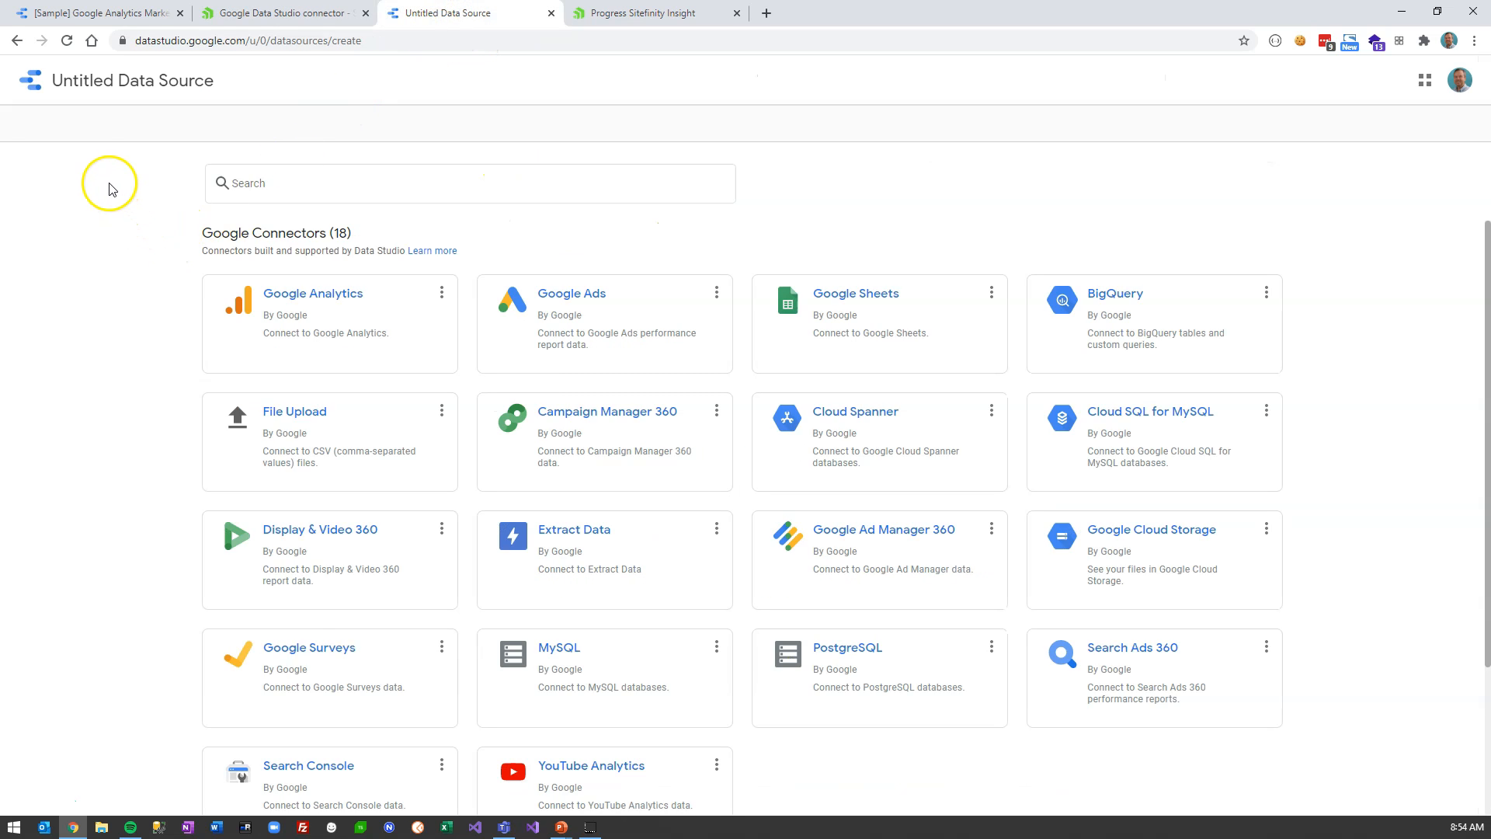
left_click(28, 81)
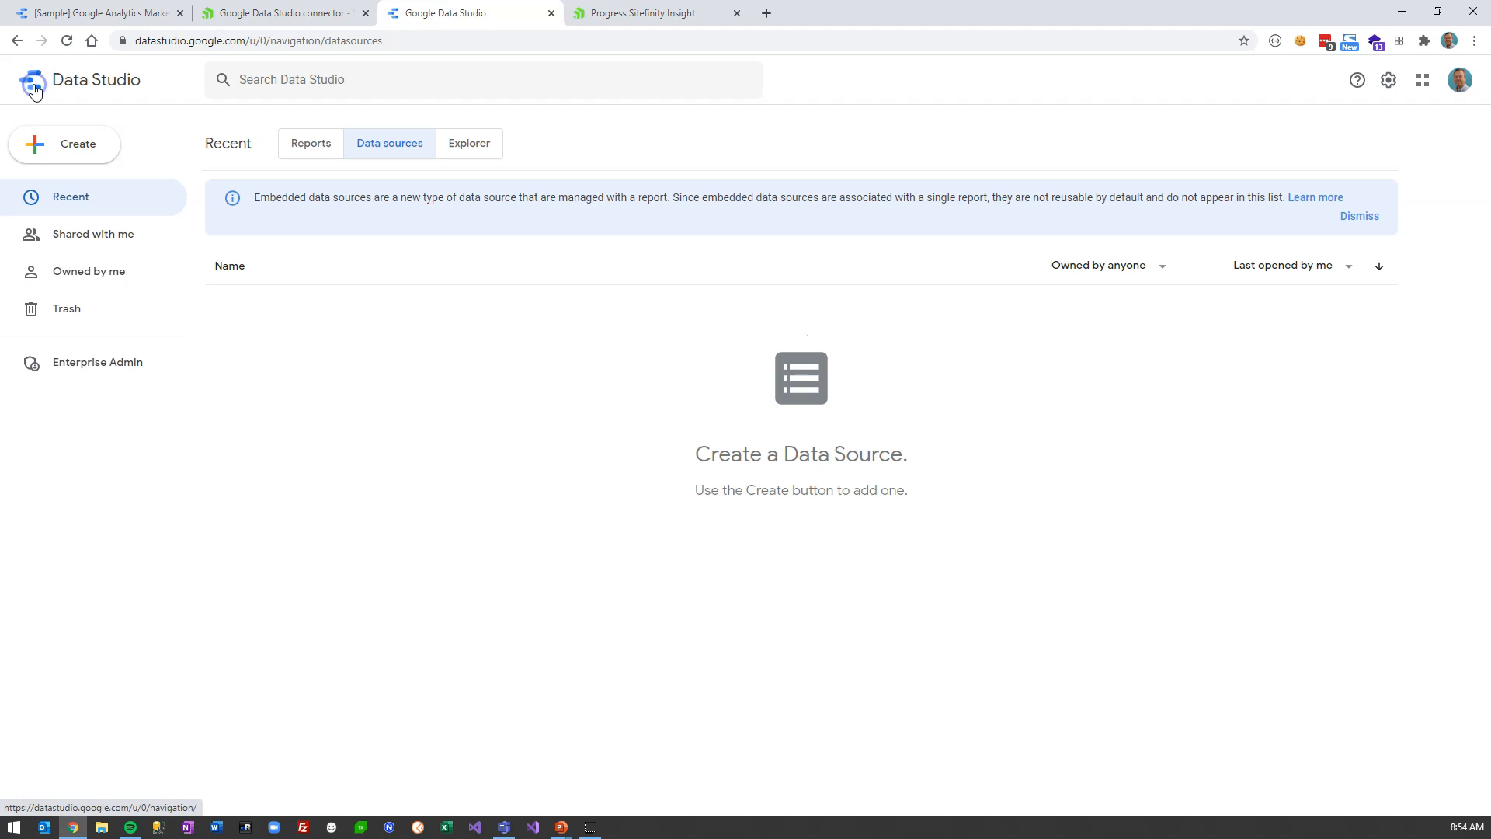
left_click(79, 145)
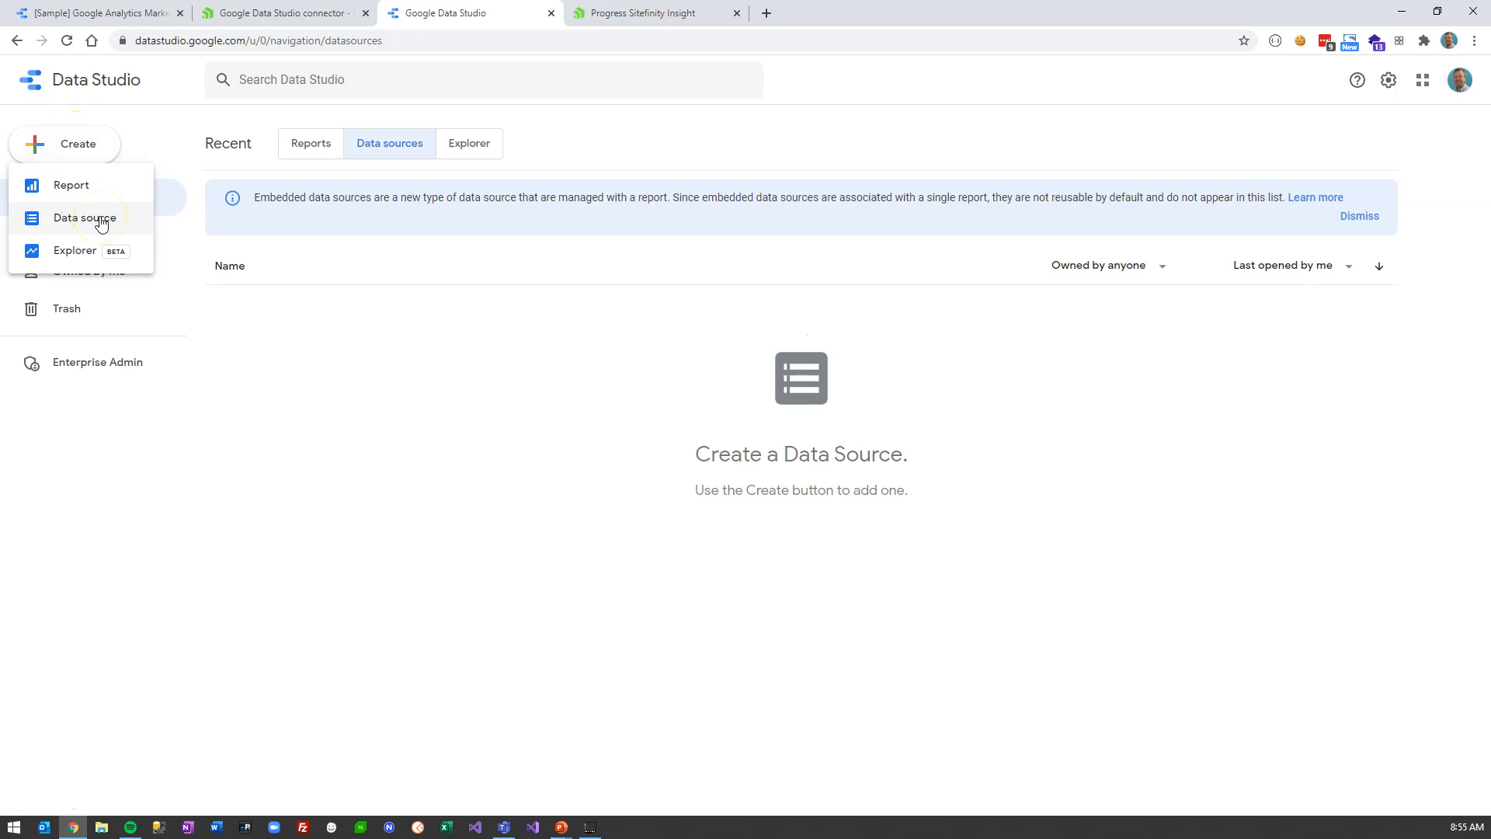
left_click(101, 222)
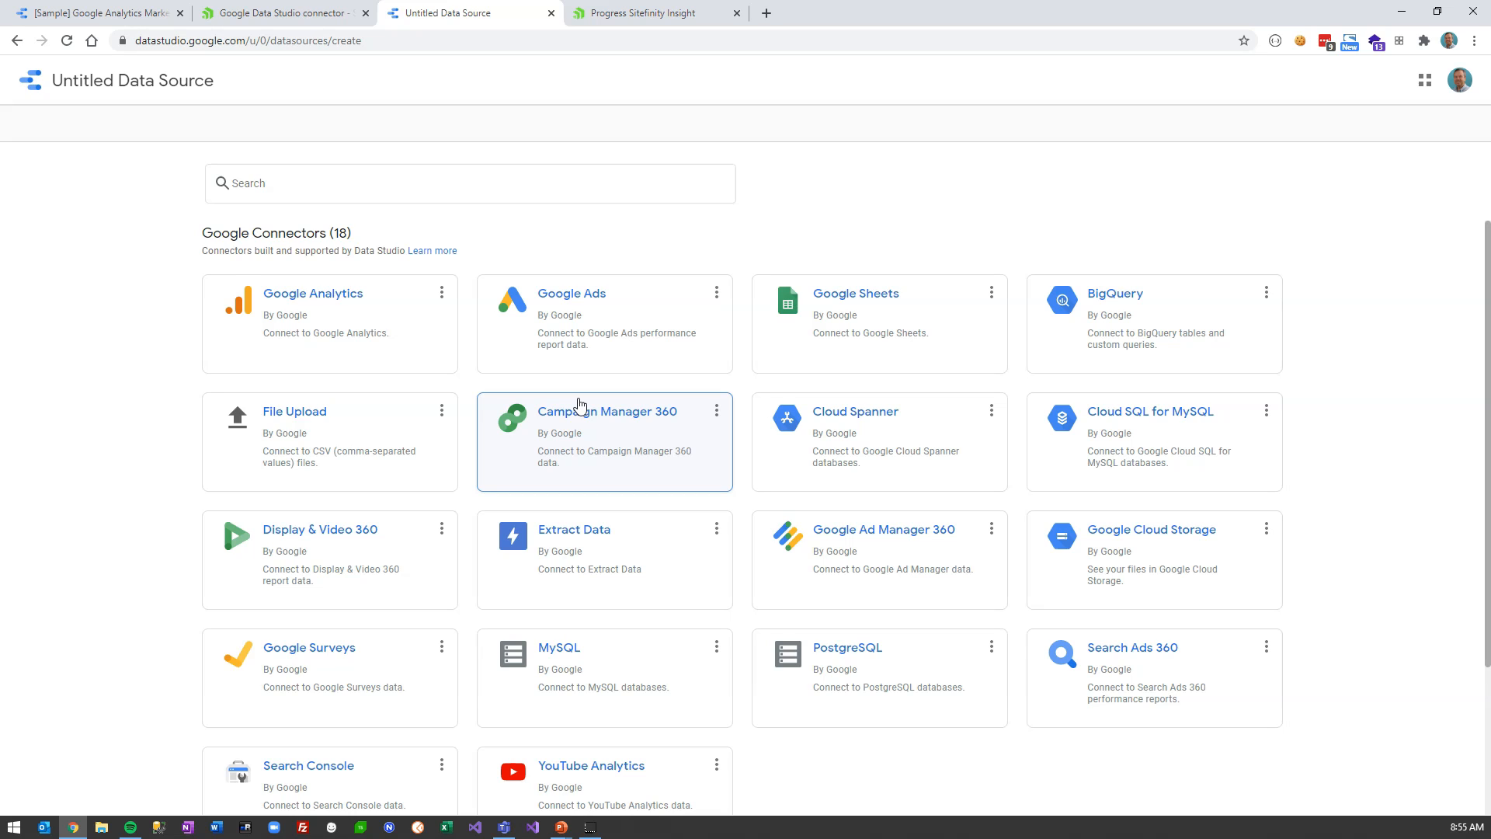
Search the connectors for "prog" and choose the Progress Sitefinity Insight partner connector
left_click(332, 190)
type("pr")
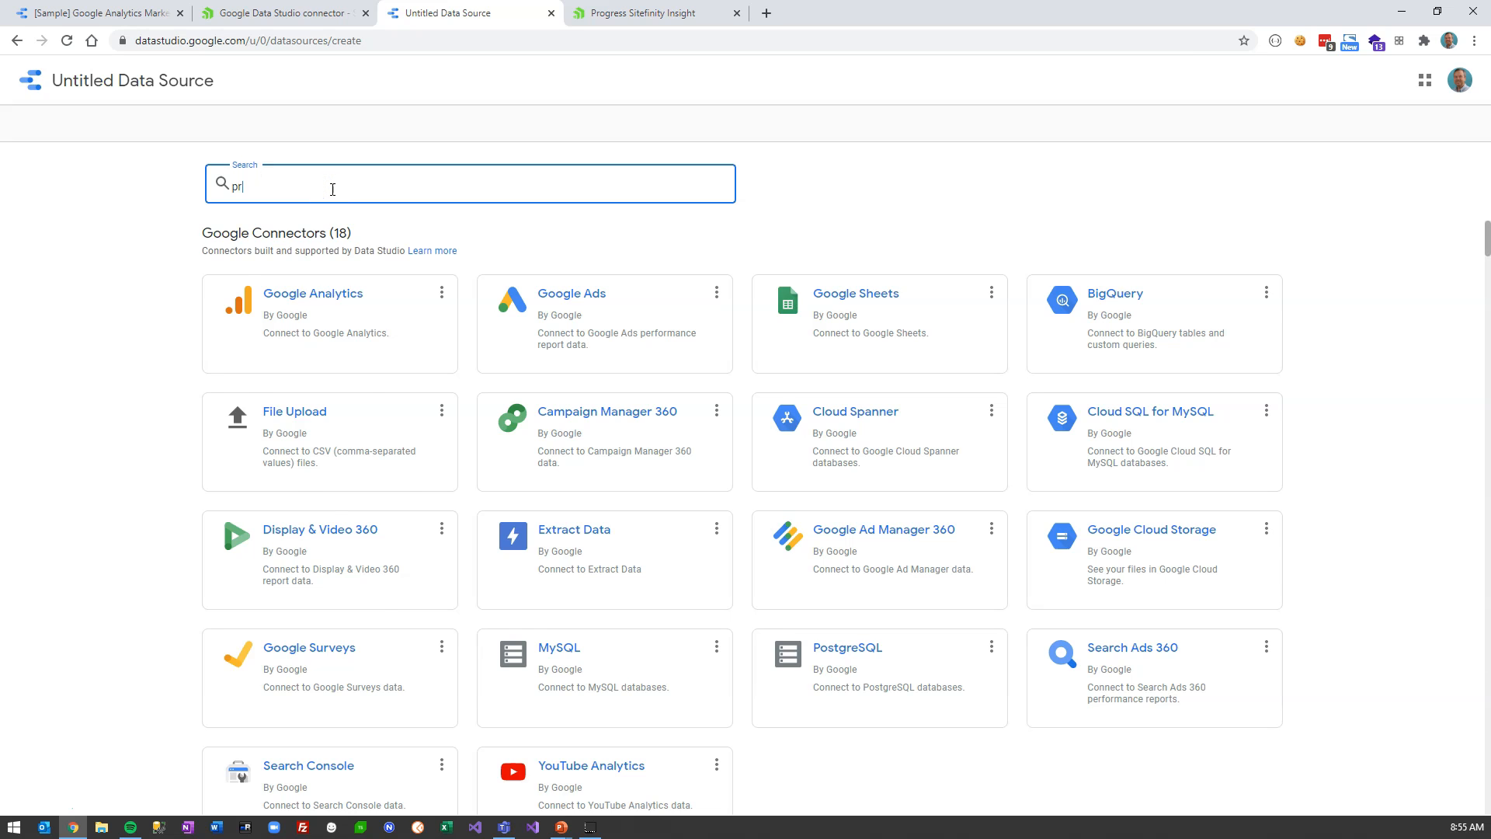
type("og")
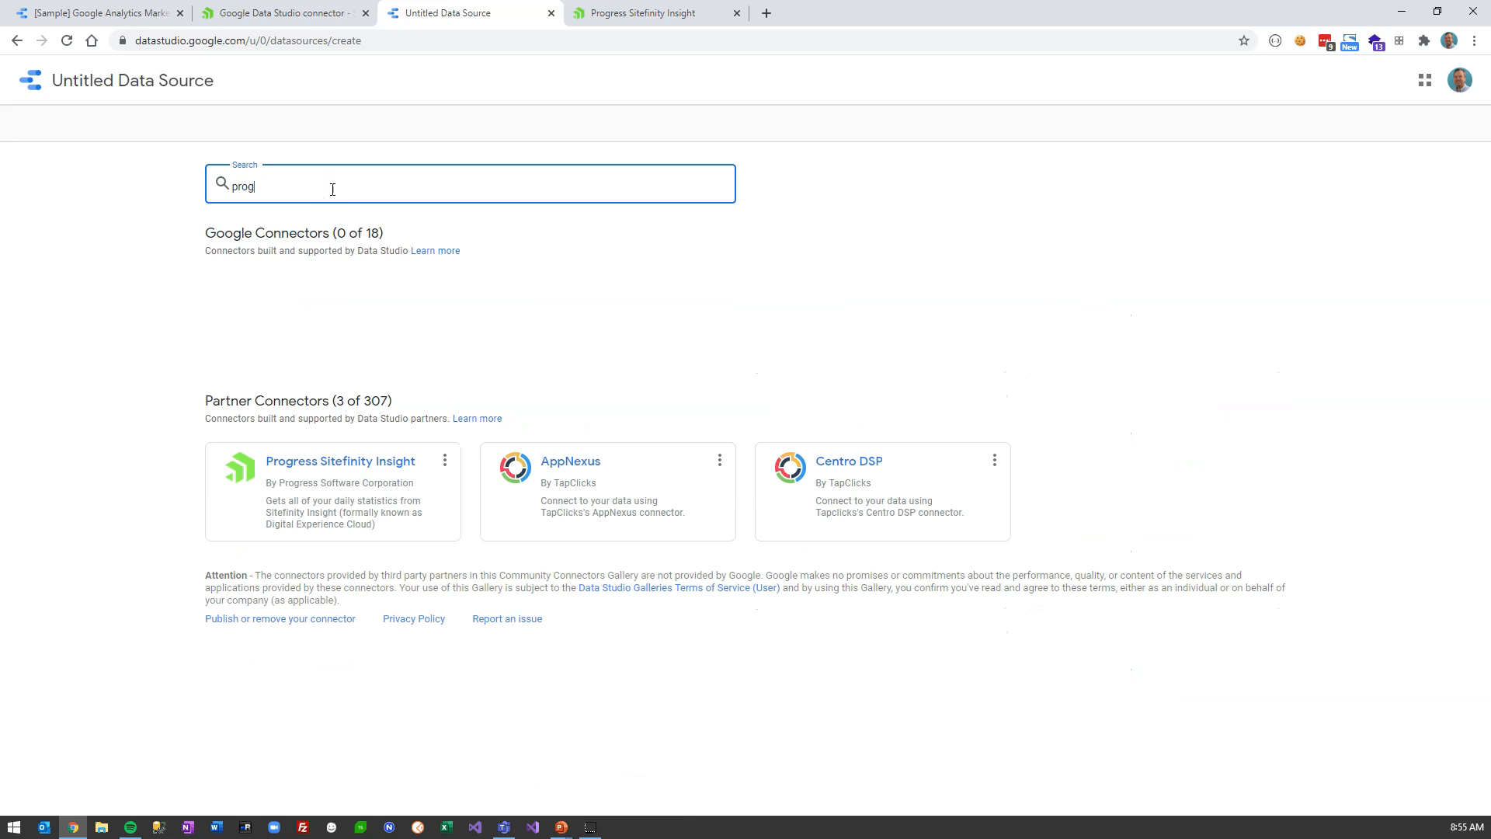
left_click(357, 490)
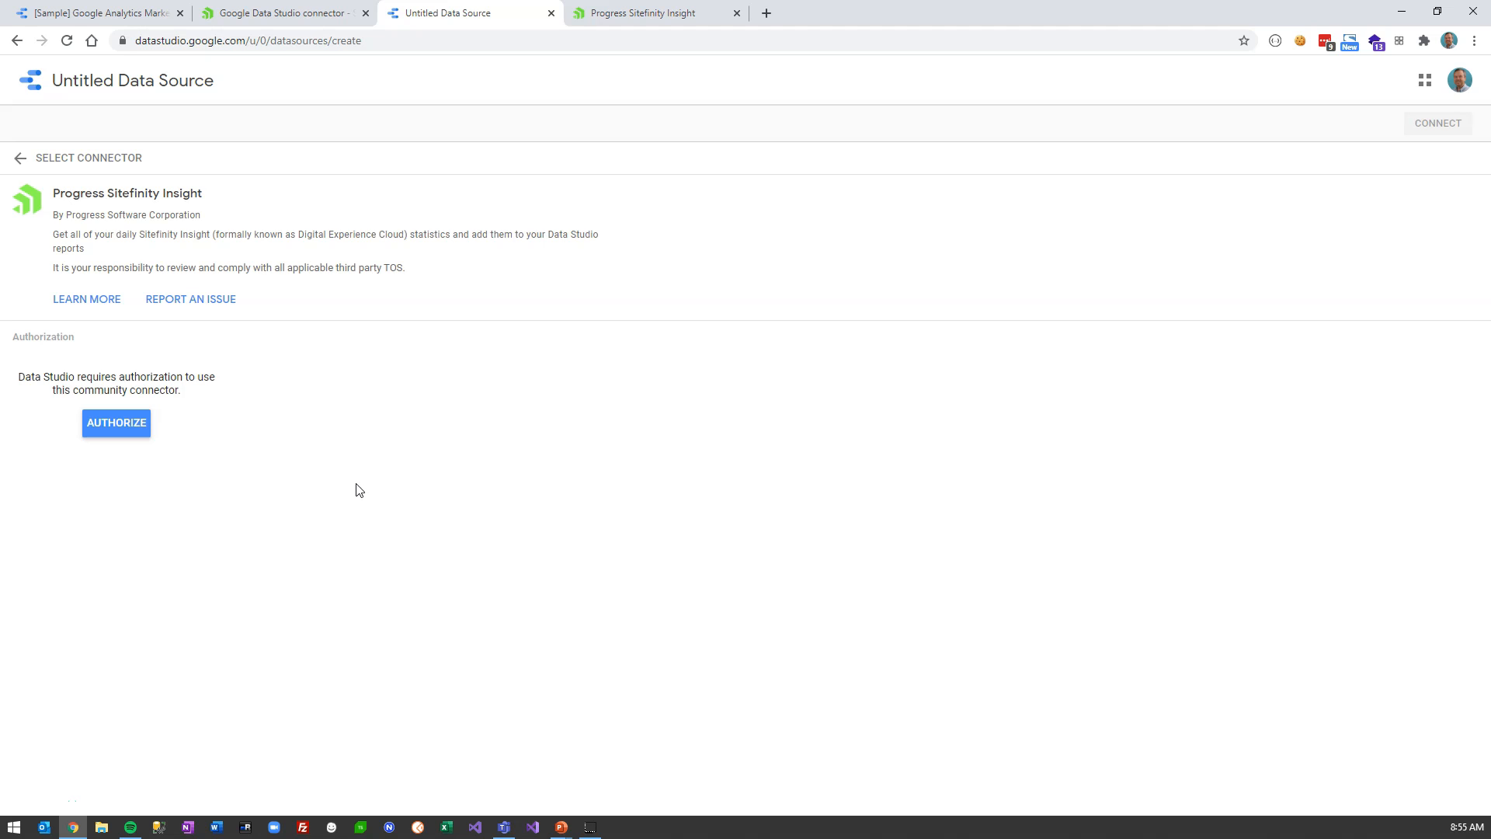
Authorize the Progress Sitefinity Insight connector with the Google account, allowing it to connect to an external service
left_click(134, 428)
left_click(111, 327)
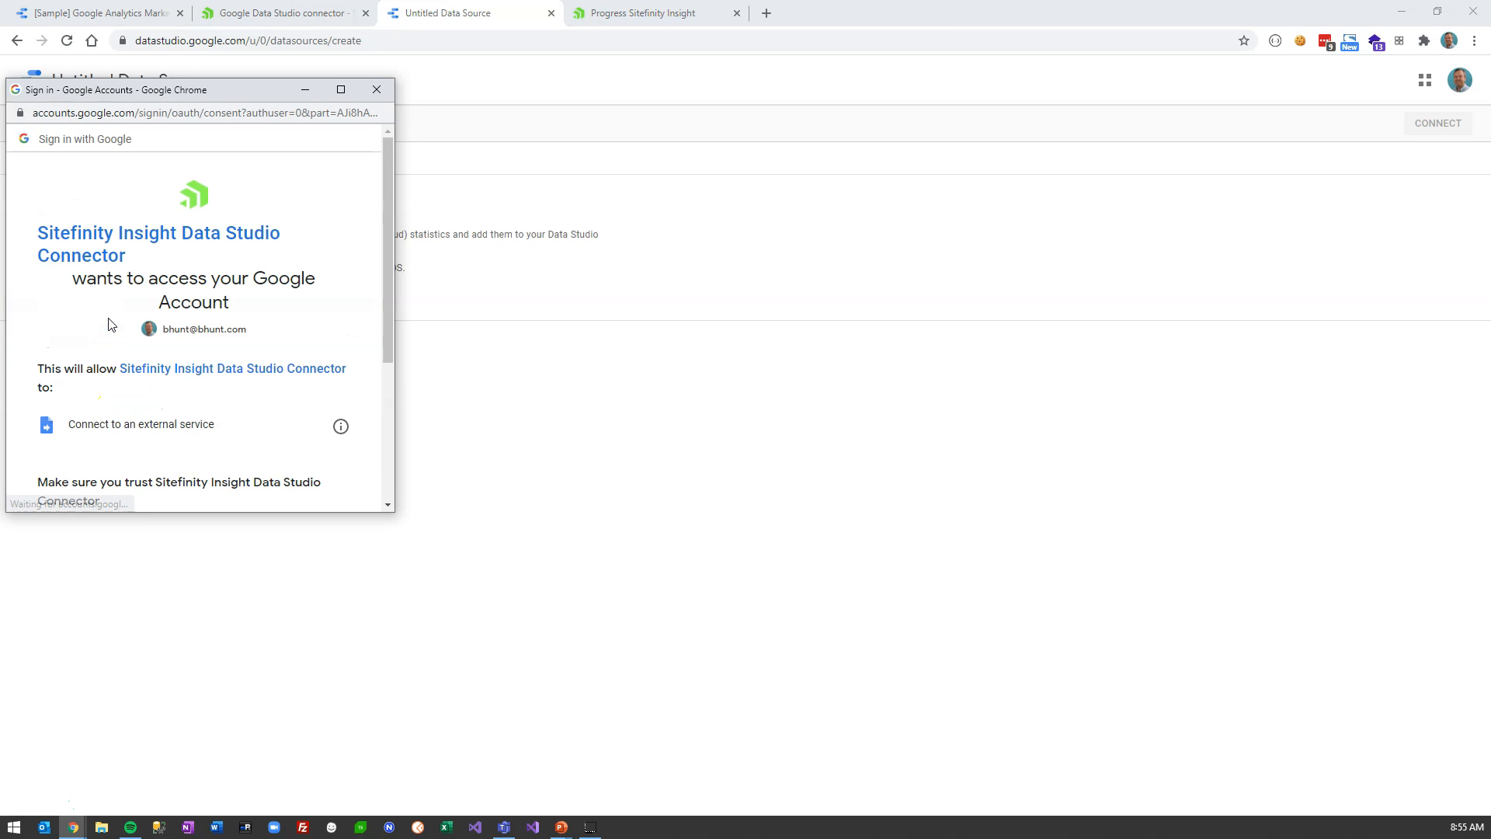
scroll(111, 325, "down", 3)
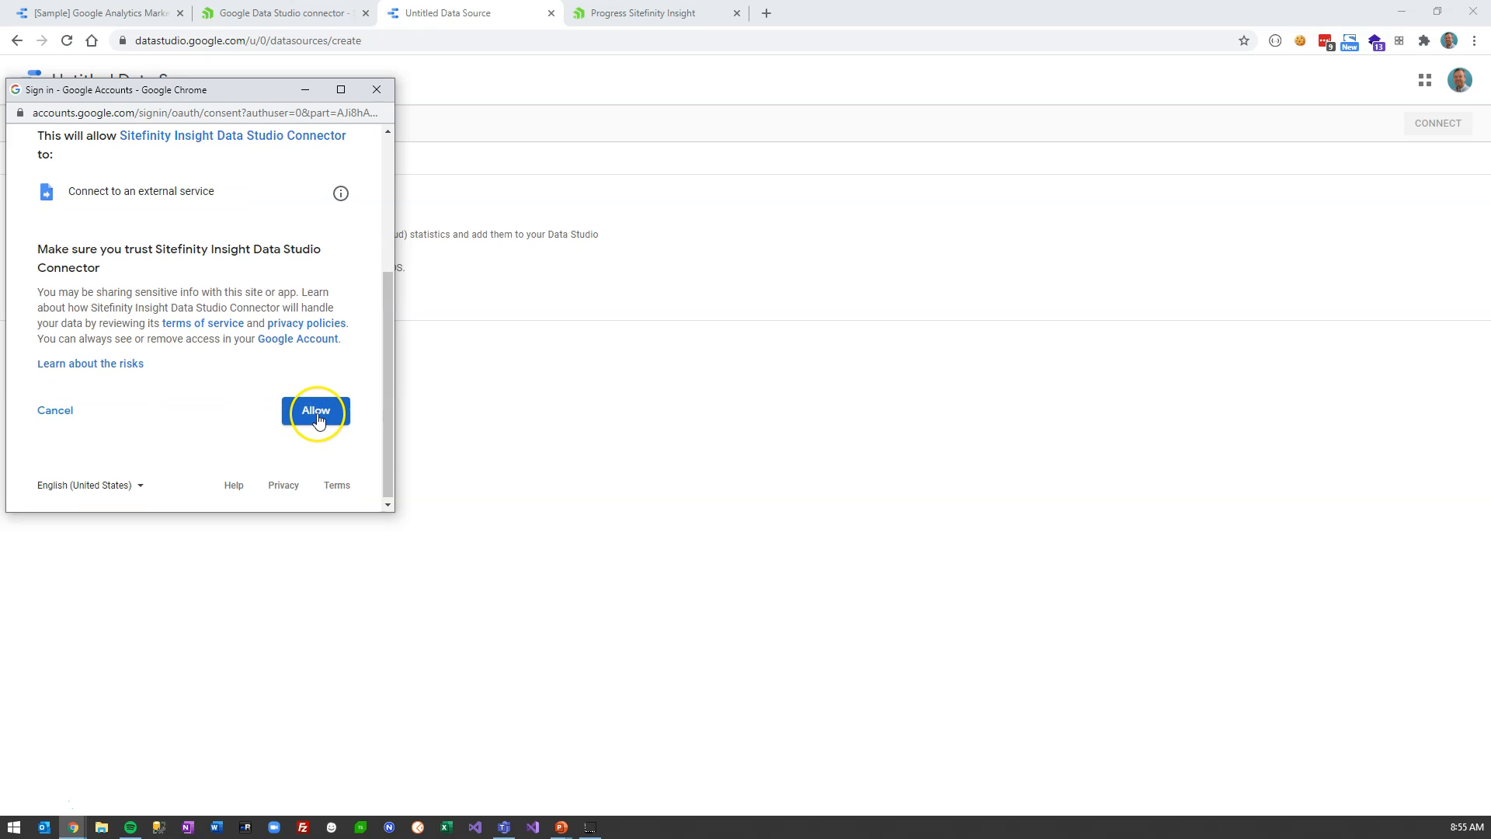
left_click(318, 418)
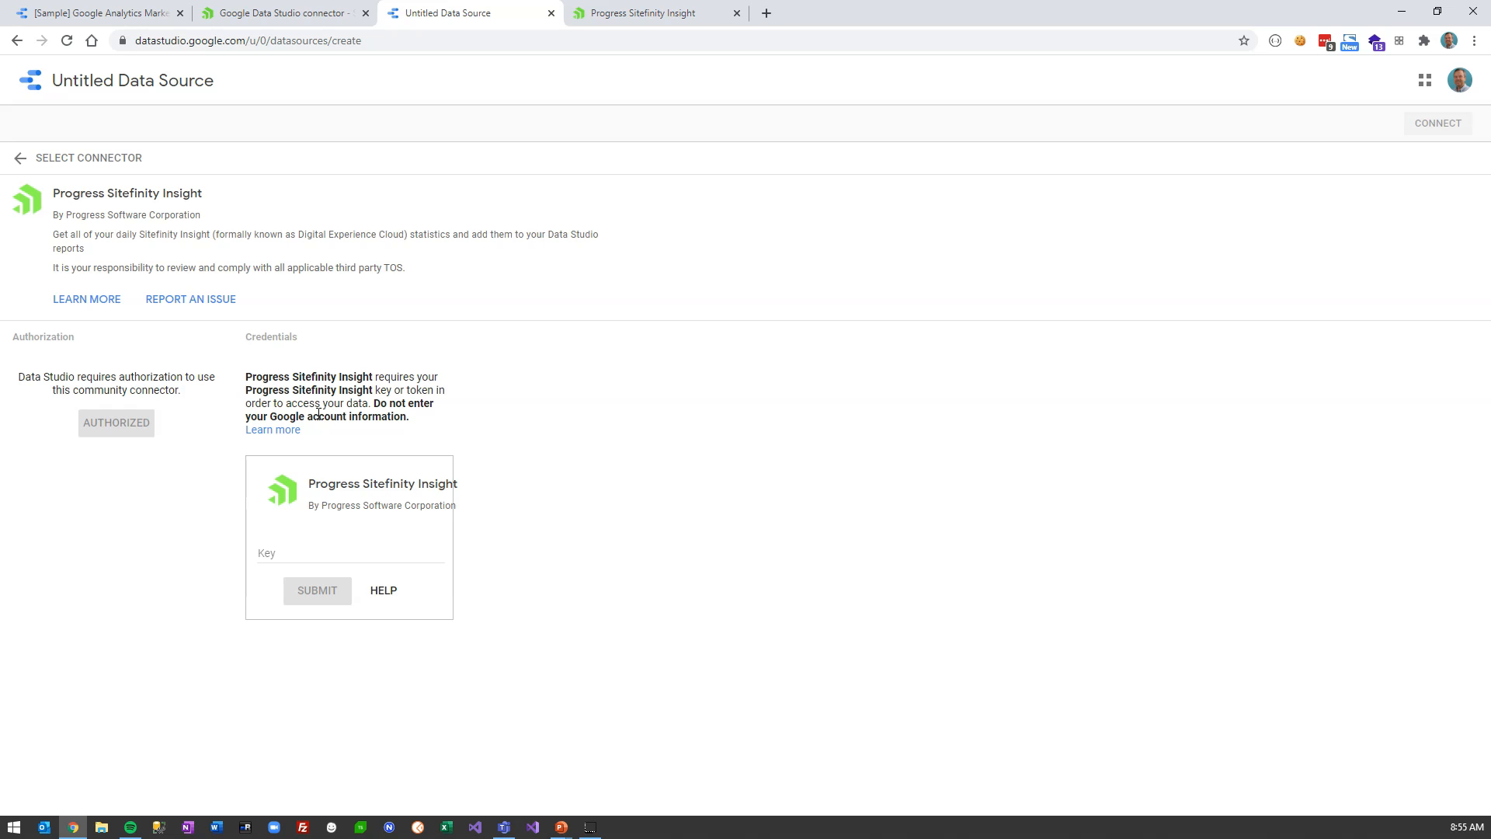
In Sitefinity Insight, generate an access key named Data Studio that grants access only to the Smooth Fusion data center
left_click(633, 18)
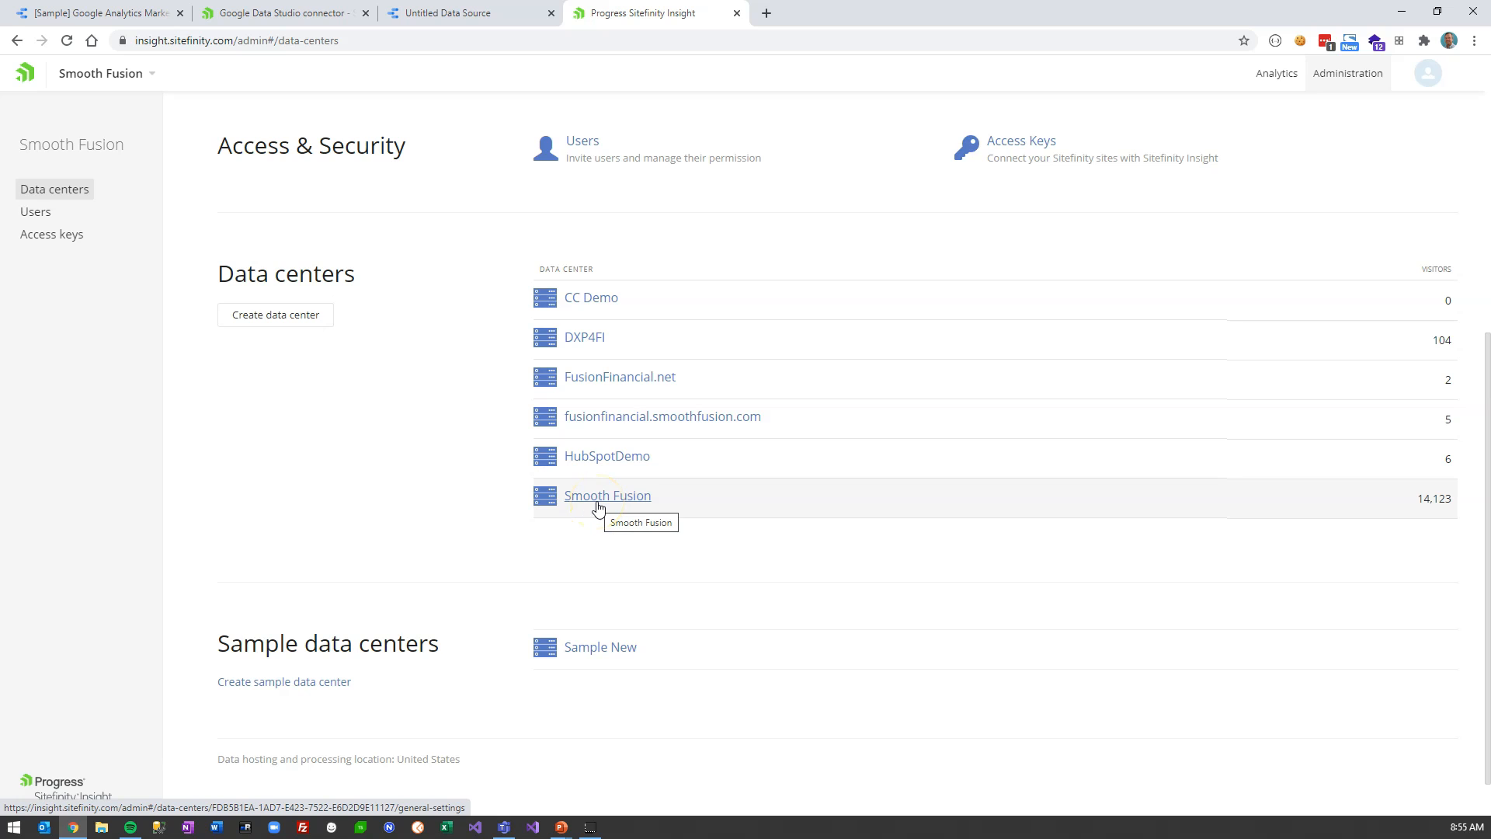
left_click(1023, 141)
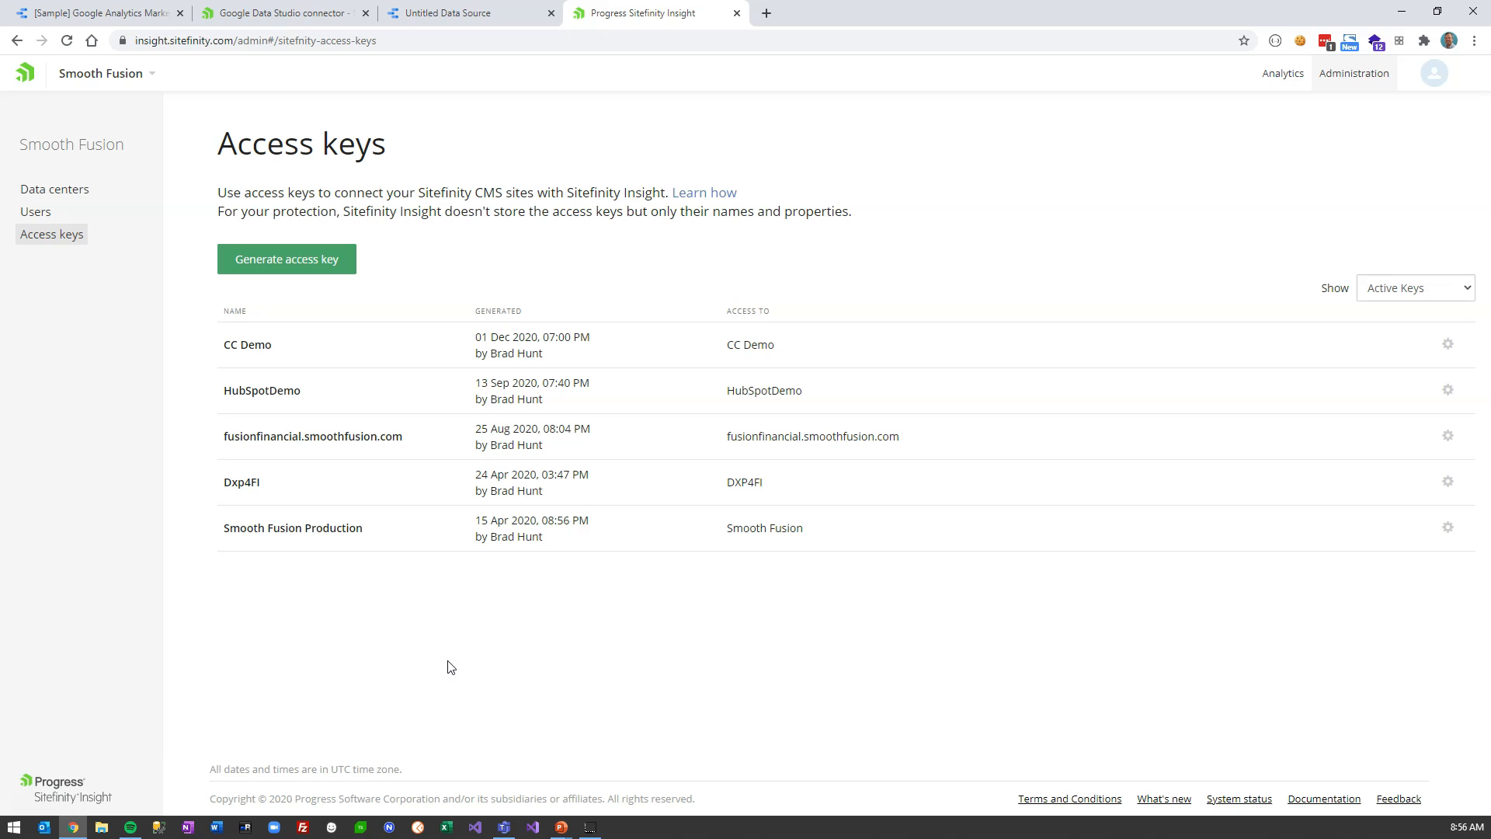
left_click(324, 264)
left_click(556, 220)
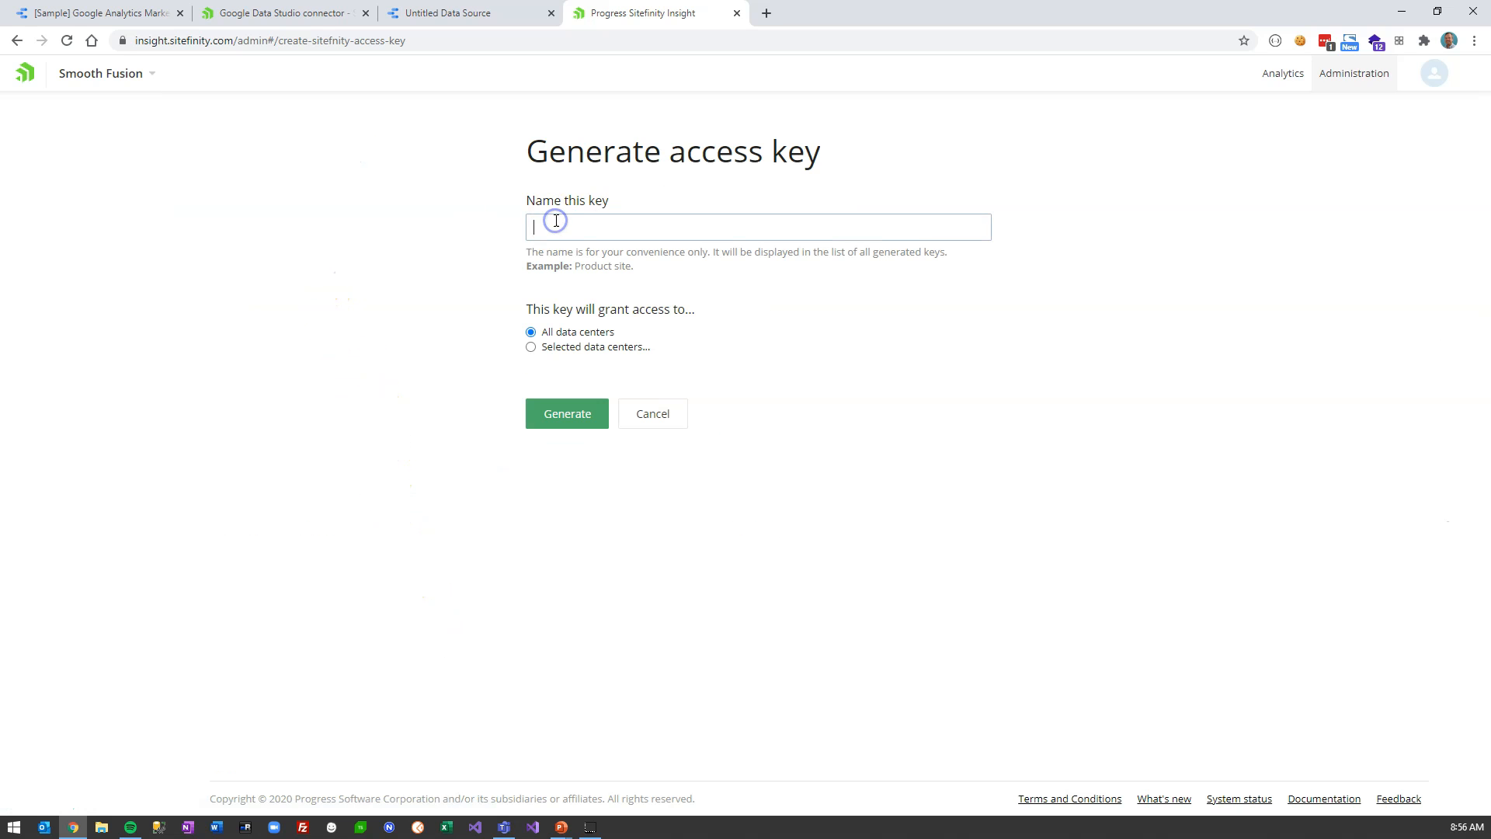
type("Data Studio")
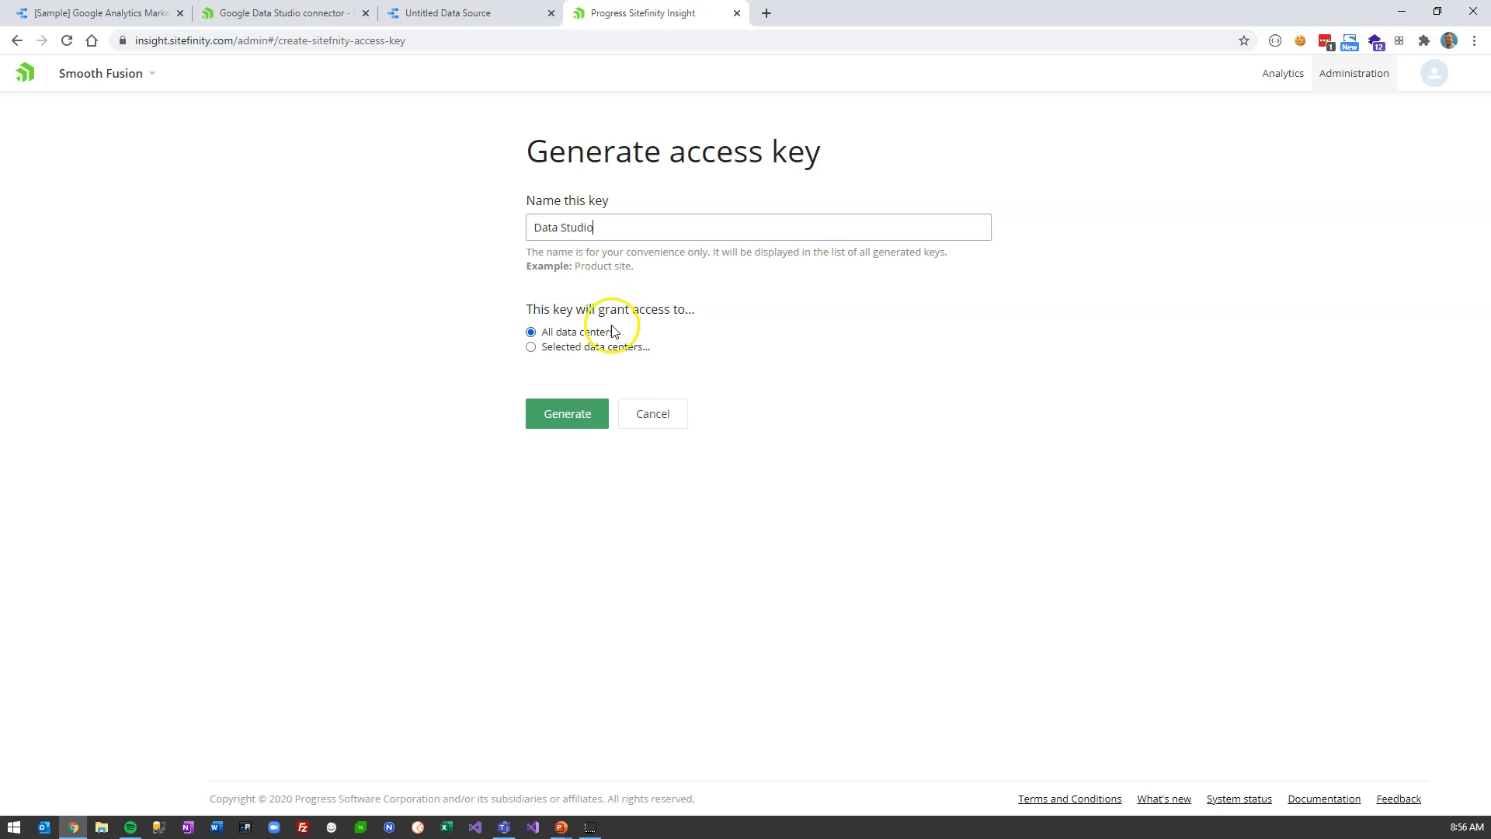
left_click(609, 346)
left_click(617, 469)
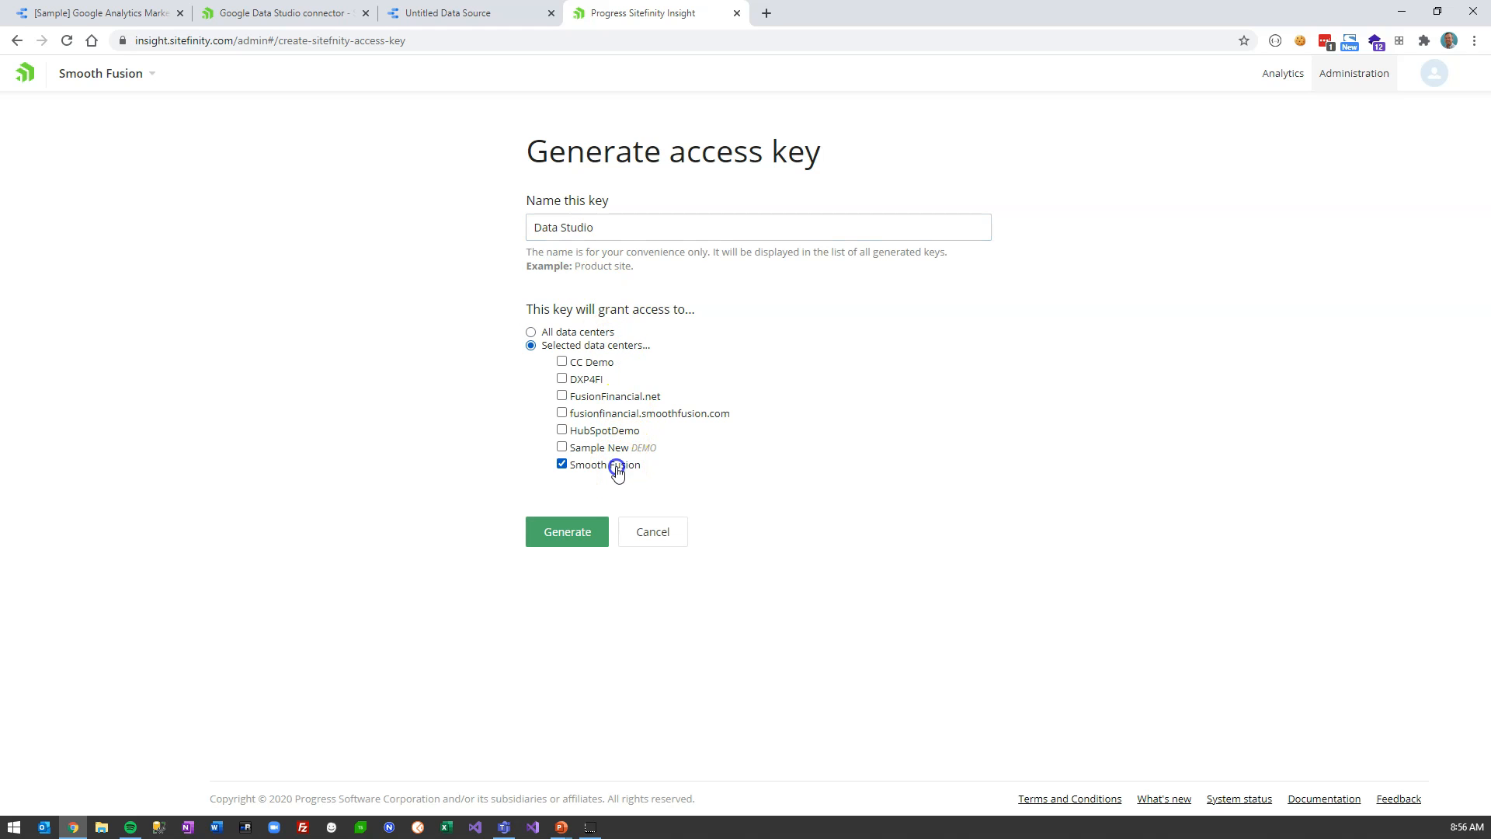
left_click(569, 543)
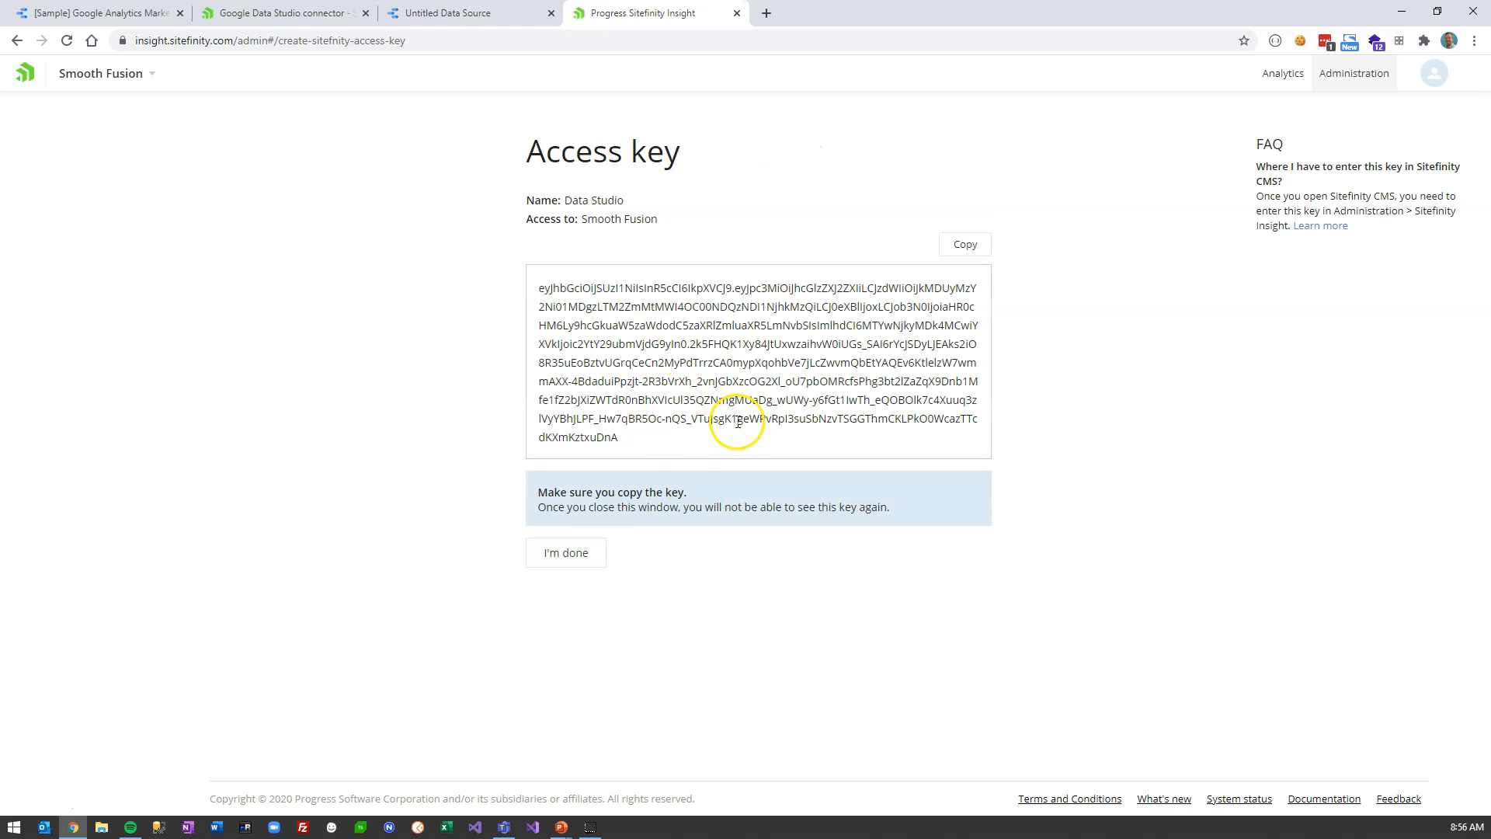
Copy the generated access key and submit it in the connector's Key field in Data Studio
left_click(965, 246)
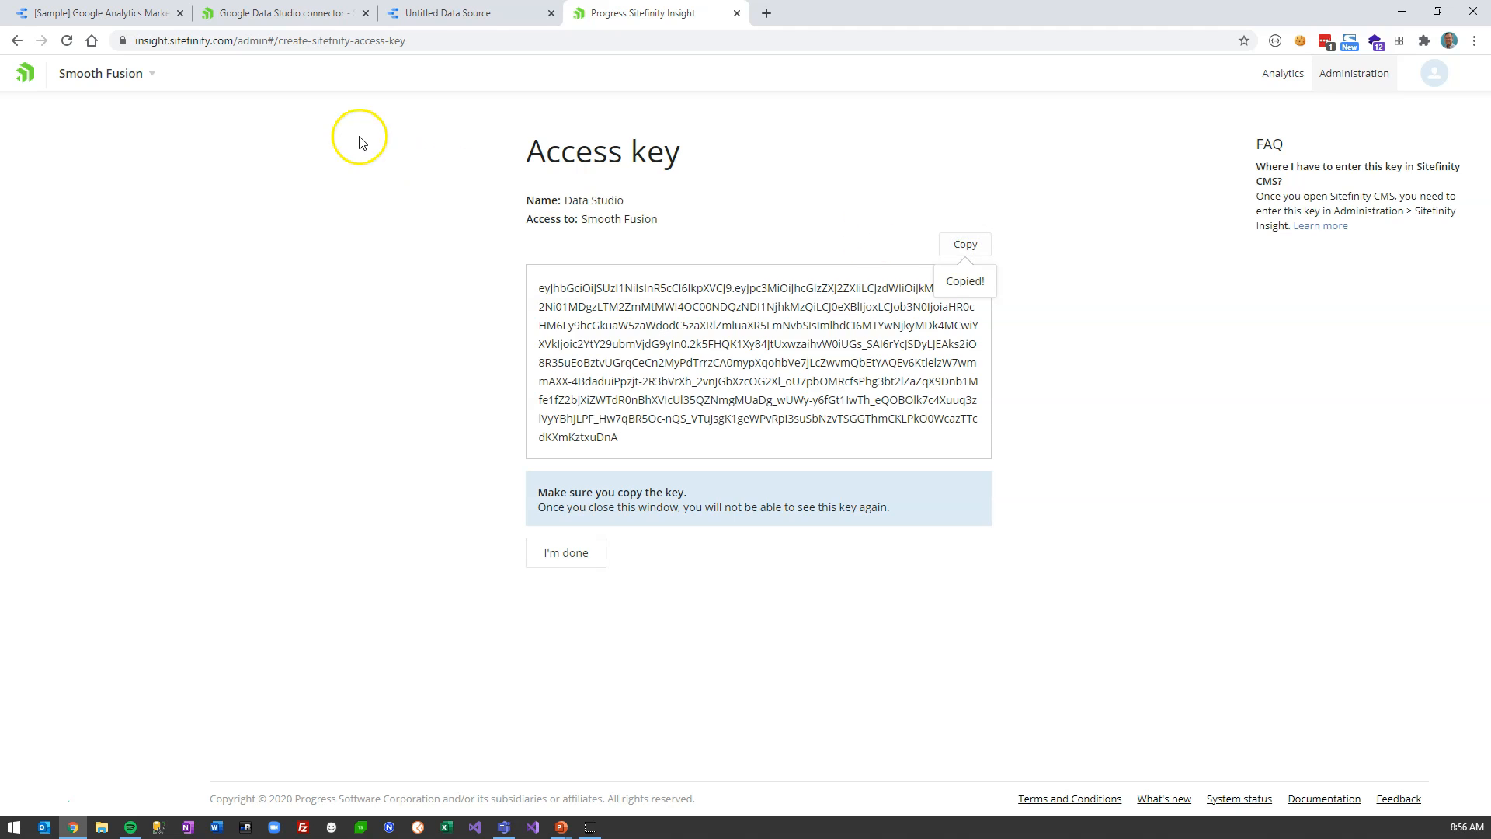
left_click(462, 16)
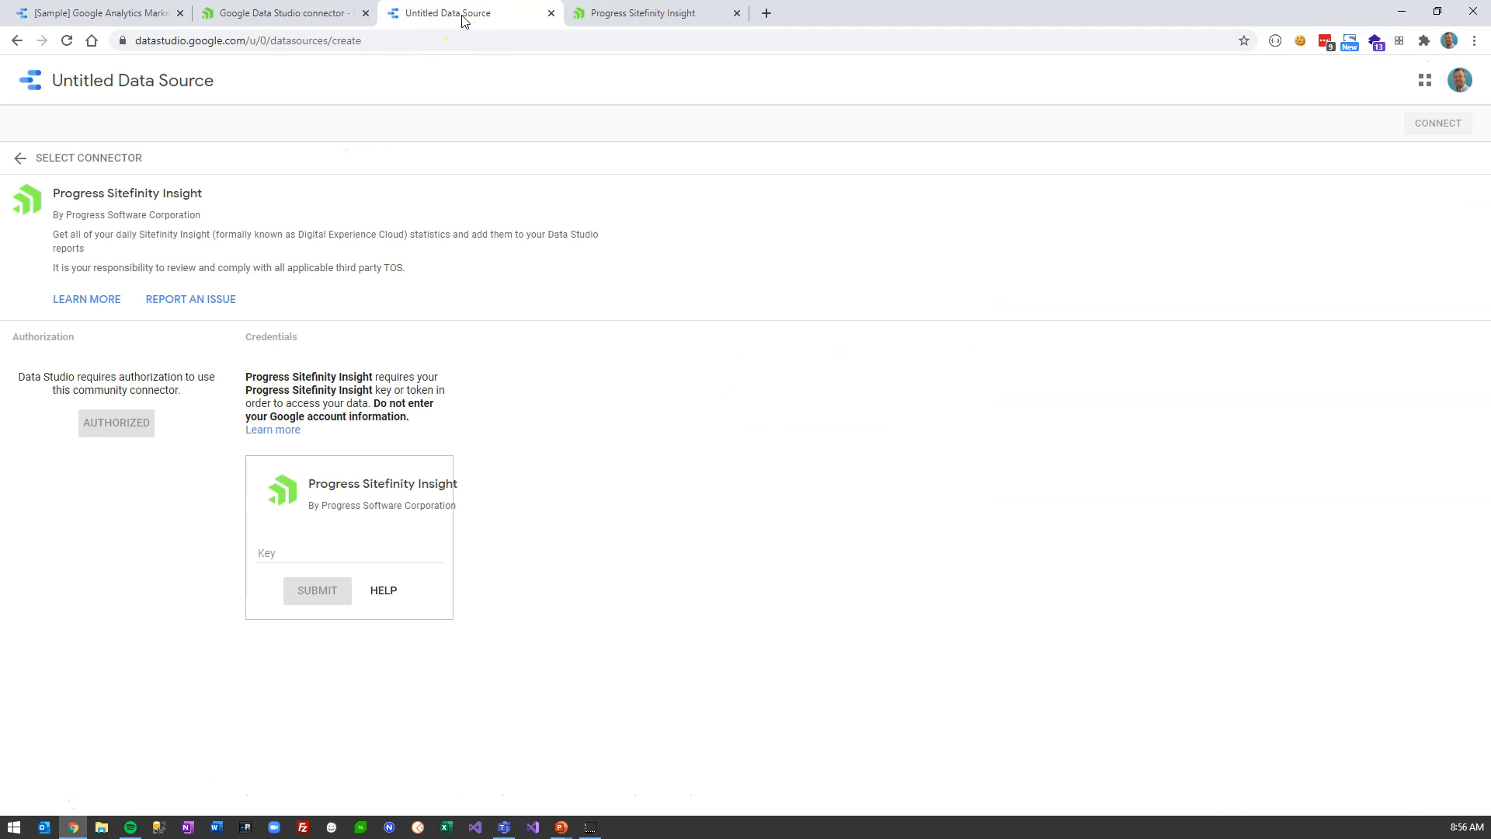
left_click(309, 552)
key("ctrl+v")
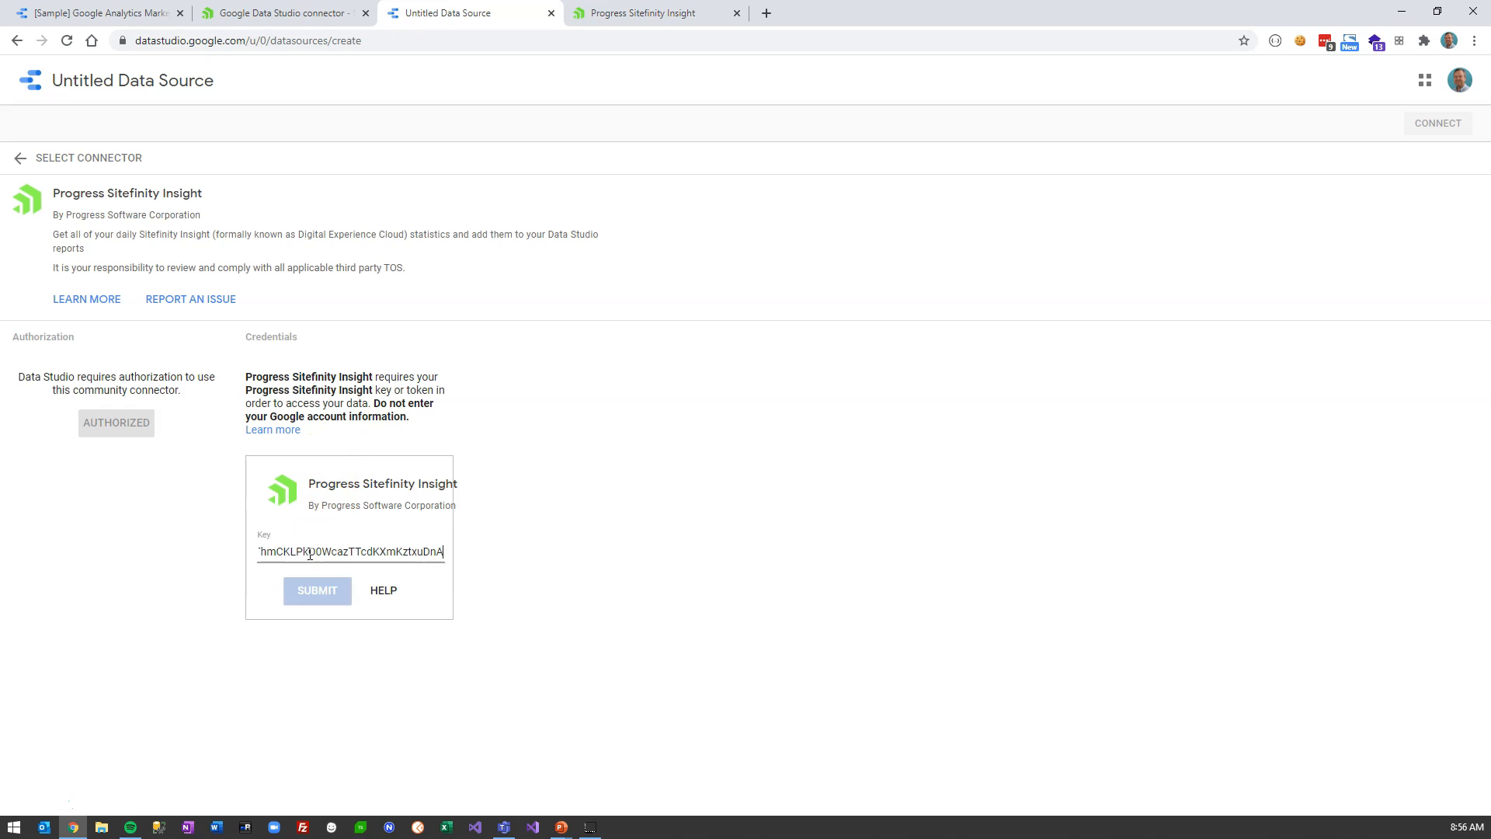
left_click(317, 590)
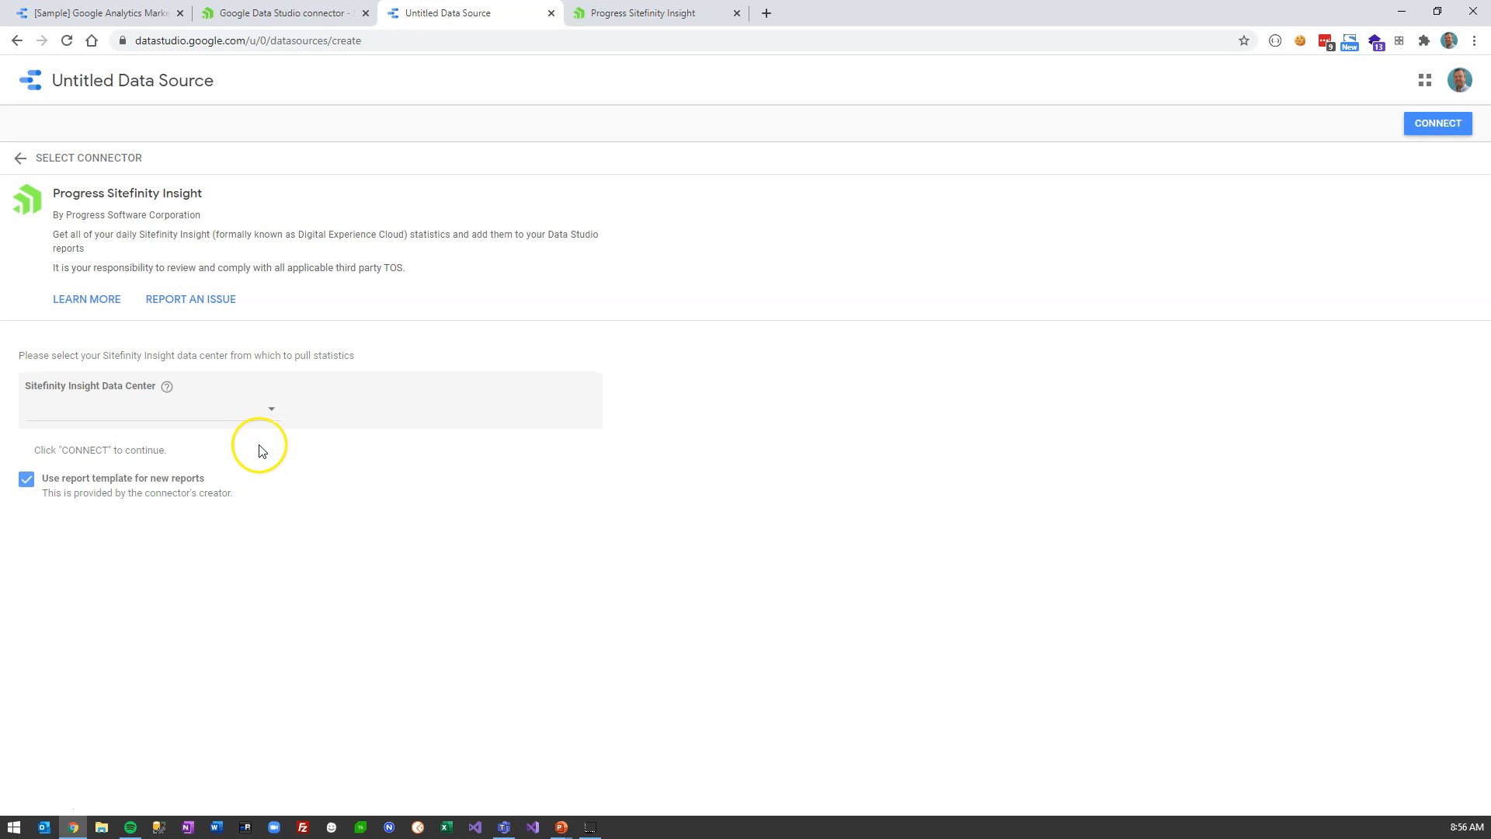
Select Smooth Fusion as the Sitefinity Insight data center and connect the data source
left_click(261, 411)
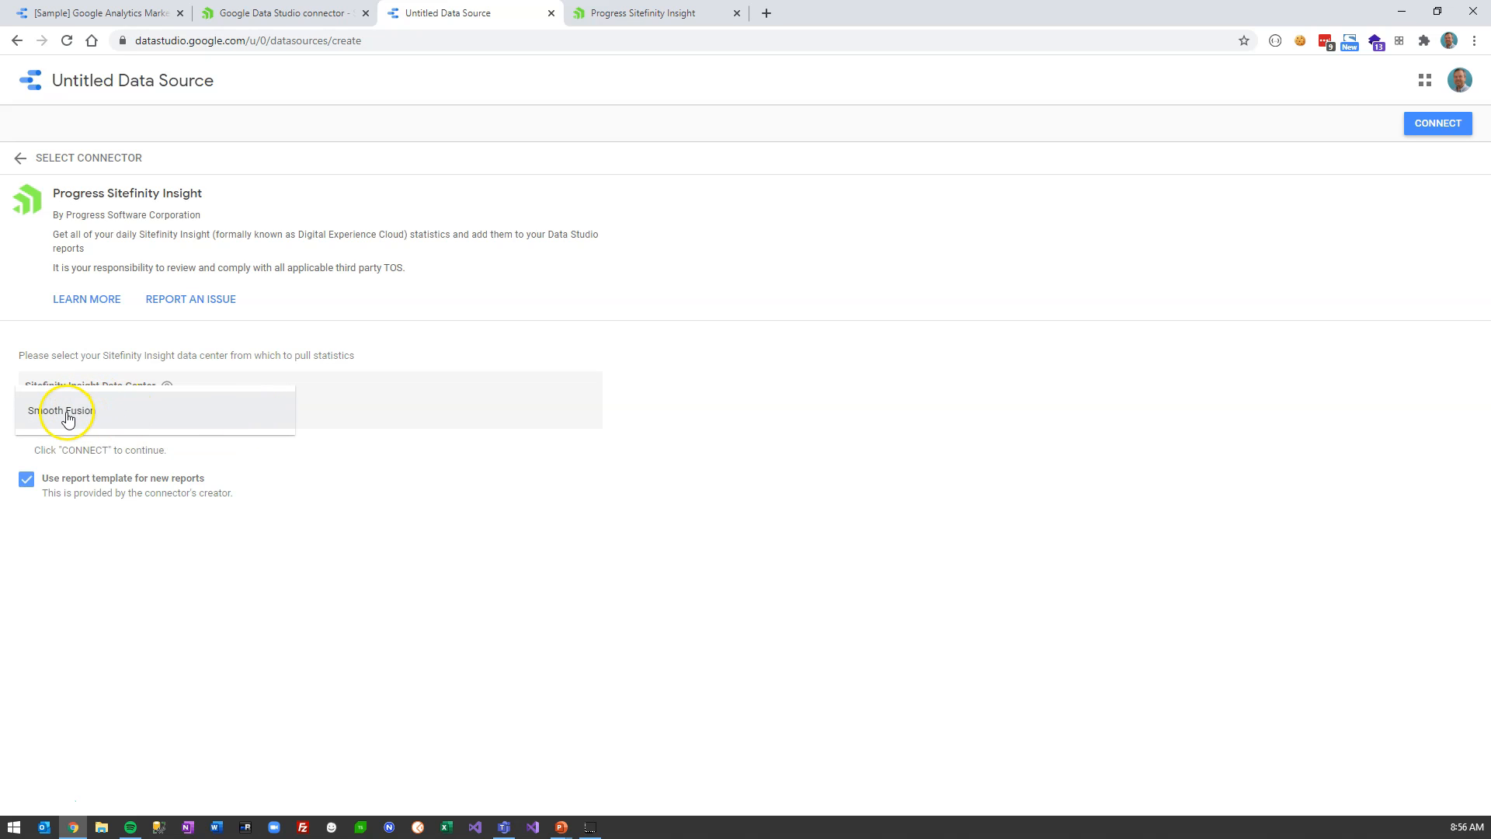
left_click(67, 417)
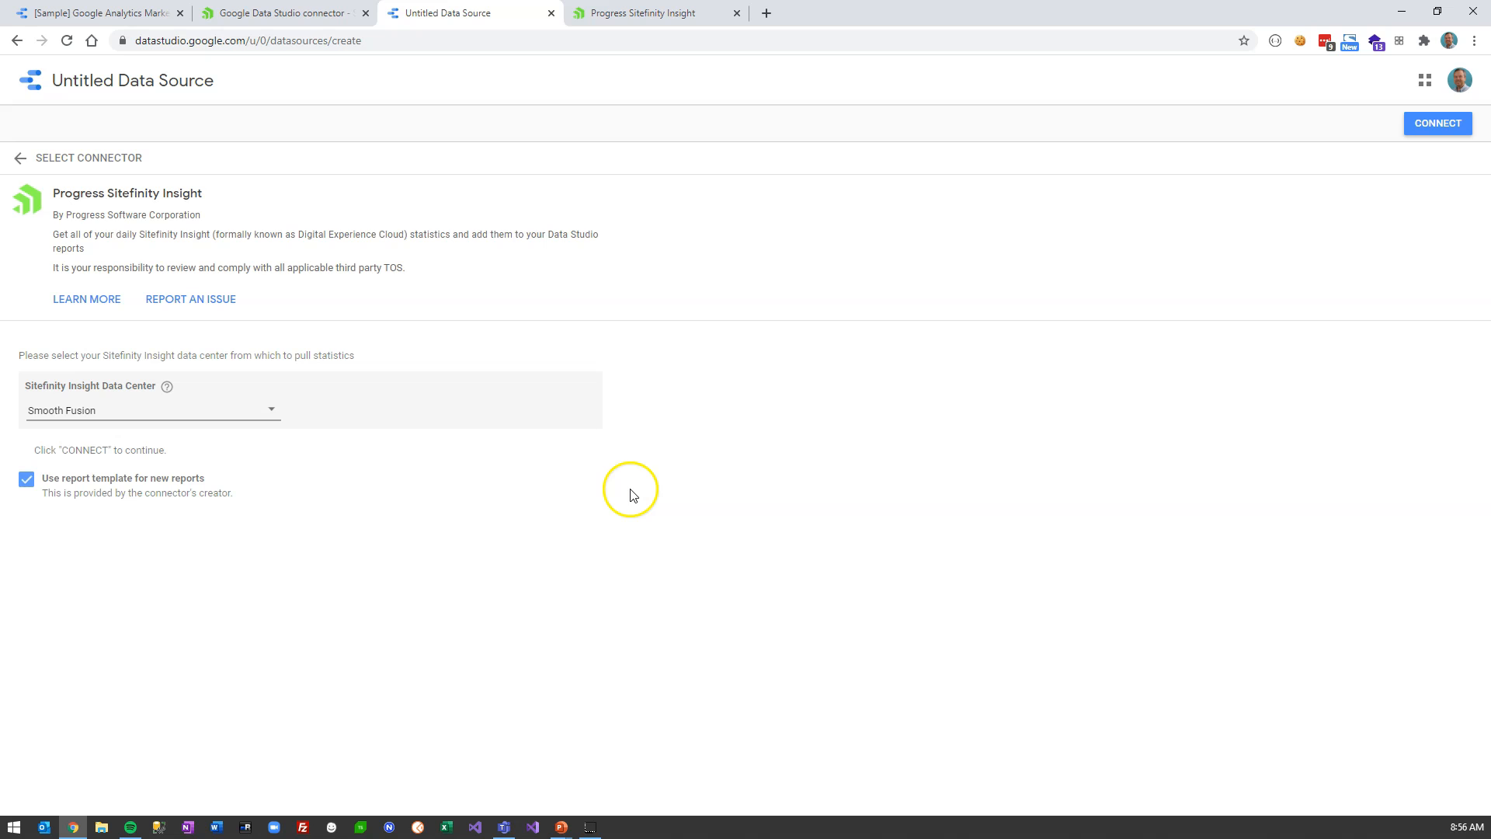
left_click(1438, 123)
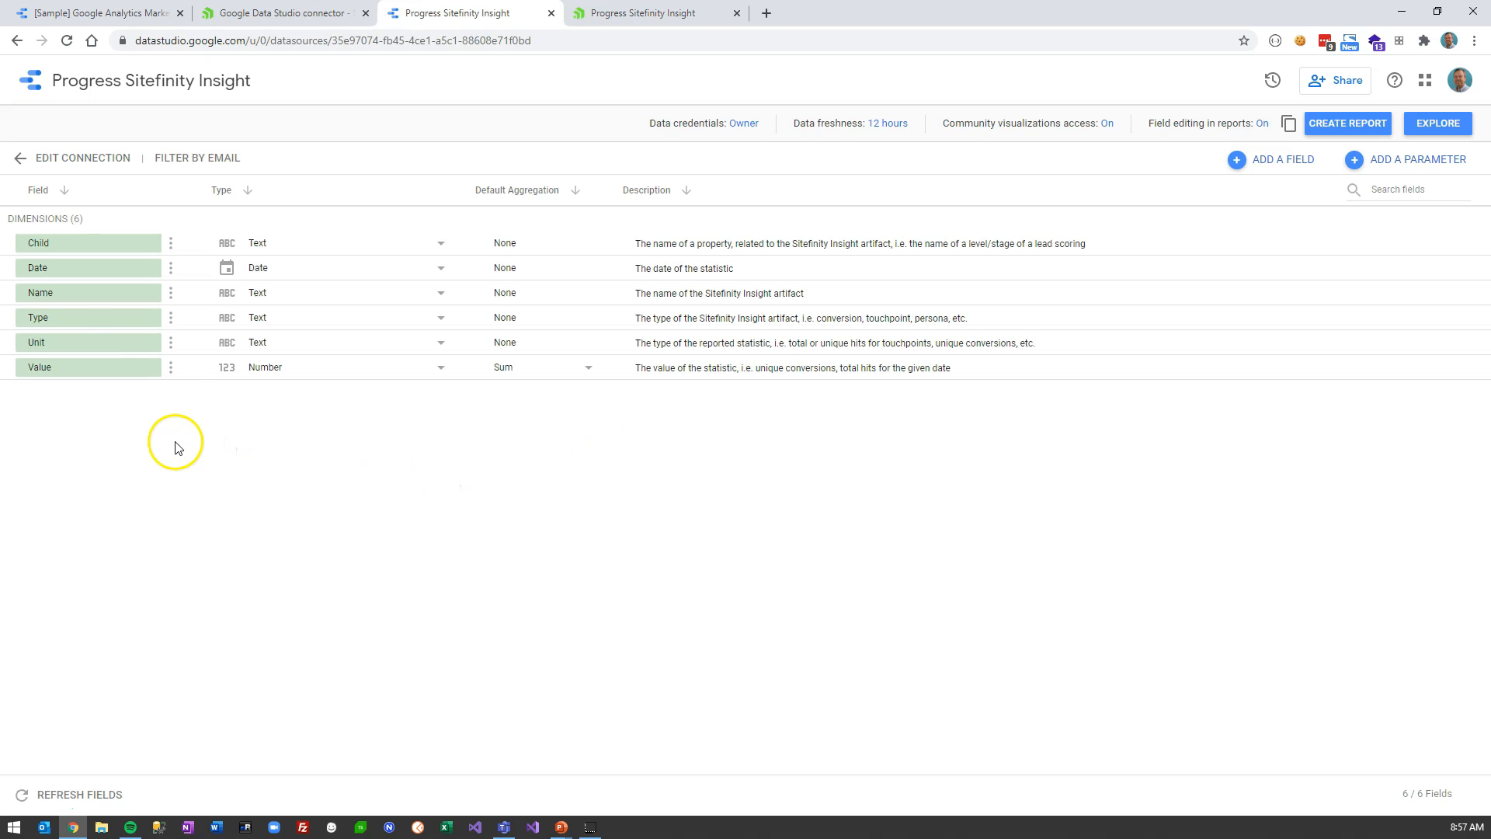
Examine the data source's fields and read the Fields description section in the Google Data Studio connector documentation
left_click(120, 245)
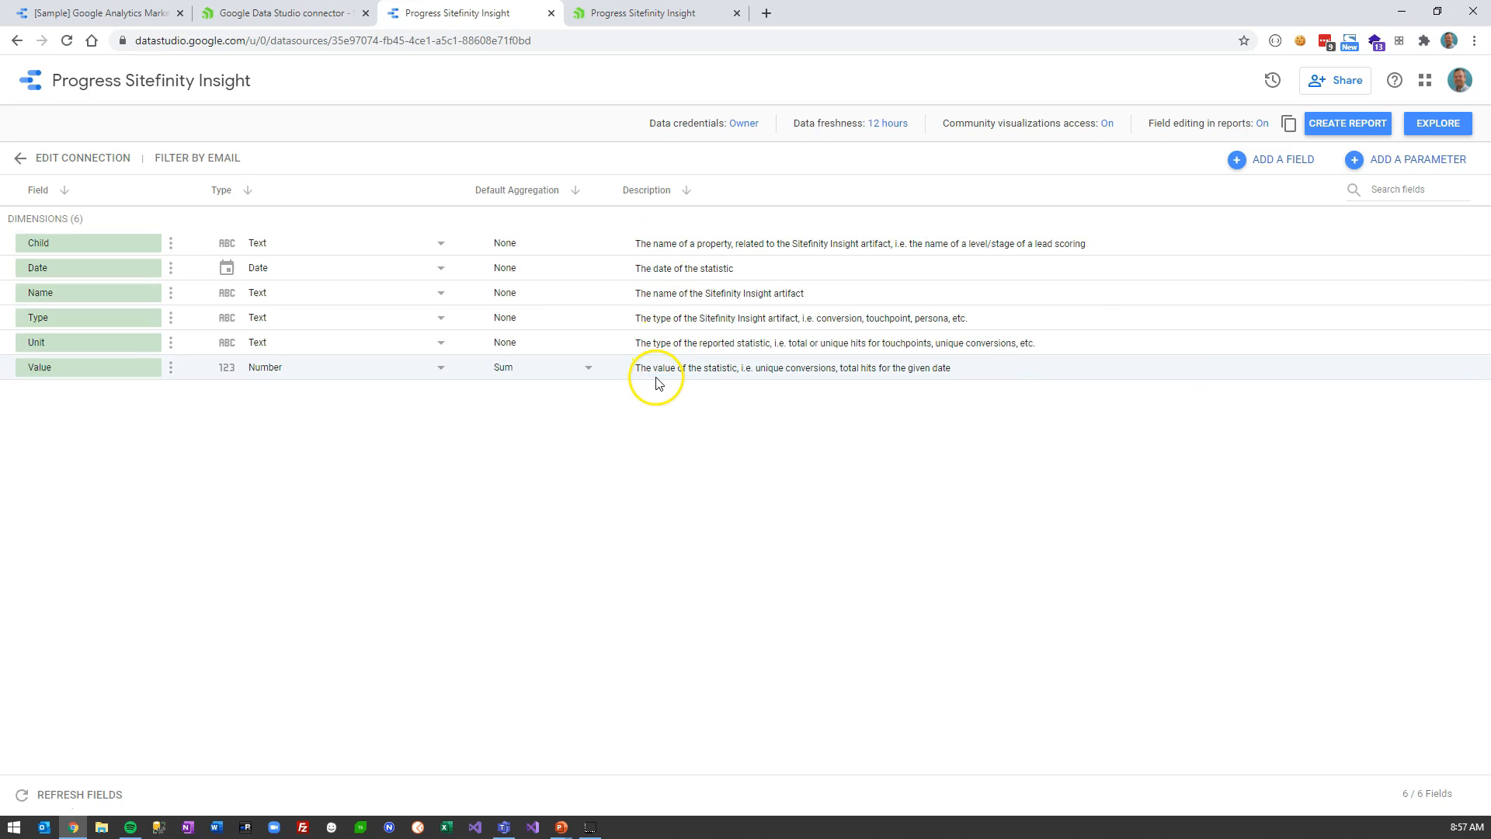
left_click(342, 23)
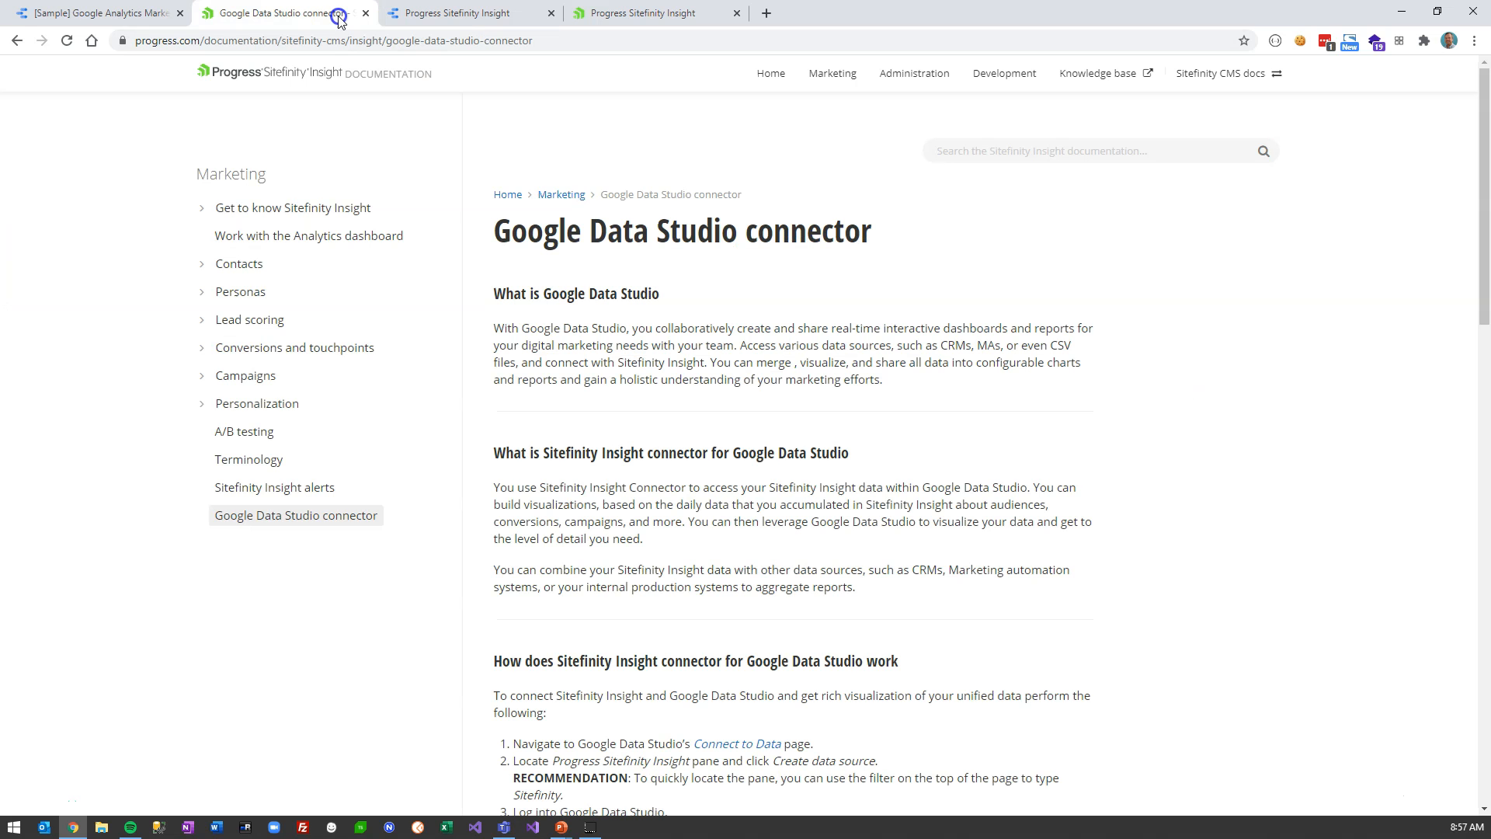
scroll(563, 529, "down", 2)
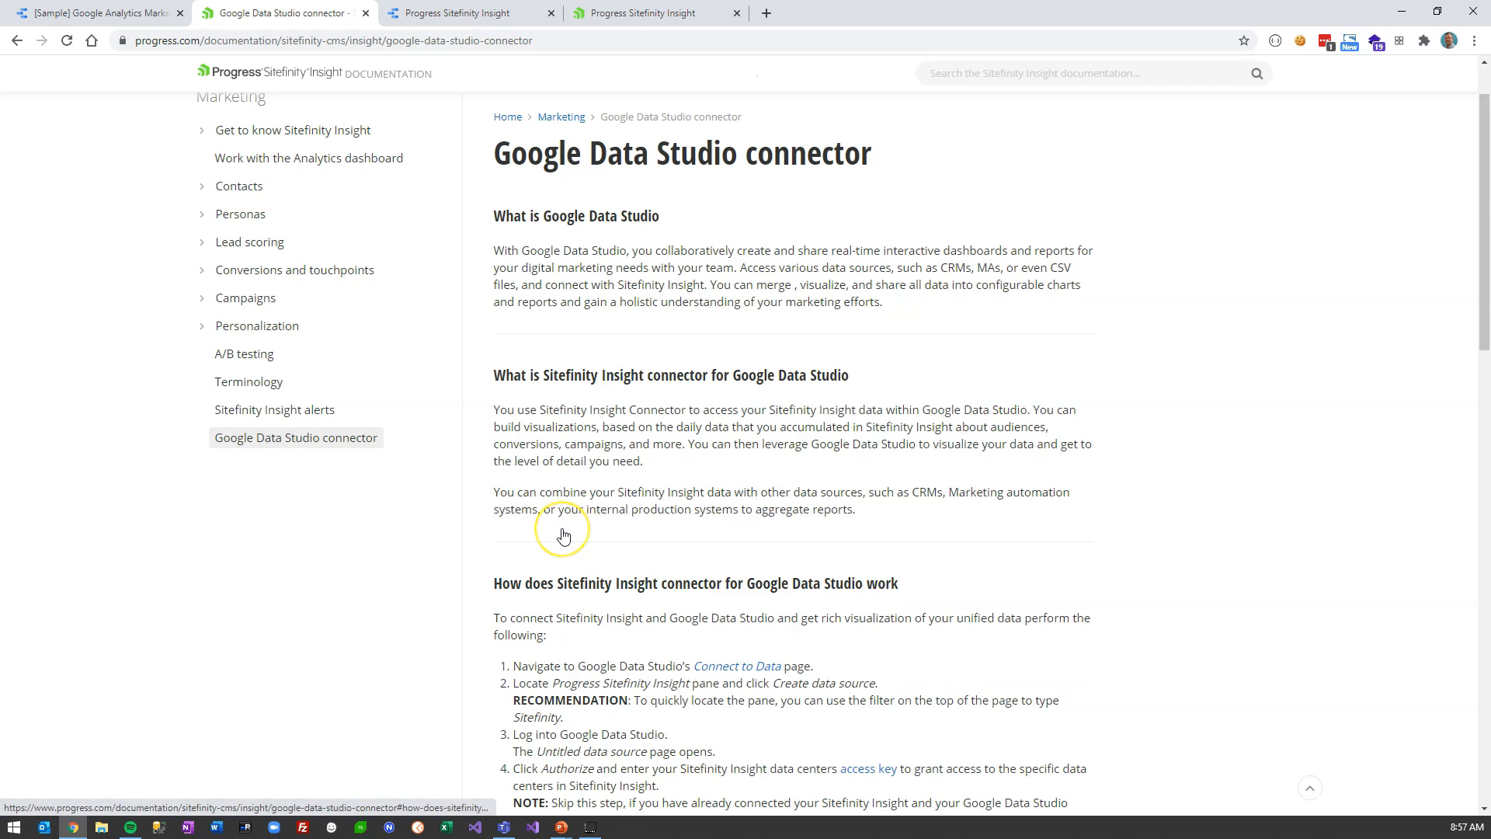
scroll(563, 529, "down", 1)
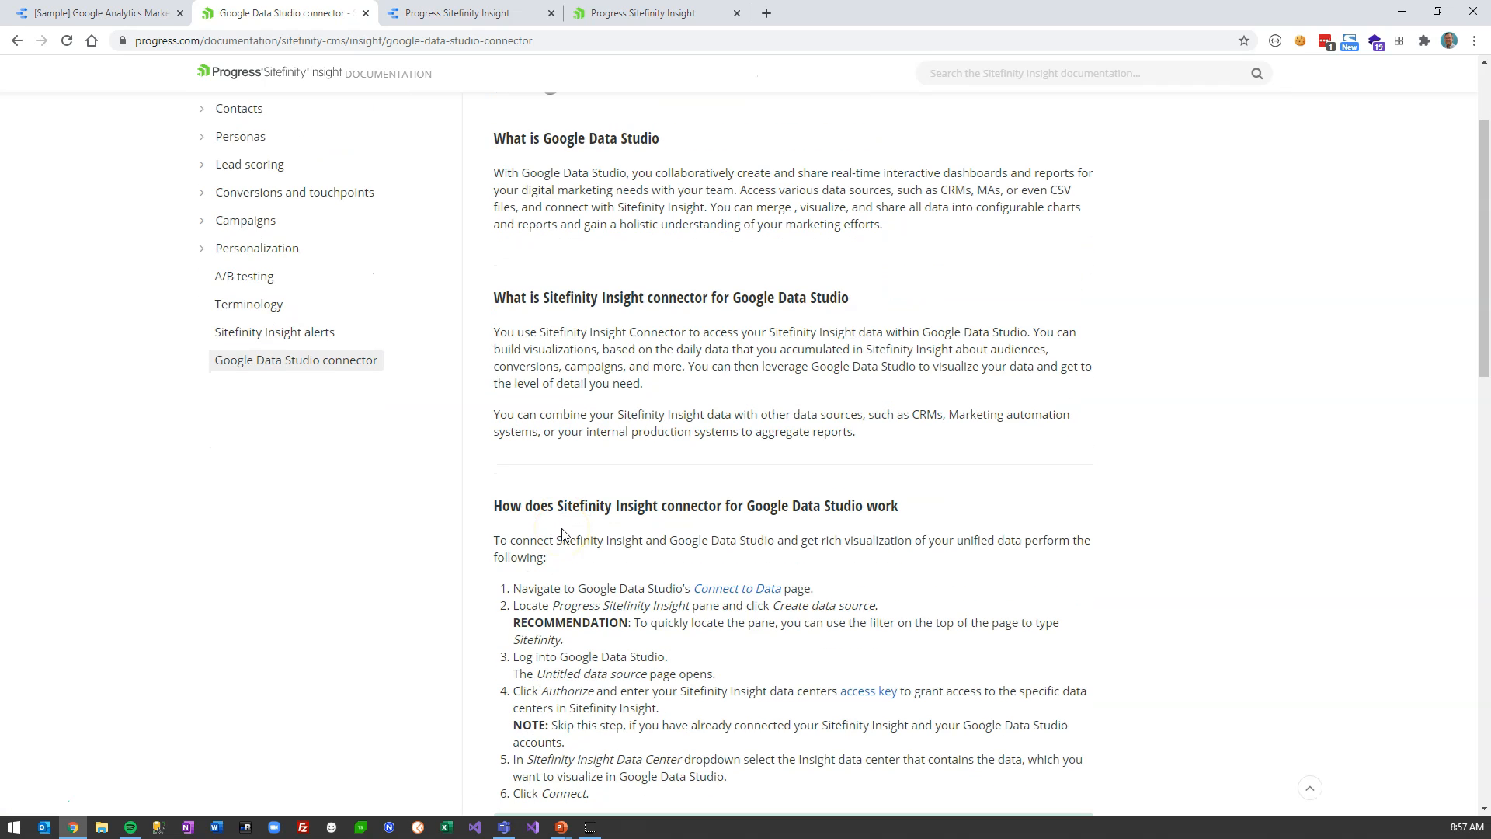
scroll(563, 533, "down", 9)
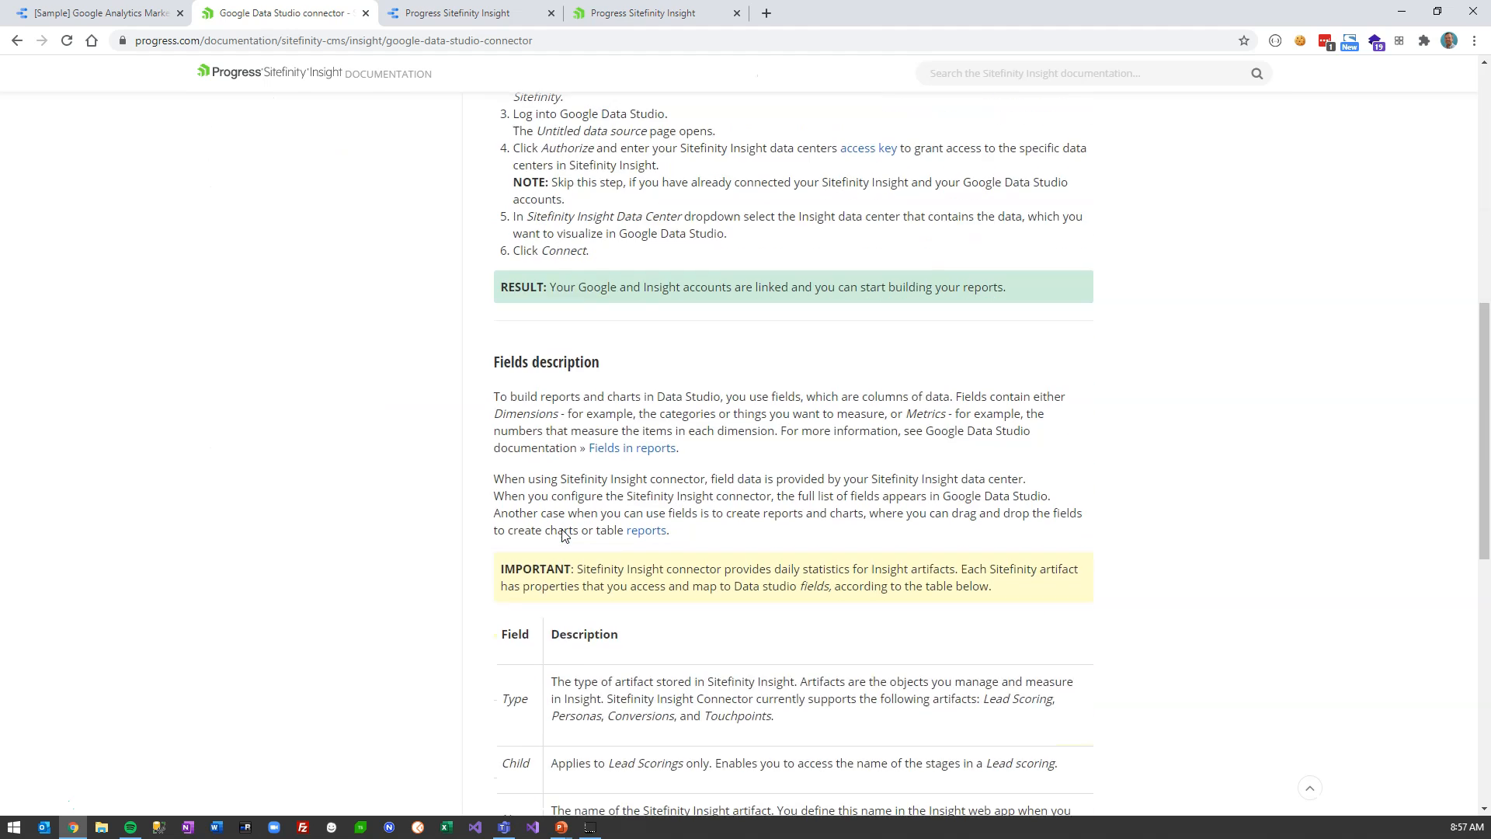
scroll(563, 534, "down", 1)
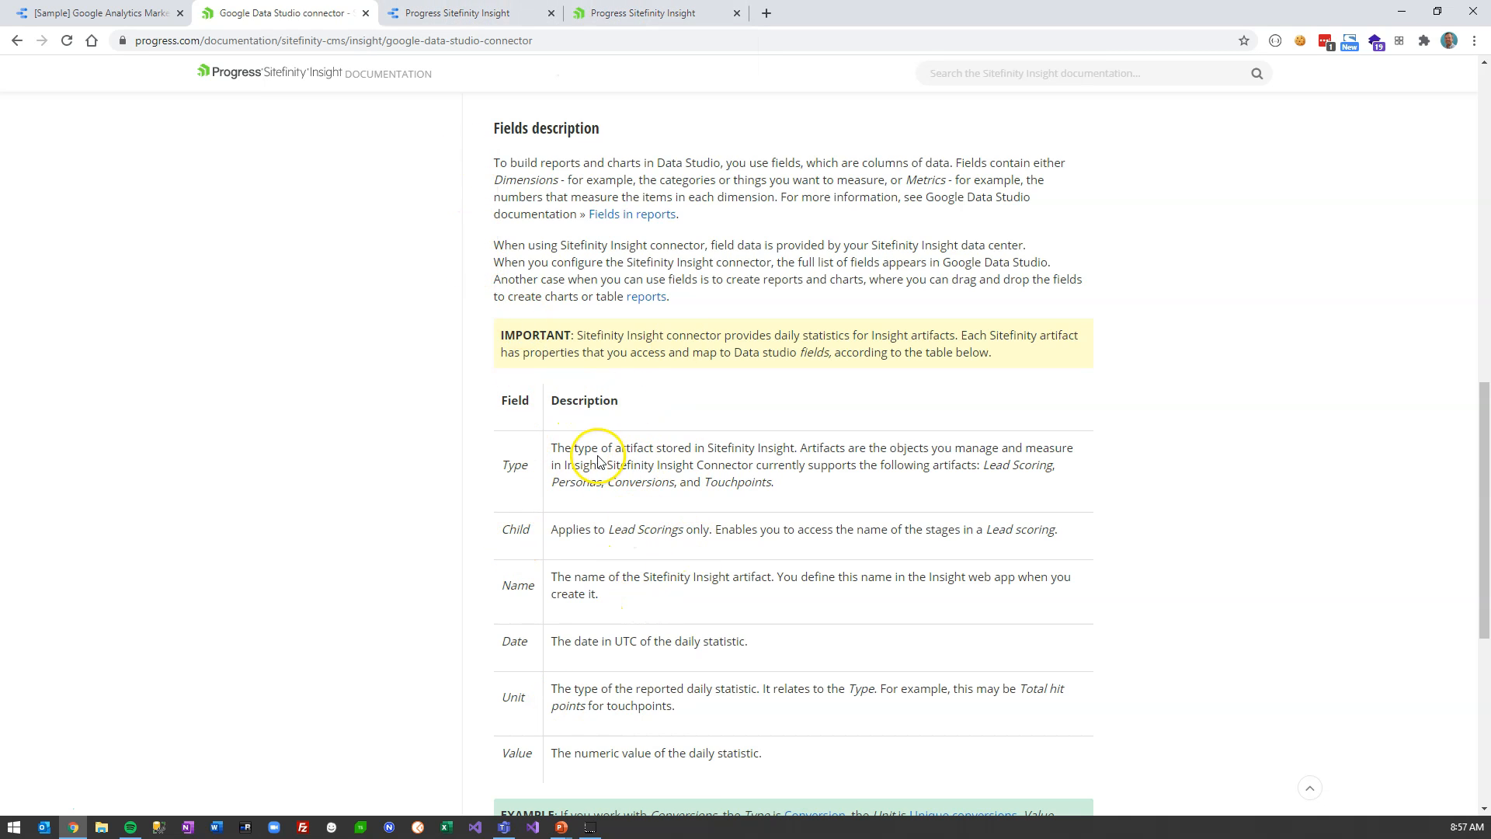
Create a new report from the Progress Sitefinity Insight data source and look over its sample charts
left_click(499, 20)
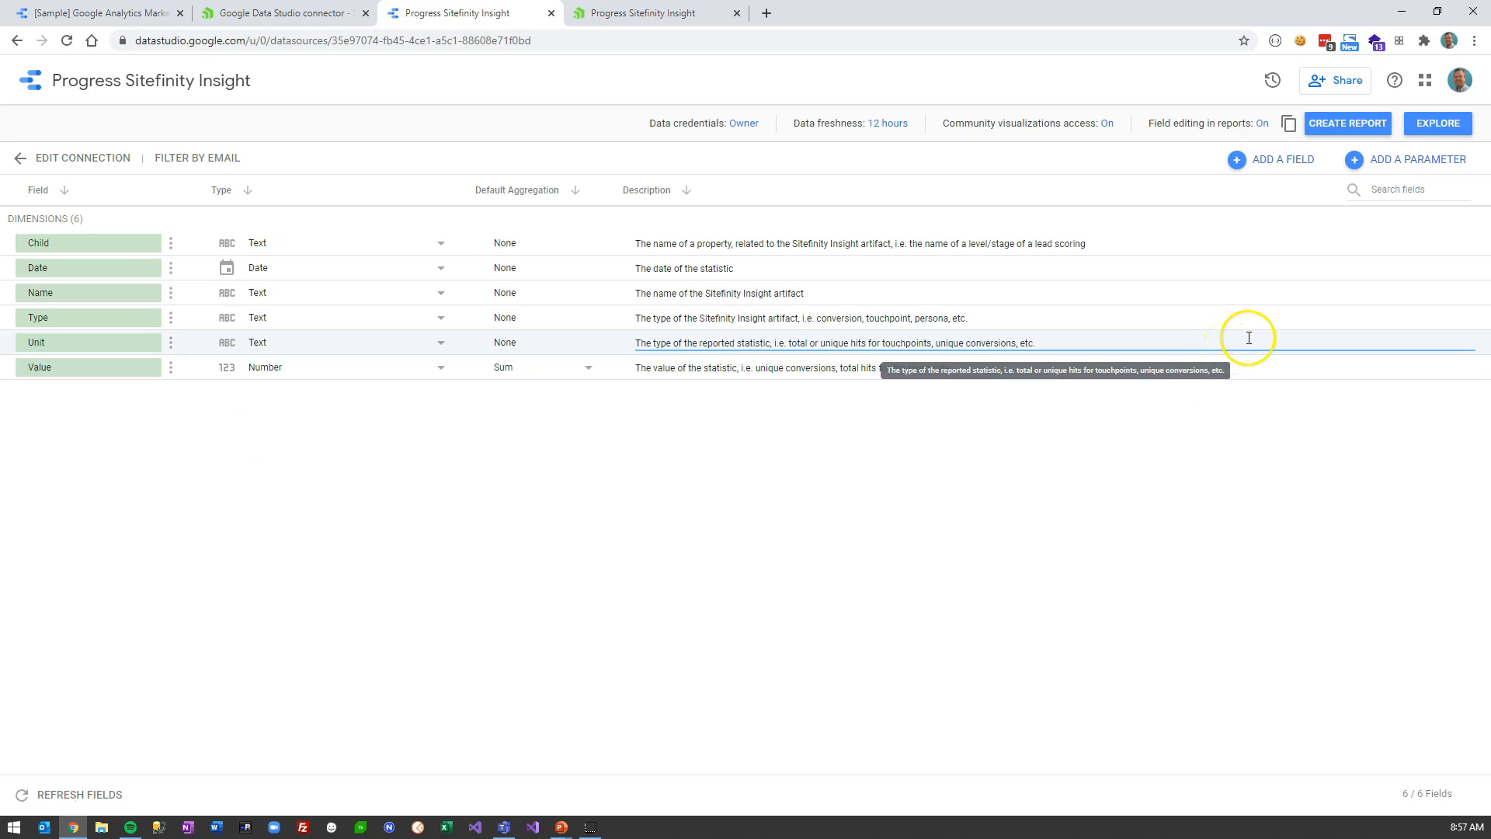
left_click(1353, 123)
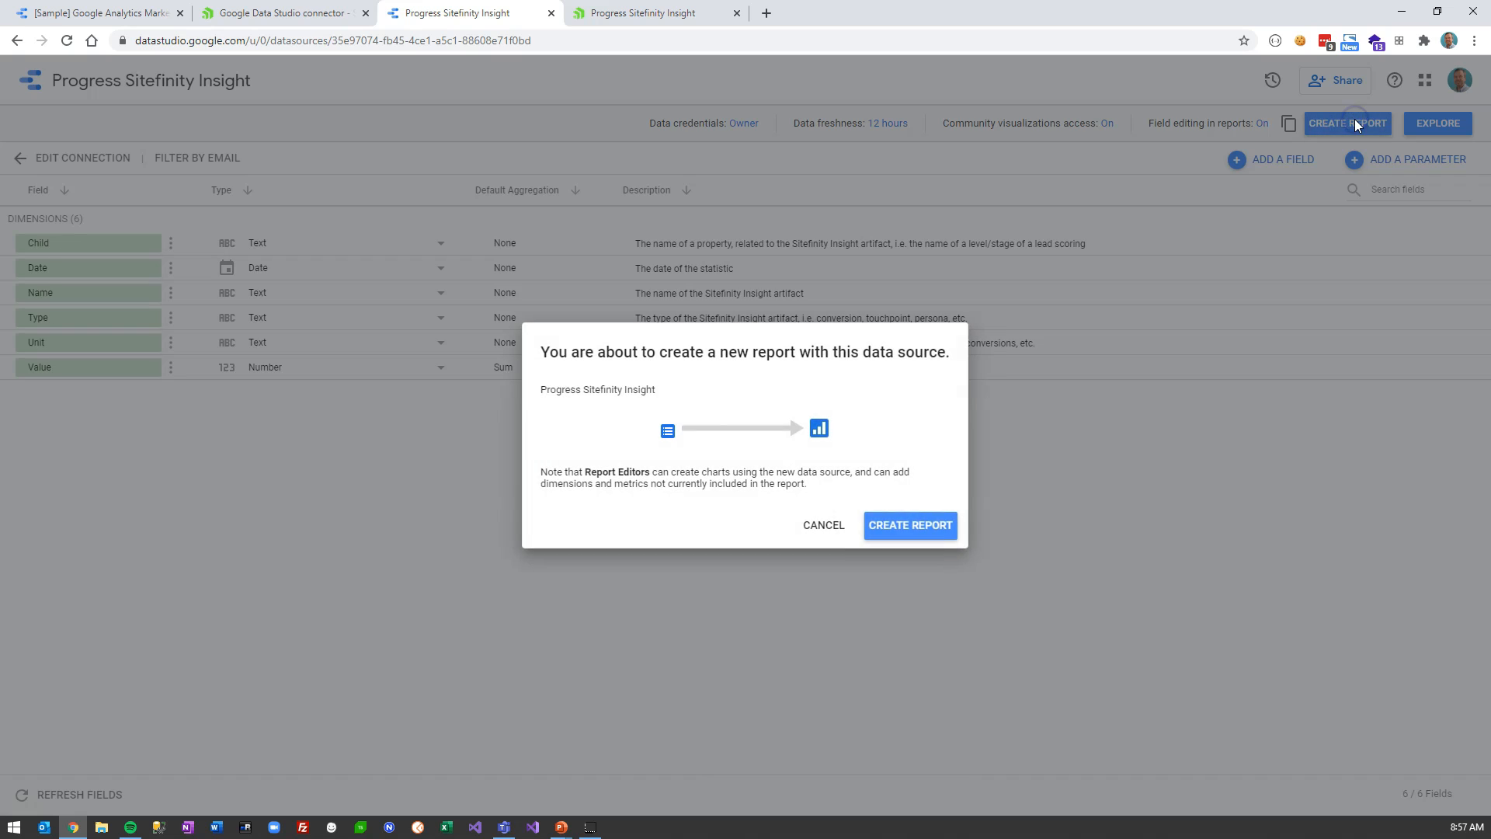
left_click(942, 528)
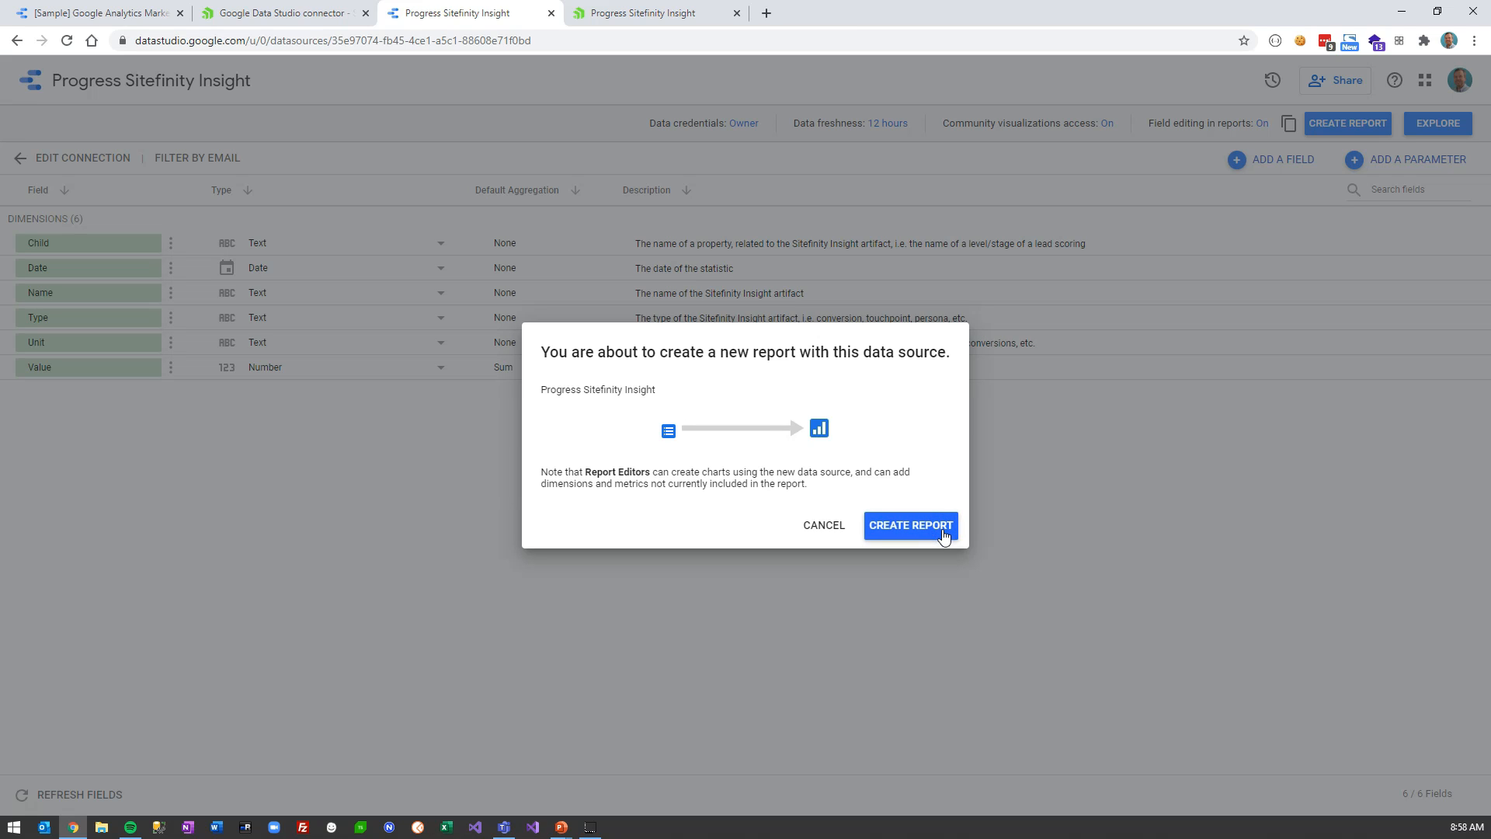
left_click(944, 534)
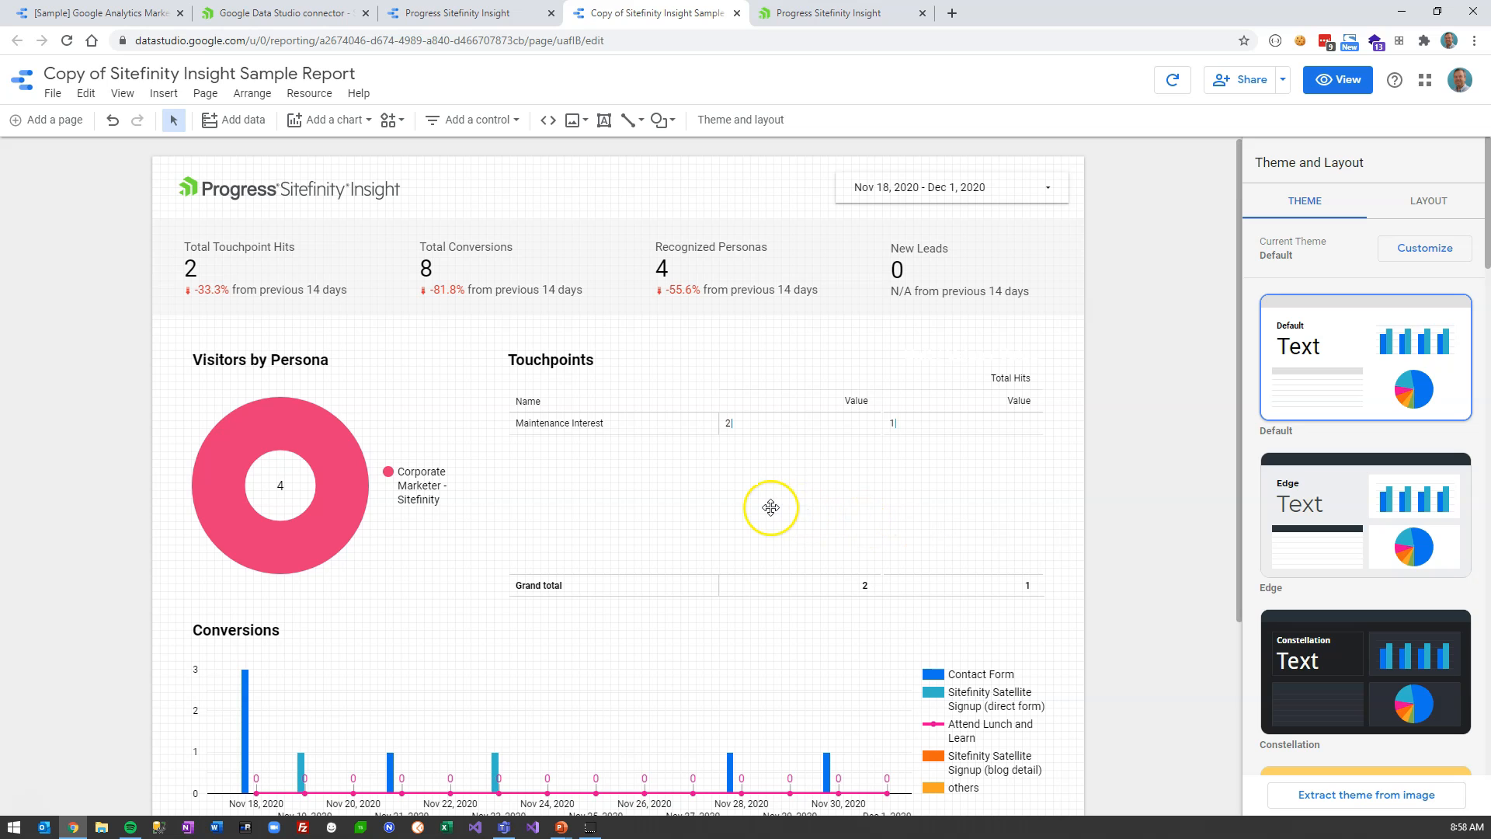
scroll(770, 507, "down", 1)
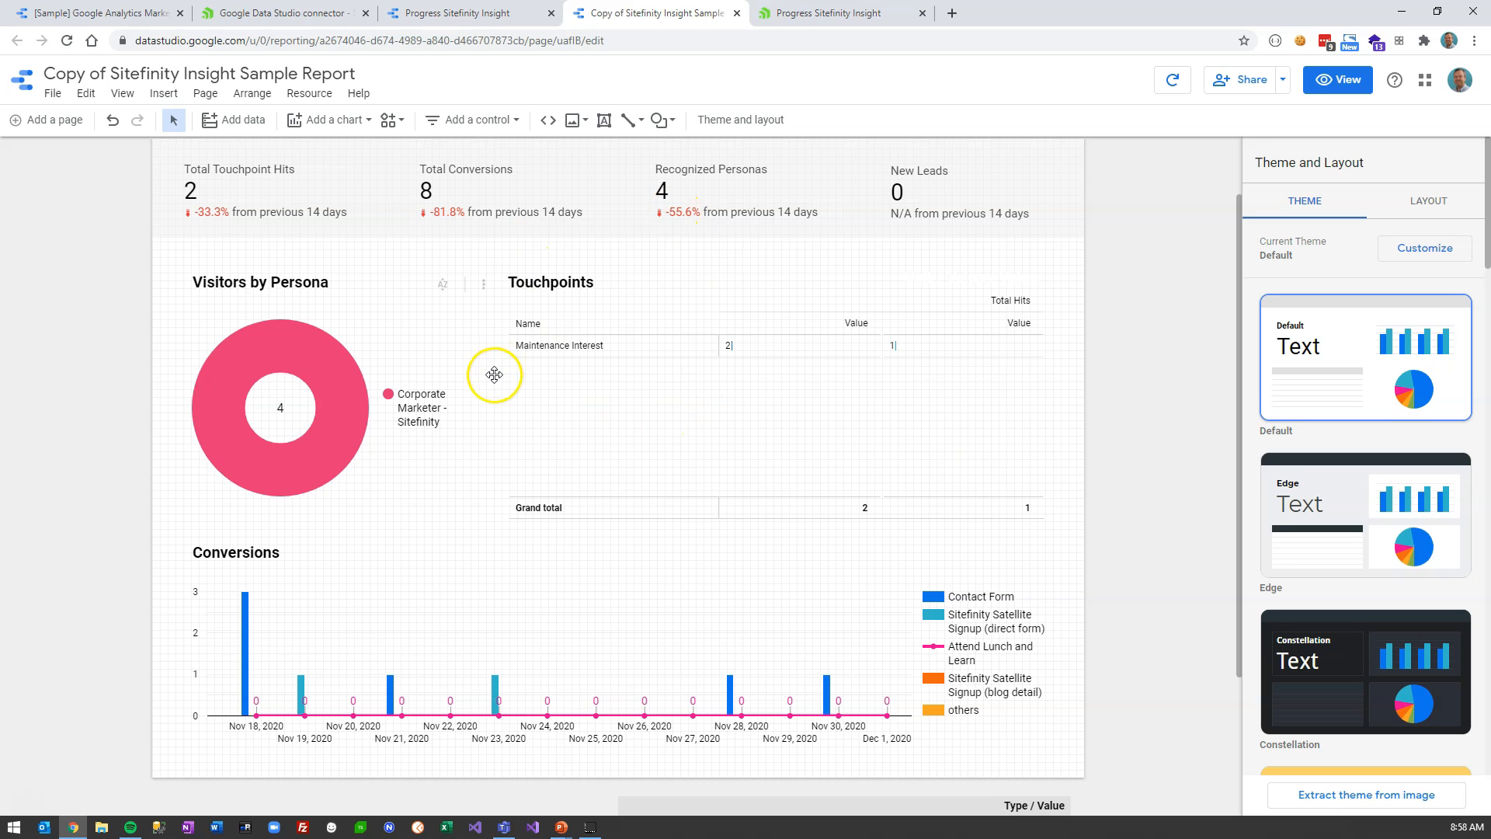
scroll(495, 375, "up", 1)
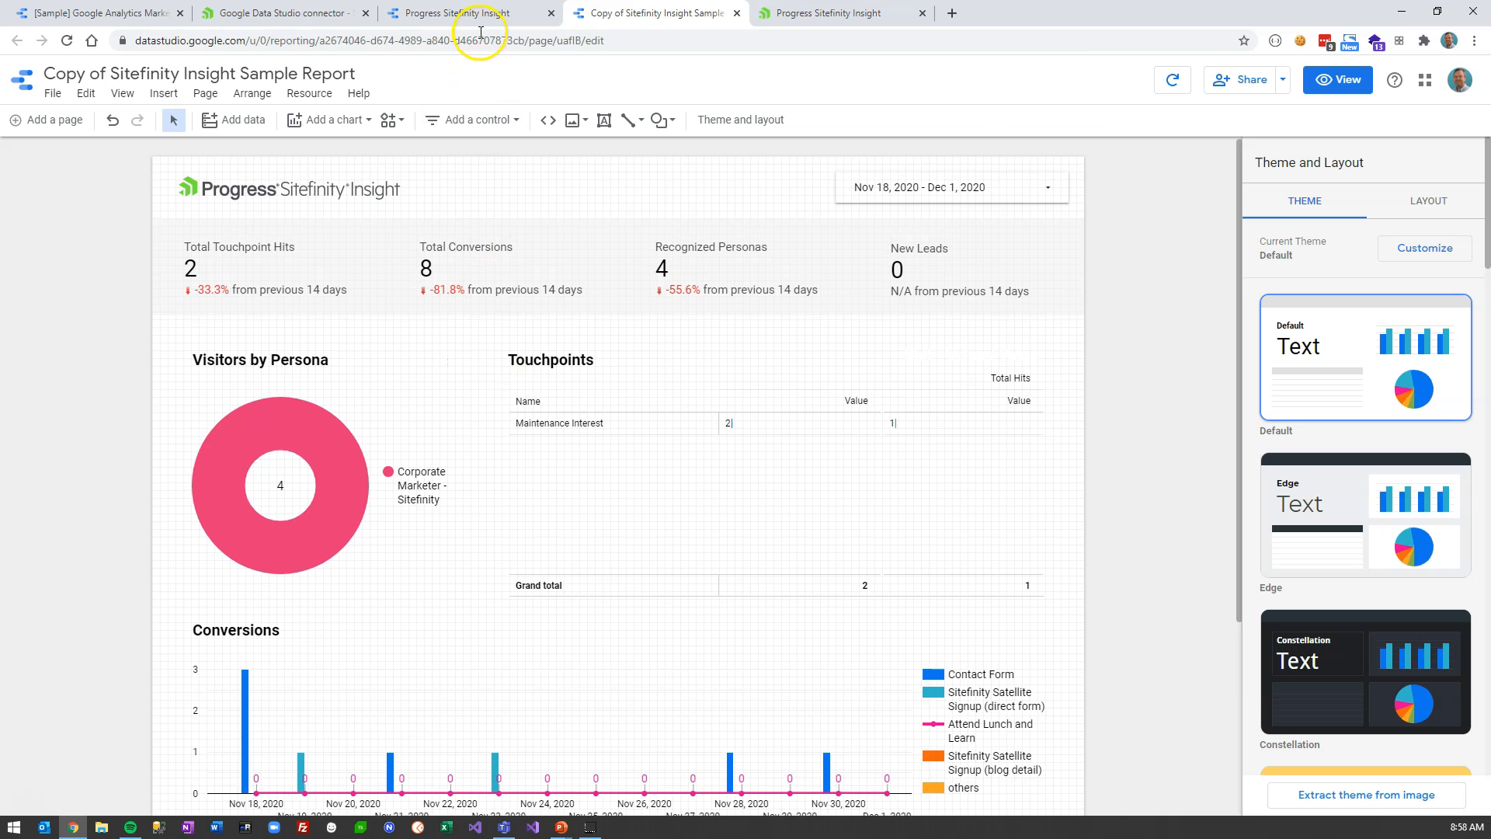
Return to the Data Studio reports list and open the Cheat Sheet report for editing
left_click(447, 16)
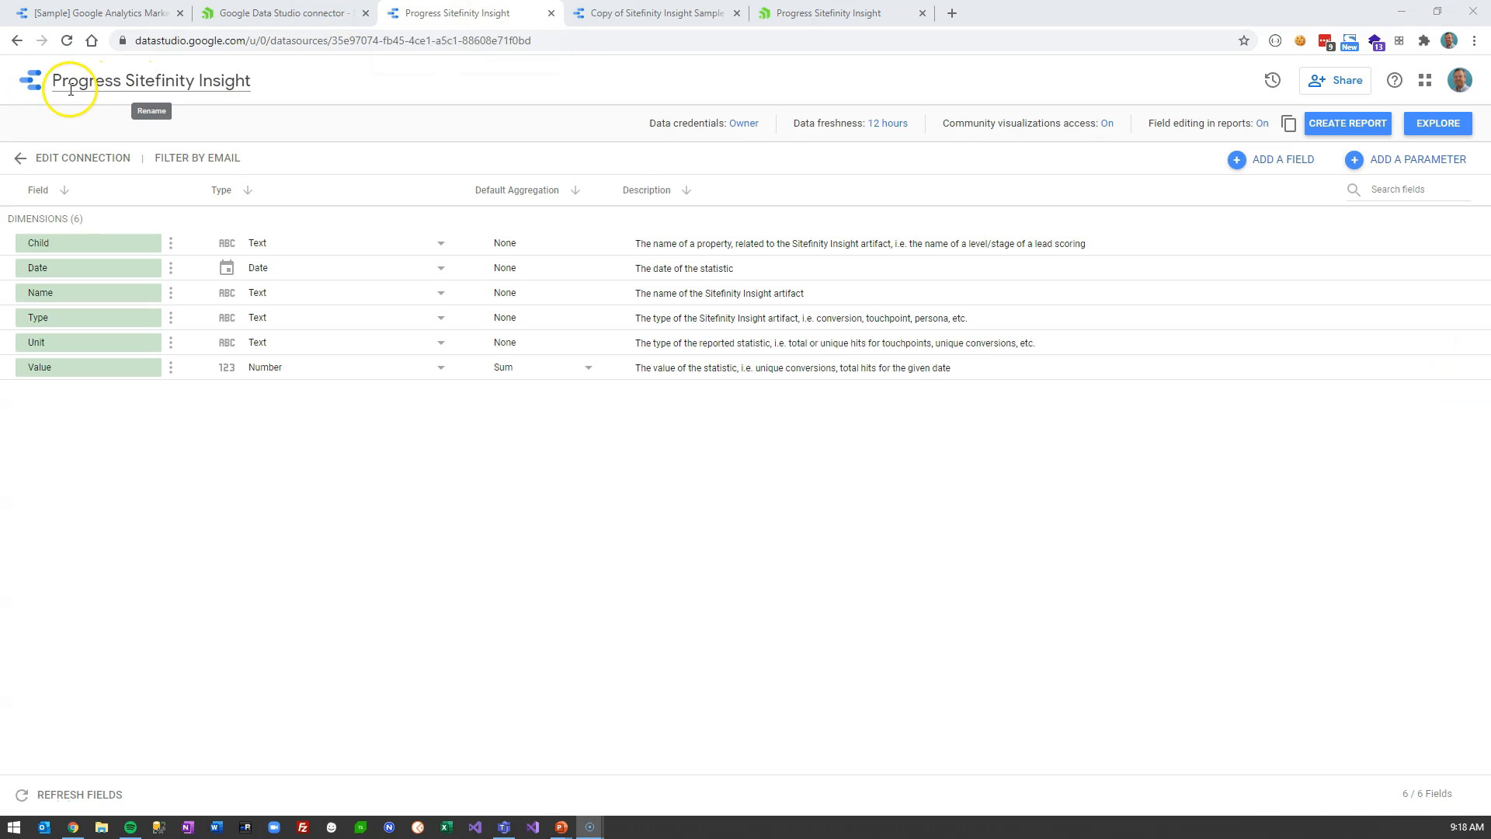
left_click(28, 82)
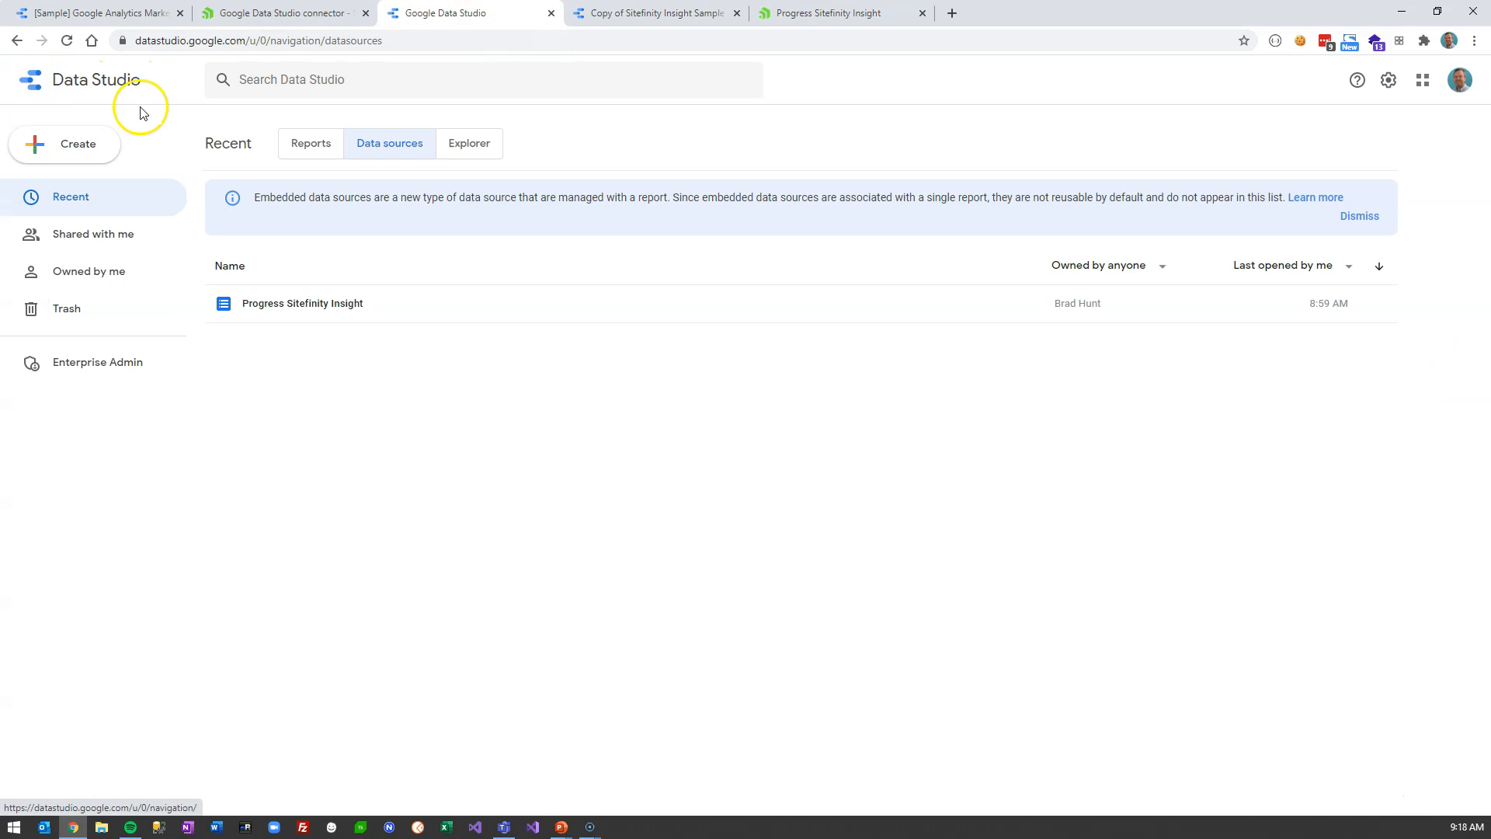
left_click(315, 146)
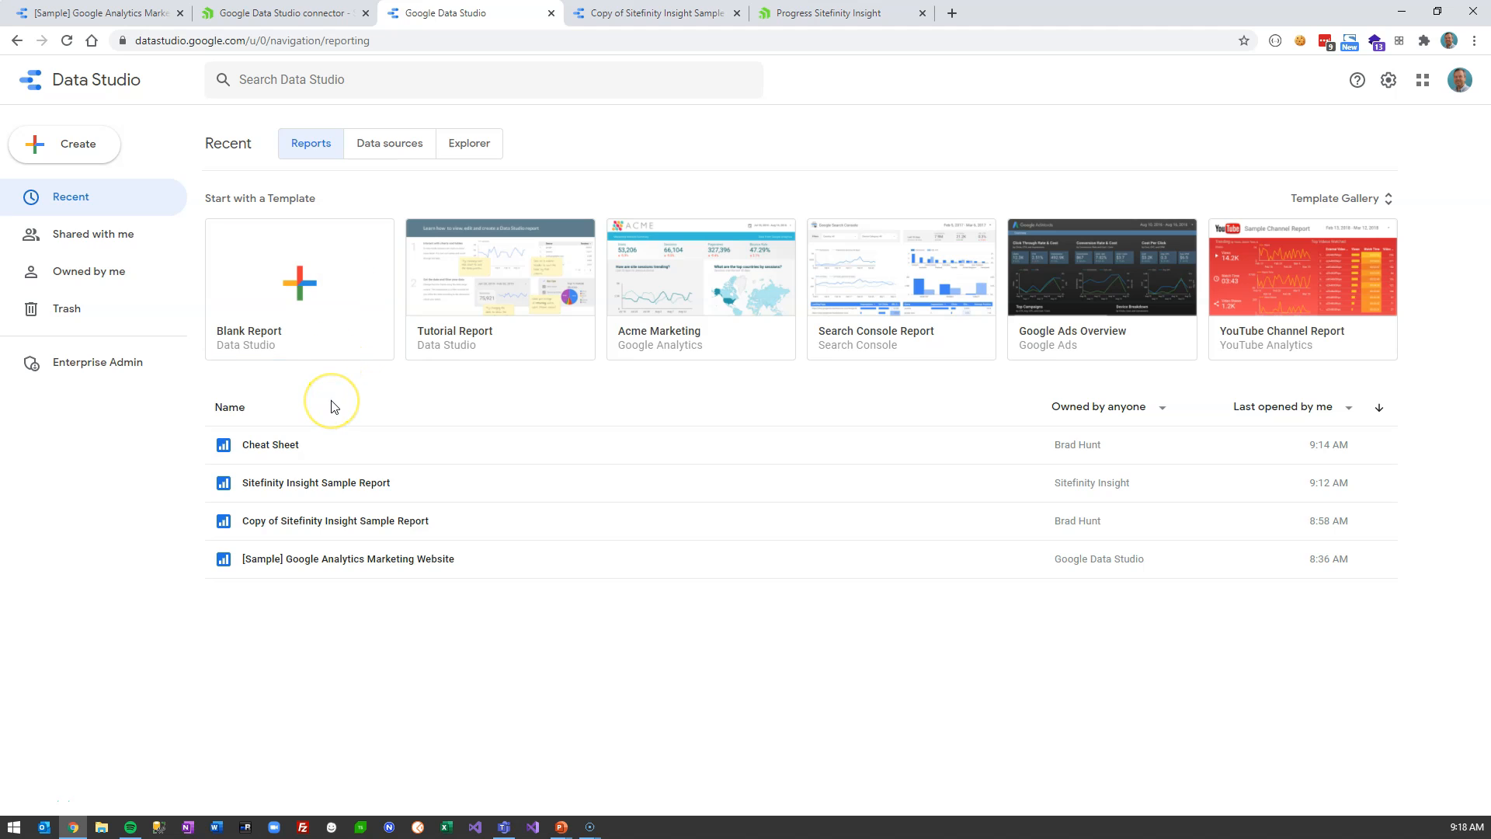
left_click(283, 448)
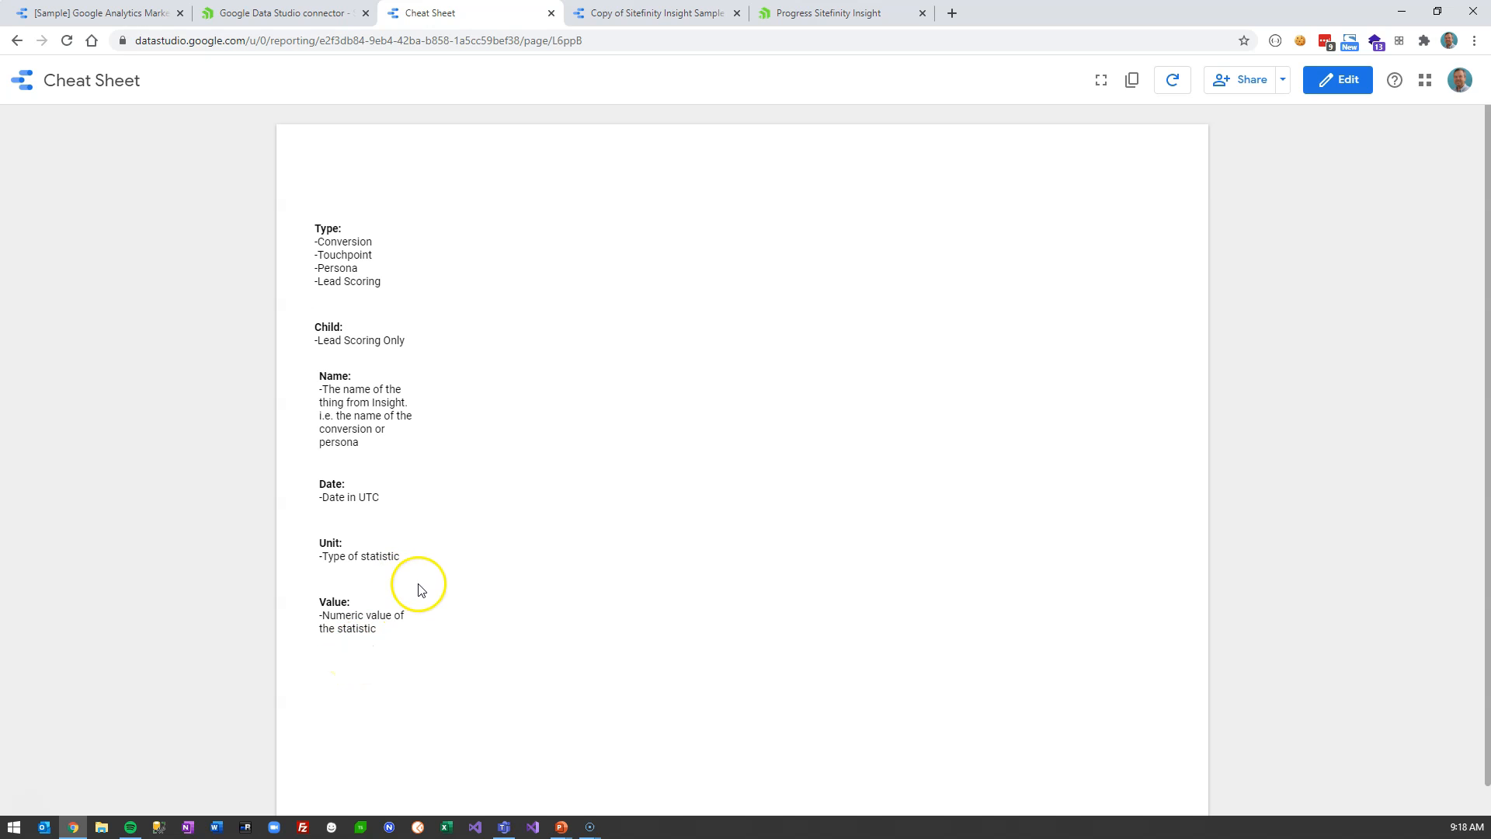
left_click(1341, 85)
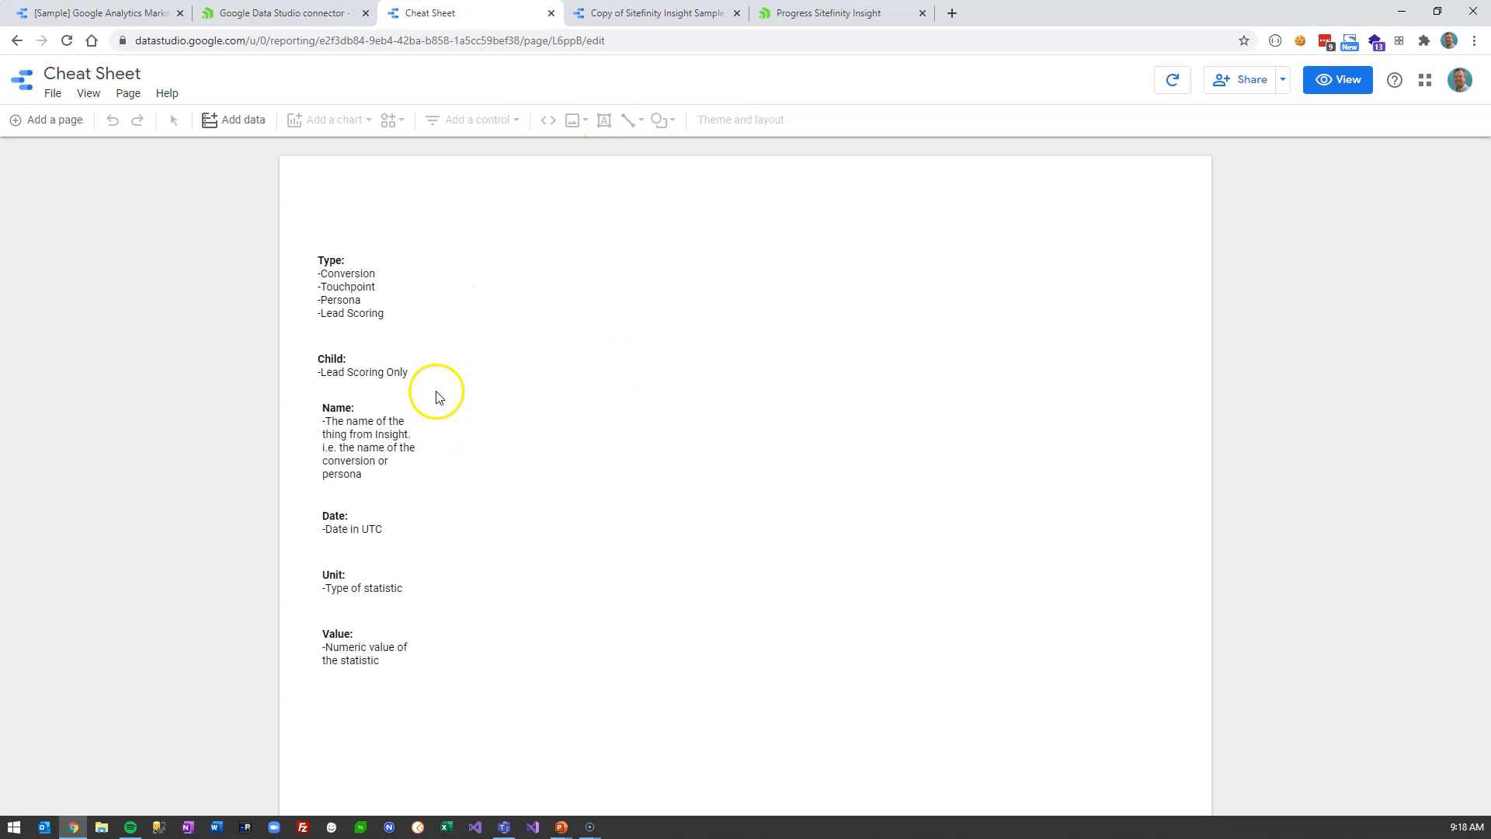
Add the existing Progress Sitefinity Insight data source to the Cheat Sheet report
left_click(252, 124)
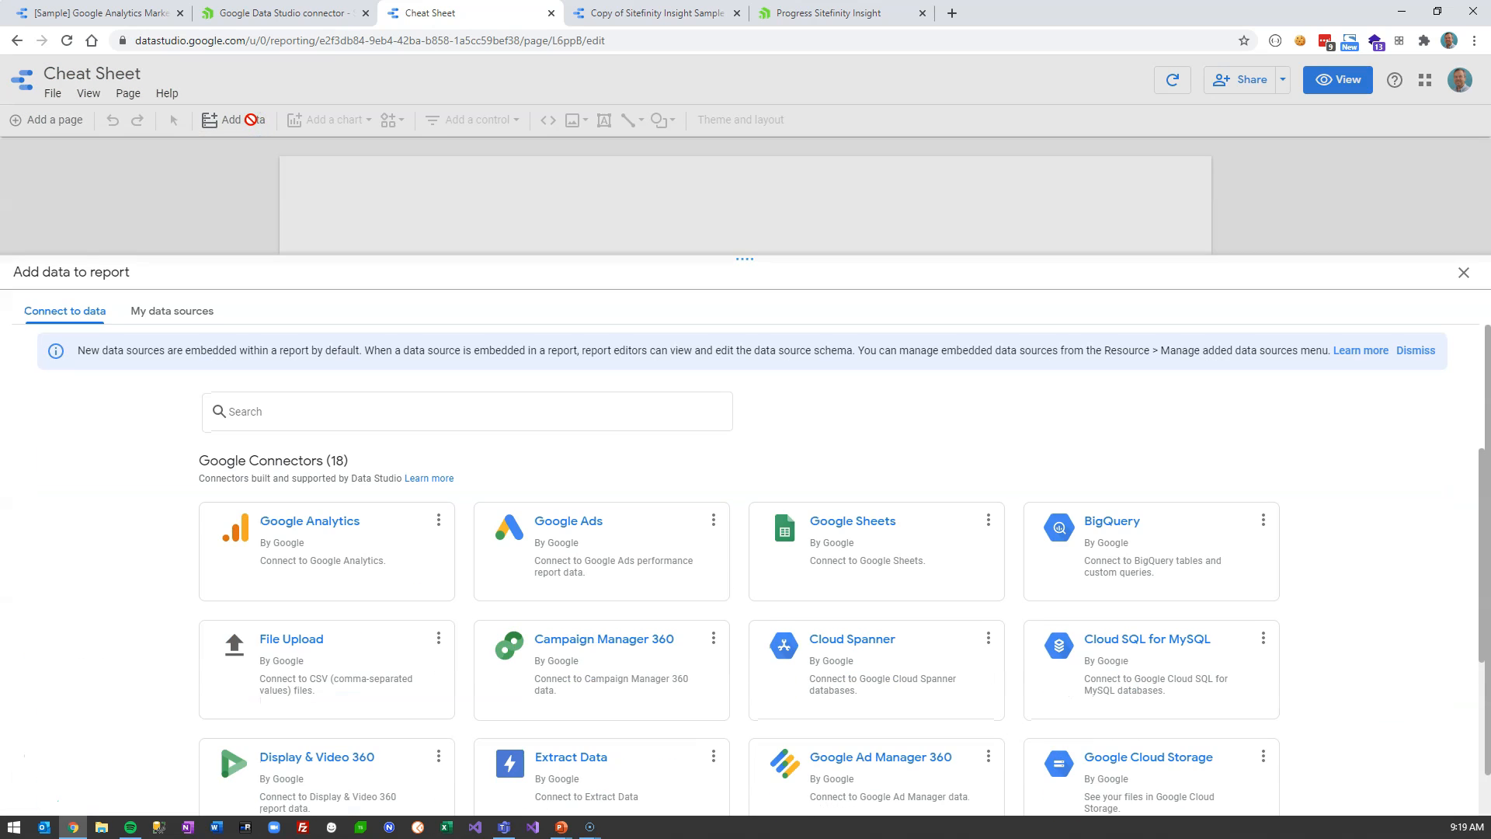
left_click(156, 313)
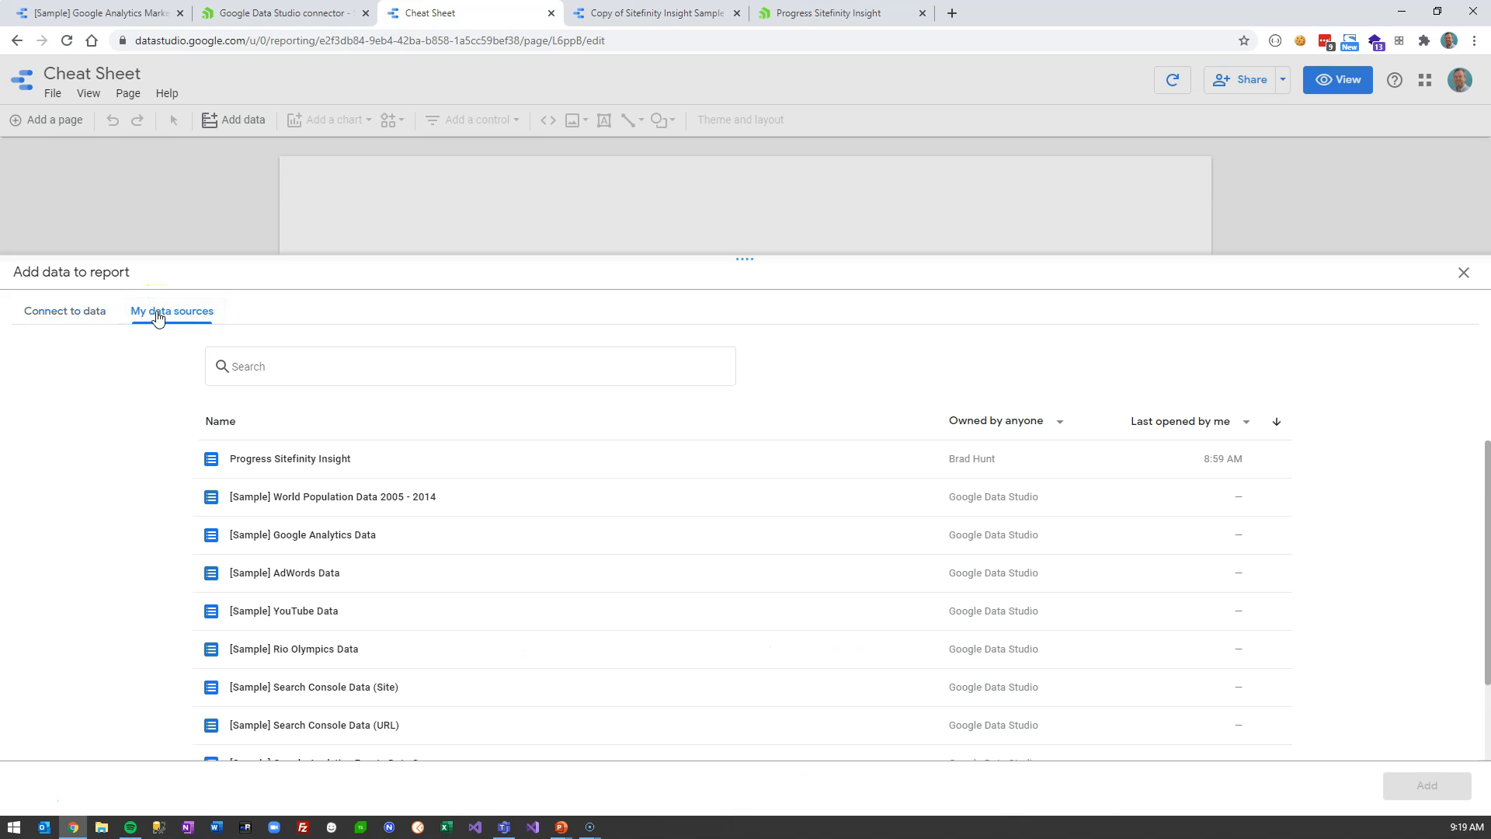
left_click(326, 463)
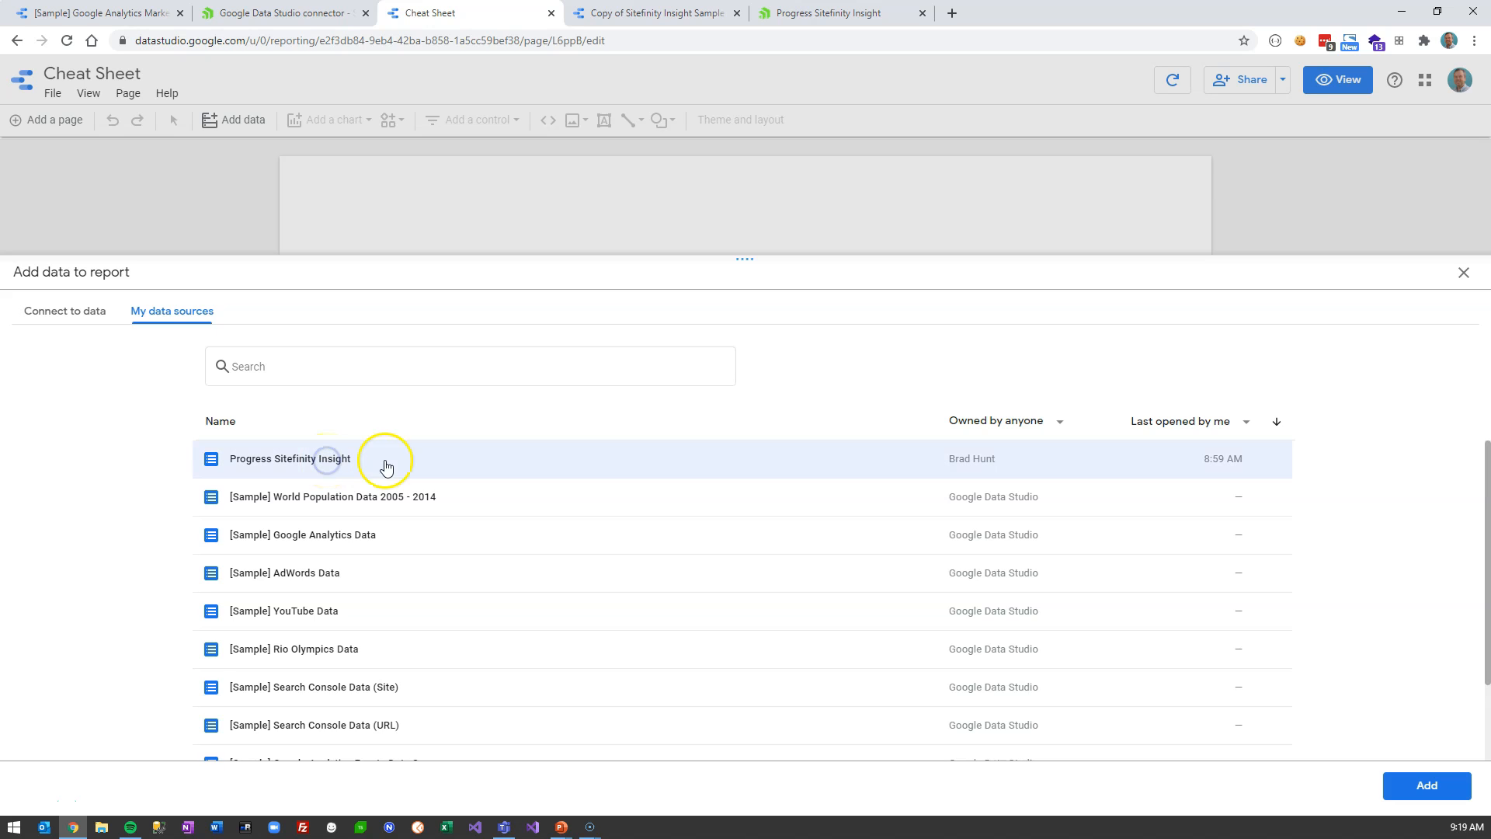
left_click(1383, 792)
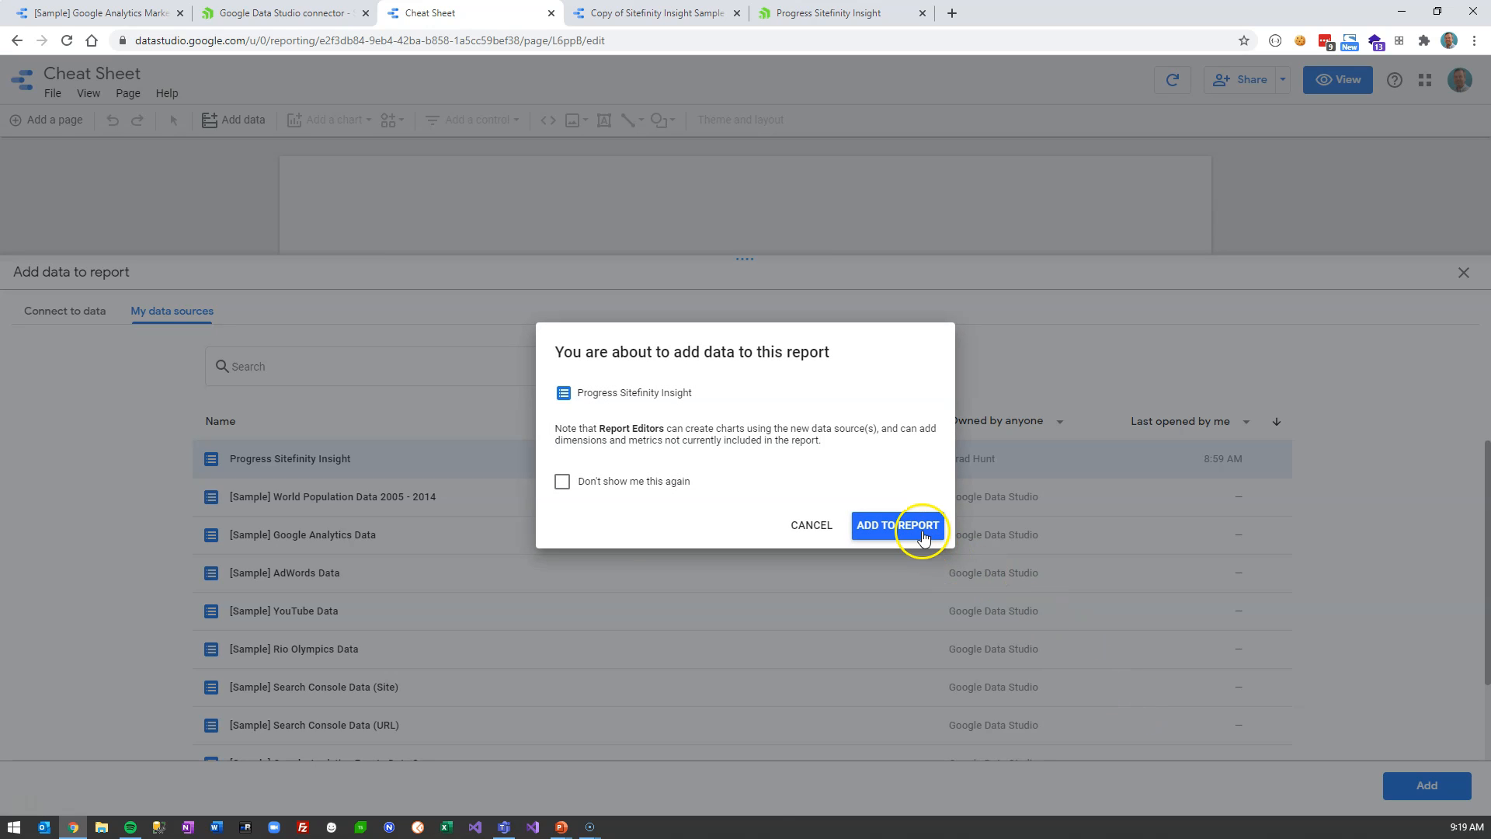
left_click(921, 534)
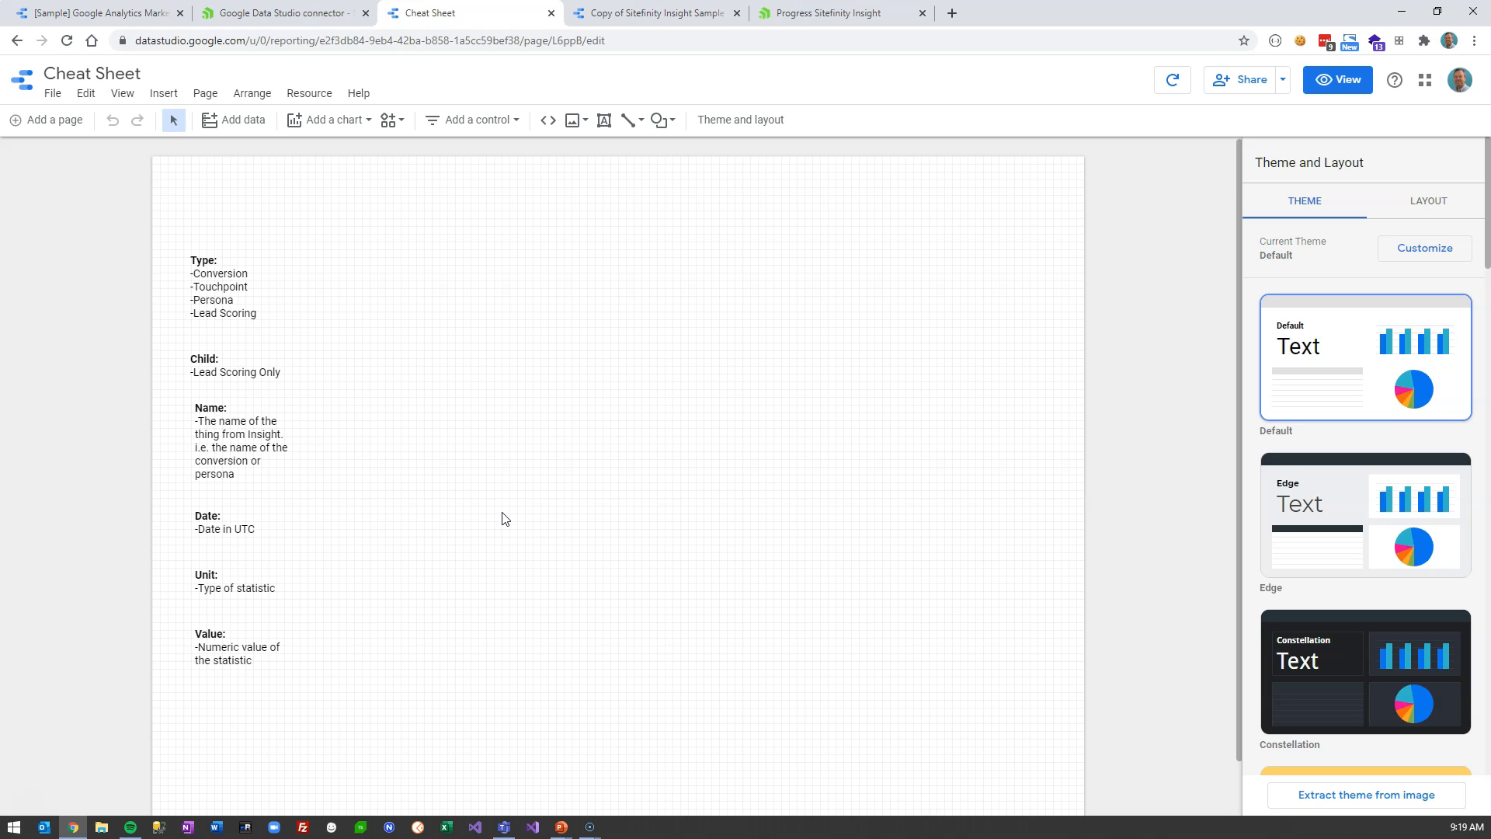
Insert a plain table chart beside the Type notes, with its upper edge aligned to that text box
left_click(351, 121)
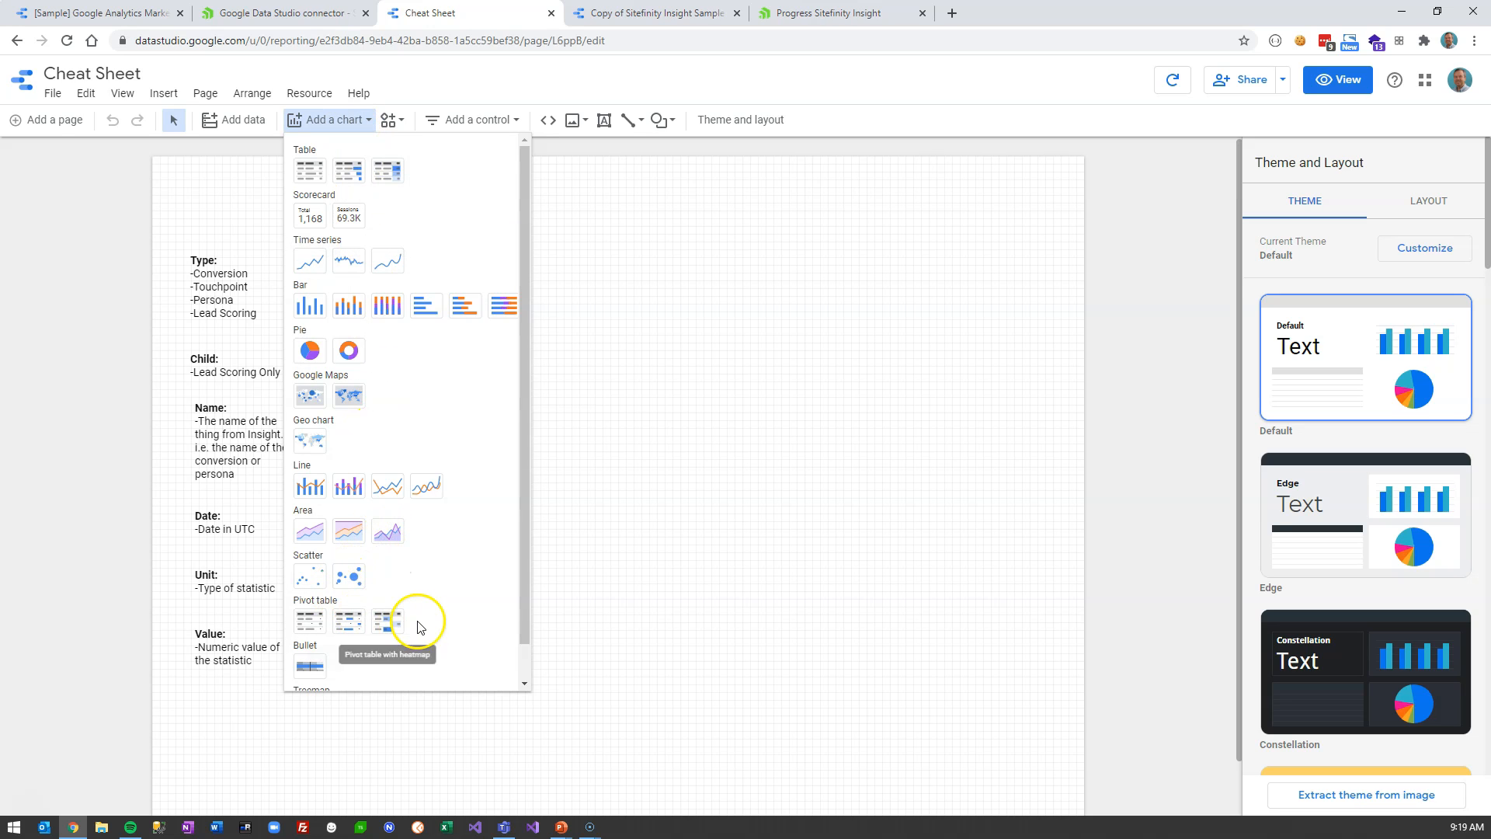
scroll(406, 626, "down", 1)
scroll(396, 621, "up", 1)
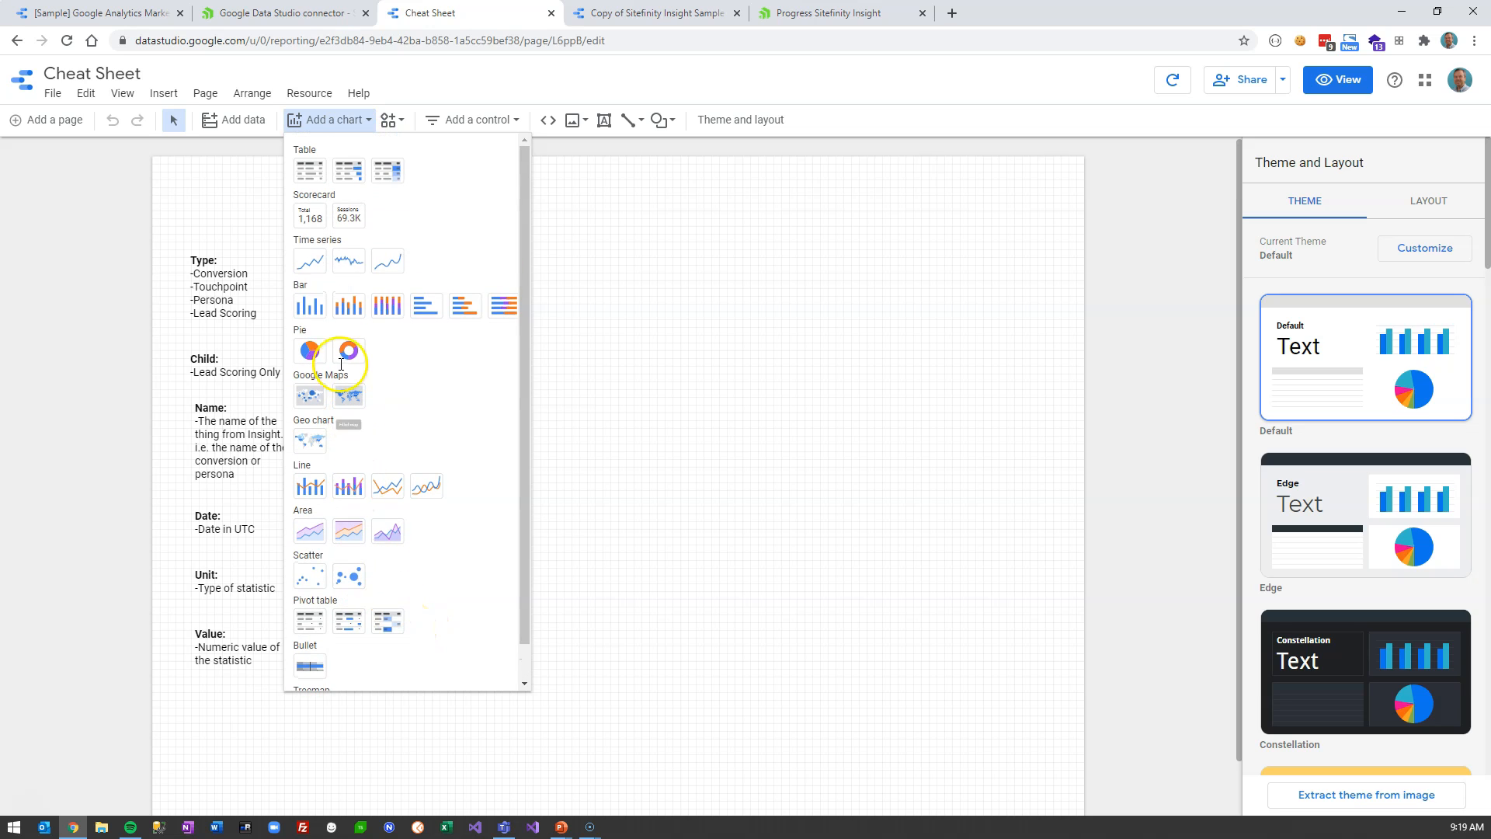
left_click(313, 171)
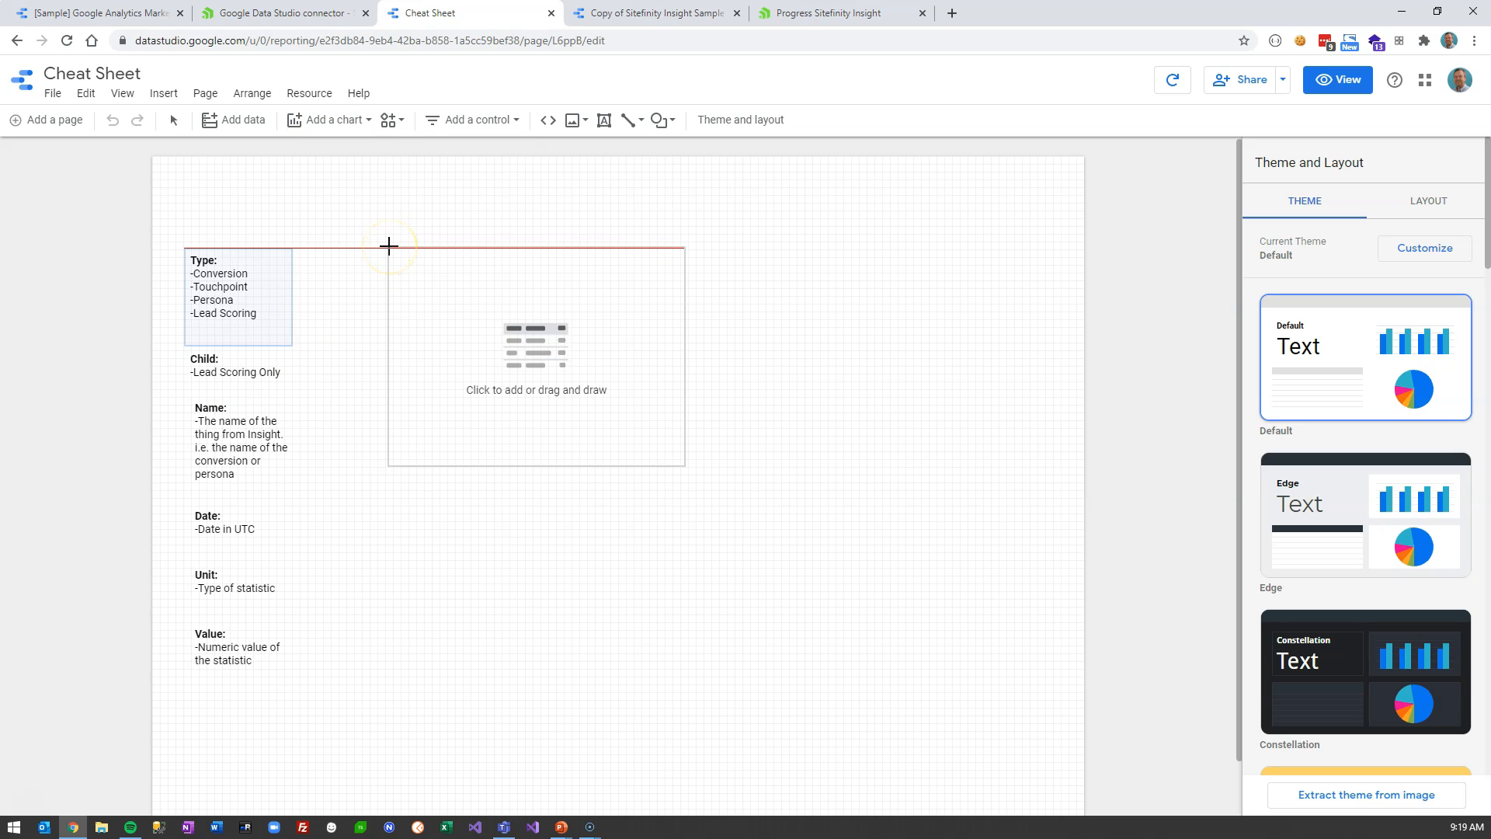
left_click(389, 246)
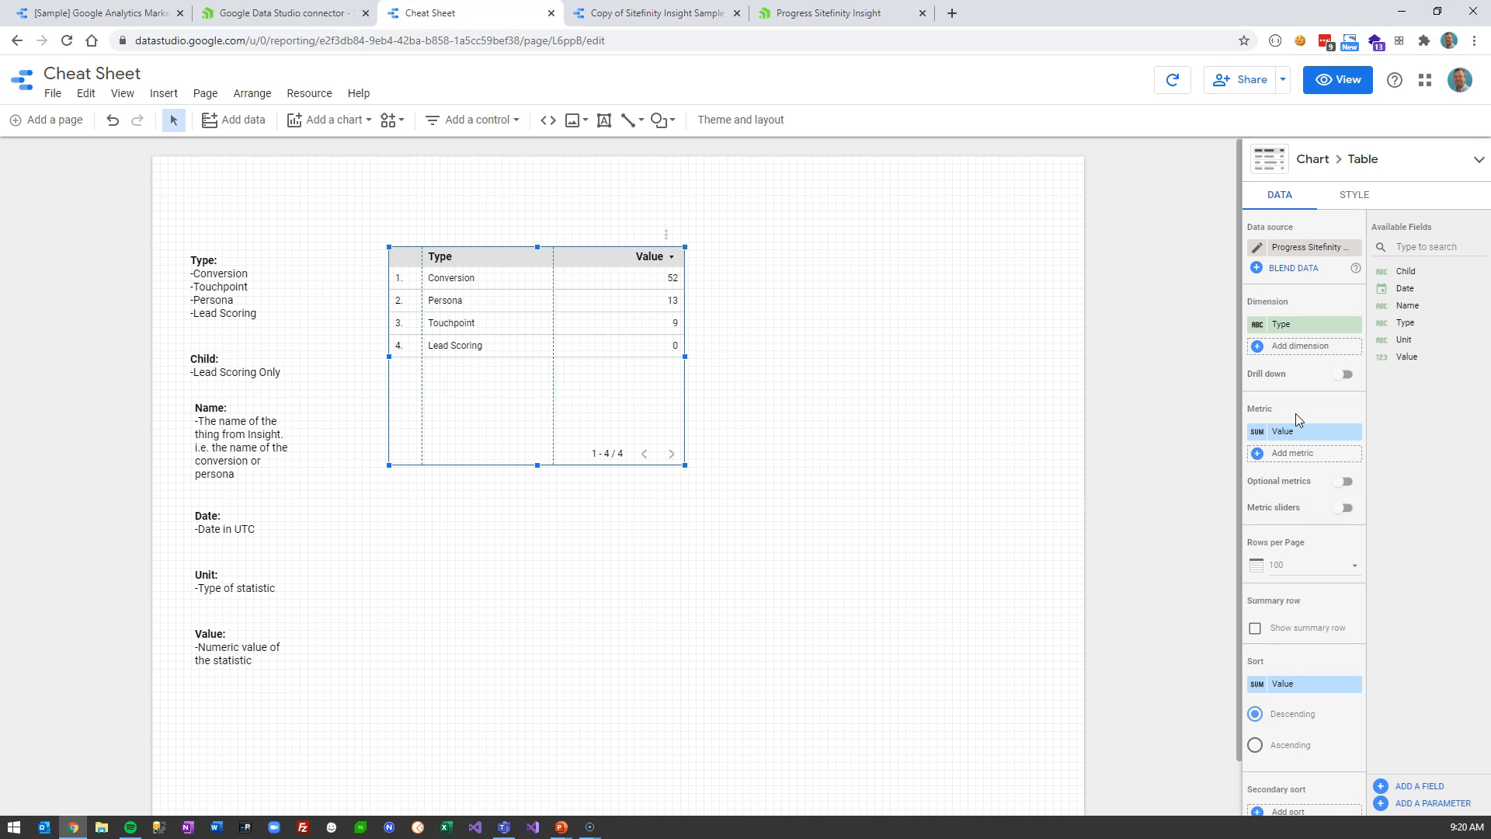
Show a summary row in the table
left_click(1284, 334)
left_click(1262, 407)
scroll(1308, 579, "down", 1)
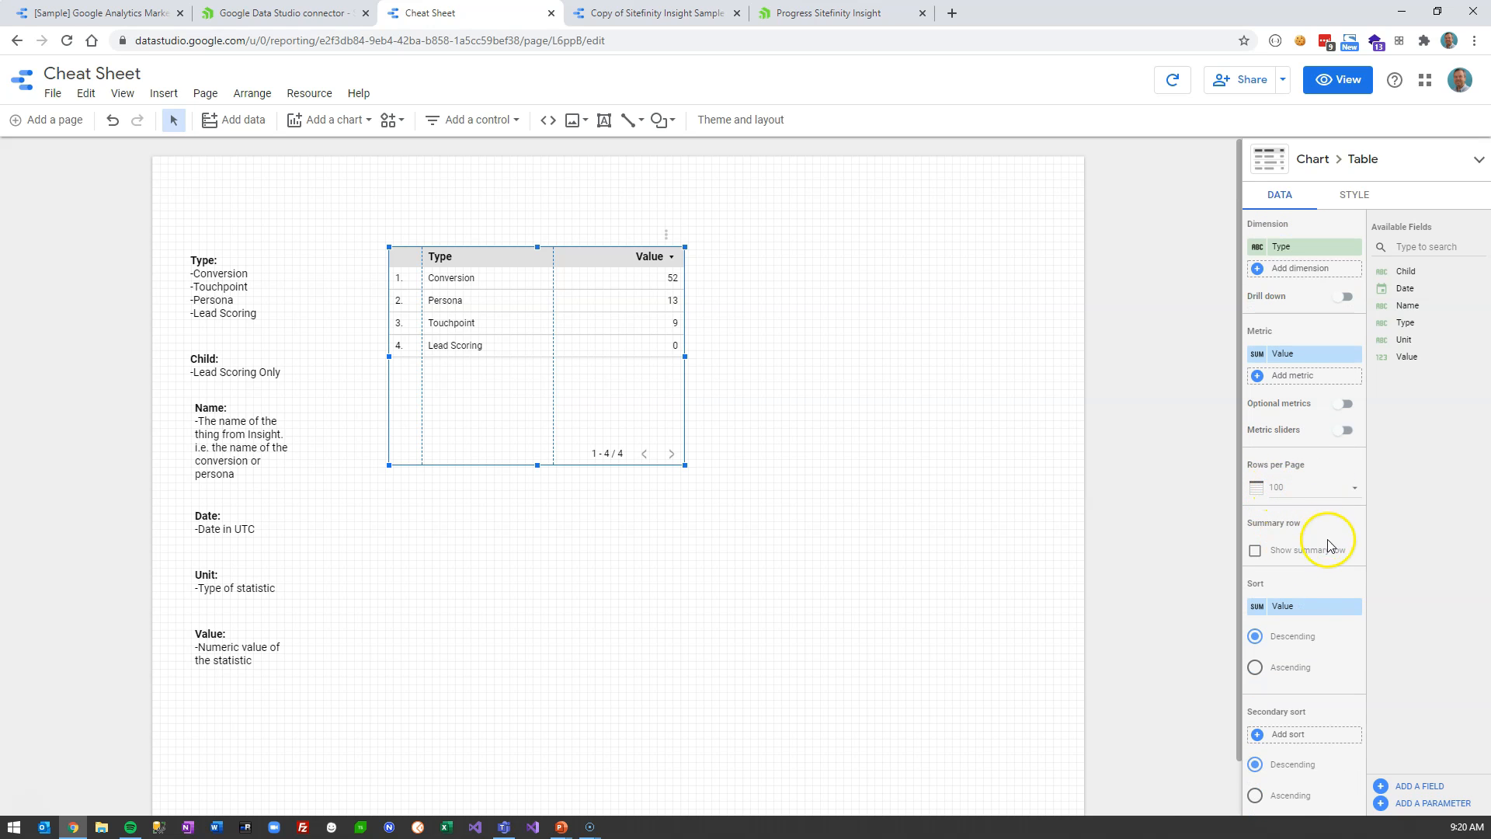
left_click(1316, 551)
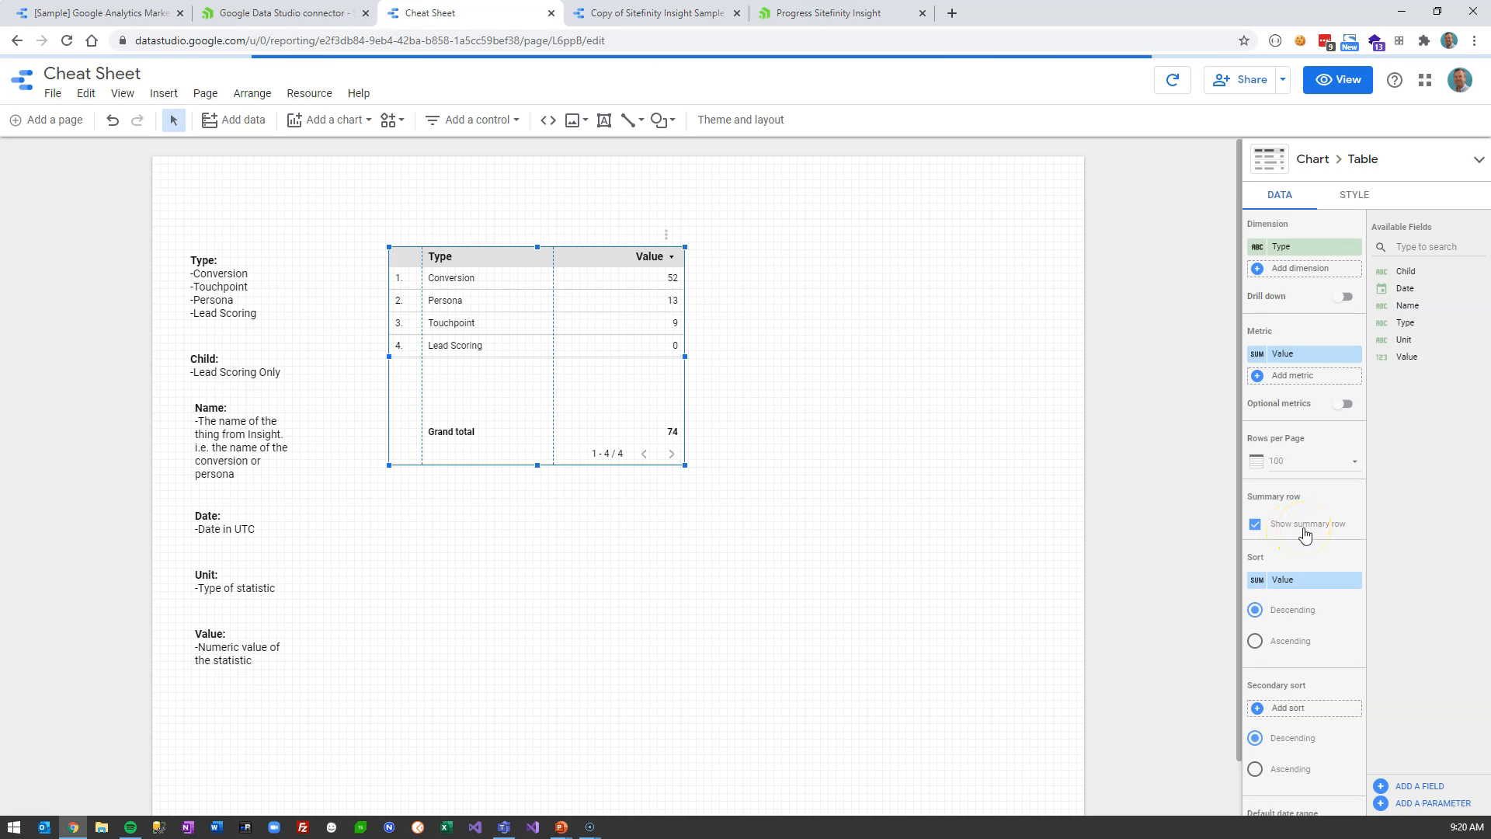
Review the table's remaining data settings and style options, and enlarge the table in width and height
scroll(1305, 535, "down", 1)
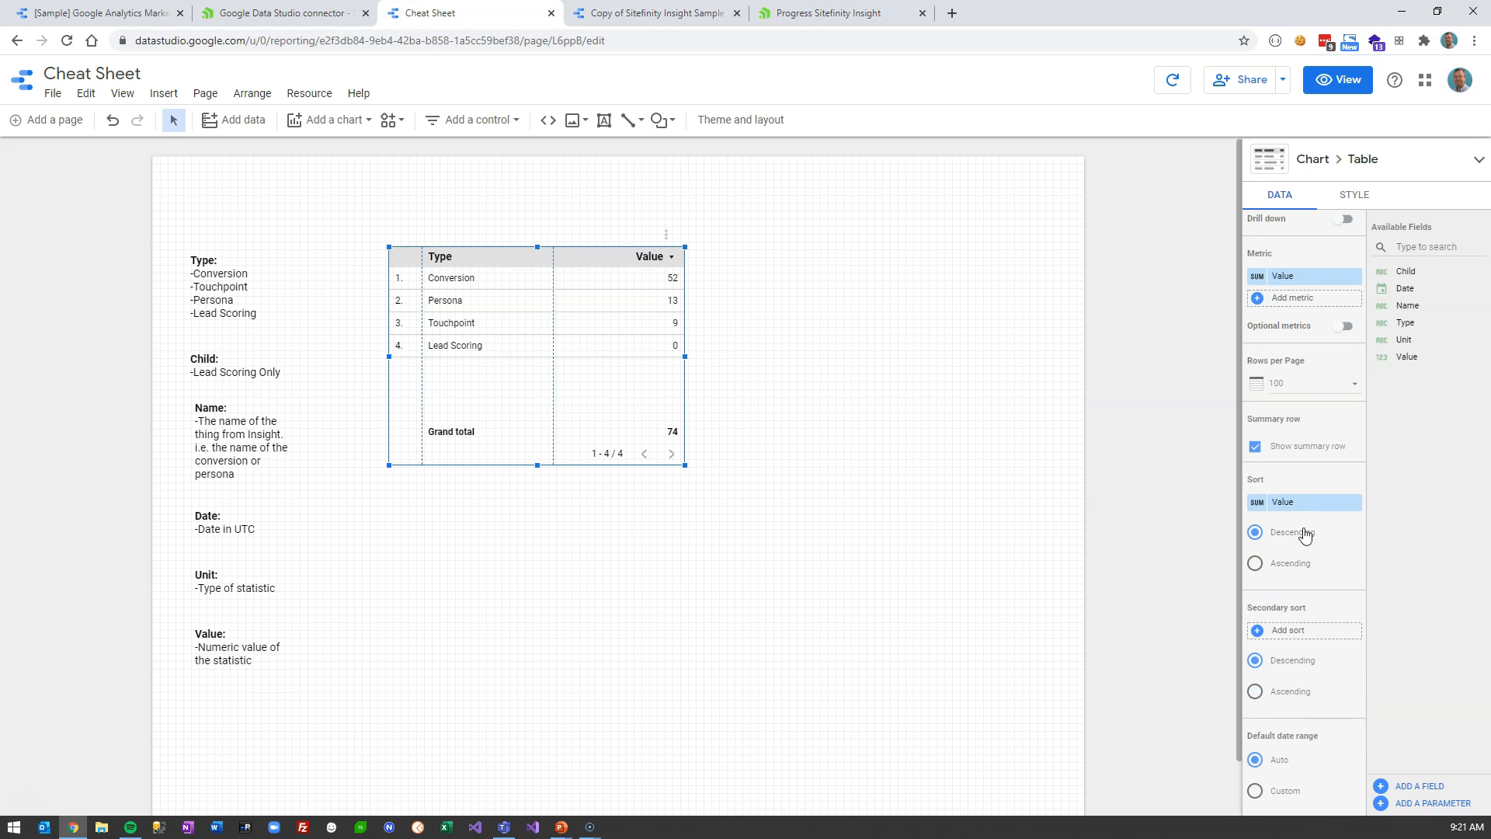
scroll(1309, 544, "down", 3)
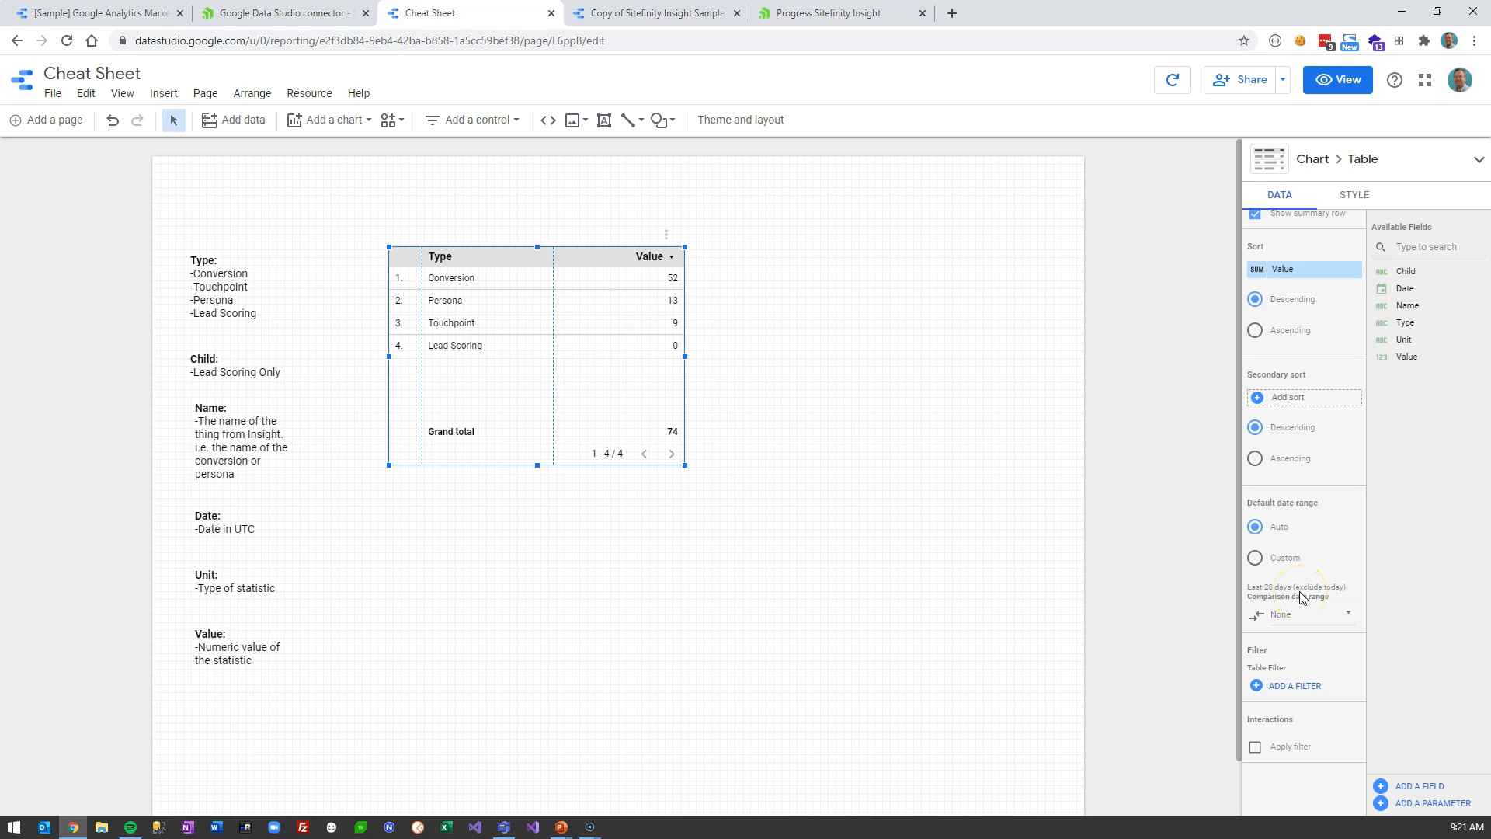
scroll(1302, 596, "down", 1)
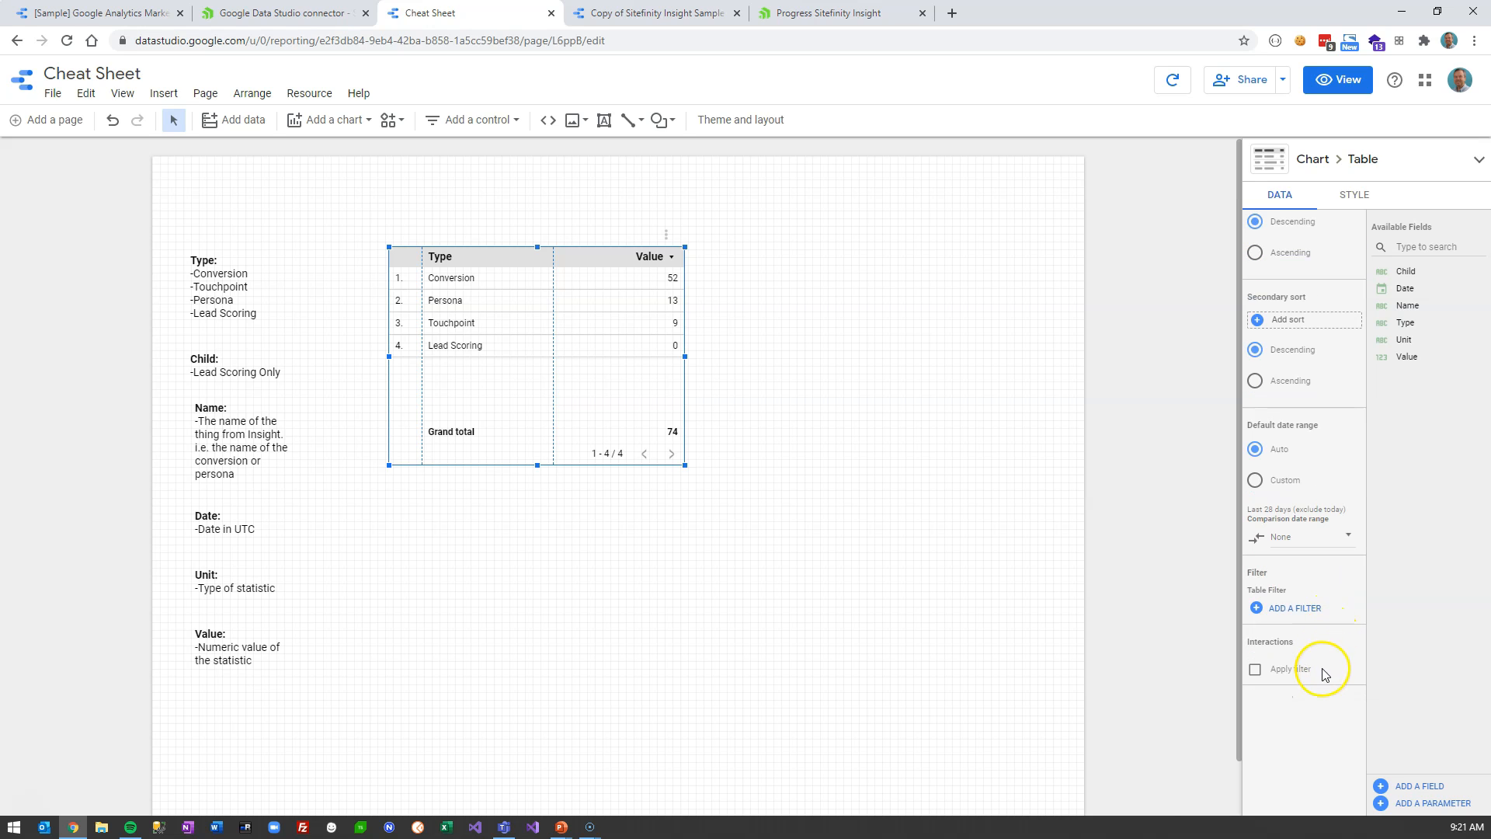
scroll(1320, 691, "up", 6)
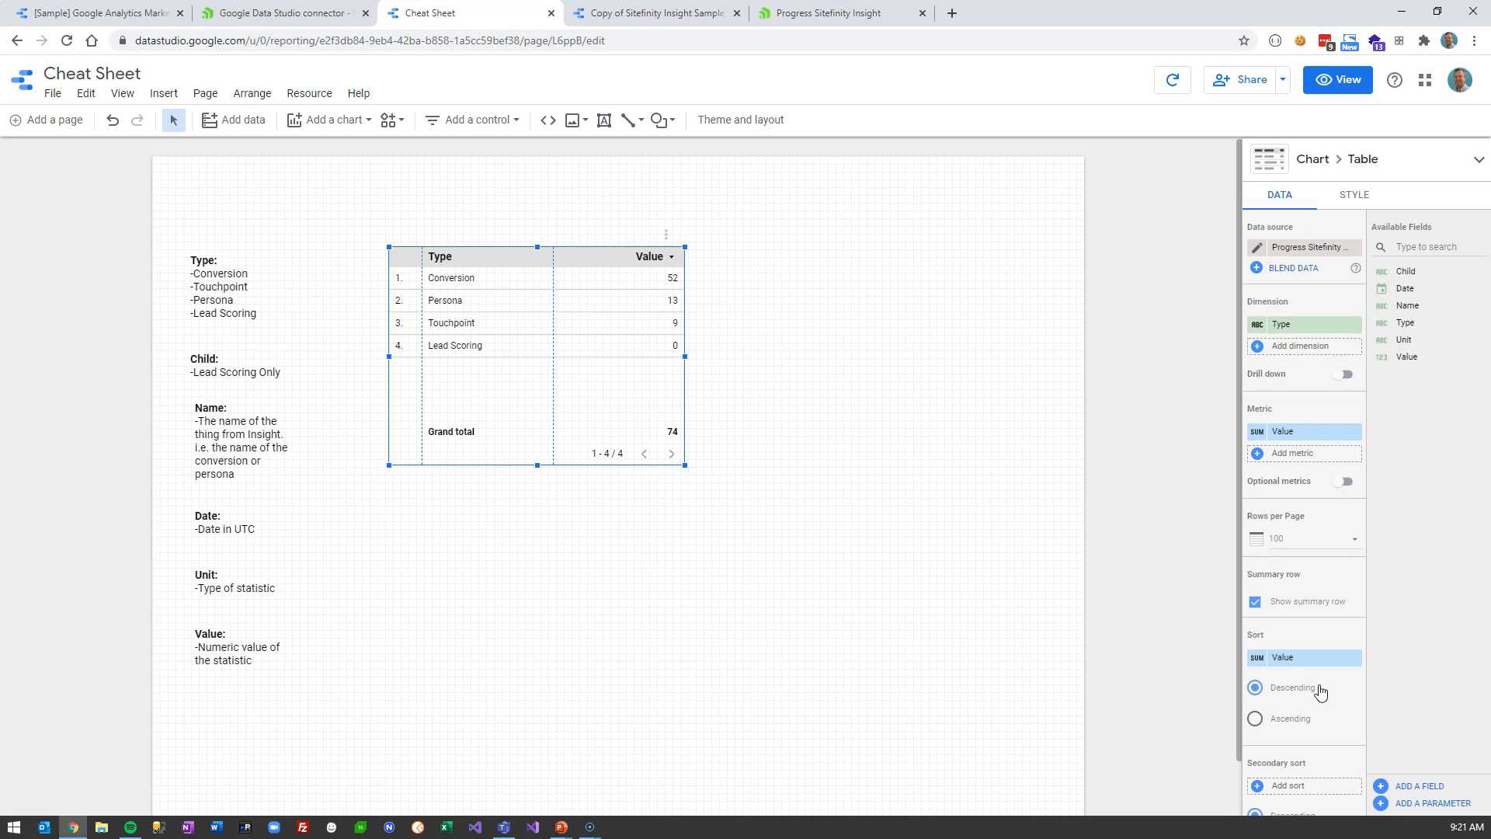
left_click(1357, 200)
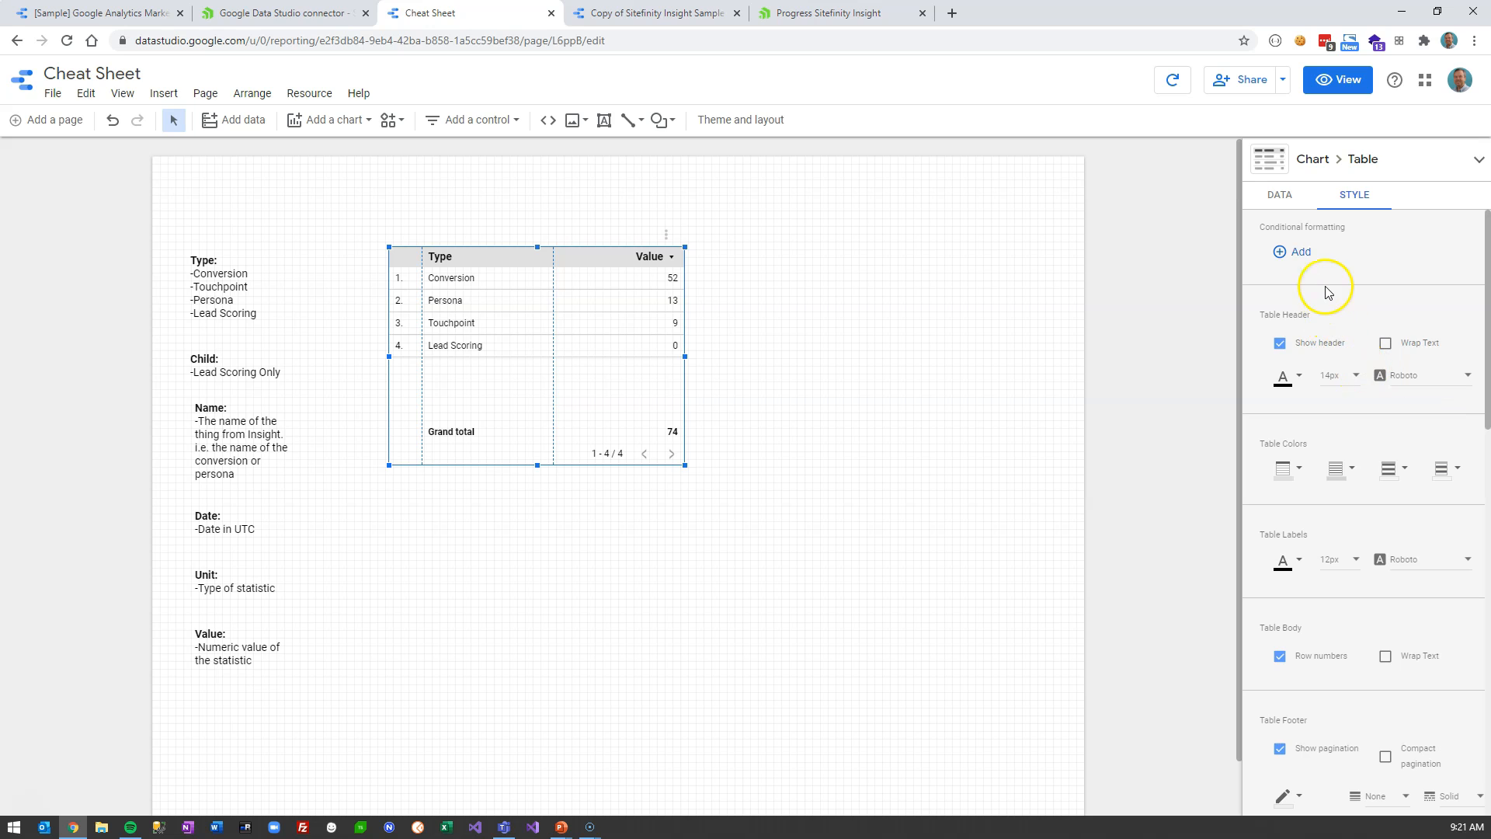
left_click(1282, 197)
left_click(1267, 205)
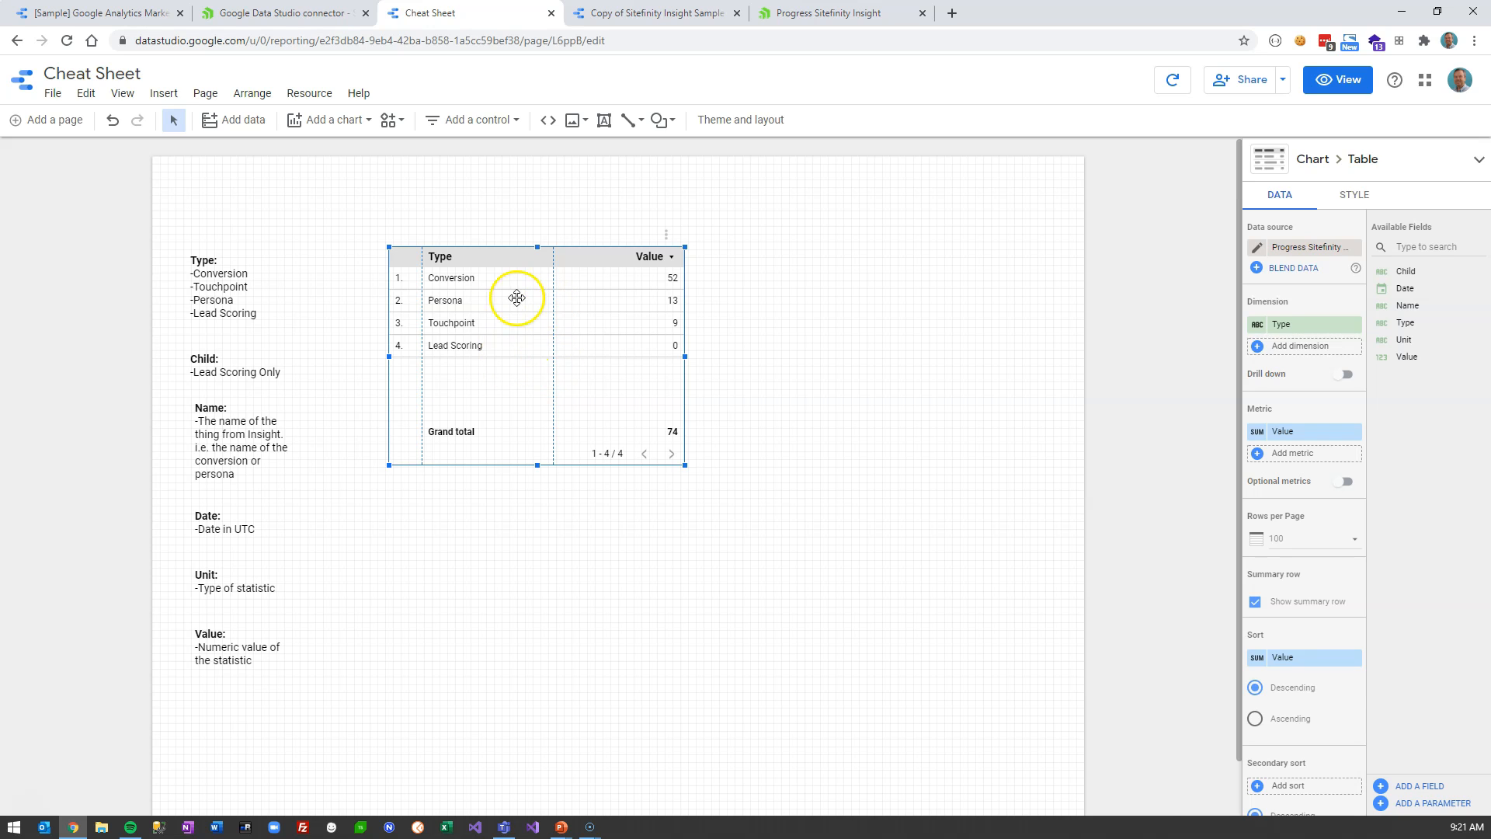
left_click_drag(686, 466, 816, 546)
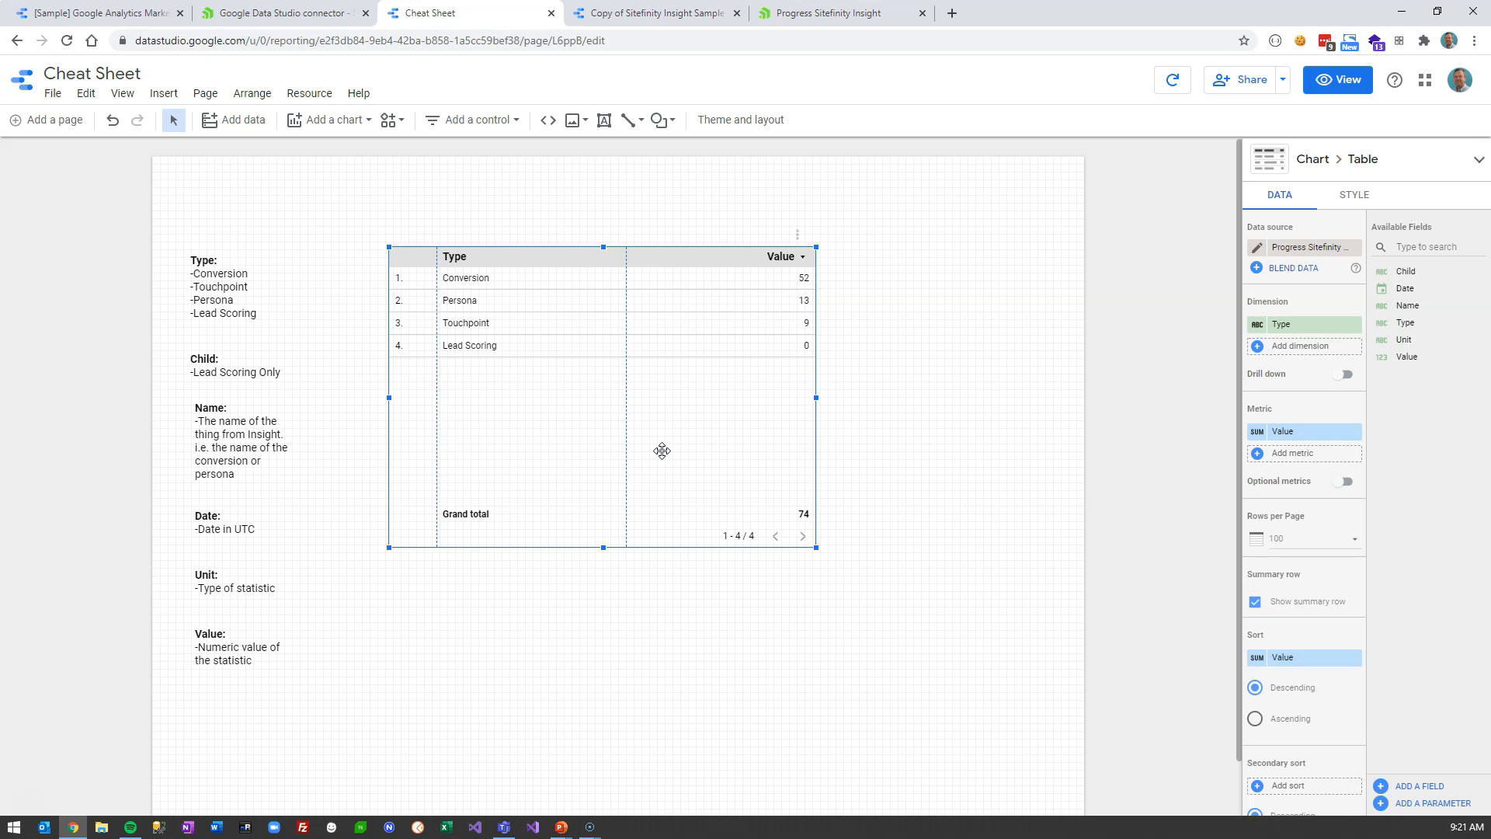
Review the connector documentation's field table, from Type through Value
left_click(798, 16)
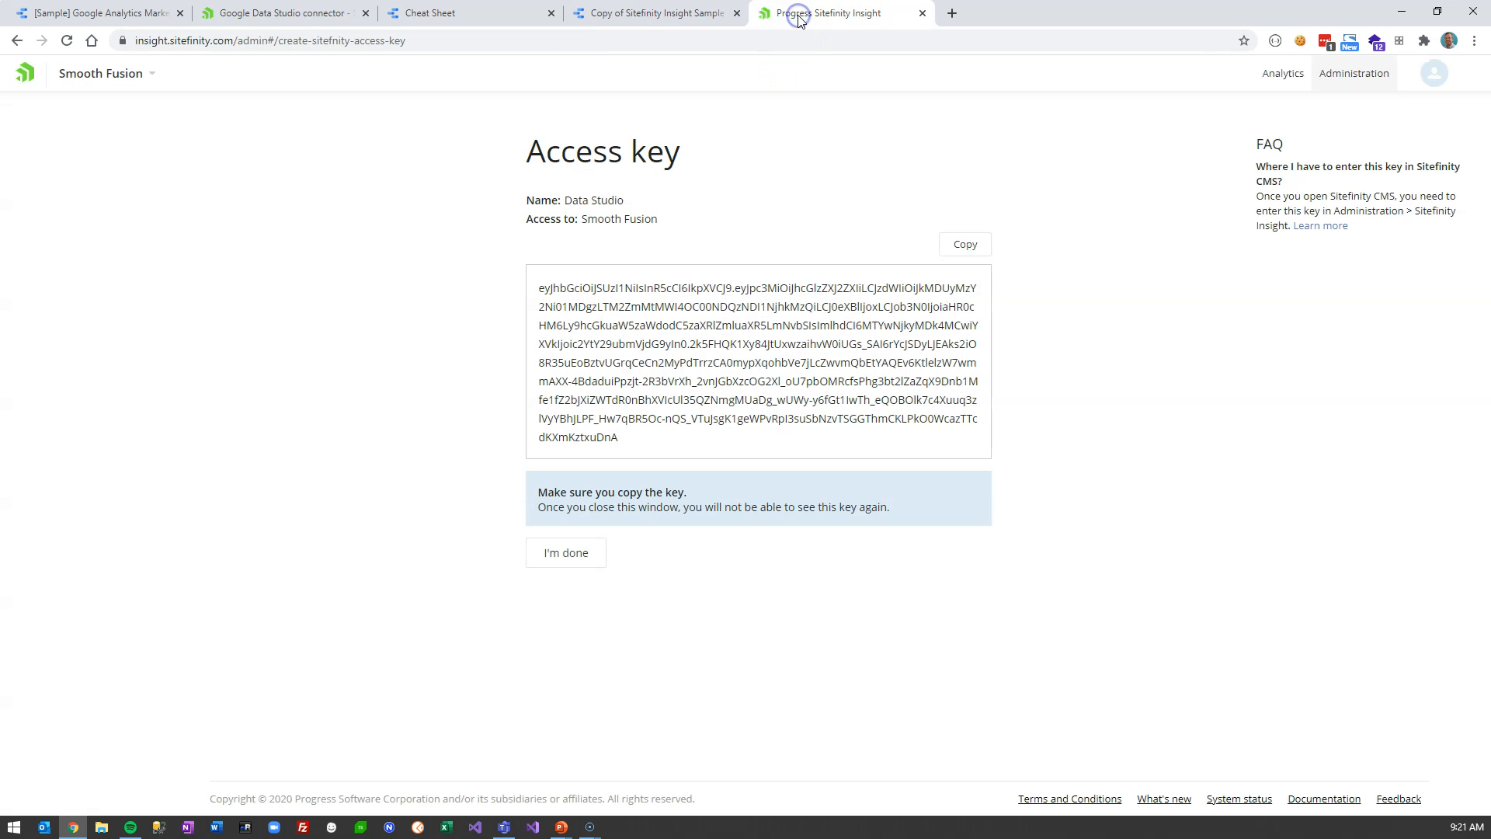
left_click(286, 14)
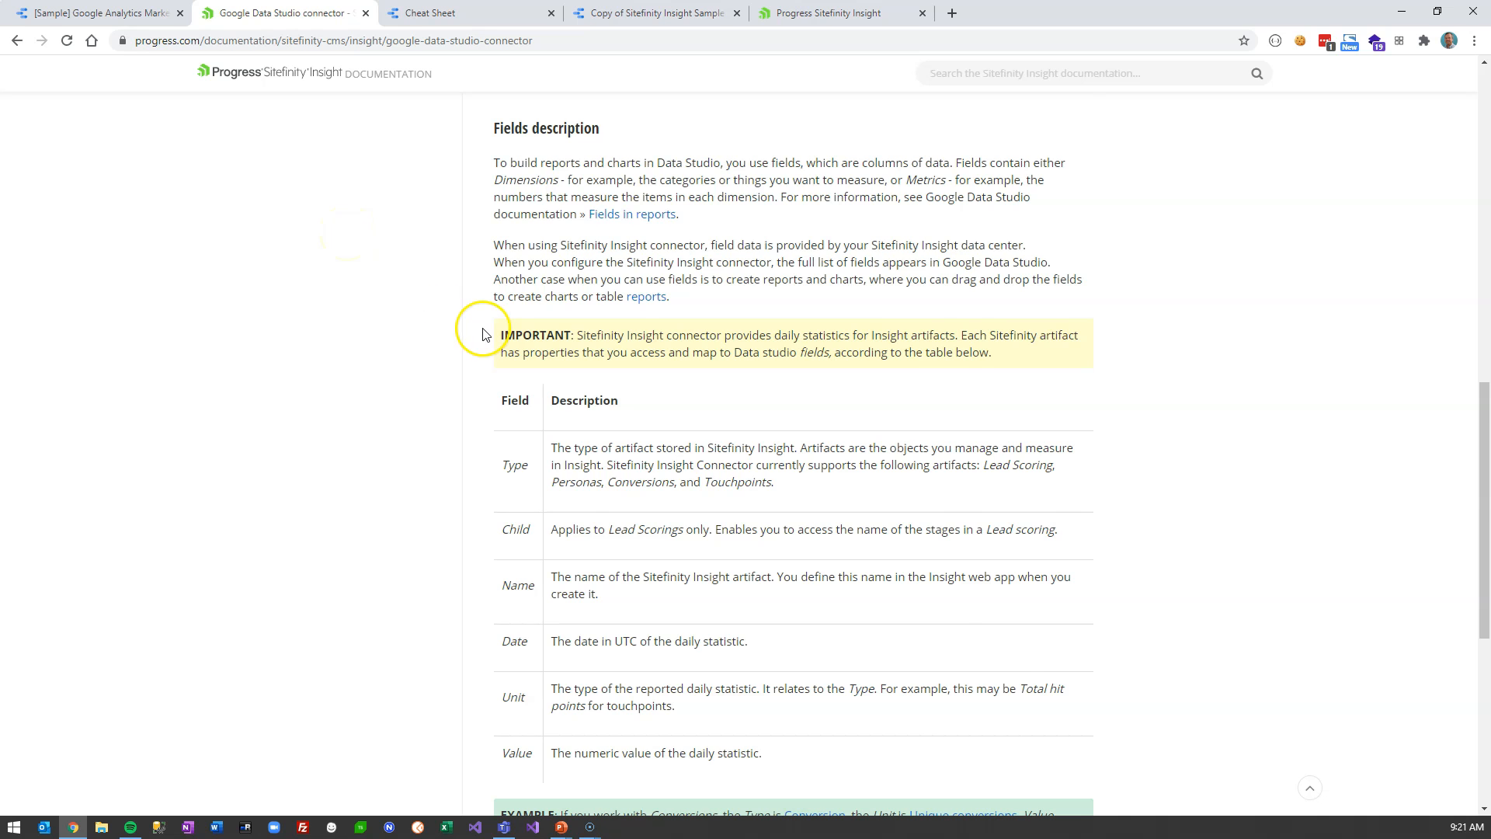
scroll(483, 333, "up", 3)
scroll(586, 368, "down", 1)
scroll(587, 371, "down", 1)
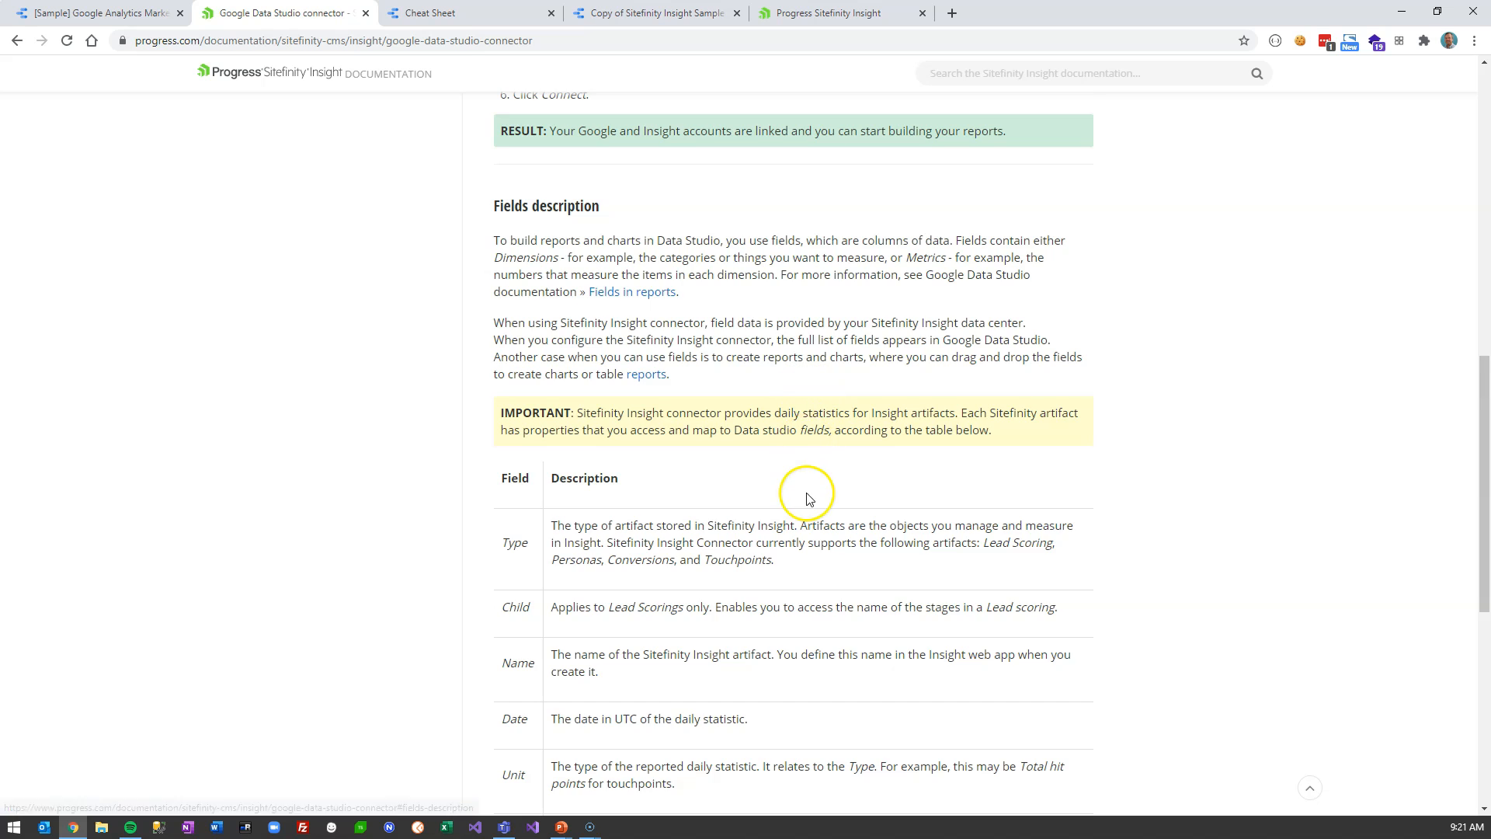
scroll(805, 492, "down", 1)
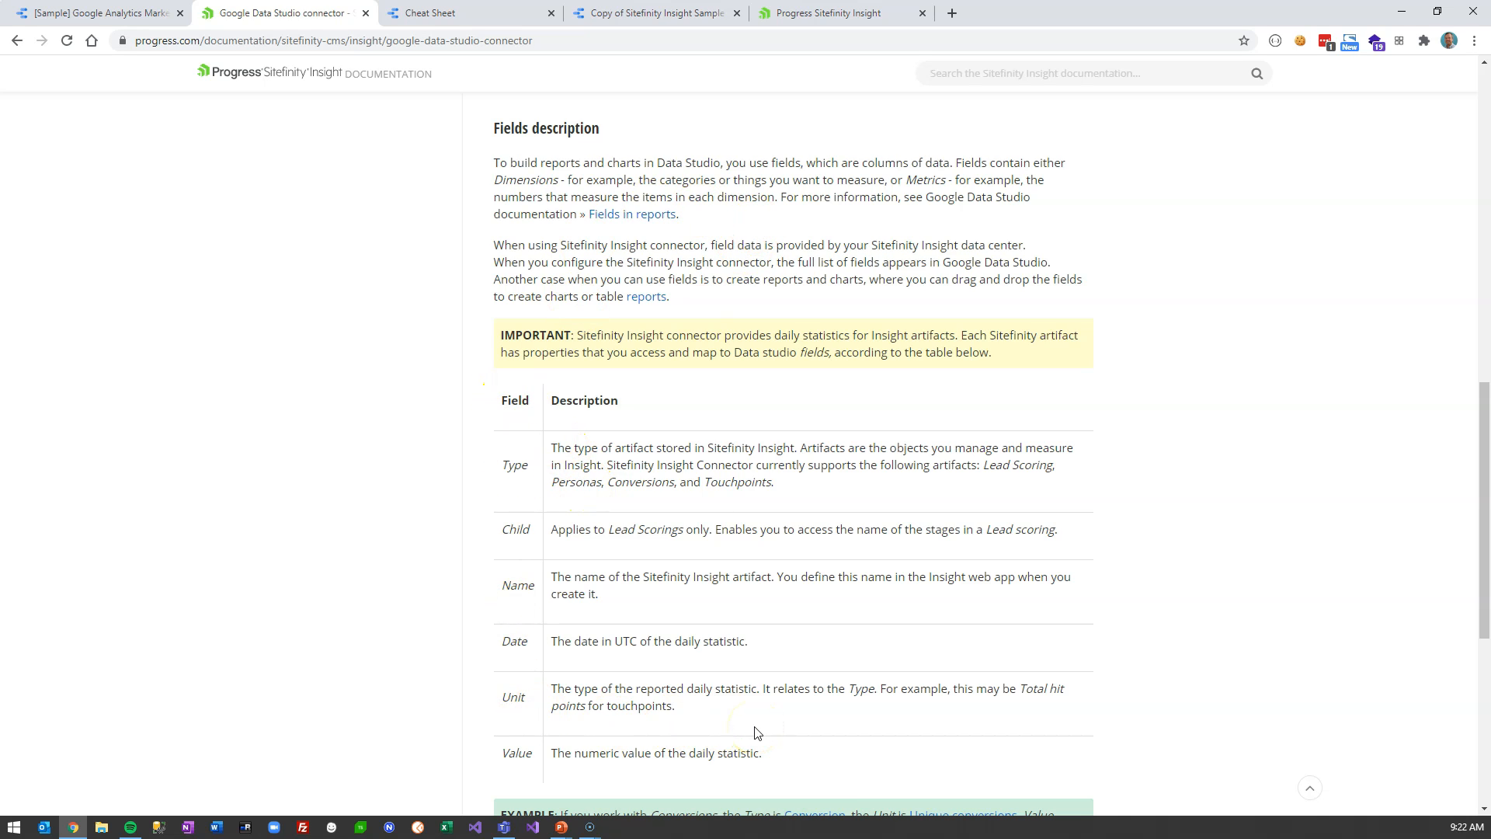
Return to the Cheat Sheet report, add Child as a dimension after Type, and enlarge the table in width and height
left_click(488, 13)
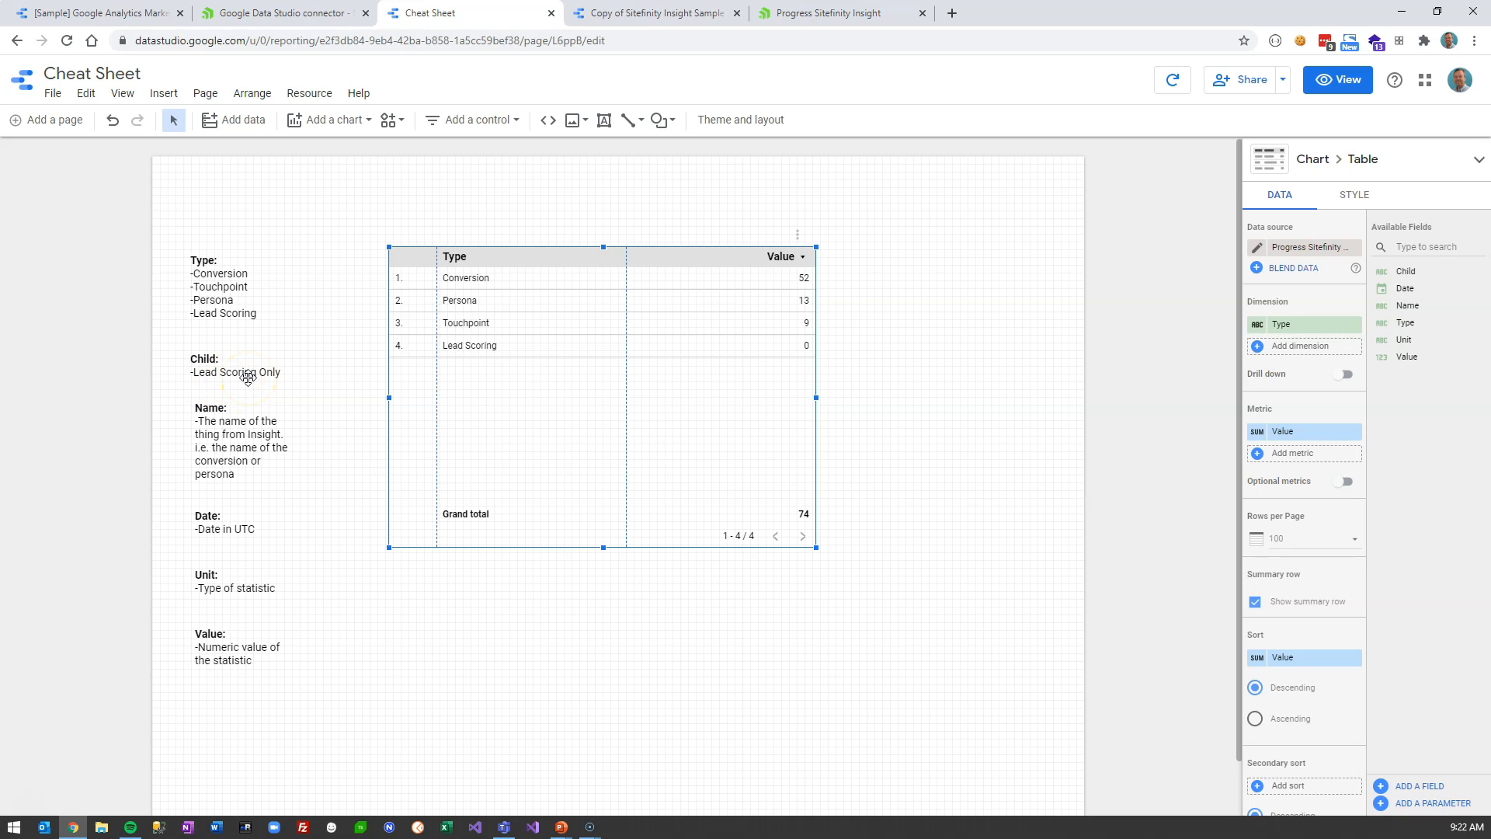
left_click(1294, 358)
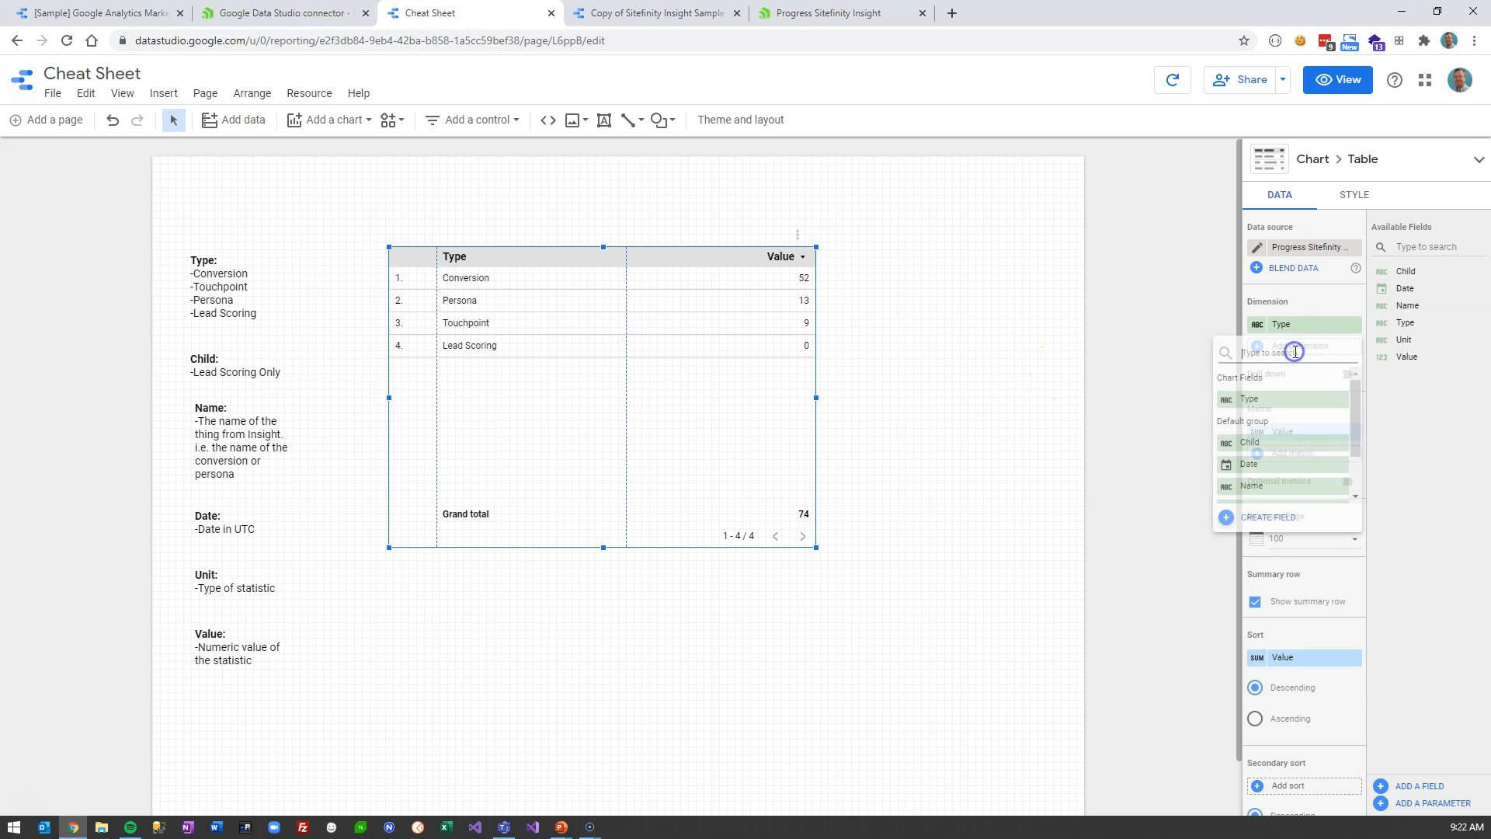
left_click(1268, 445)
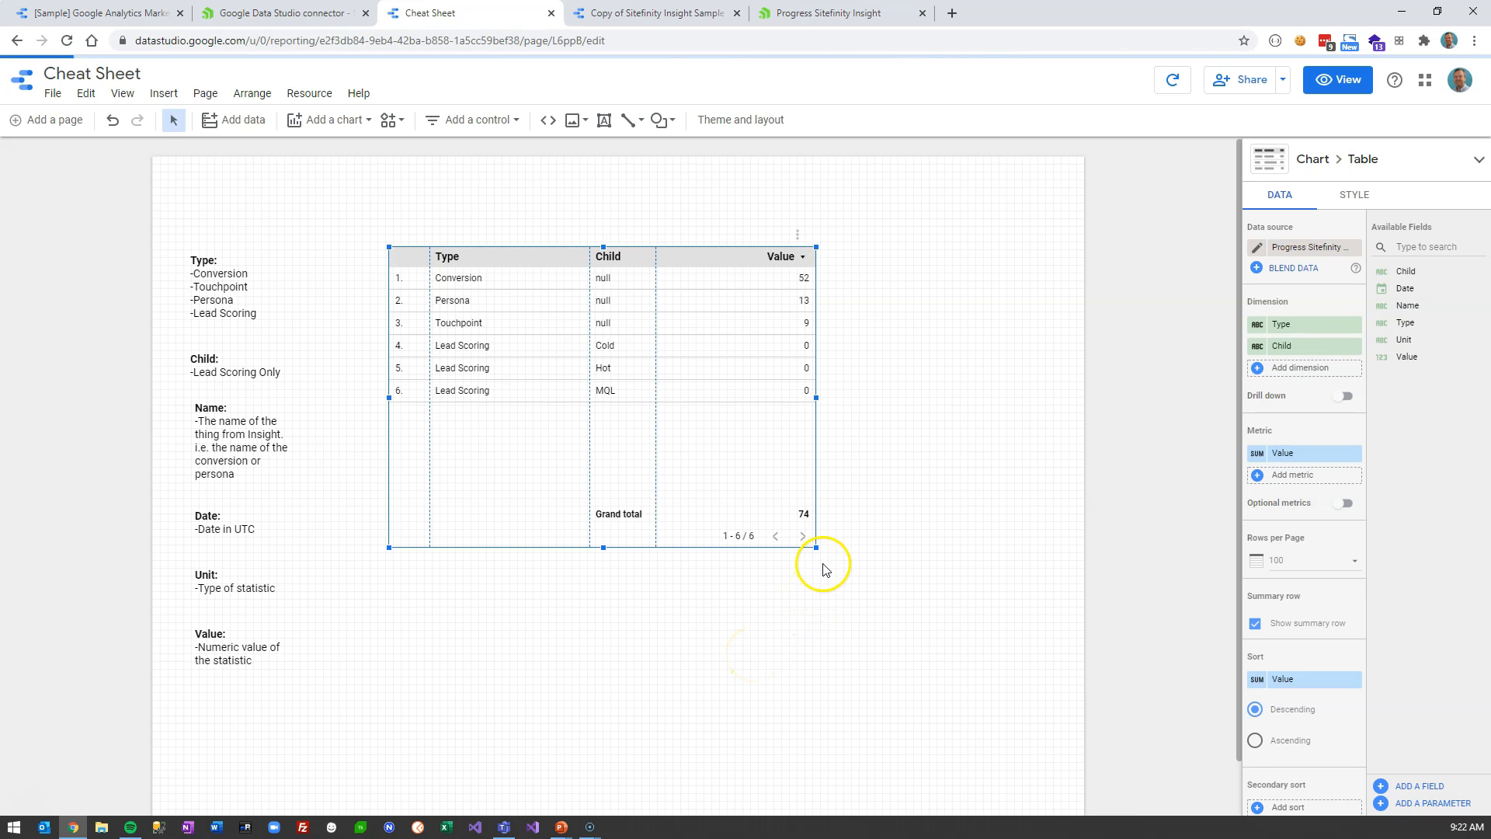
left_click_drag(815, 546, 920, 584)
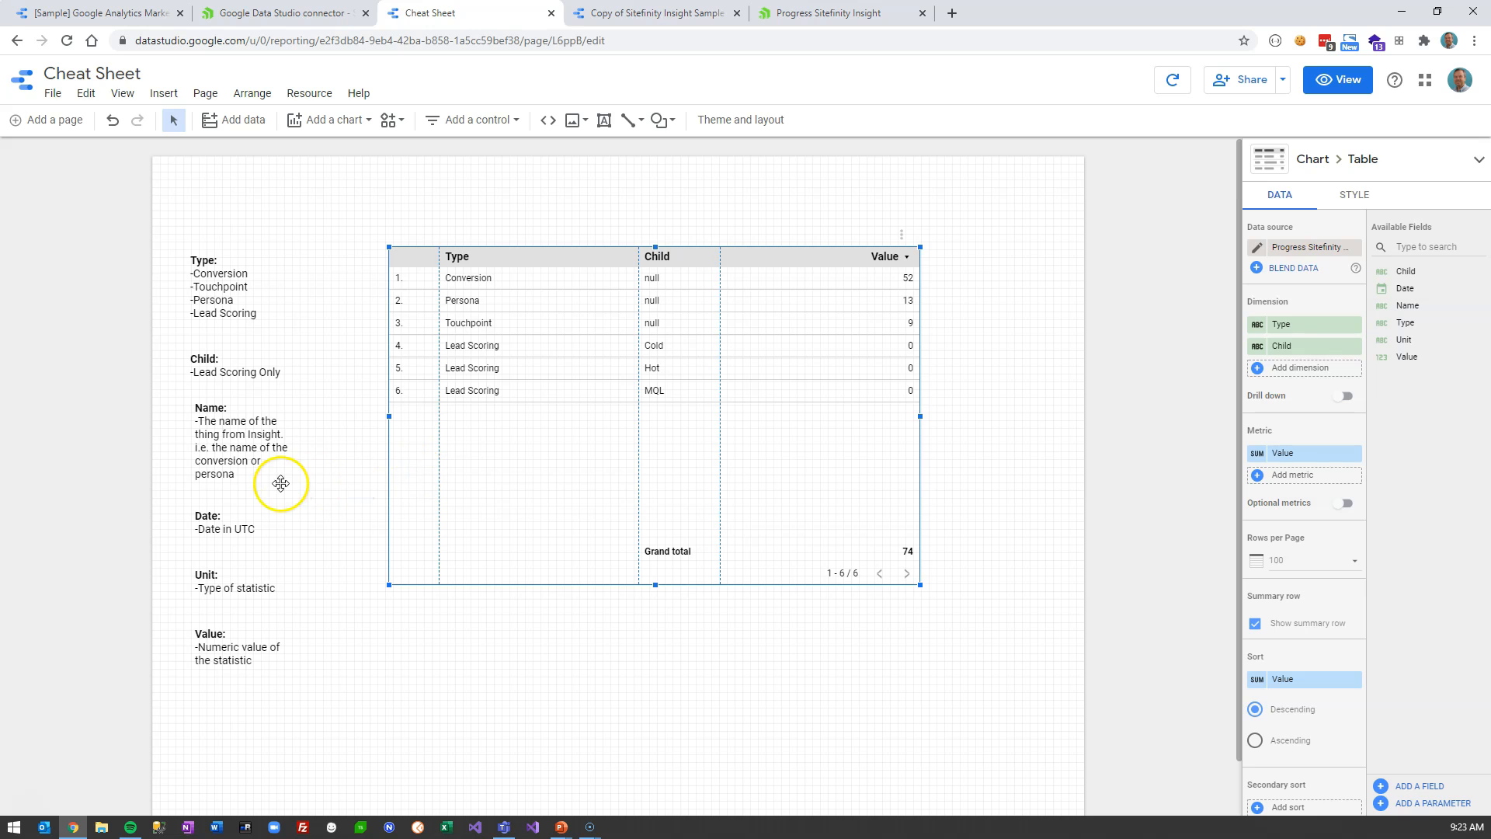
Add Name as a third table dimension, then enlarge the table and widen the Name column to fit its entries
left_click(1303, 373)
scroll(1289, 449, "down", 2)
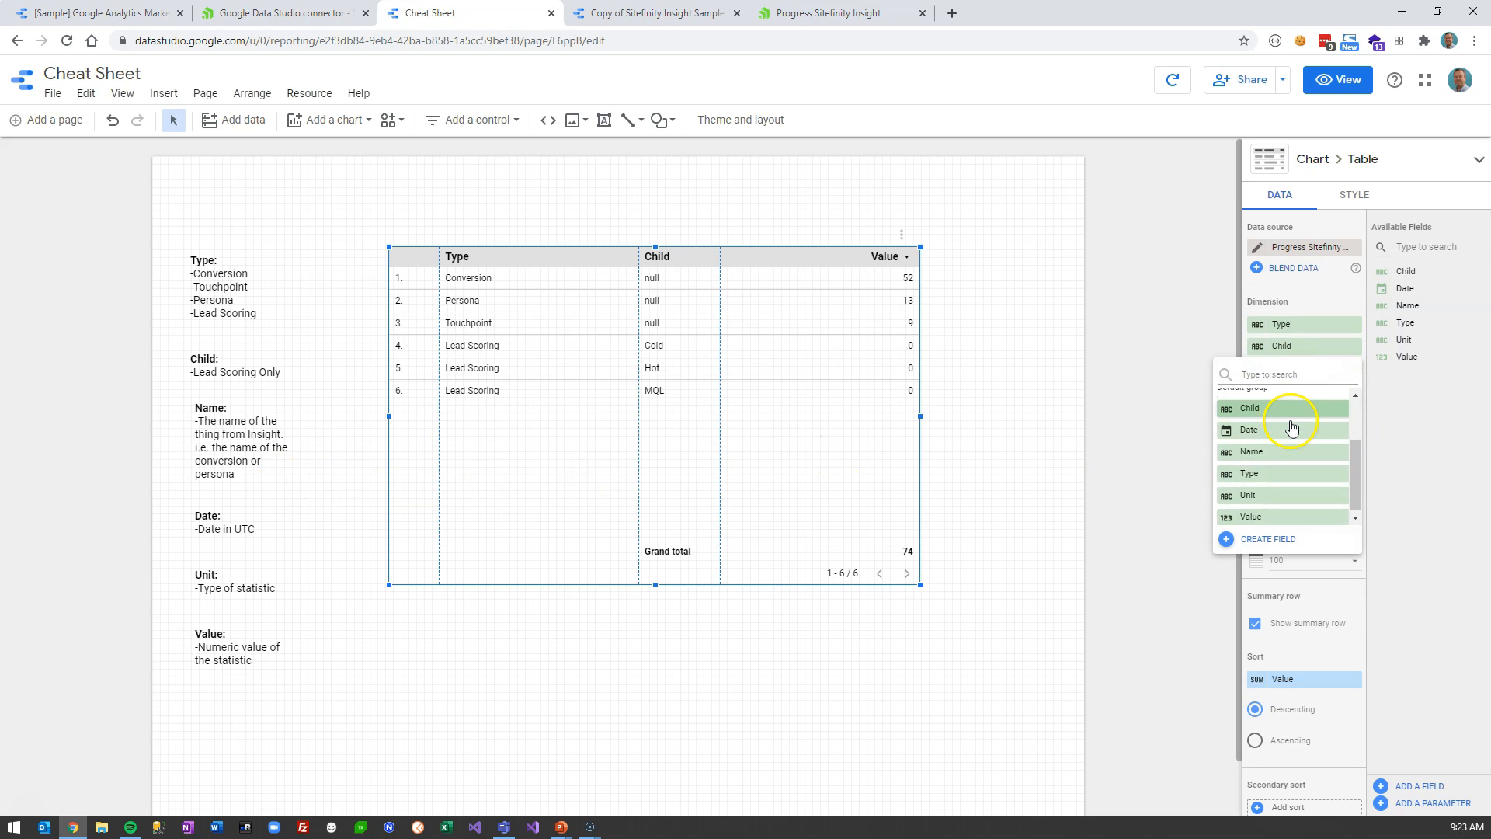
left_click(1289, 450)
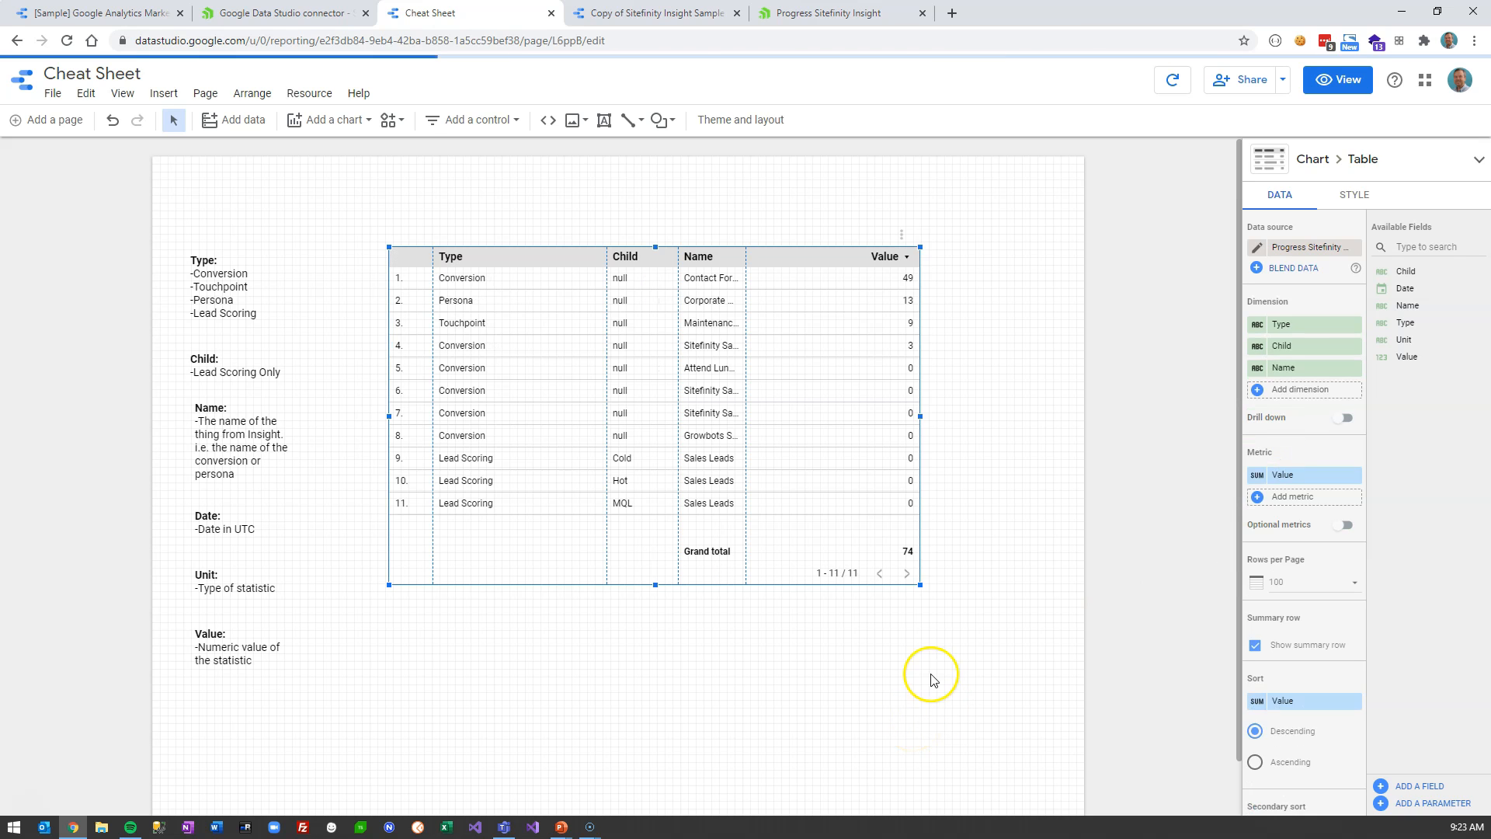
left_click_drag(919, 586, 1020, 659)
left_click_drag(813, 310, 908, 316)
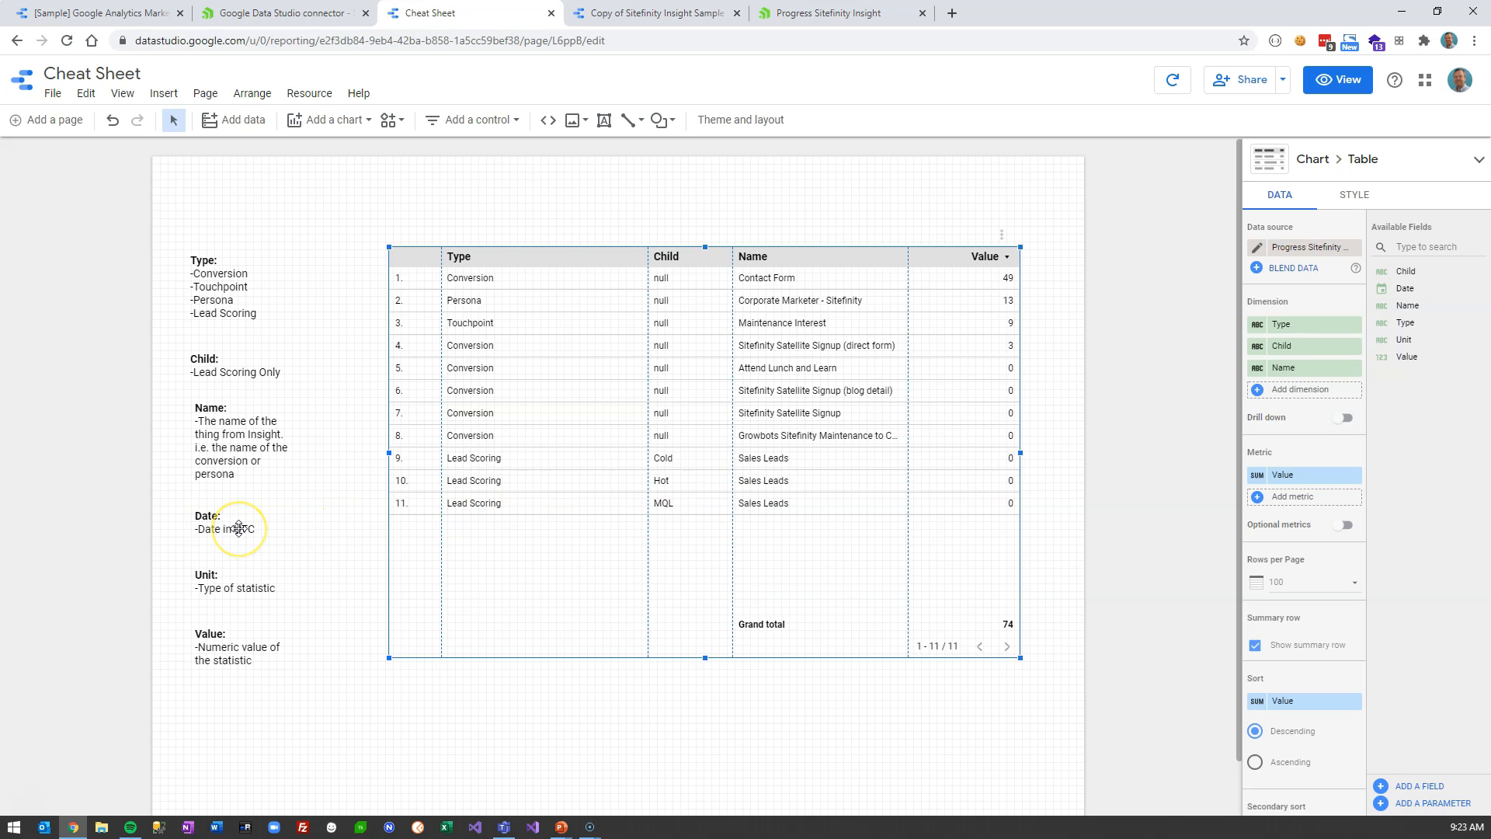
Try Date as a fourth dimension in the table and remove it again
left_click(1312, 390)
scroll(1262, 482, "down", 3)
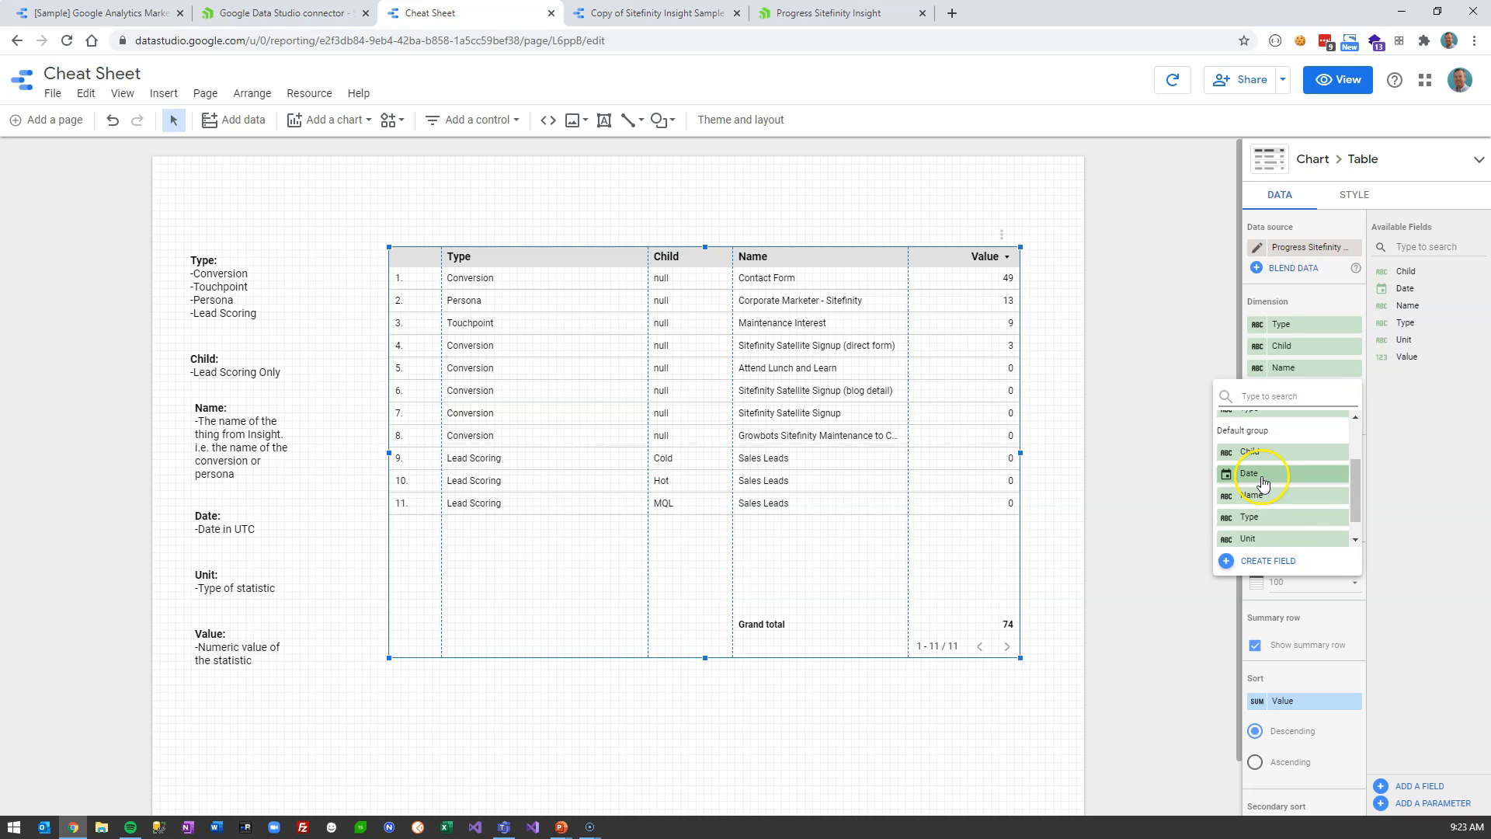
left_click(1271, 479)
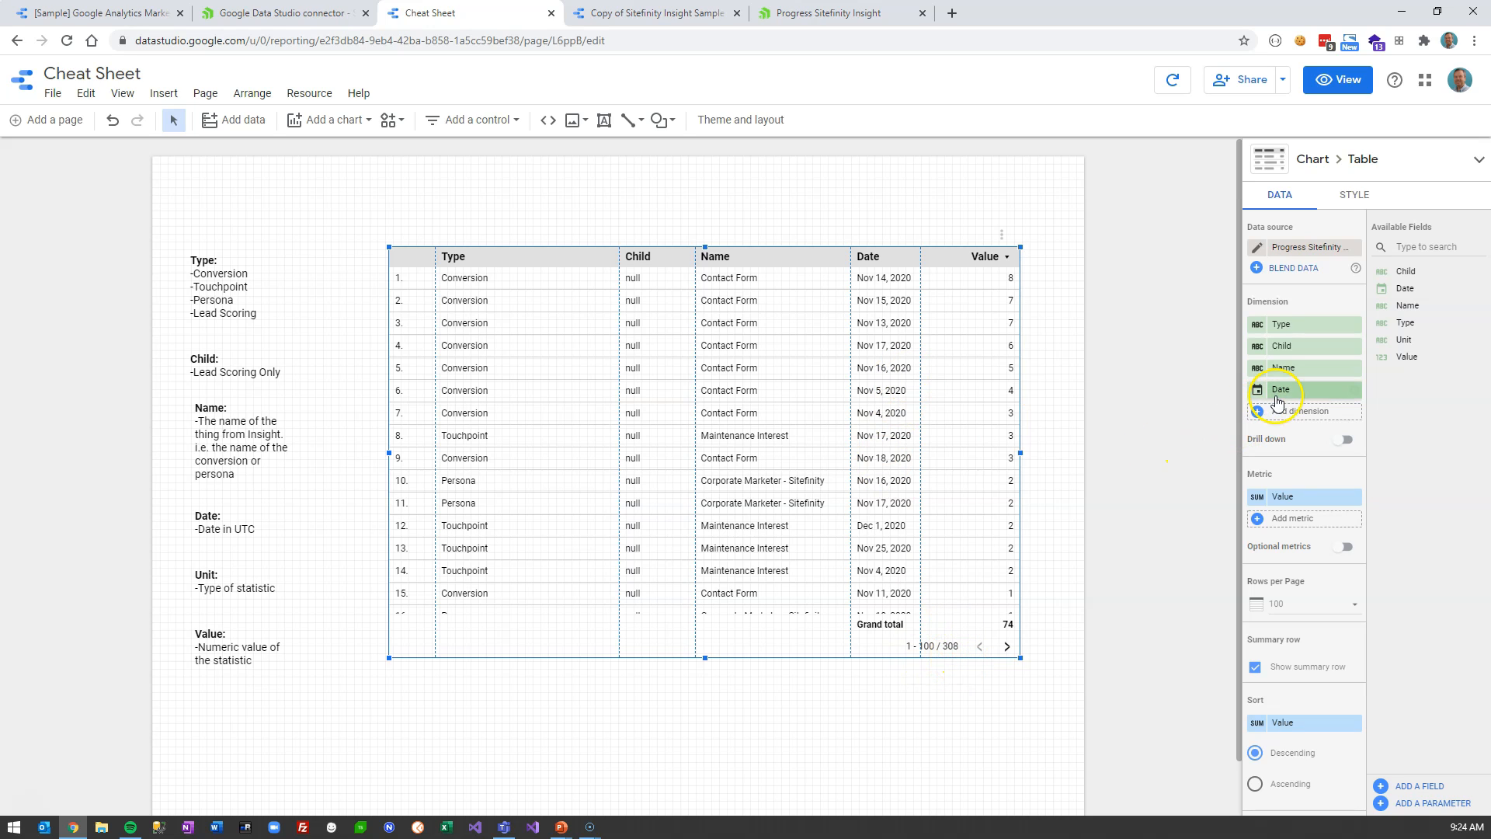
left_click(1355, 390)
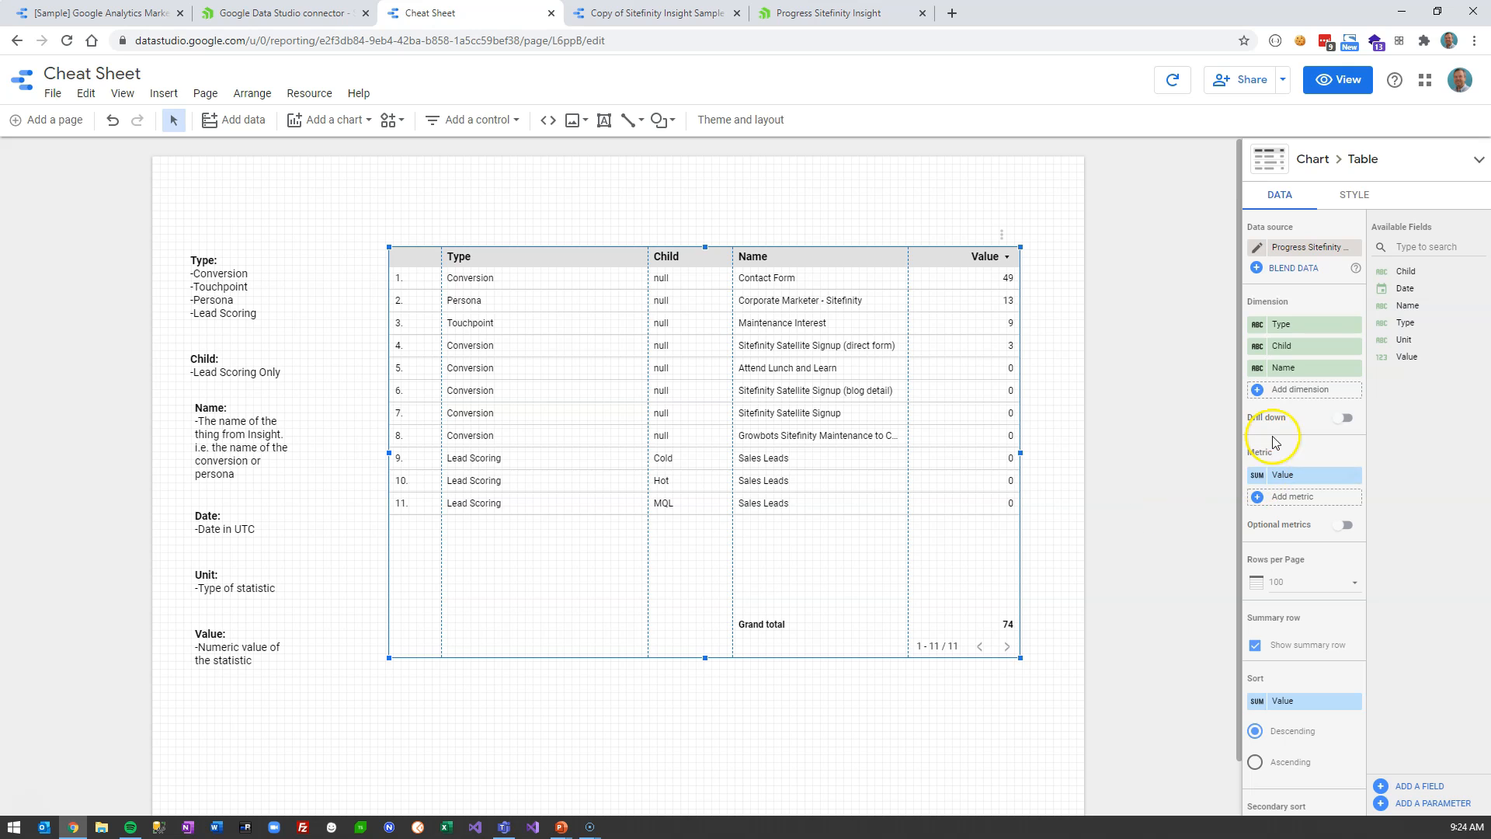
Add Unit as a dimension to the table after Name
left_click(1303, 391)
scroll(1289, 466, "down", 3)
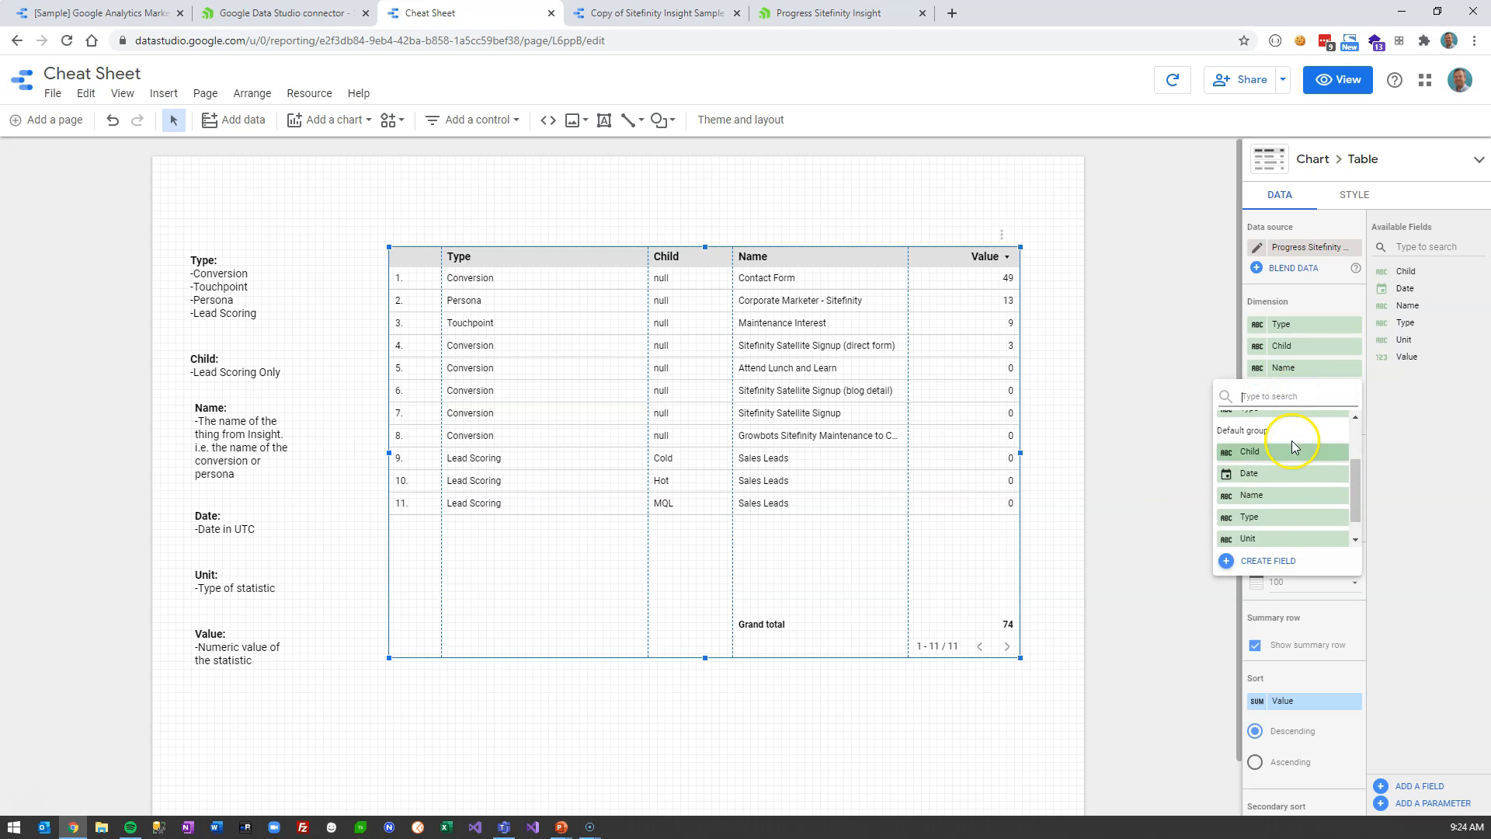
left_click(1266, 546)
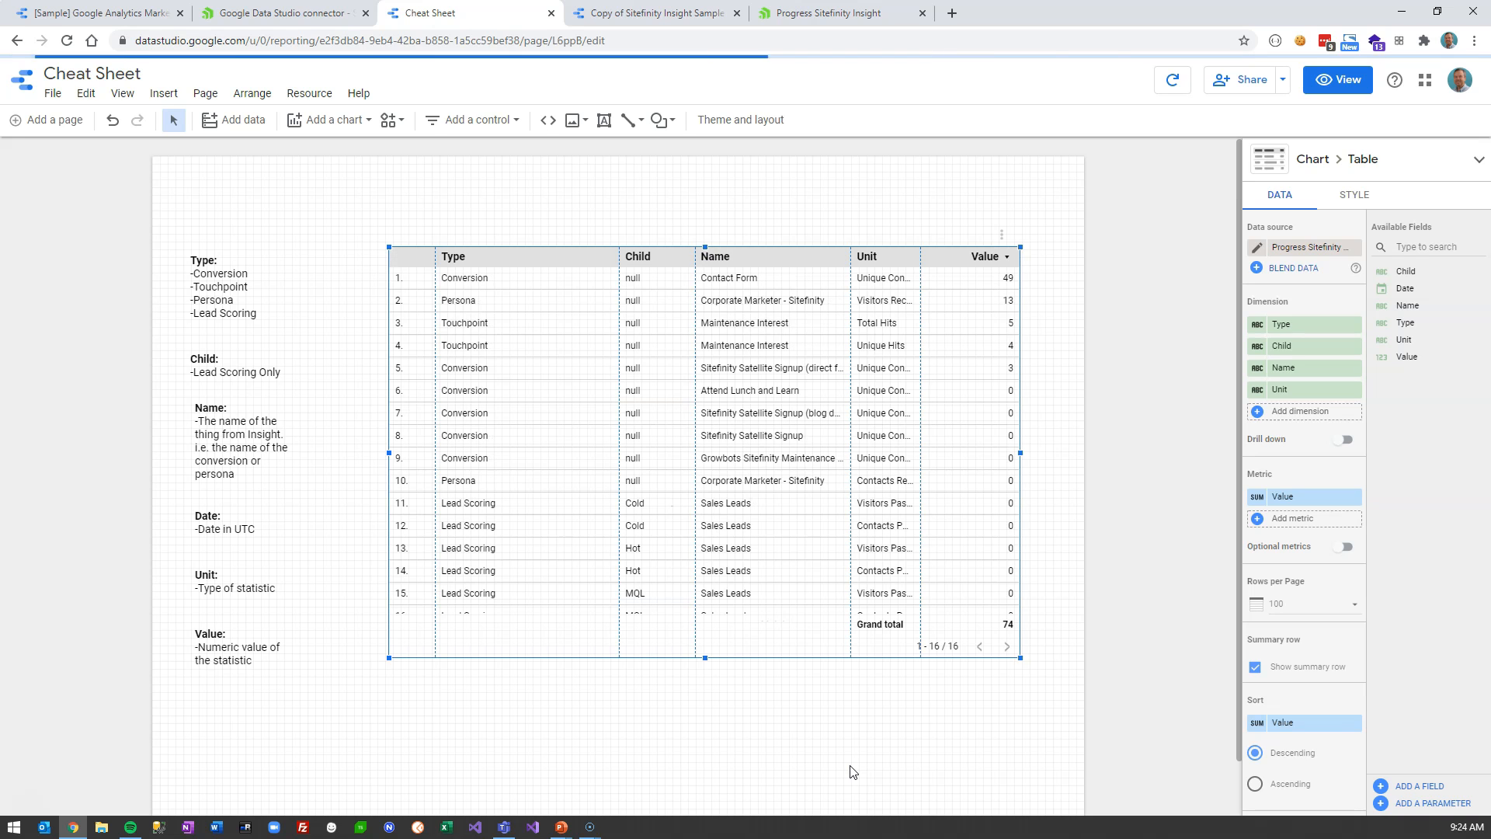
Enlarge the table slightly and narrow the Type, Child and Name columns so the Unit column fits its full entries
left_click_drag(1021, 658, 1057, 681)
left_click_drag(633, 431, 533, 428)
left_click_drag(713, 424, 607, 416)
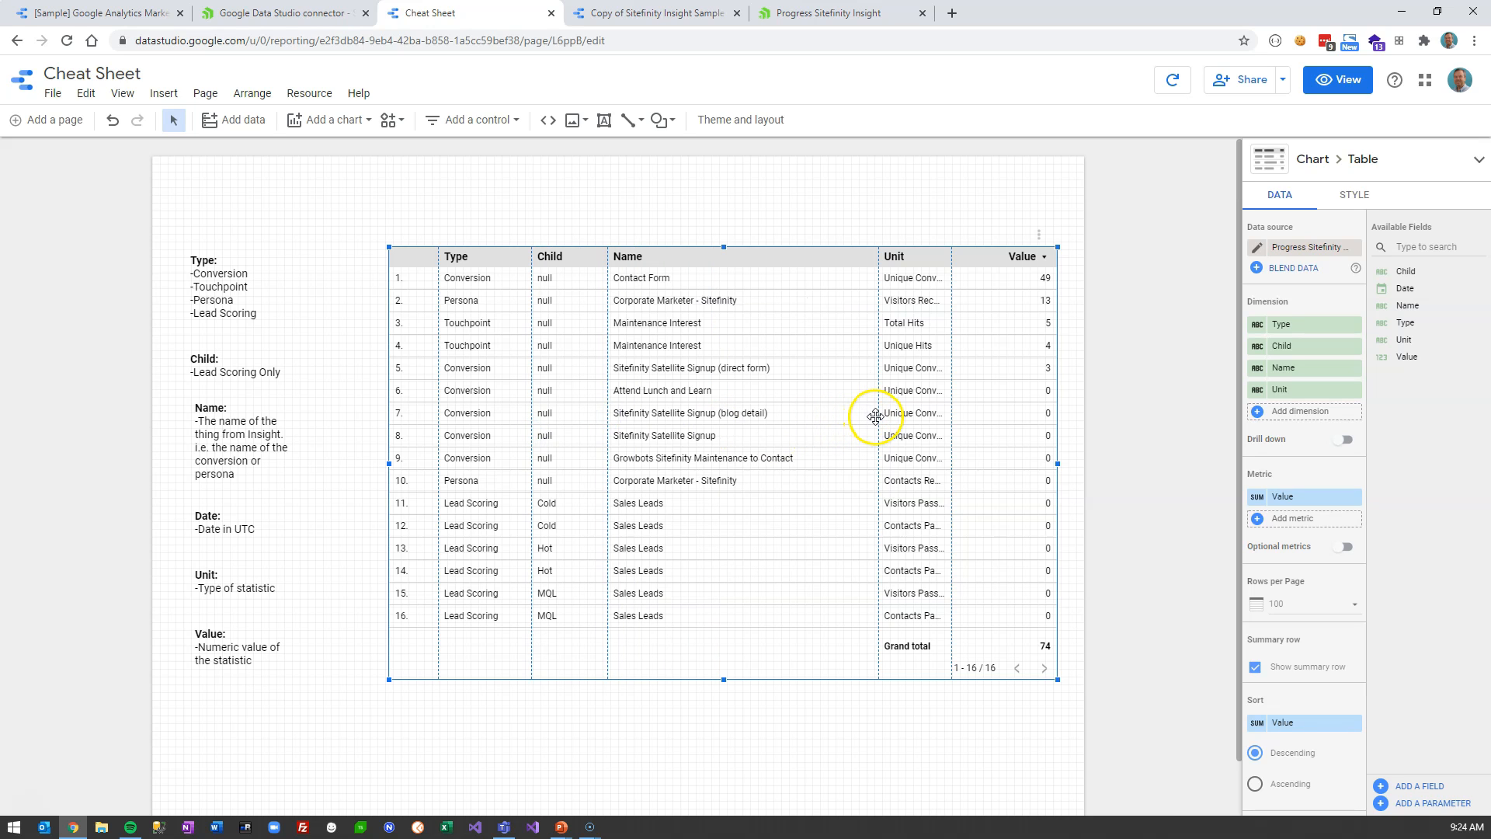
left_click_drag(878, 420, 792, 420)
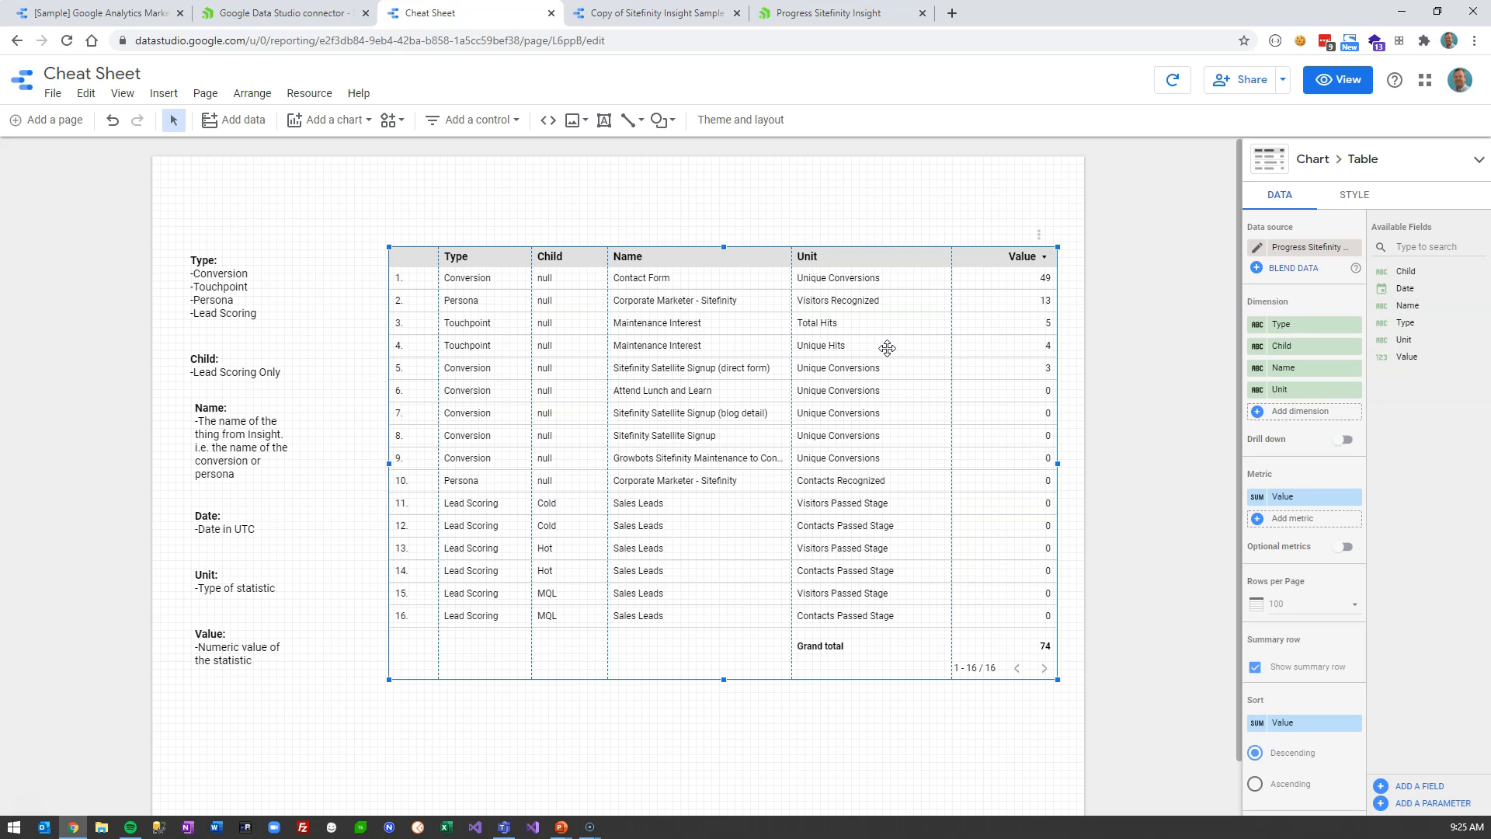
Insert a date range control above the table, near its right end
left_click(513, 121)
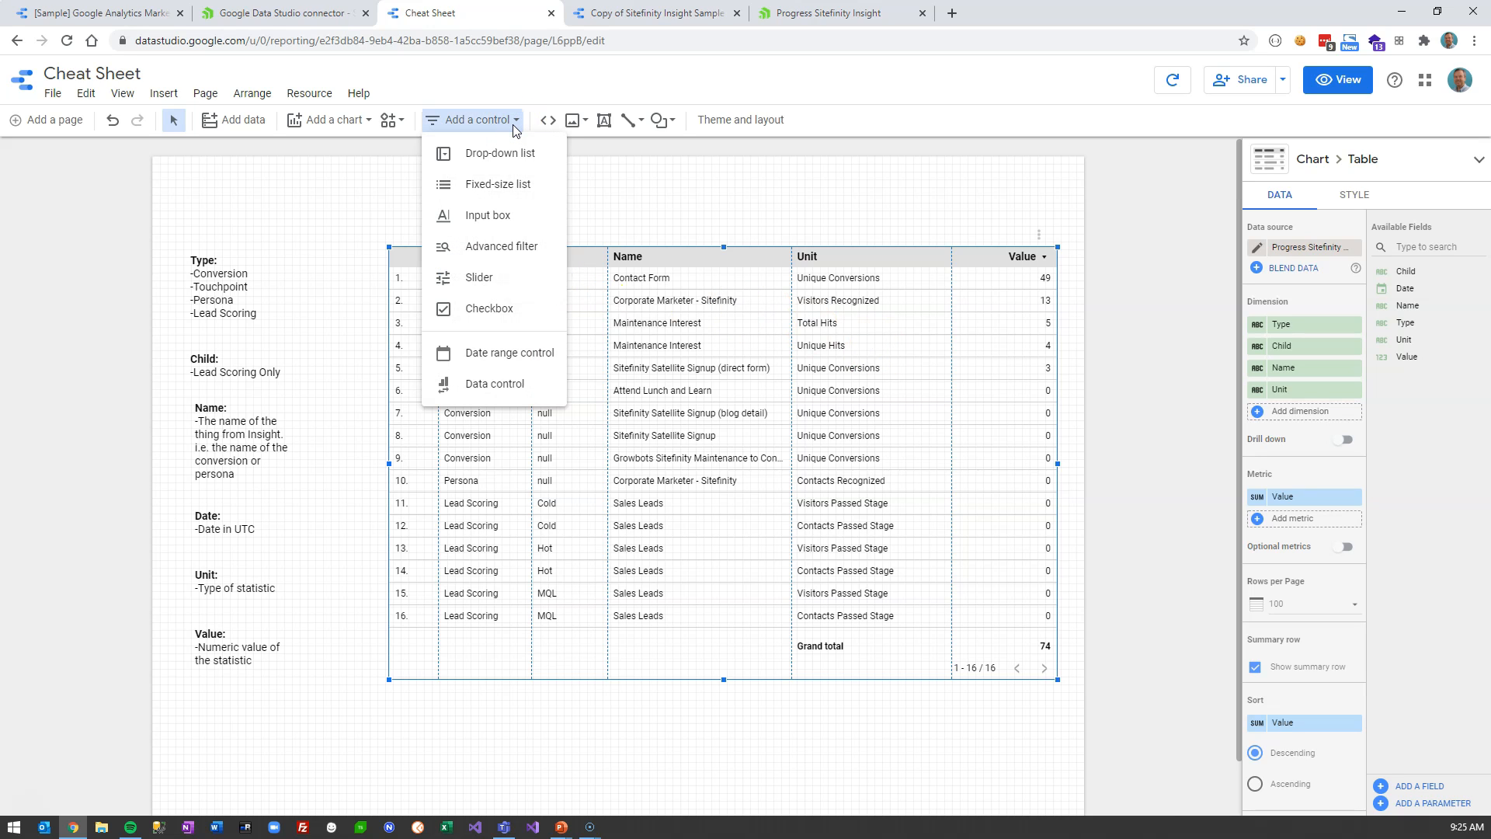
left_click(485, 351)
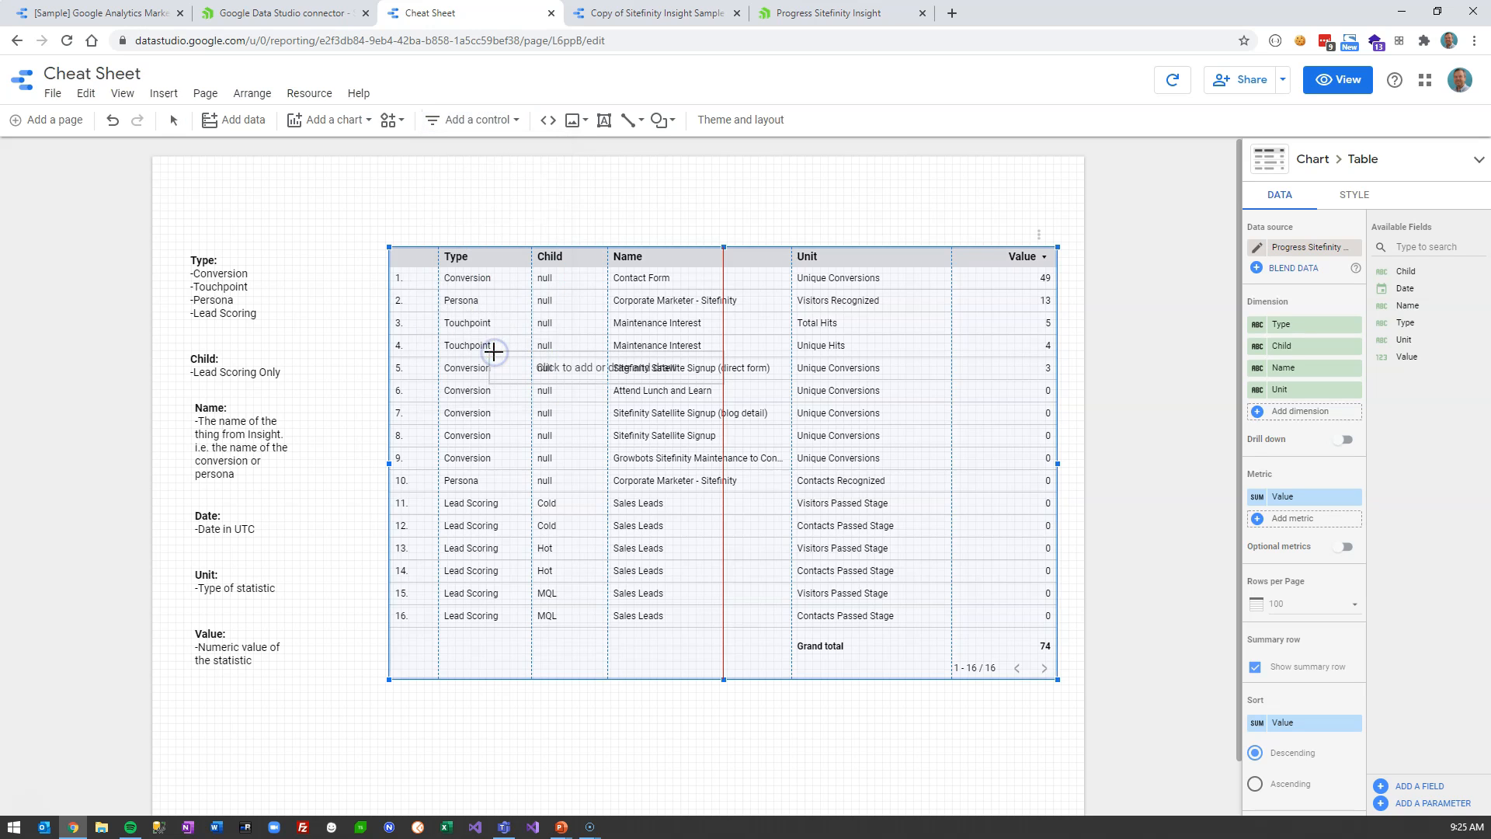
left_click(795, 194)
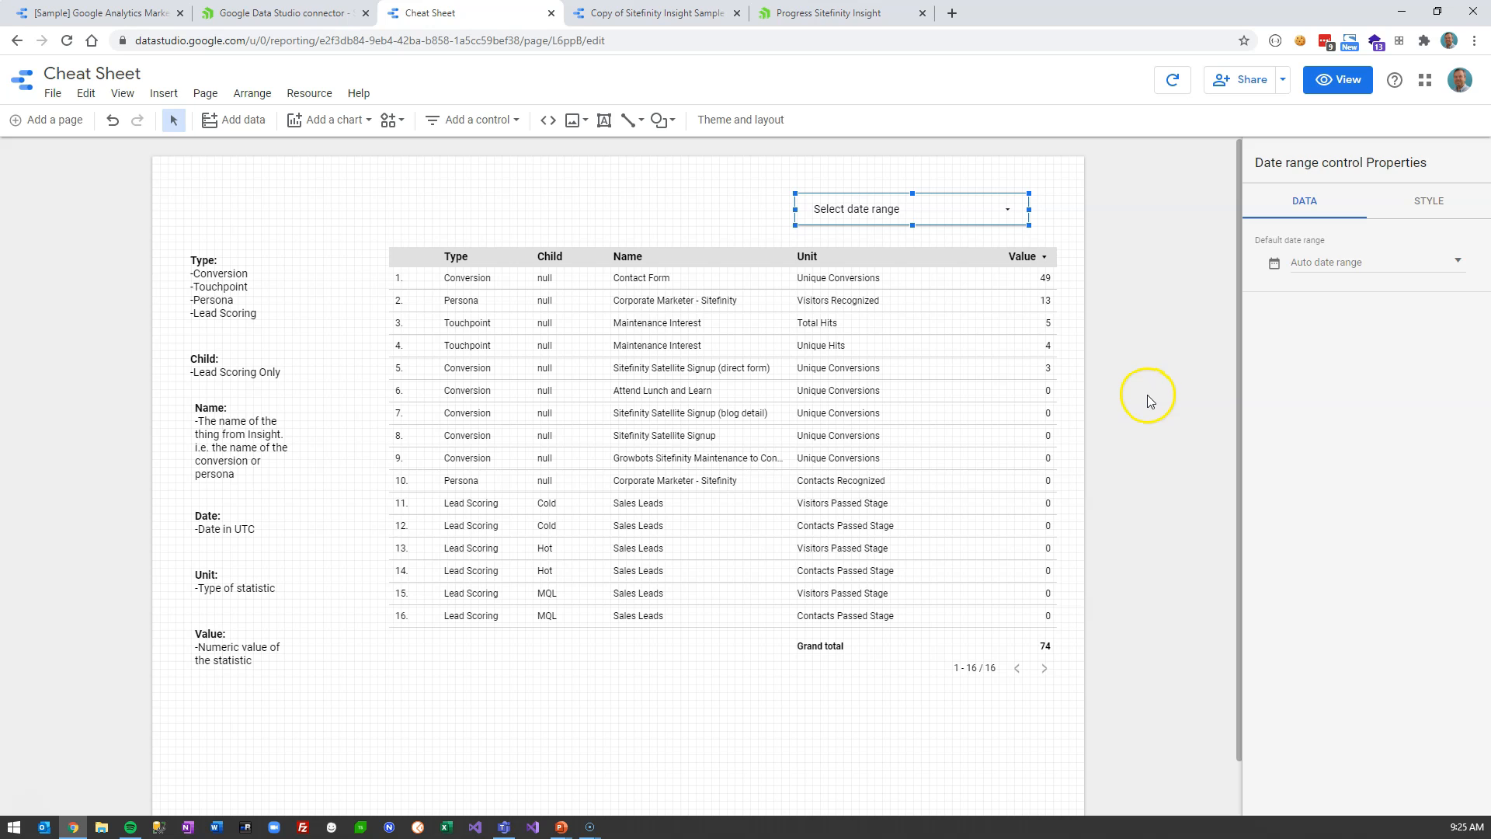
Set the date range control's default to Last month and align its right edge with the table's
left_click(1347, 264)
left_click(1407, 276)
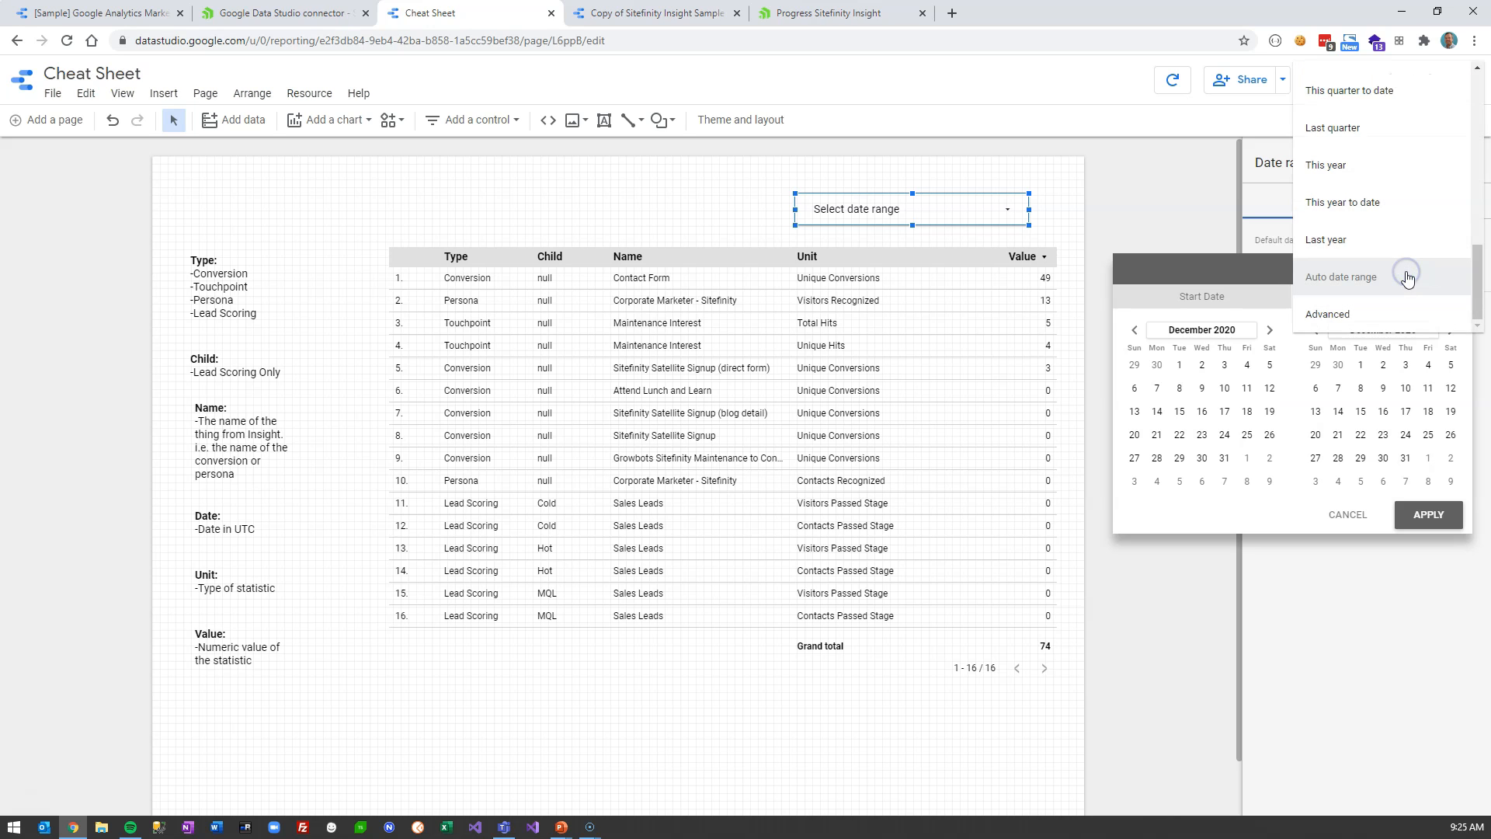
scroll(1360, 208, "up", 1)
scroll(1359, 207, "up", 2)
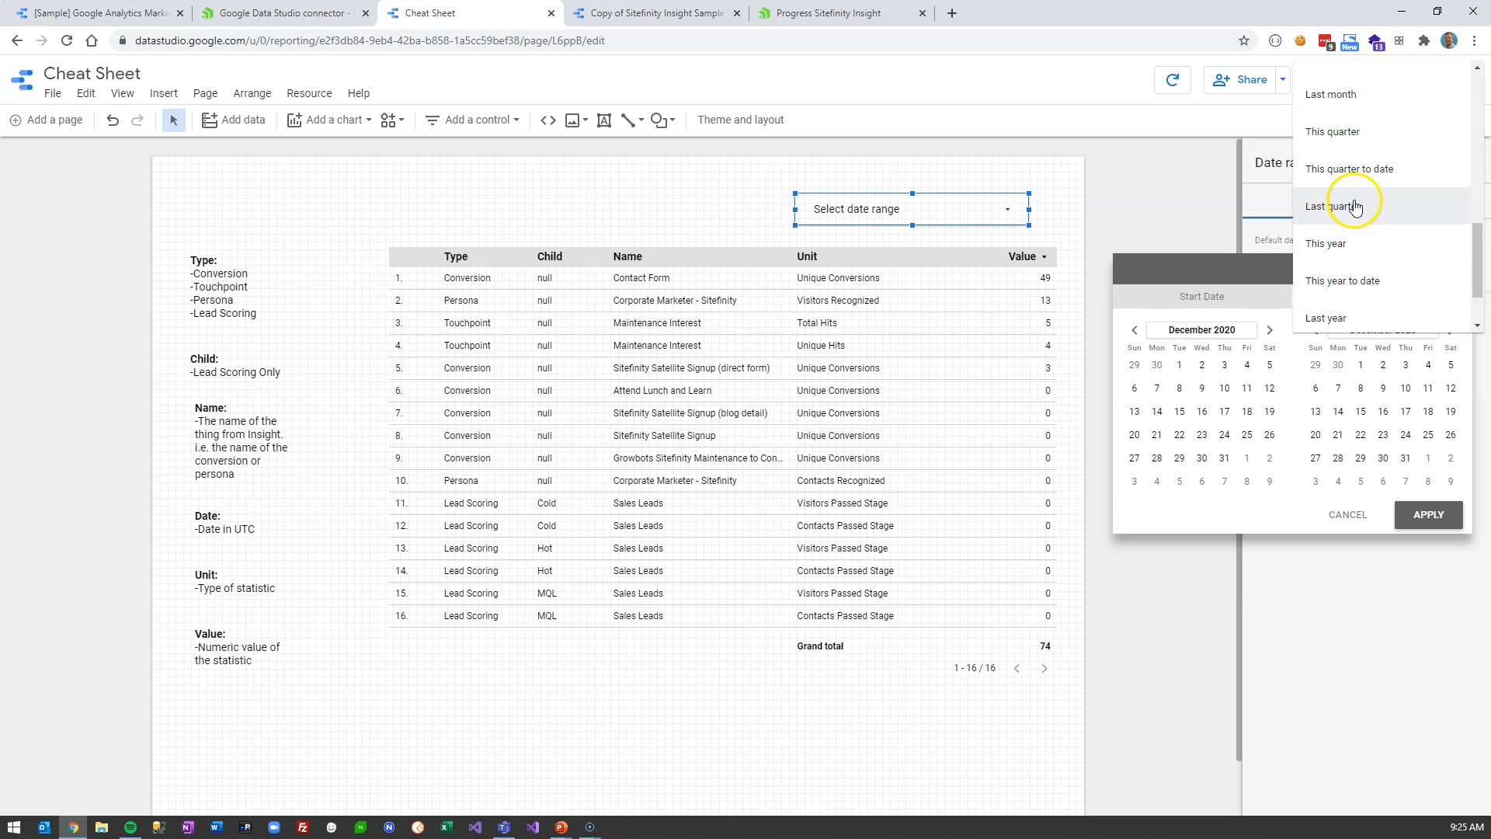
left_click(1359, 254)
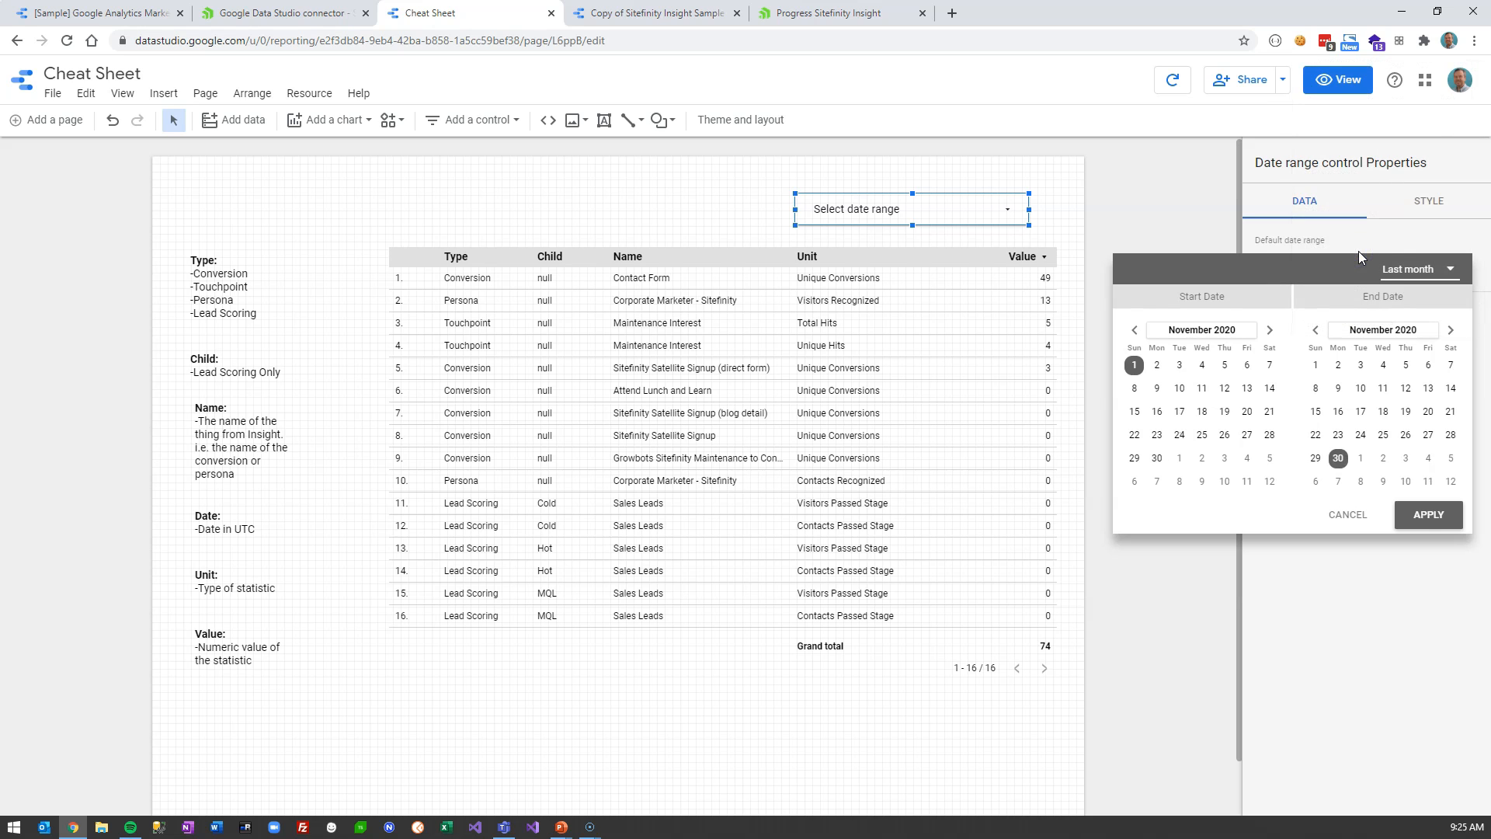
left_click(1427, 514)
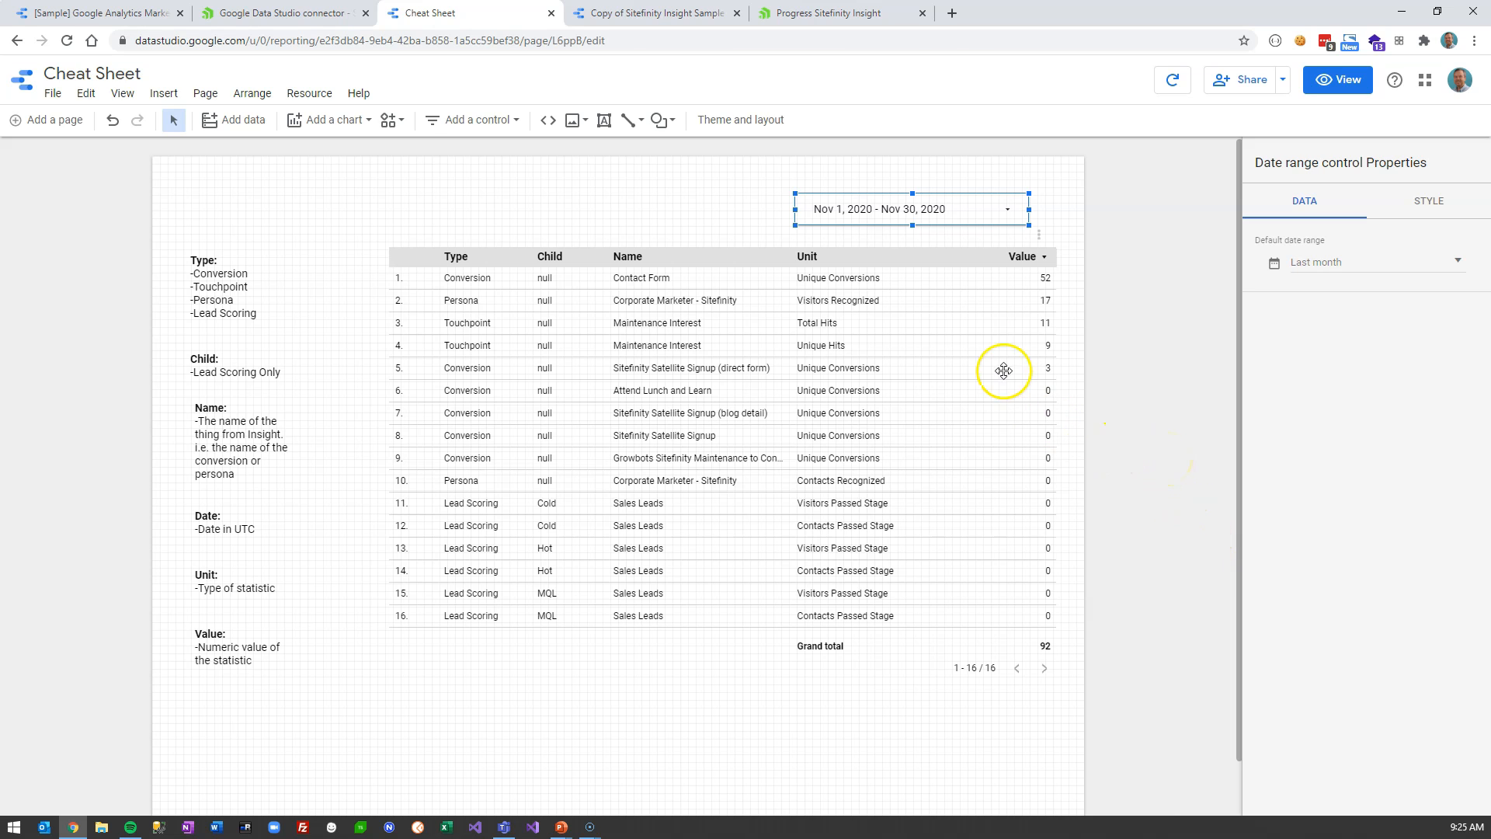
left_click_drag(976, 214, 1005, 212)
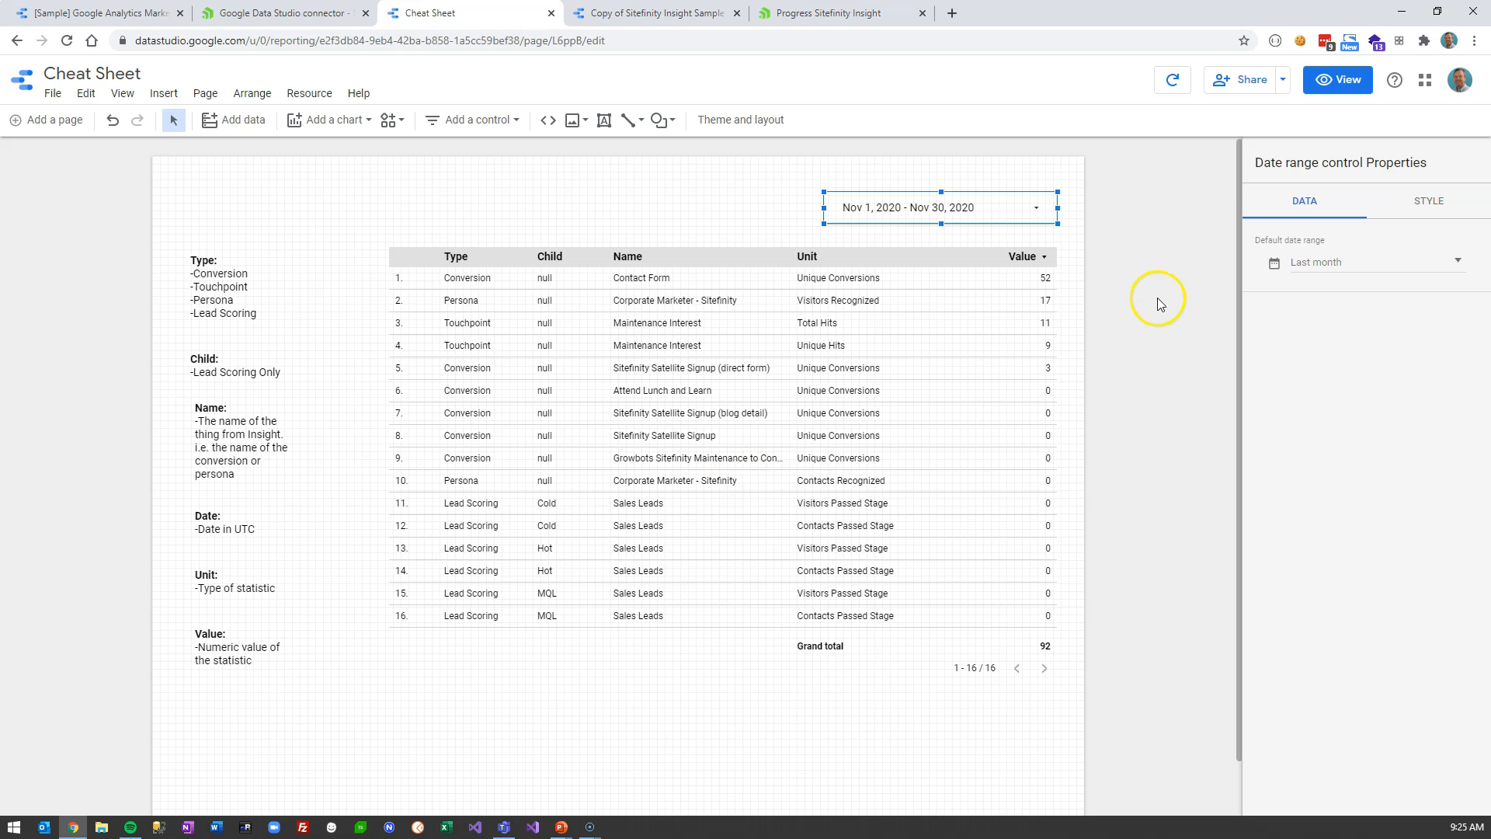
Preview the report in view mode and set the date range's start to Oct 6, 2020
left_click(1355, 87)
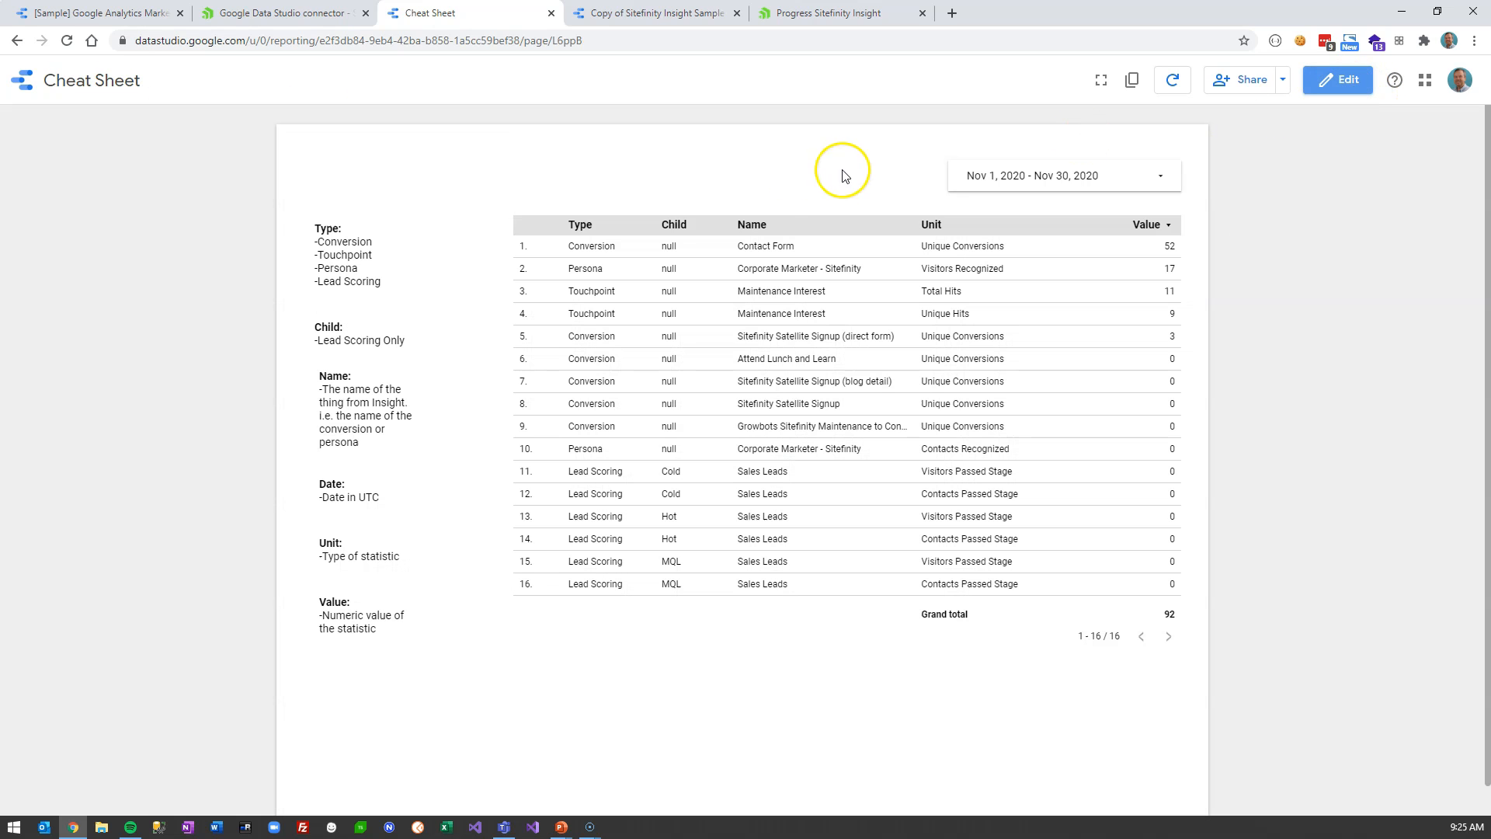
left_click(1046, 179)
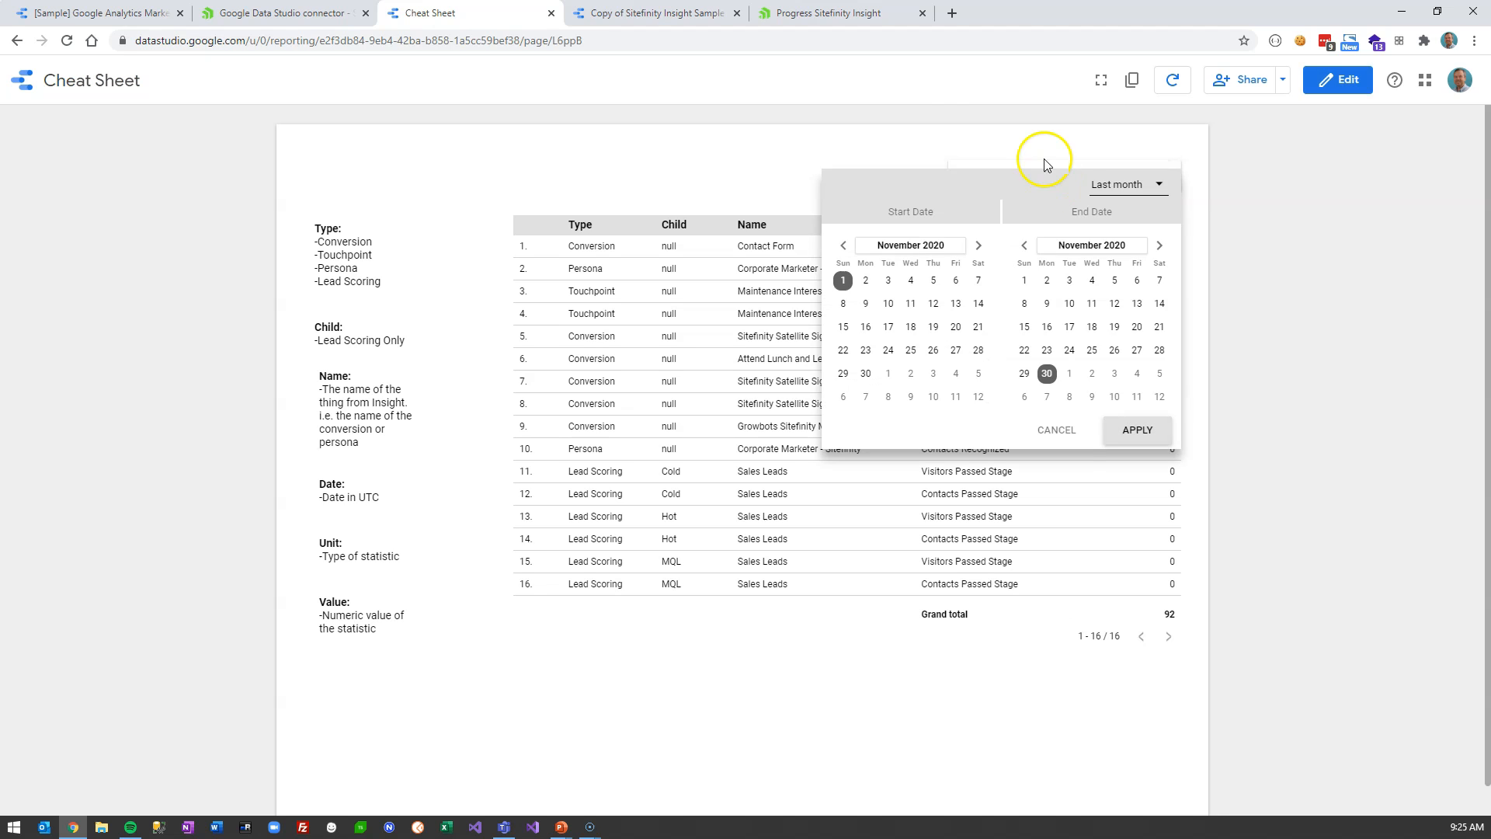
left_click(912, 140)
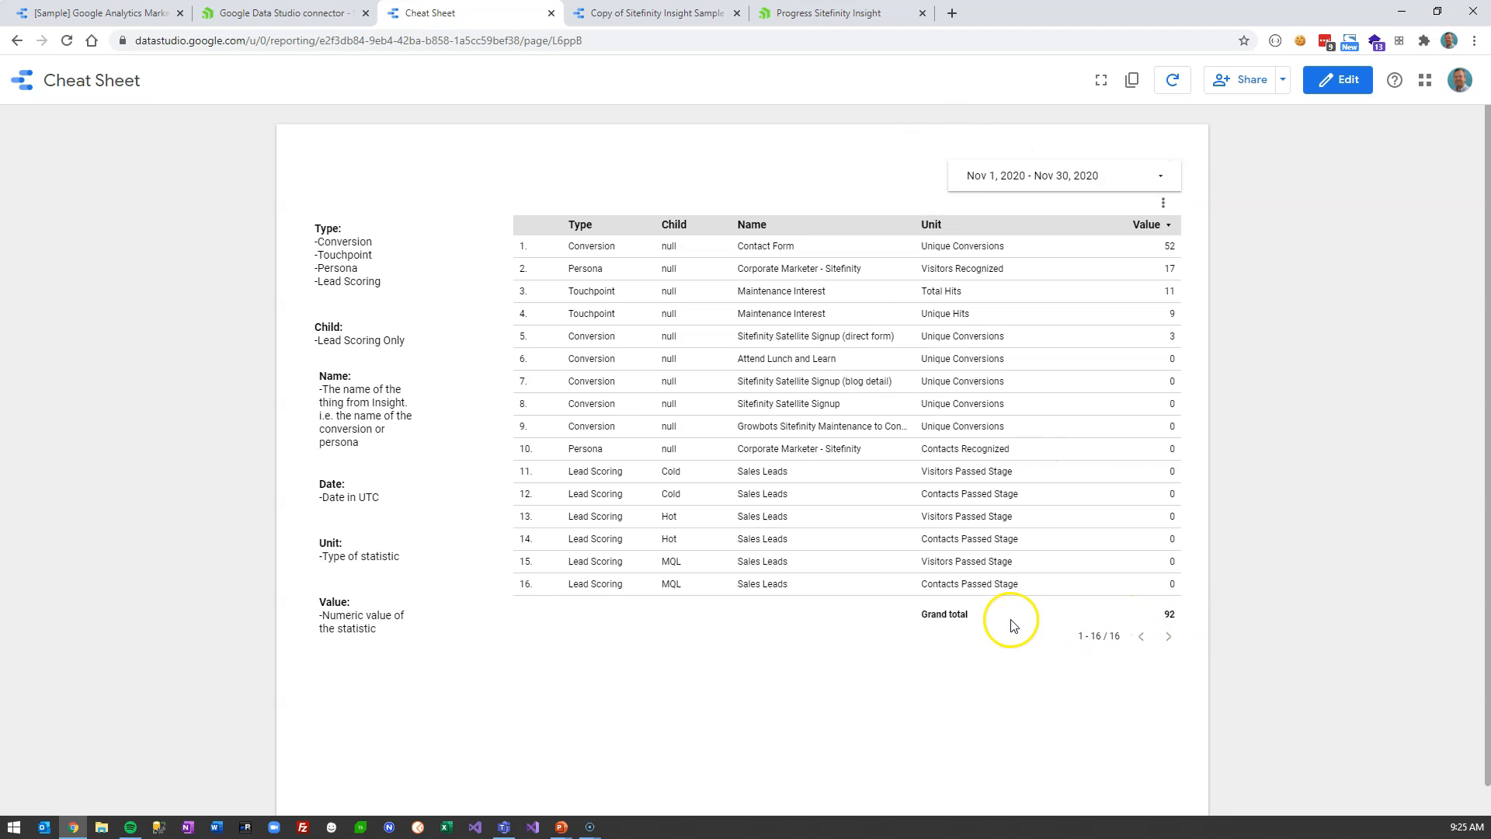
left_click(1098, 175)
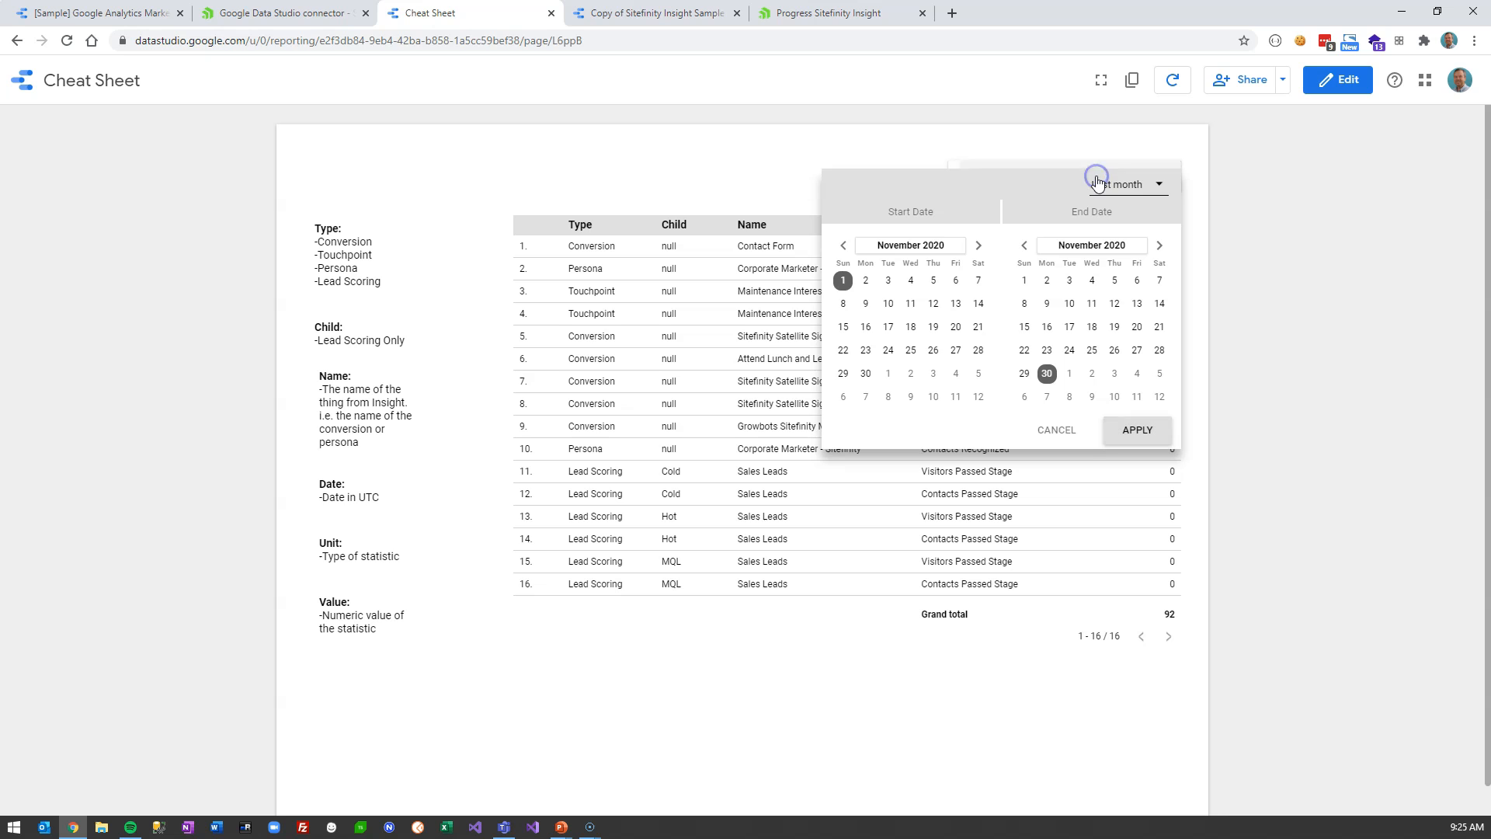
left_click(844, 245)
left_click(887, 304)
left_click(1123, 419)
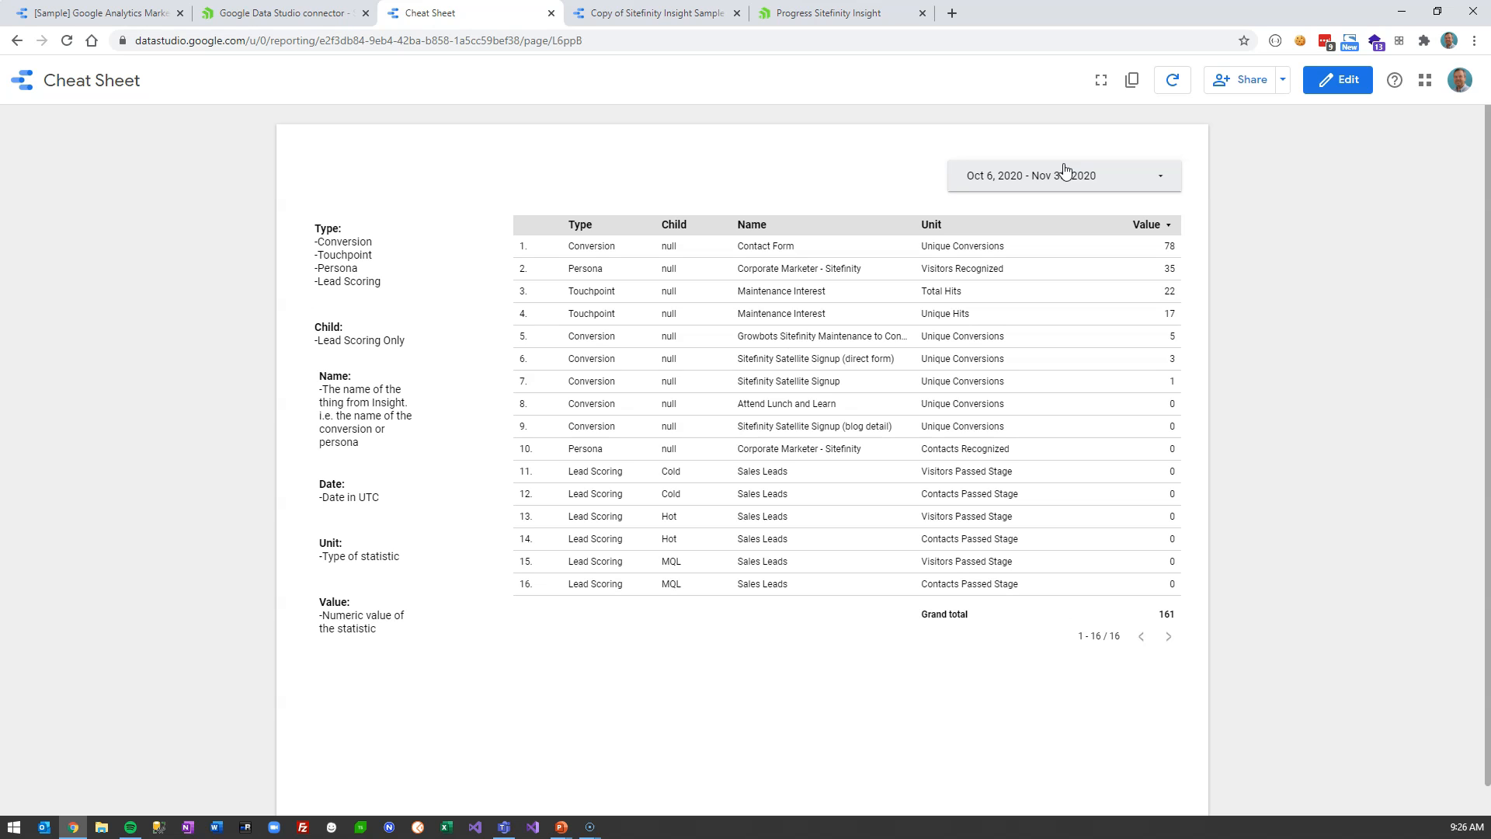
Sort the previewed table by Unit, by Name and by Type in turn
left_click(964, 224)
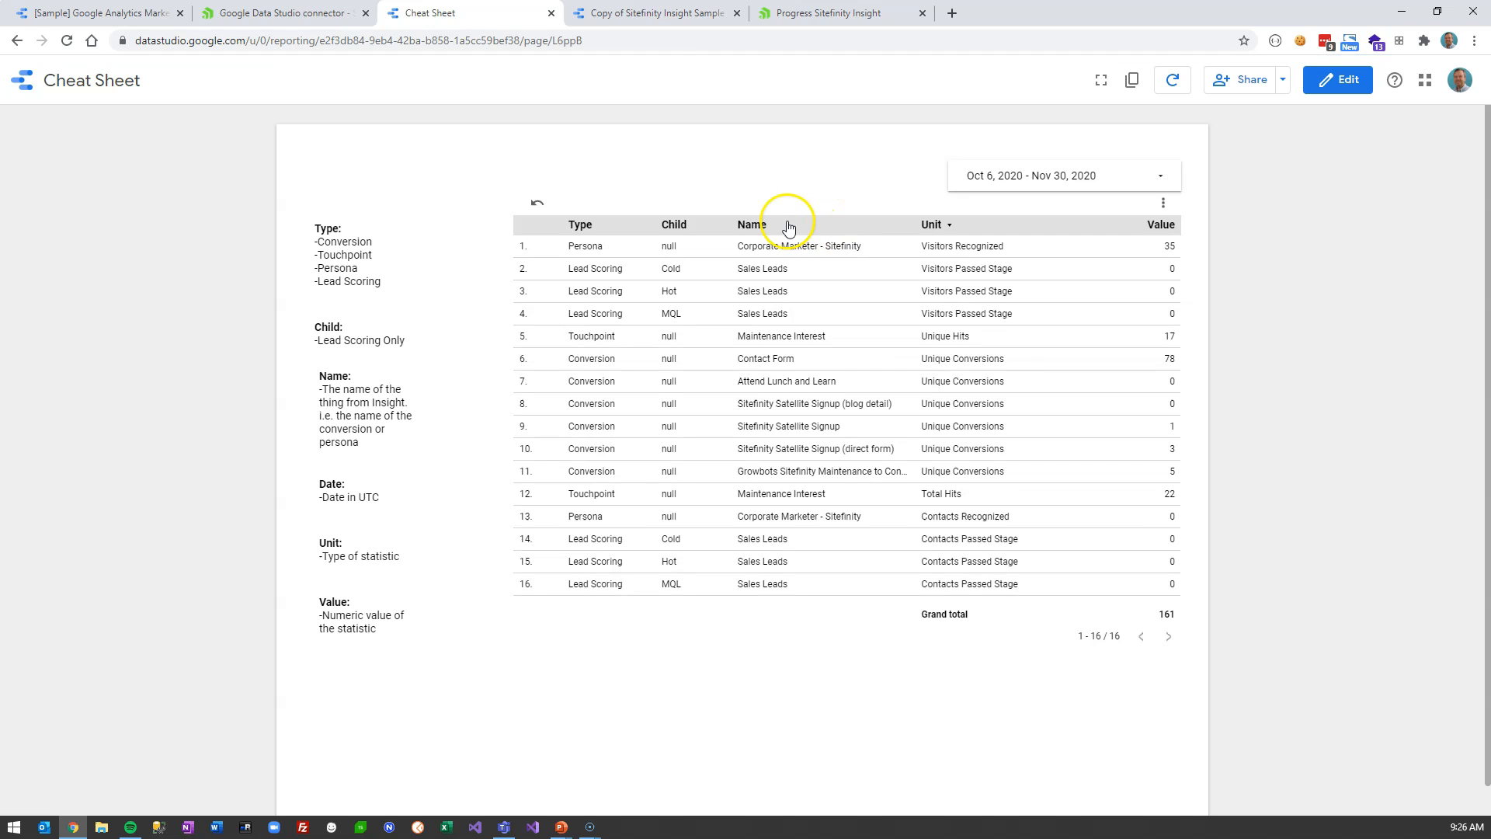
left_click(788, 225)
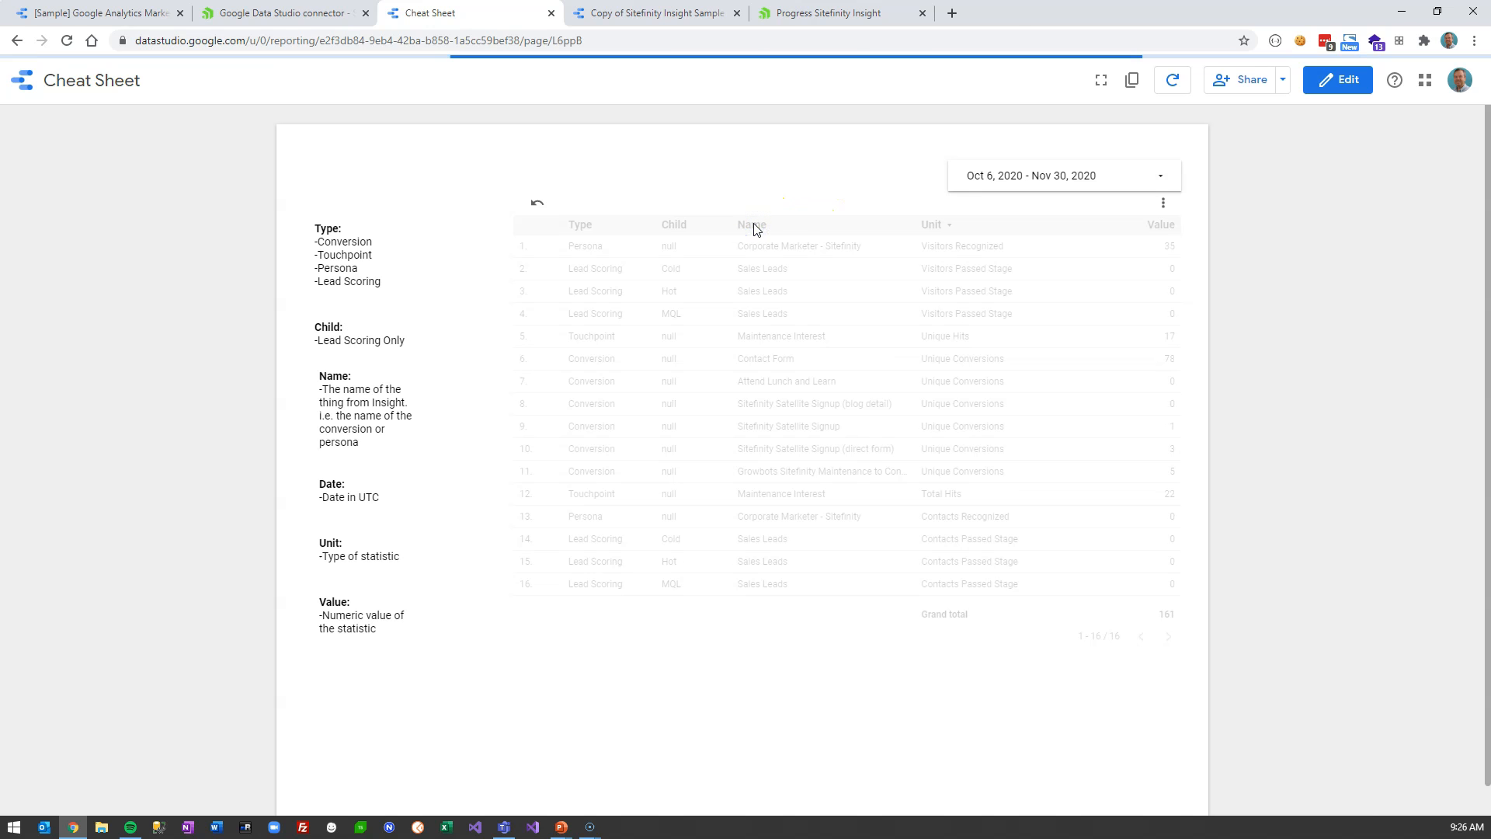
left_click(575, 226)
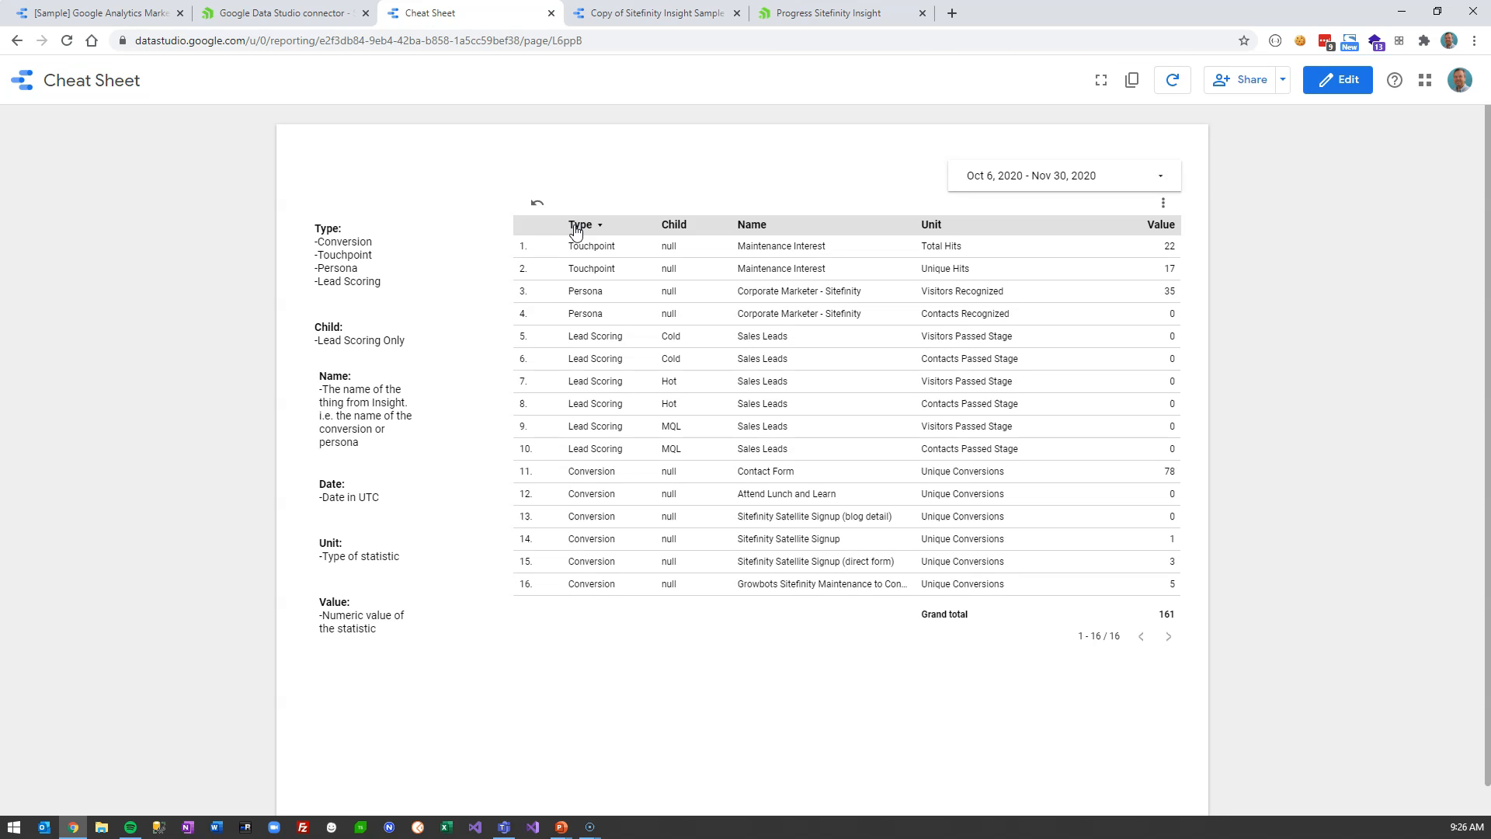
Return the report to edit mode and start a new filter for the table, named "Type = Conversion"
left_click(1337, 81)
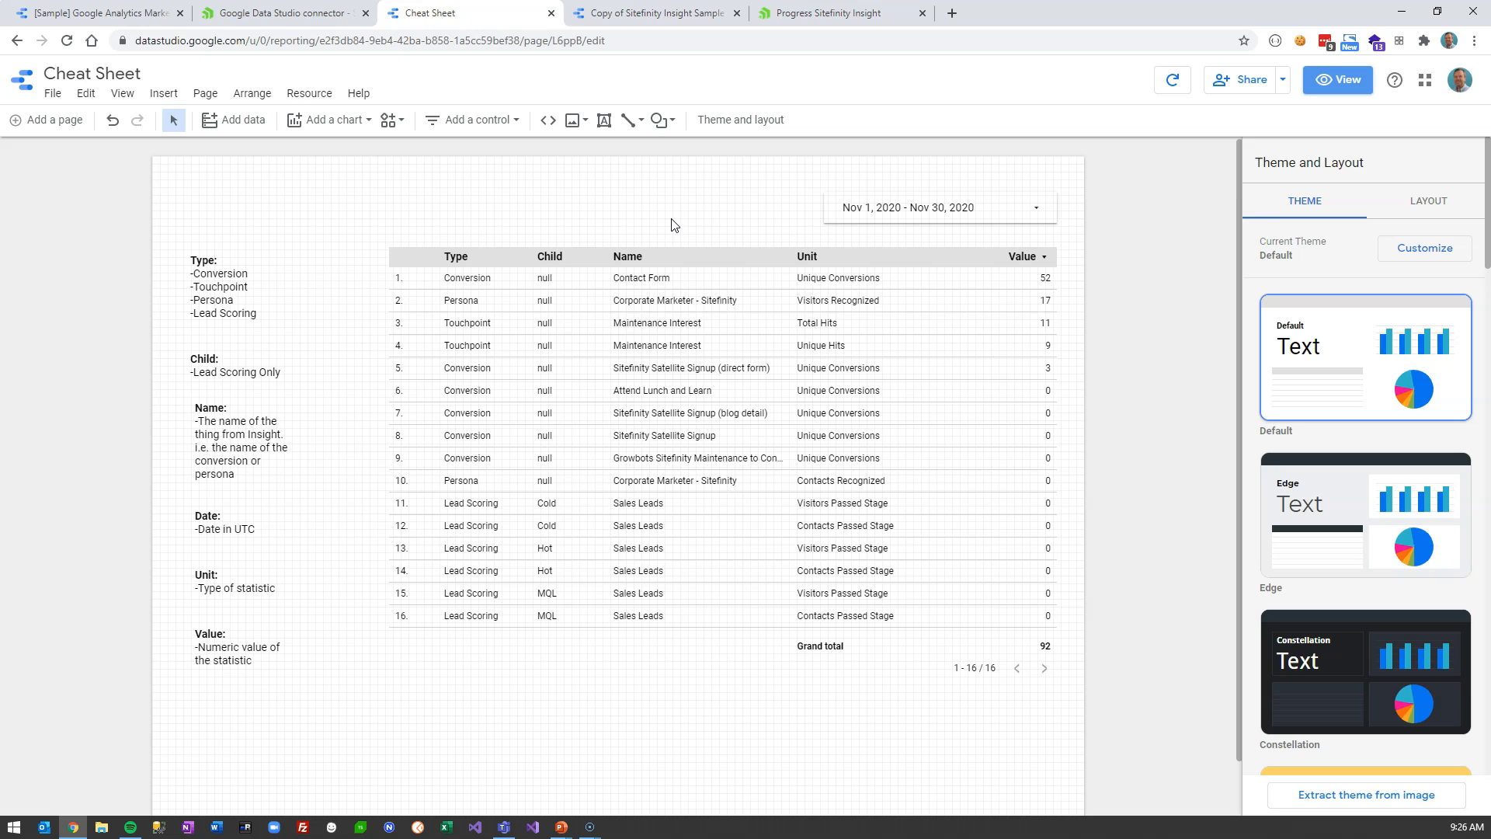
left_click(675, 303)
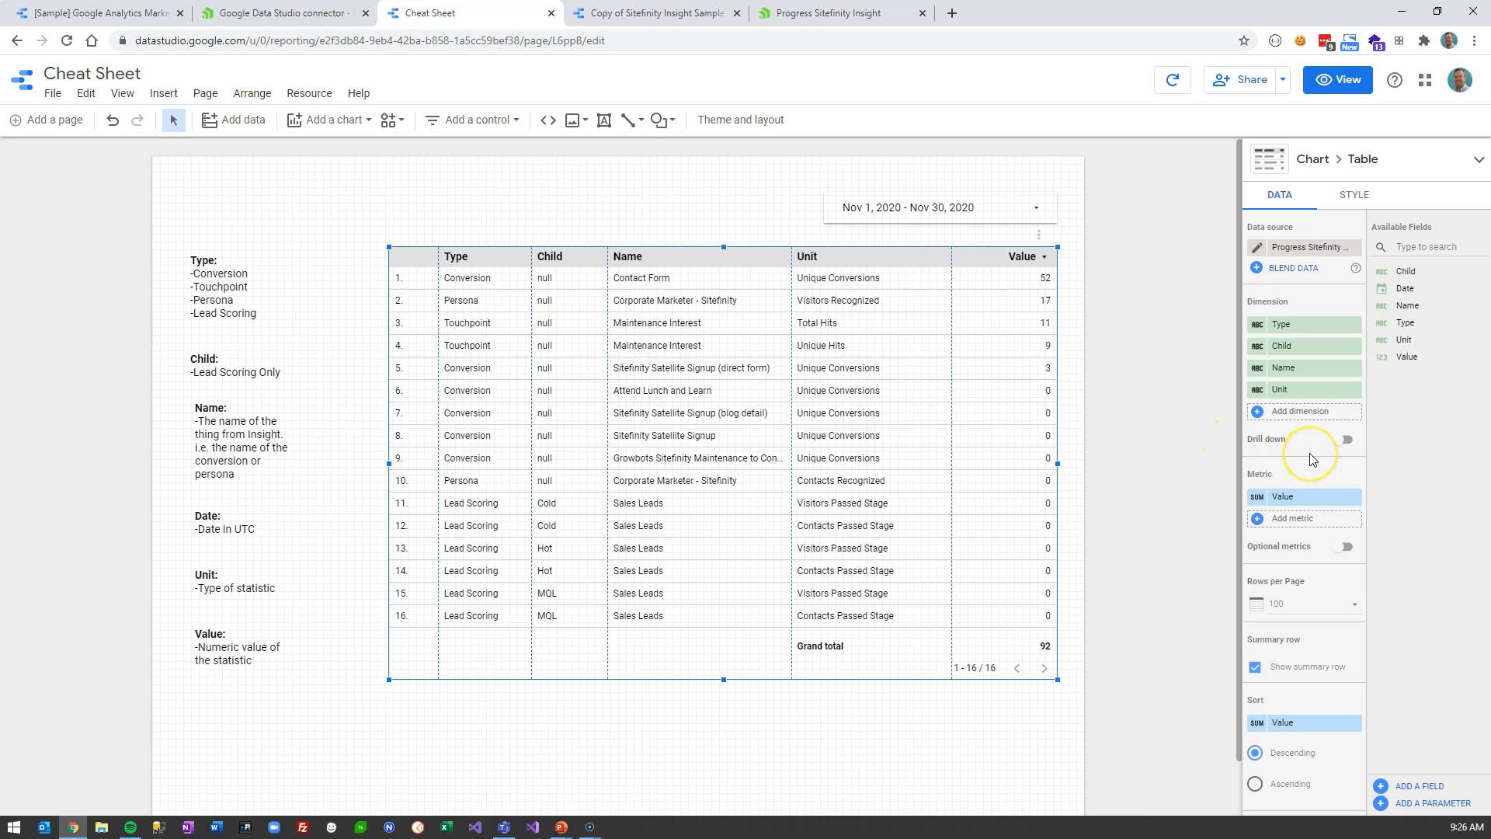
scroll(1312, 460, "down", 3)
scroll(1311, 460, "down", 4)
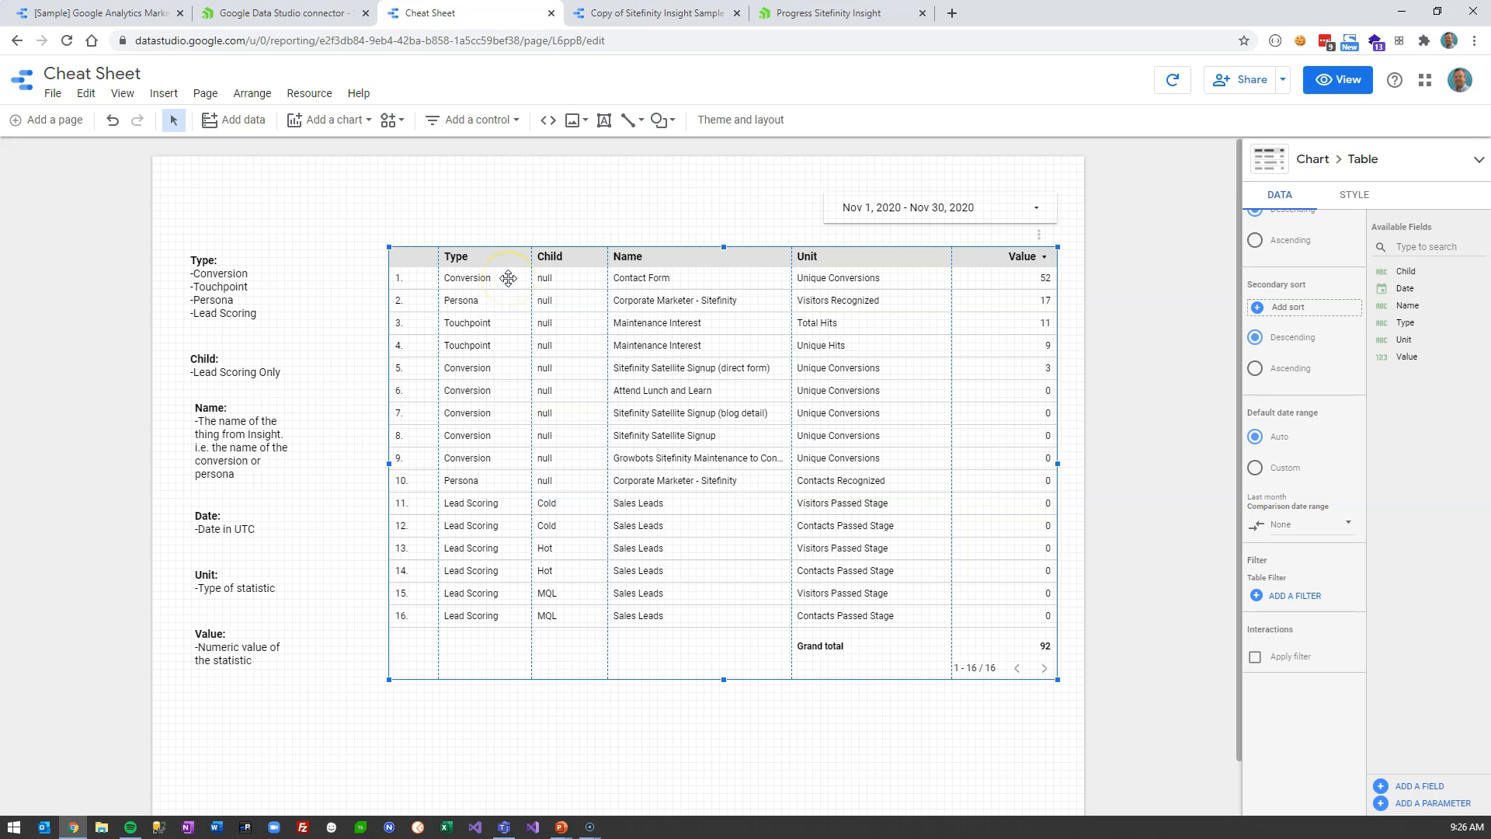
left_click(1314, 596)
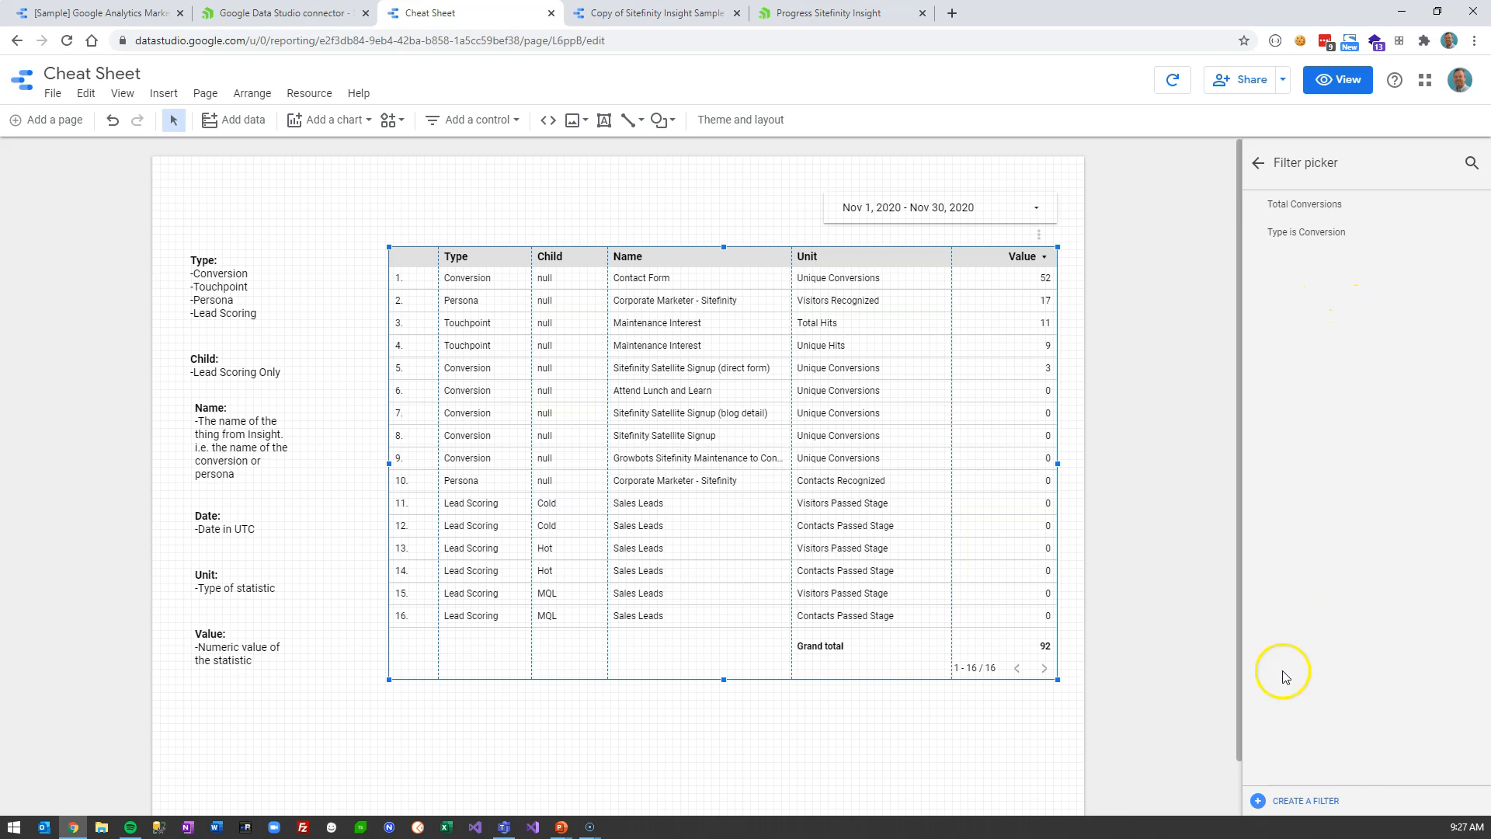
left_click(1306, 800)
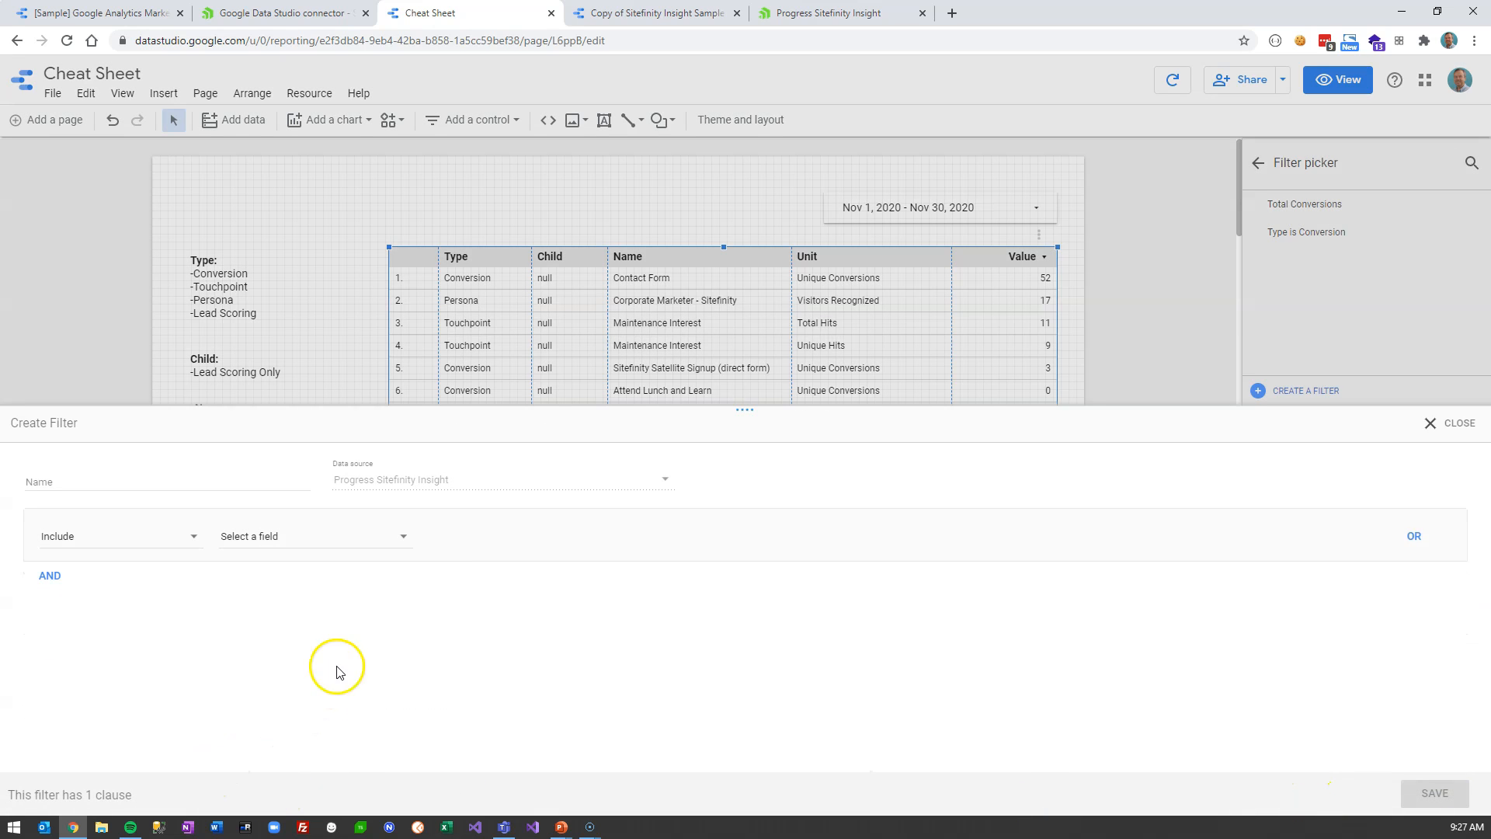
left_click(107, 536)
left_click(110, 542)
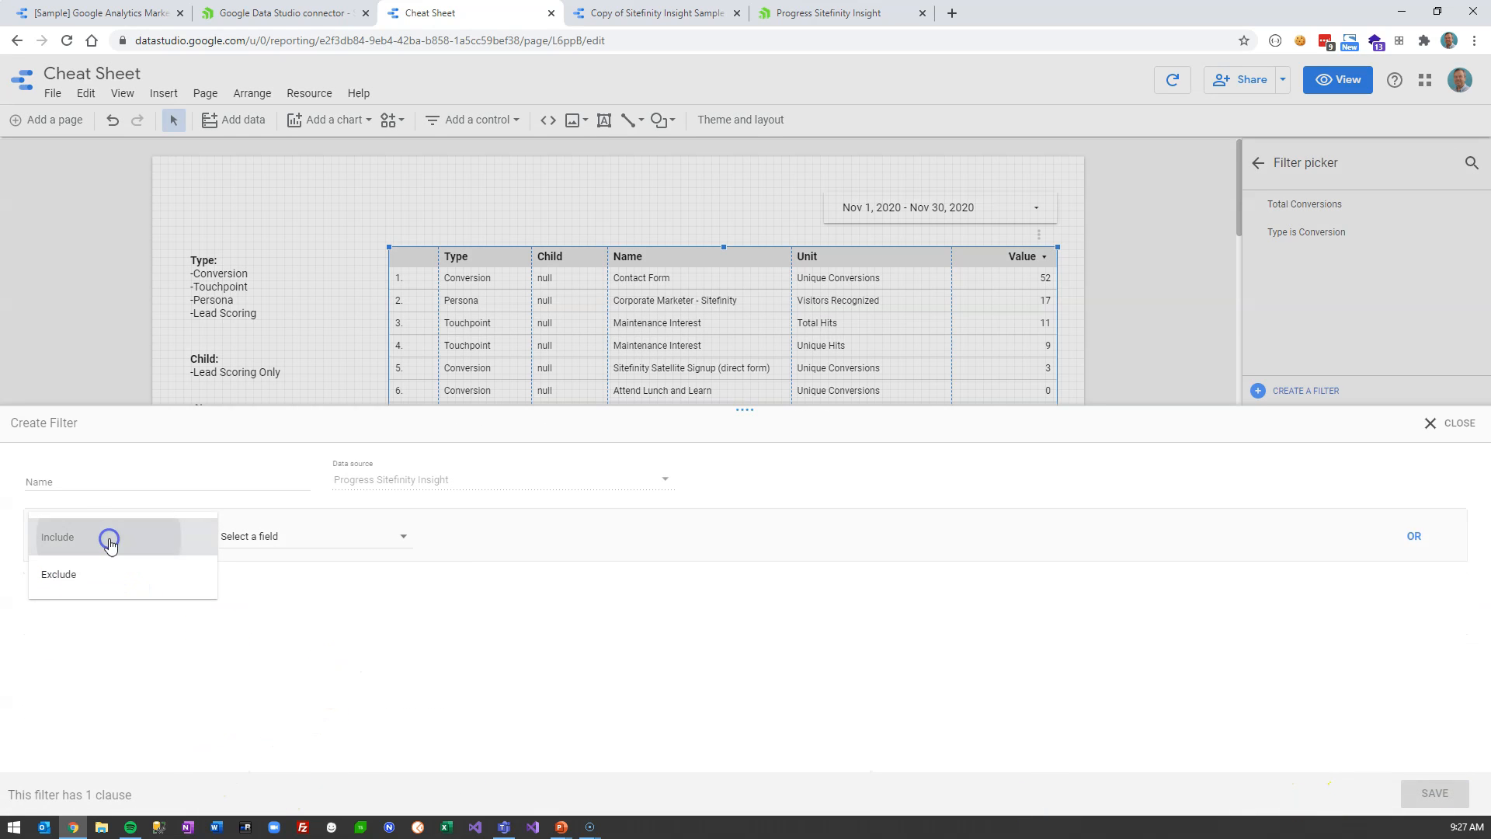
left_click(93, 477)
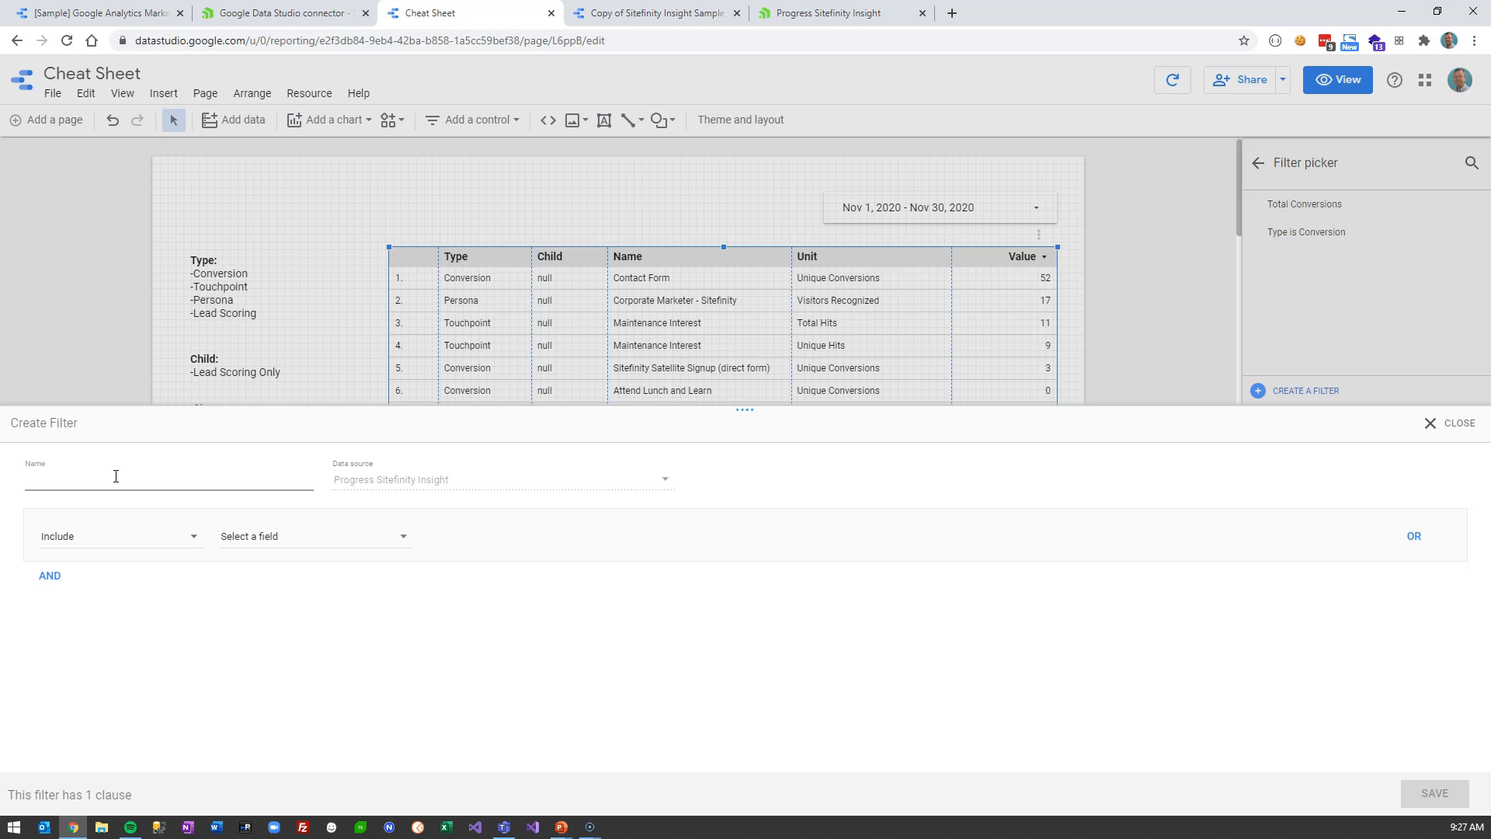
type("Type = Conveersion")
left_click(449, 482)
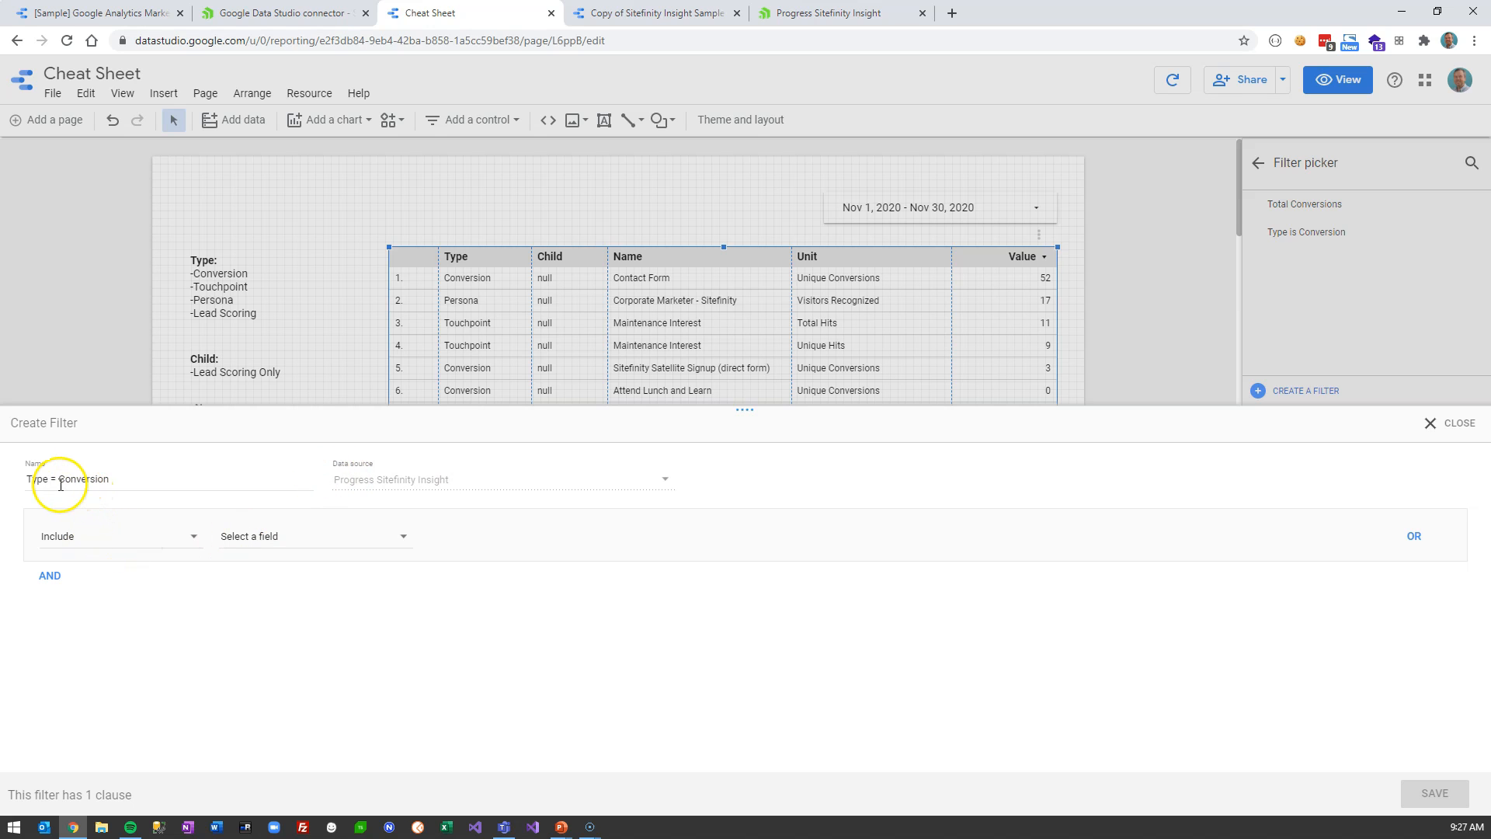
Define the filter's condition as Include Type Equal to (=) Conversion and save it to the table
left_click(272, 536)
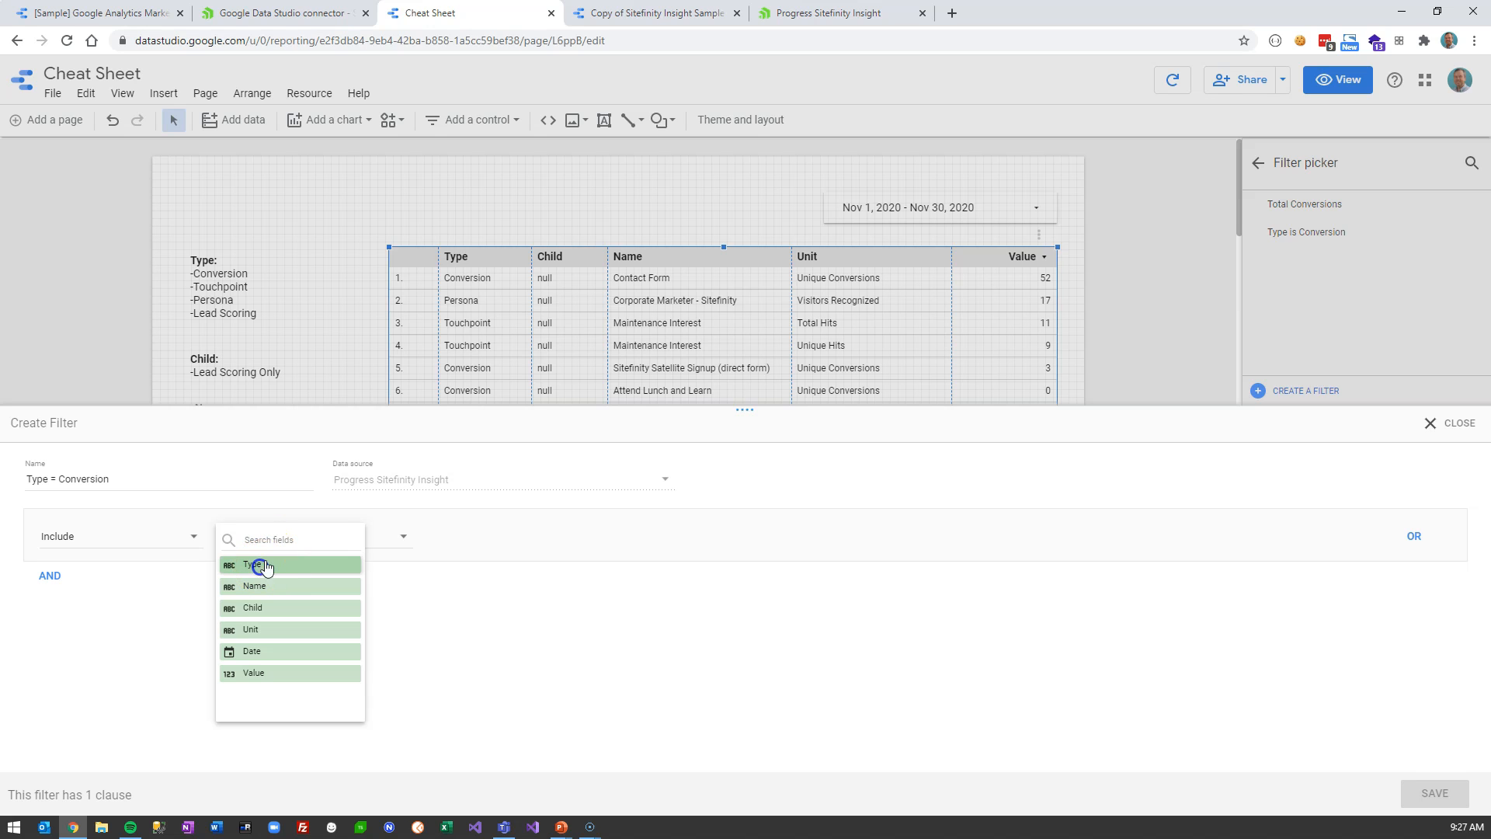
left_click(260, 565)
left_click(472, 536)
left_click(473, 538)
left_click(646, 537)
type("Convrsion")
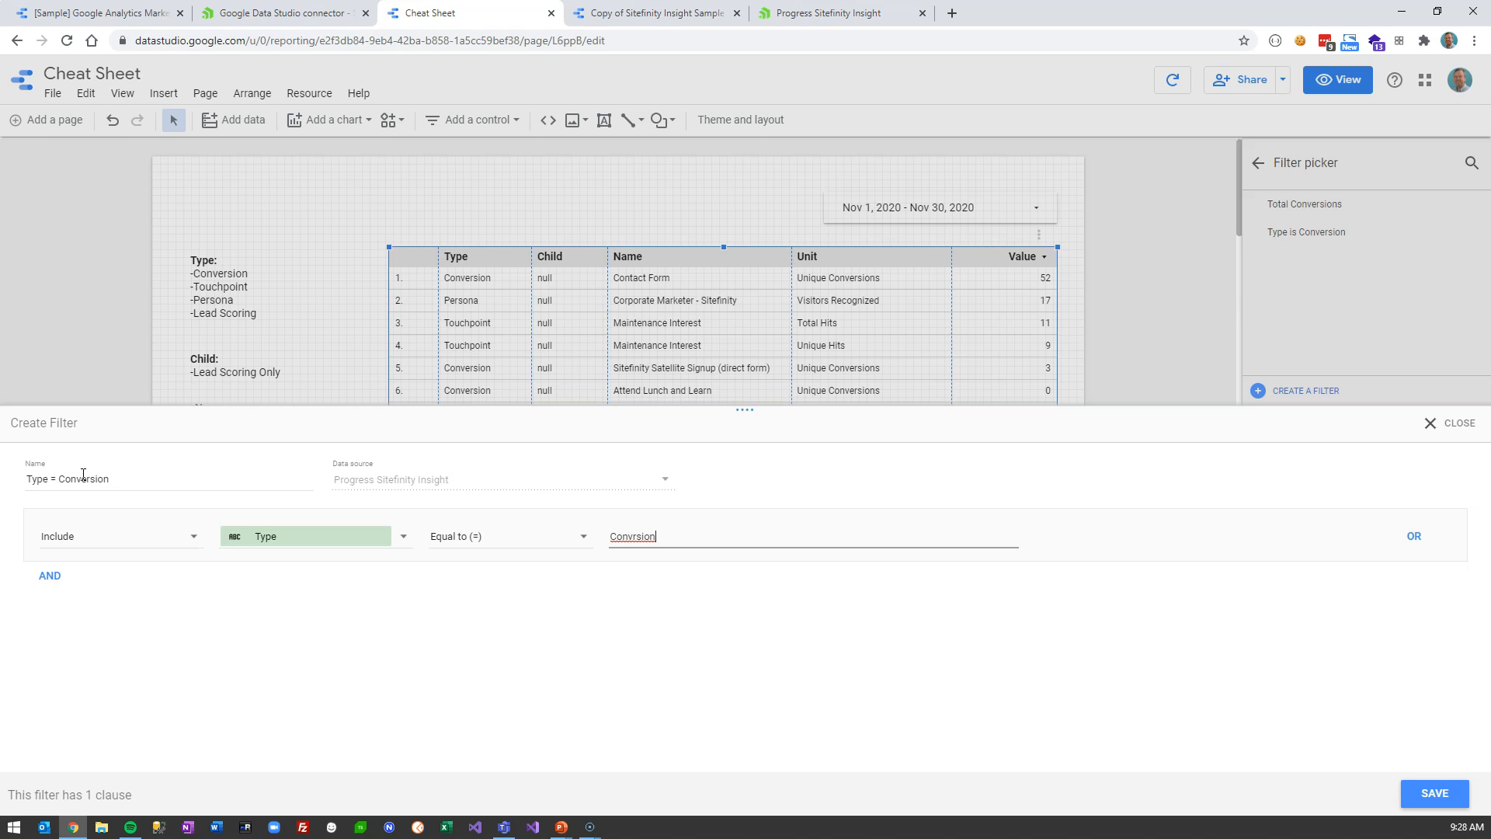
key("BackSpace")
key("BackSpace")
key("BackSpace")
key("BackSpace")
type("ersion")
left_click(1427, 800)
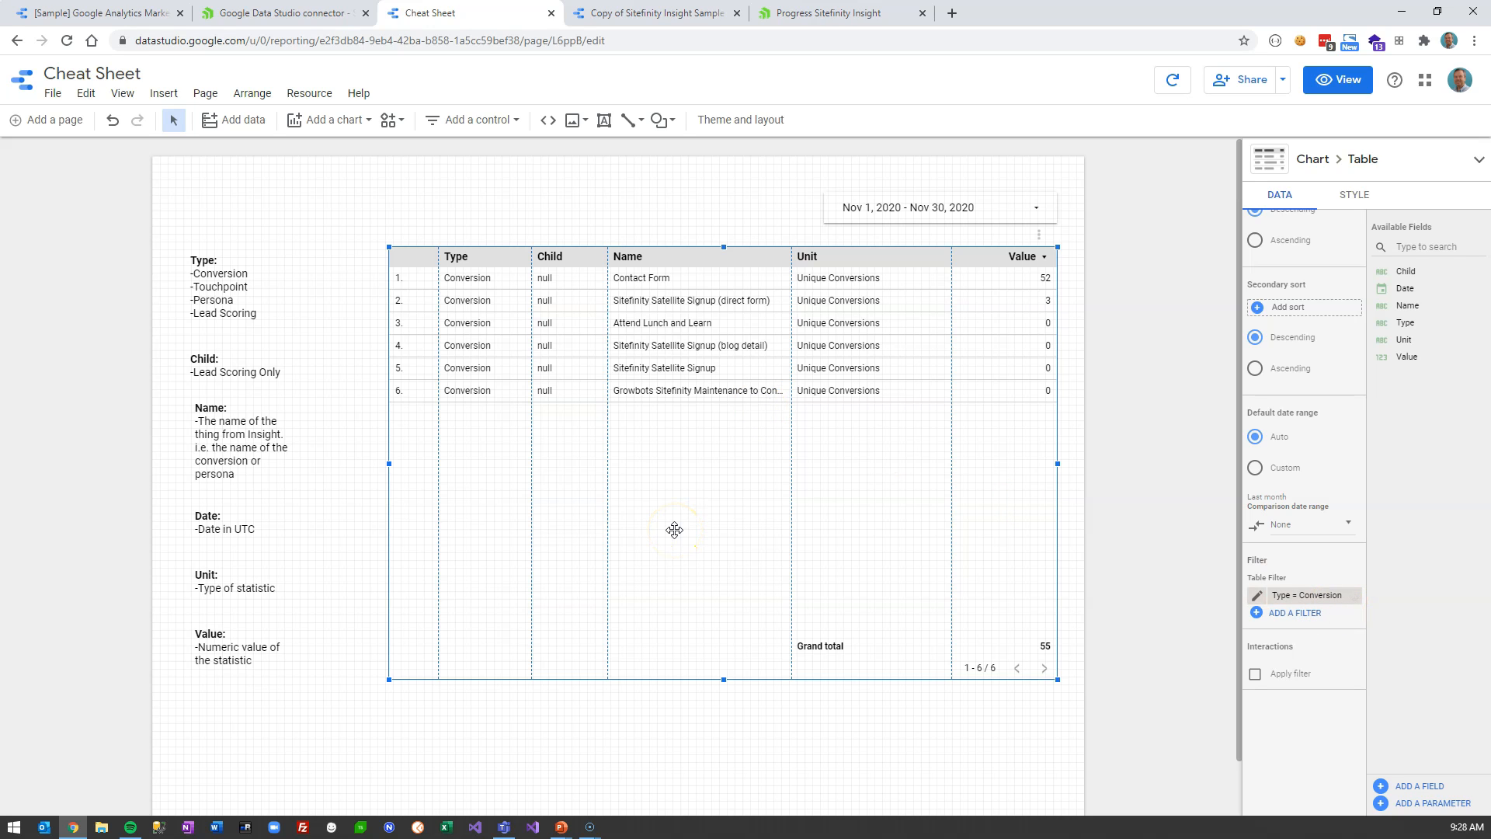
Shrink the table's height and slightly narrow it, and place a scorecard below its lower edge
left_click_drag(1057, 679, 1034, 516)
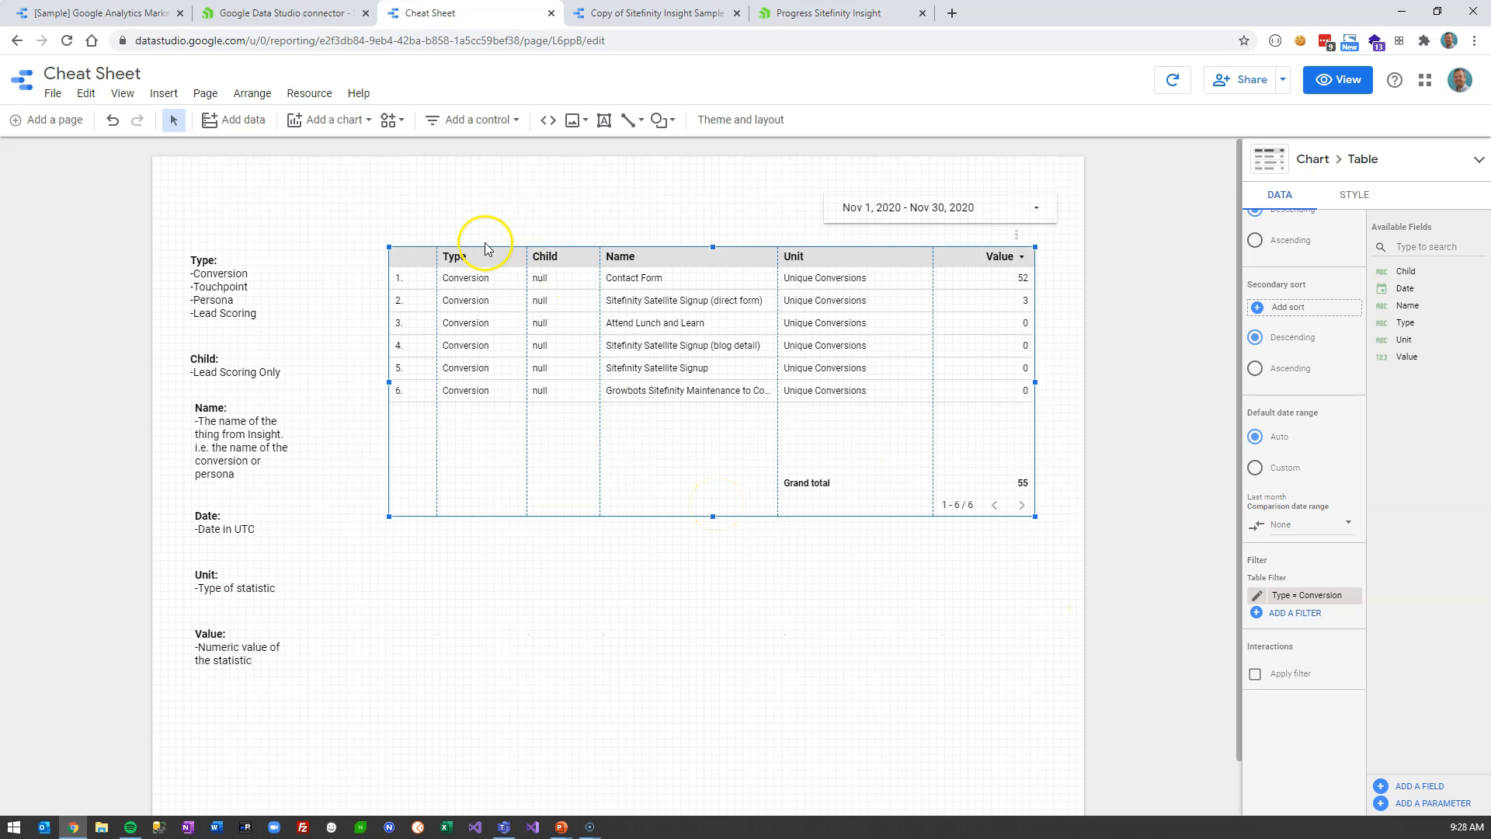
left_click(337, 125)
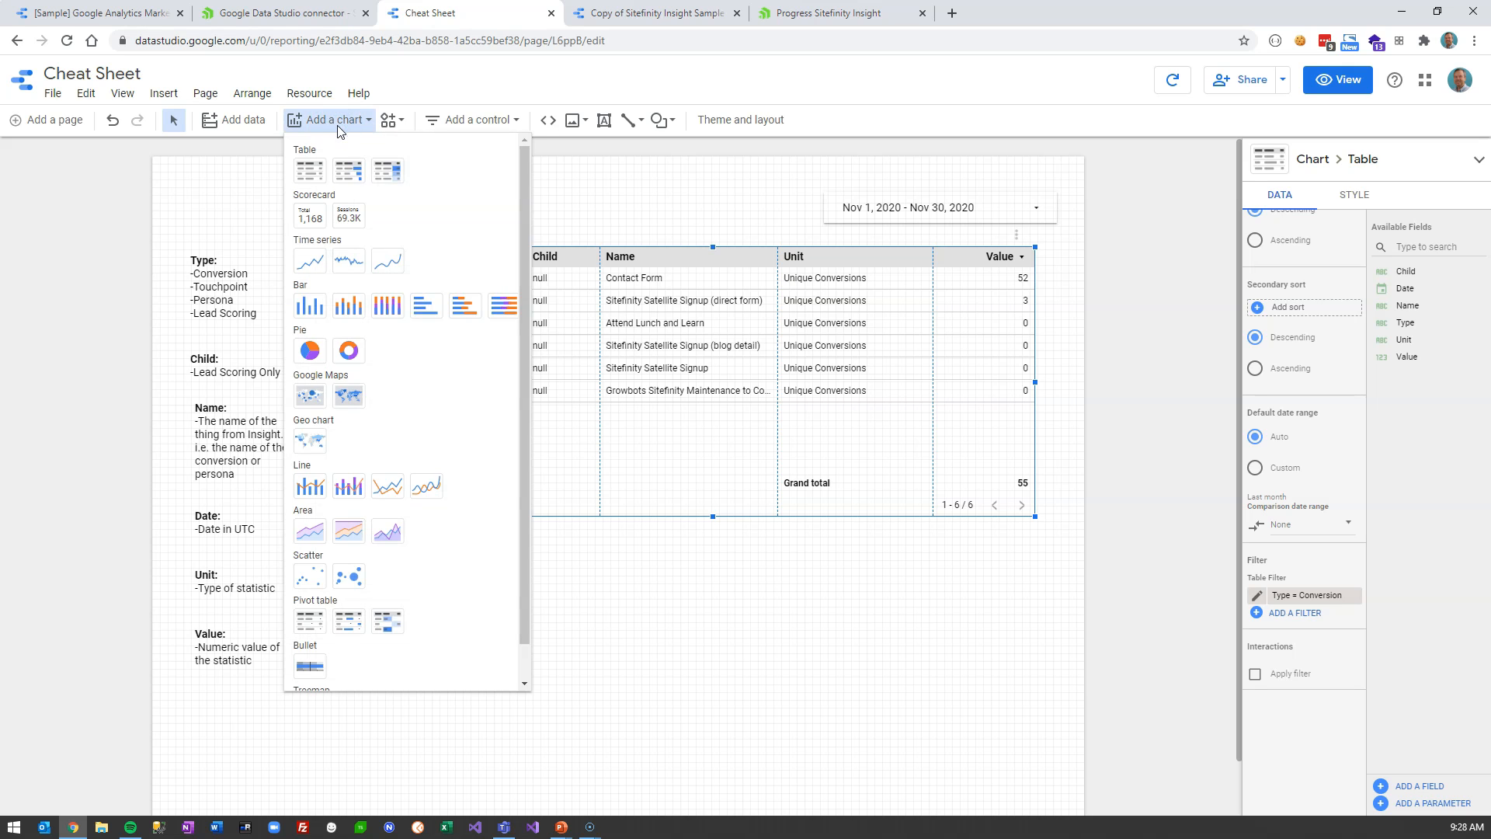
left_click(310, 215)
left_click(433, 579)
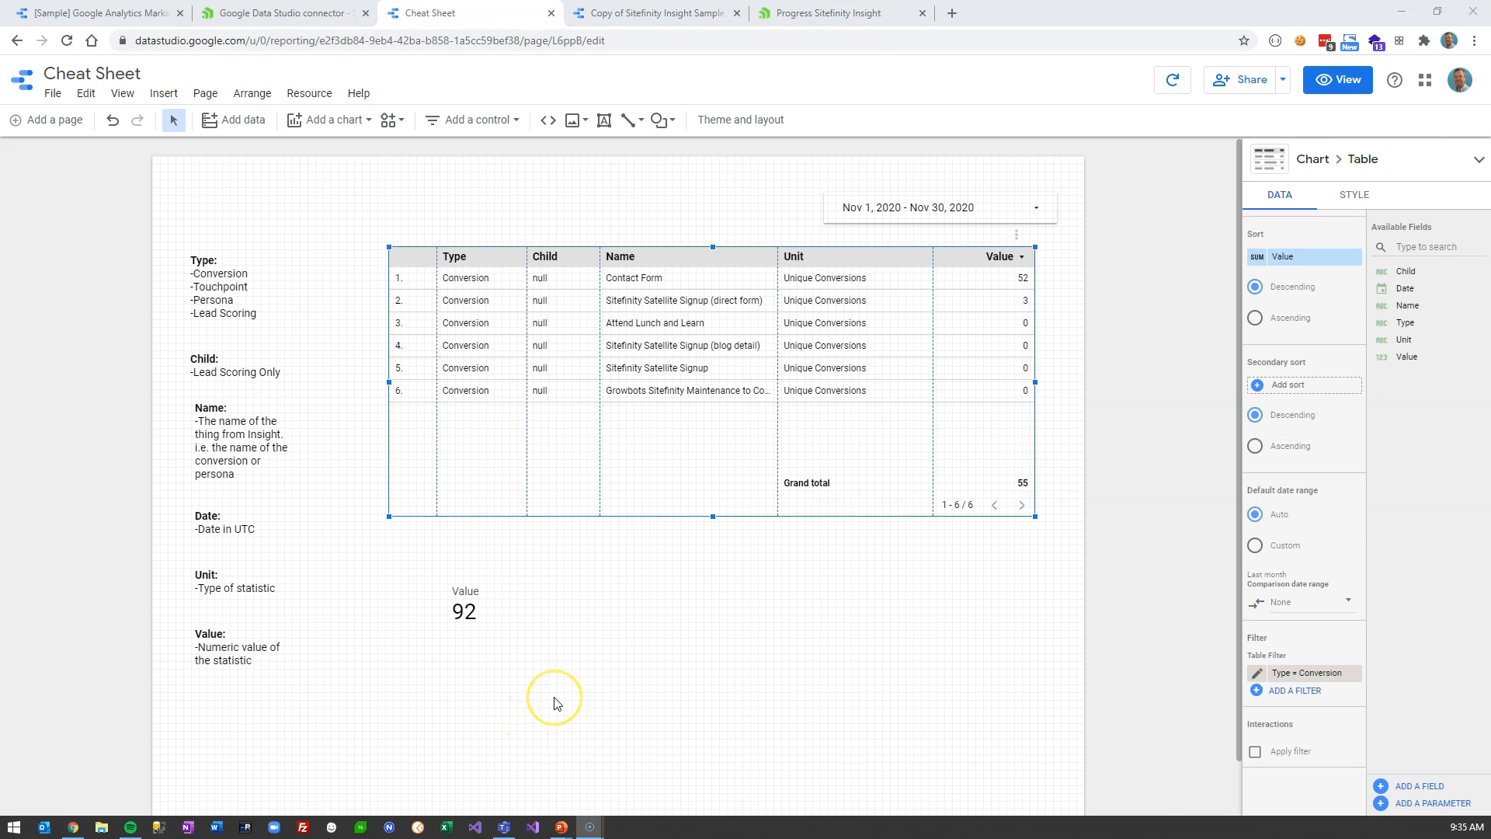
Apply the existing "Type = Conversion" filter to the scorecard below the table
left_click(471, 618)
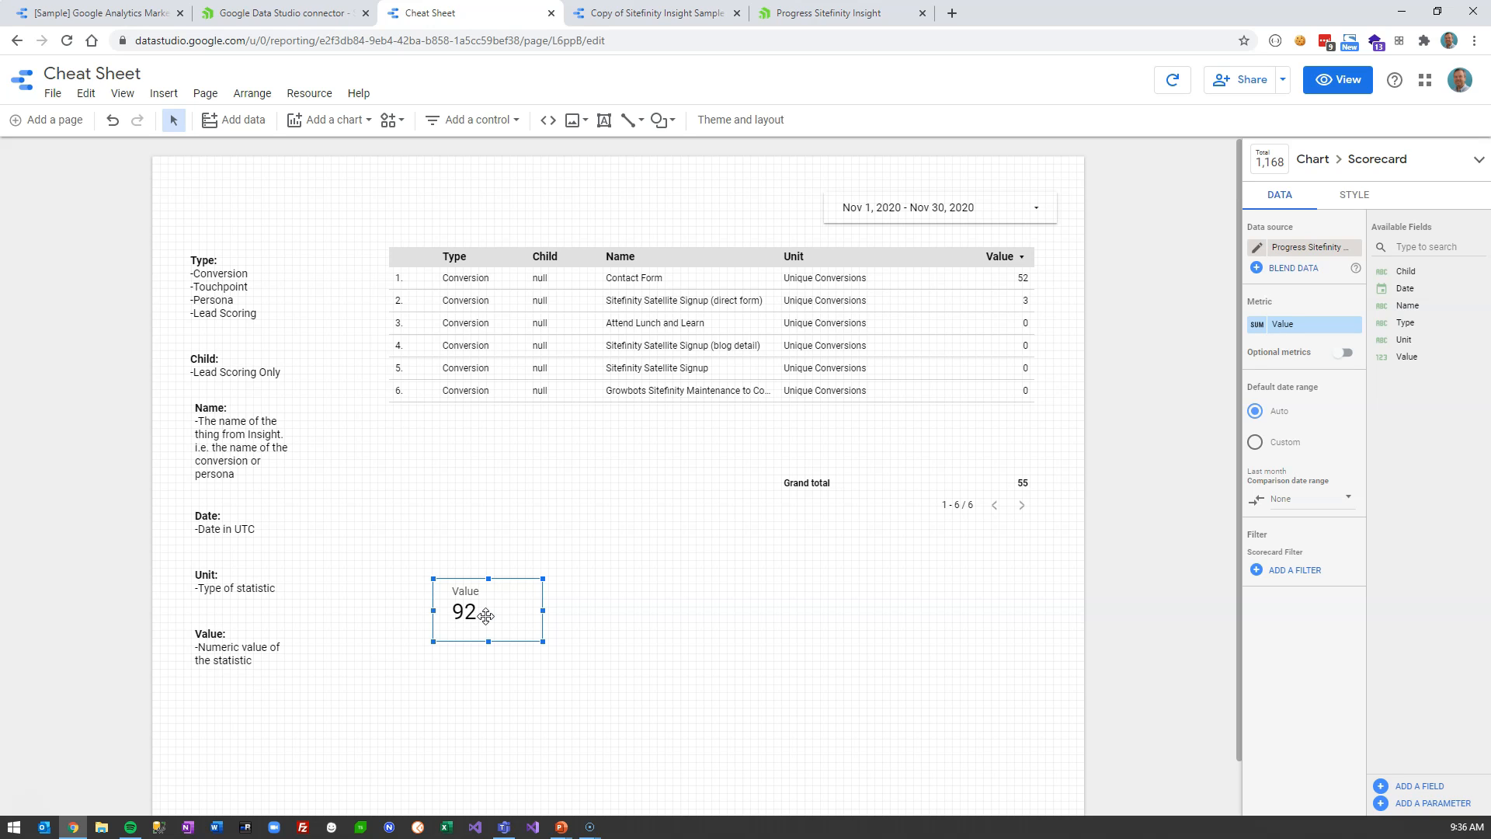
left_click(1291, 572)
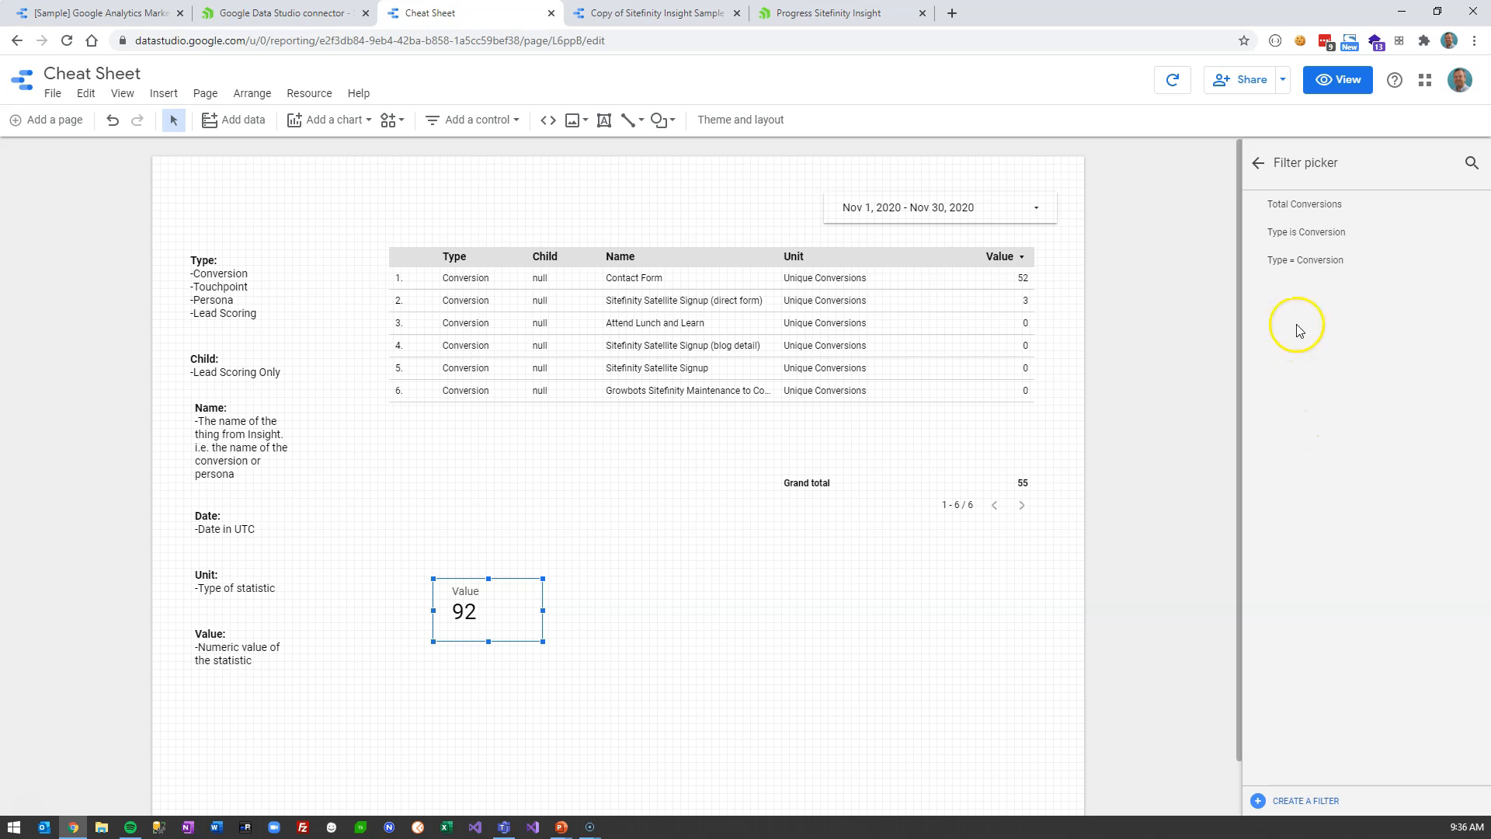
left_click(1307, 264)
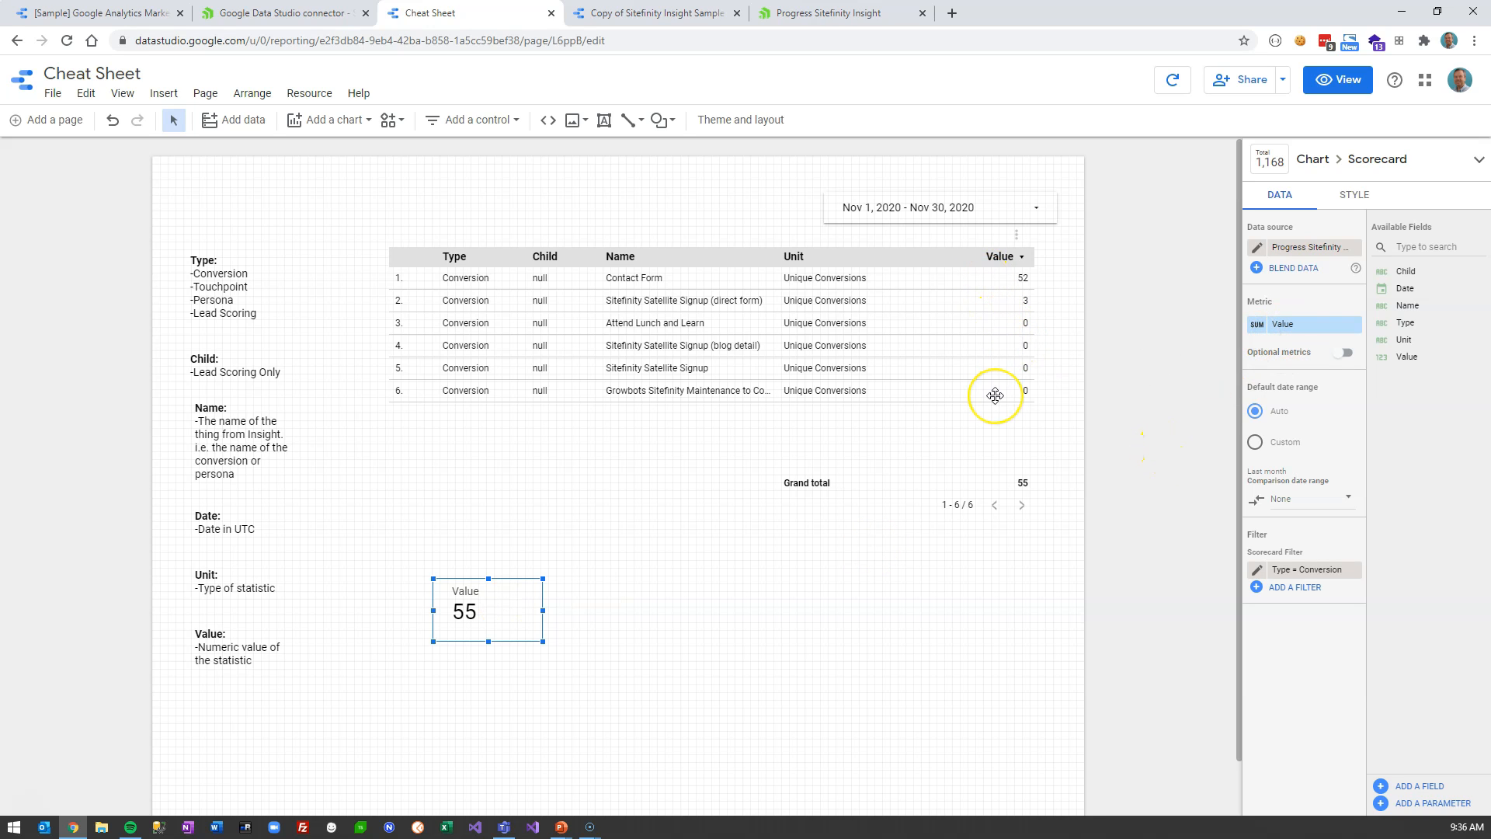
Remove the "Type = Conversion" filter from both the table and the scorecard
left_click(915, 335)
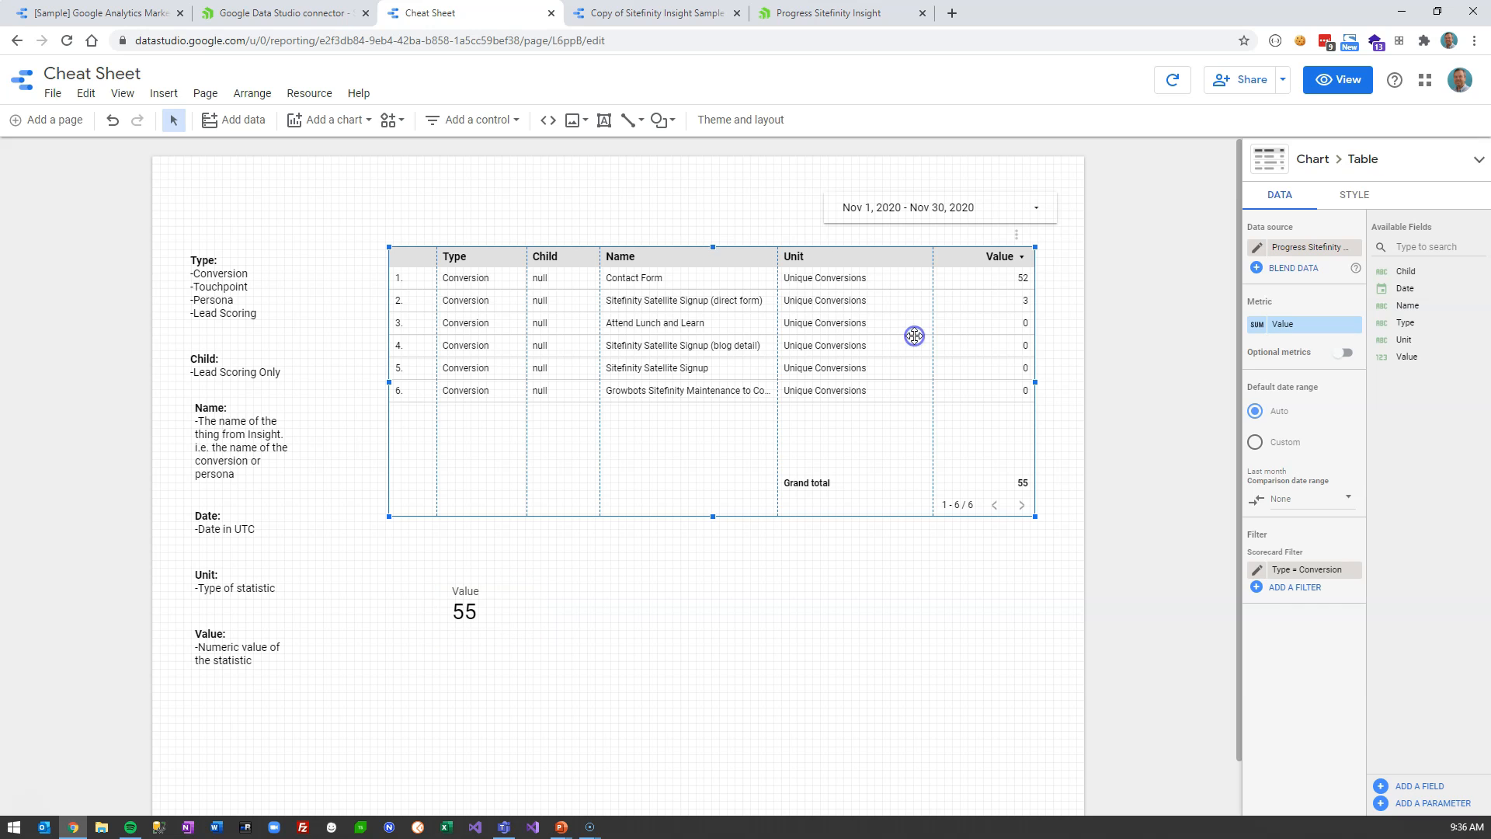
scroll(1293, 633, "down", 7)
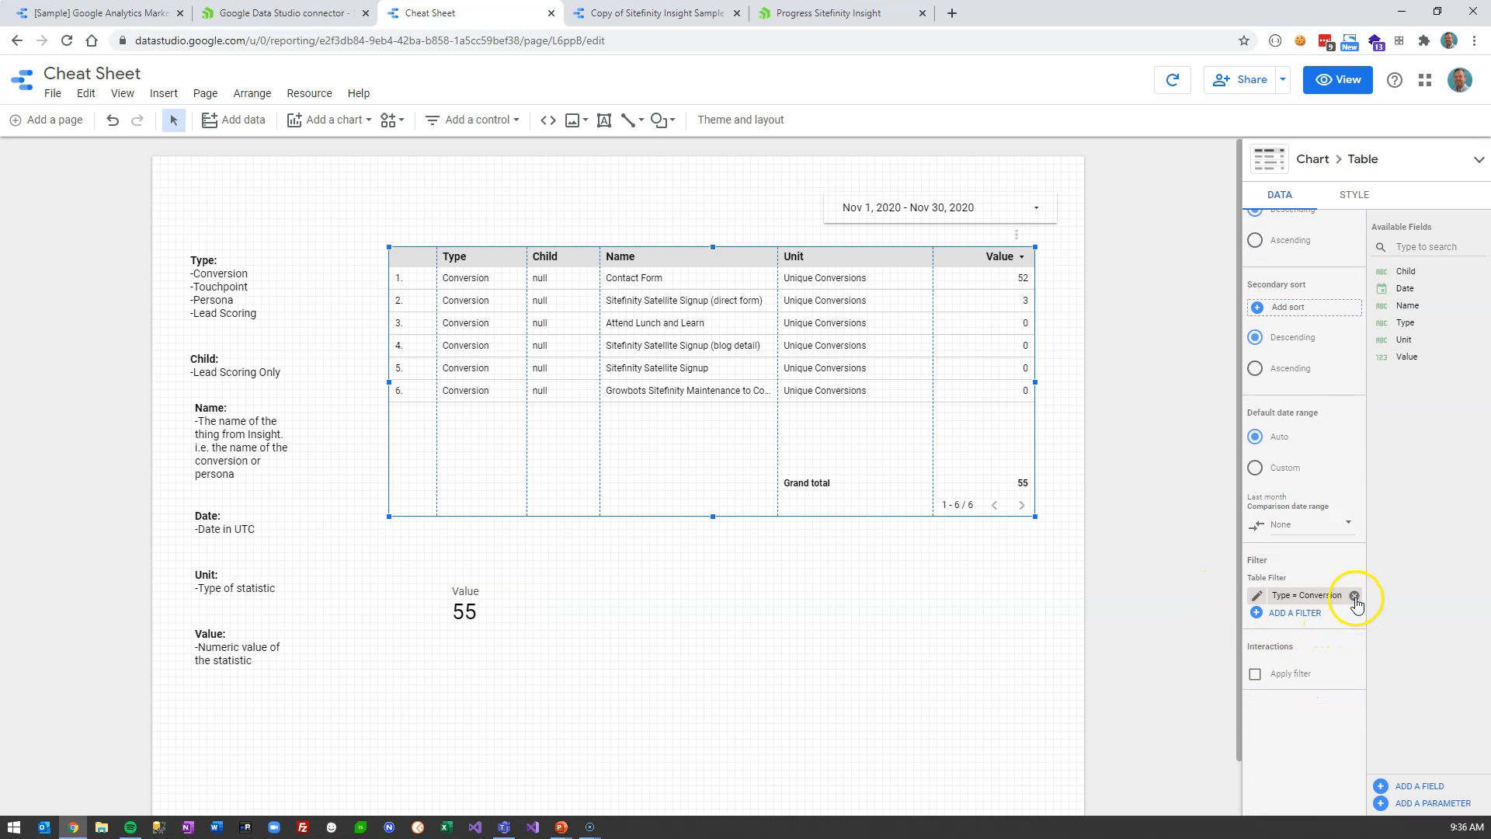
left_click(1354, 596)
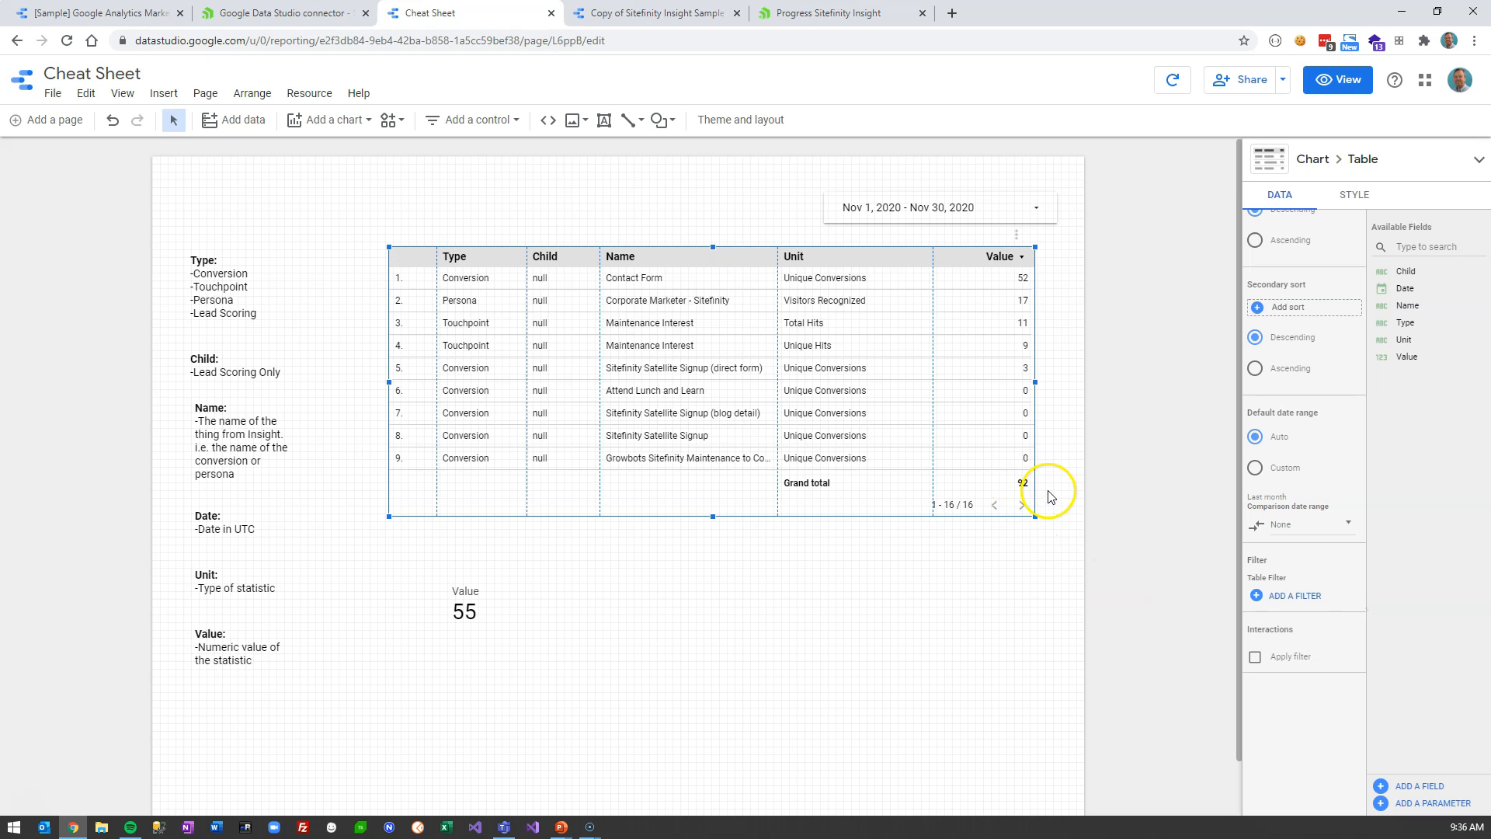
left_click(495, 615)
mouse_move(1354, 579)
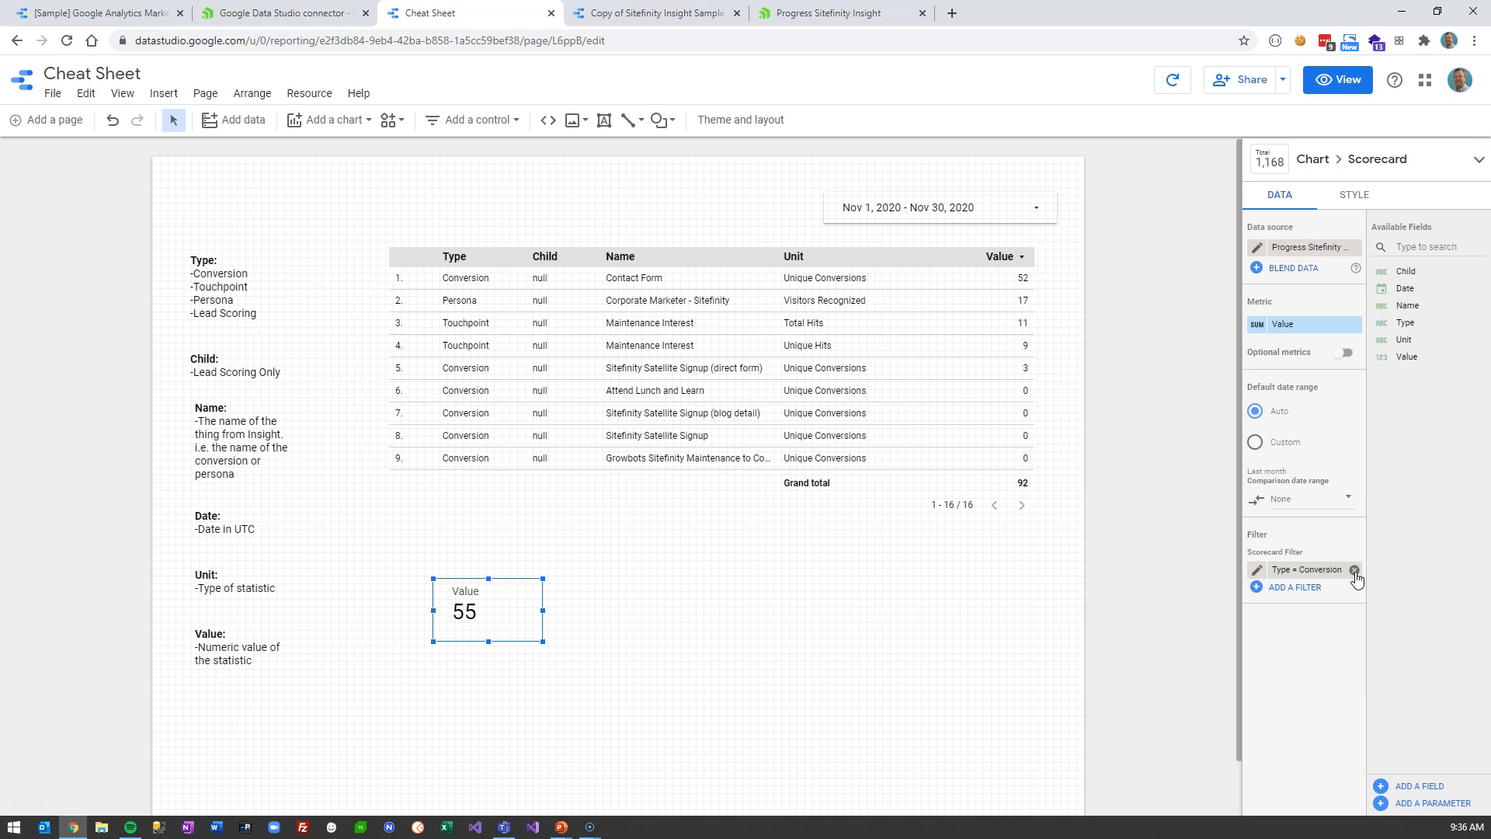
left_click(1355, 571)
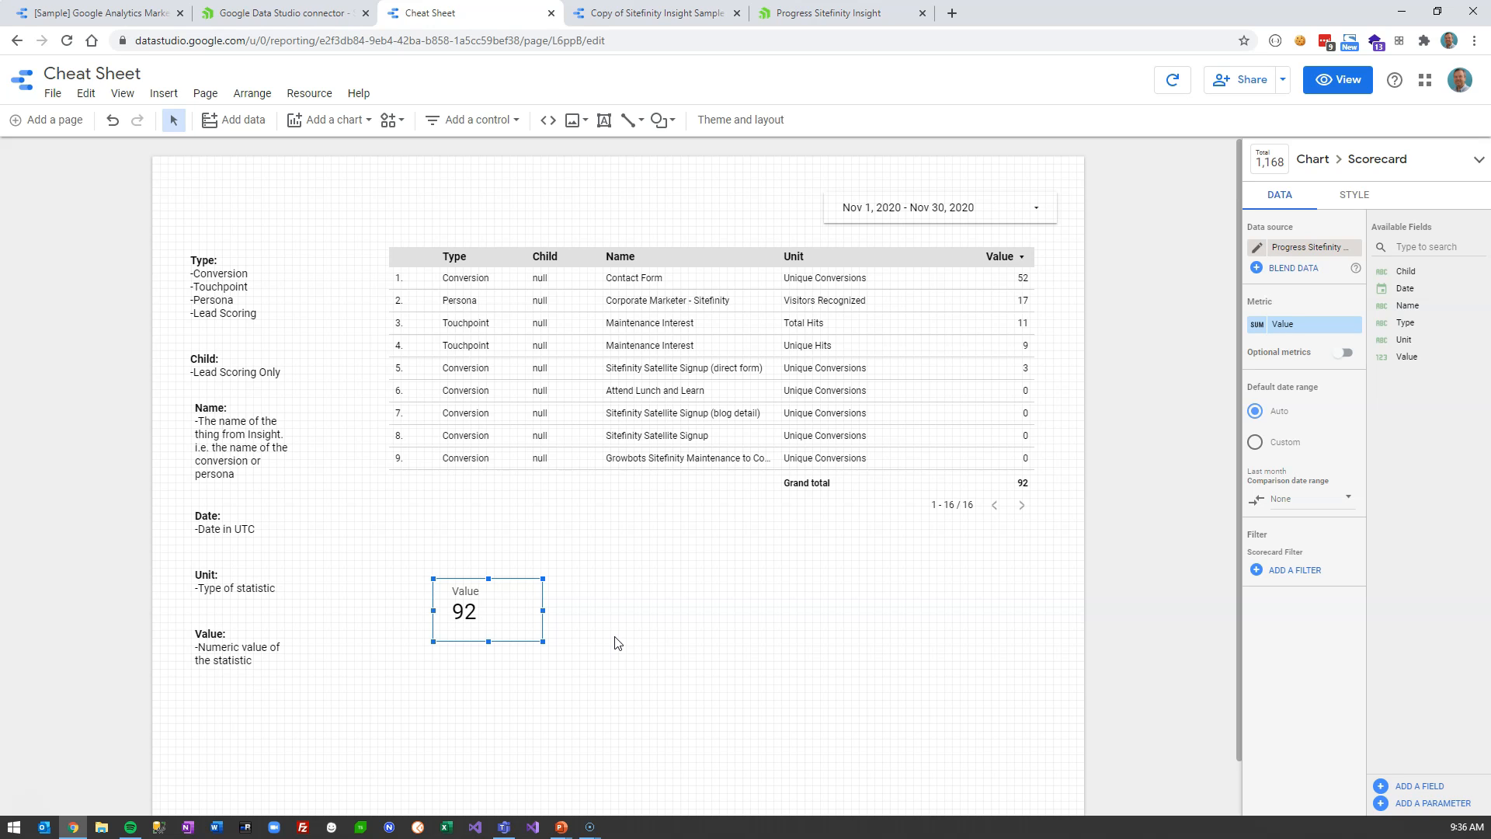
left_click(338, 122)
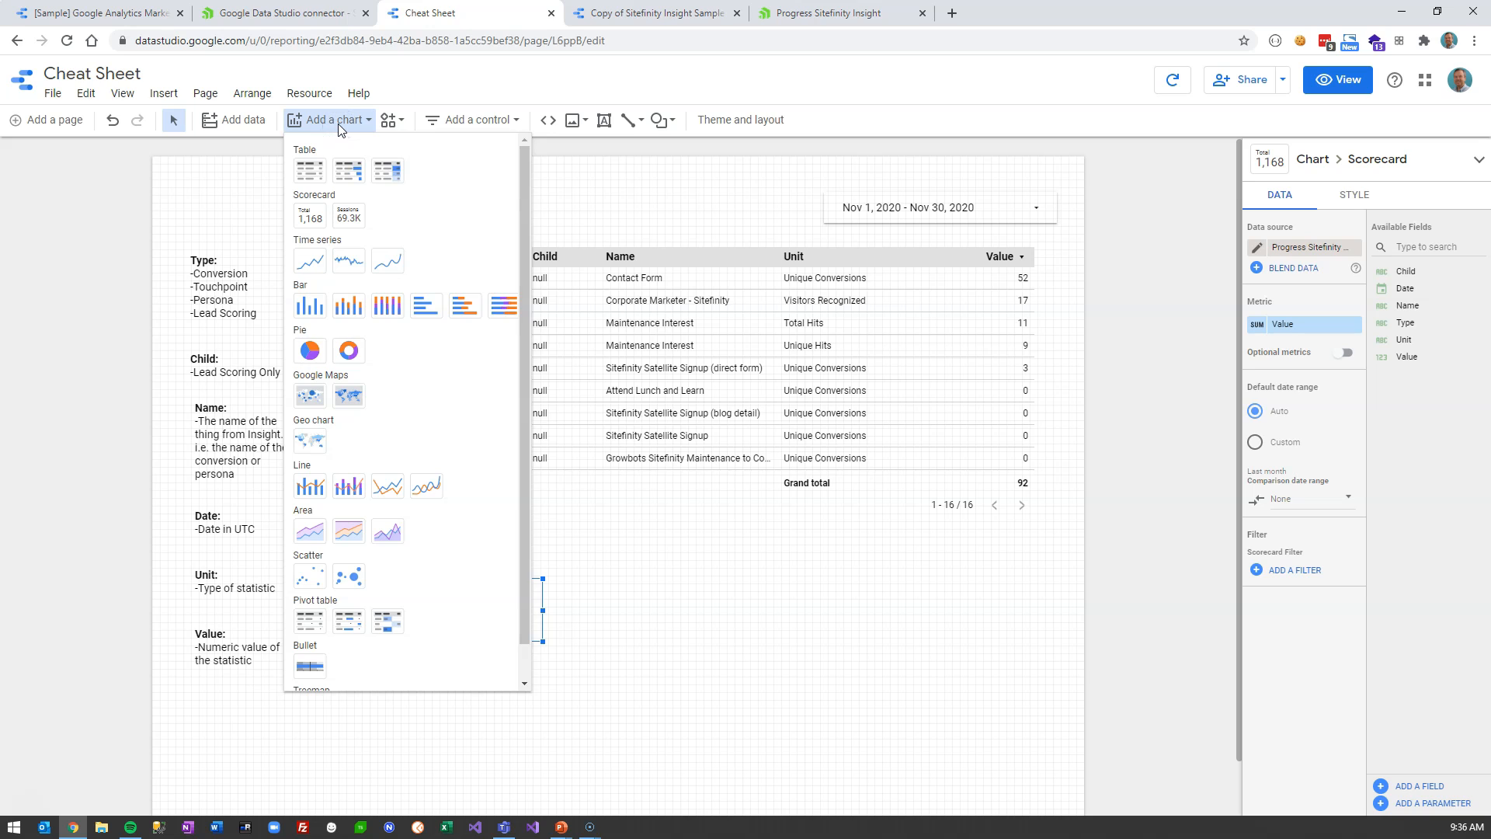
left_click(337, 124)
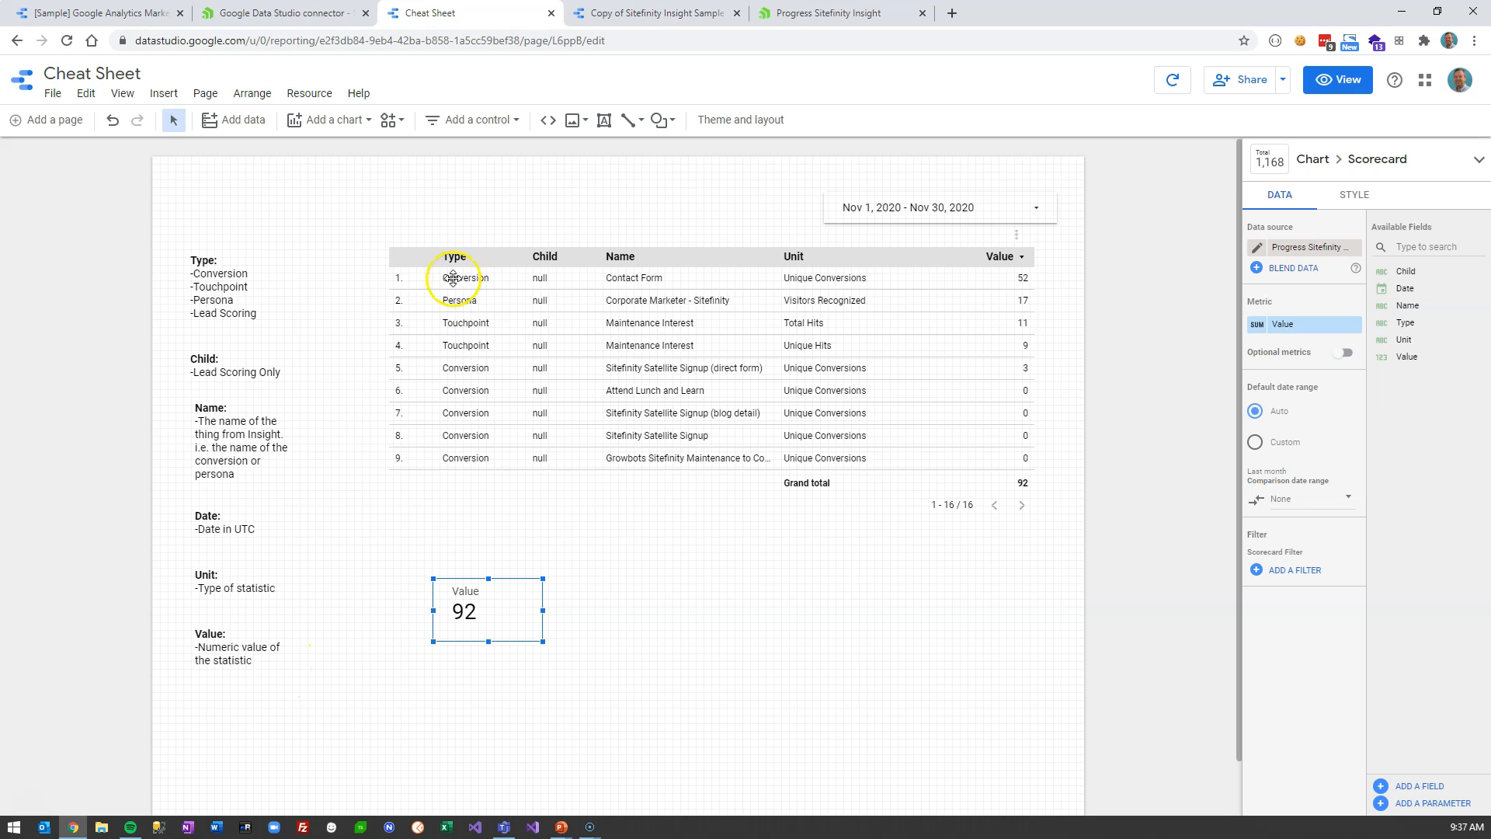
Switch to the Copy of Sitefinity Insight Sample Report and compare the Total Touchpoint Hits scorecard's filter with the Cheat Sheet table
left_click(636, 22)
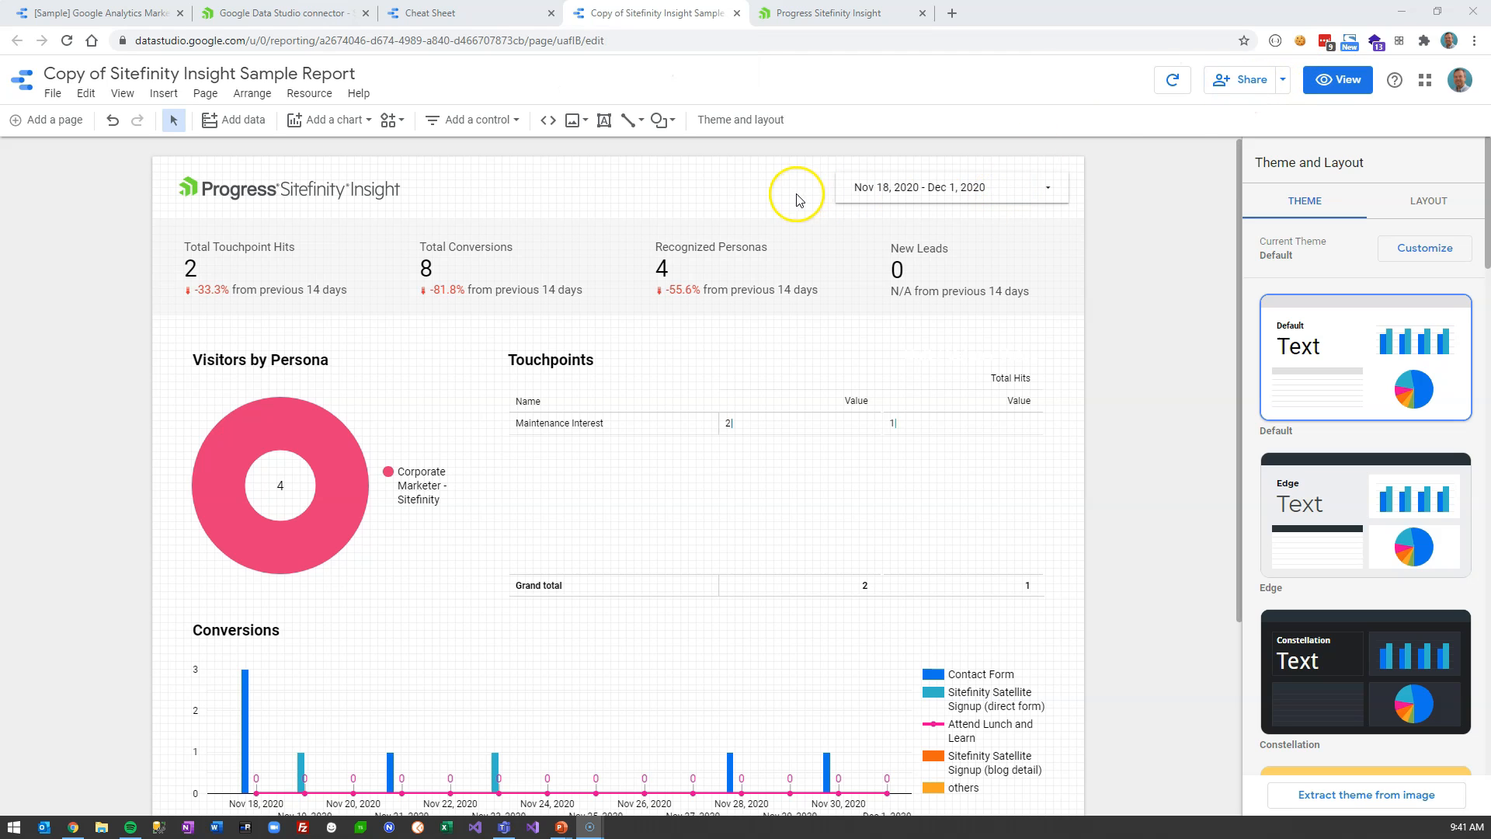
left_click(242, 279)
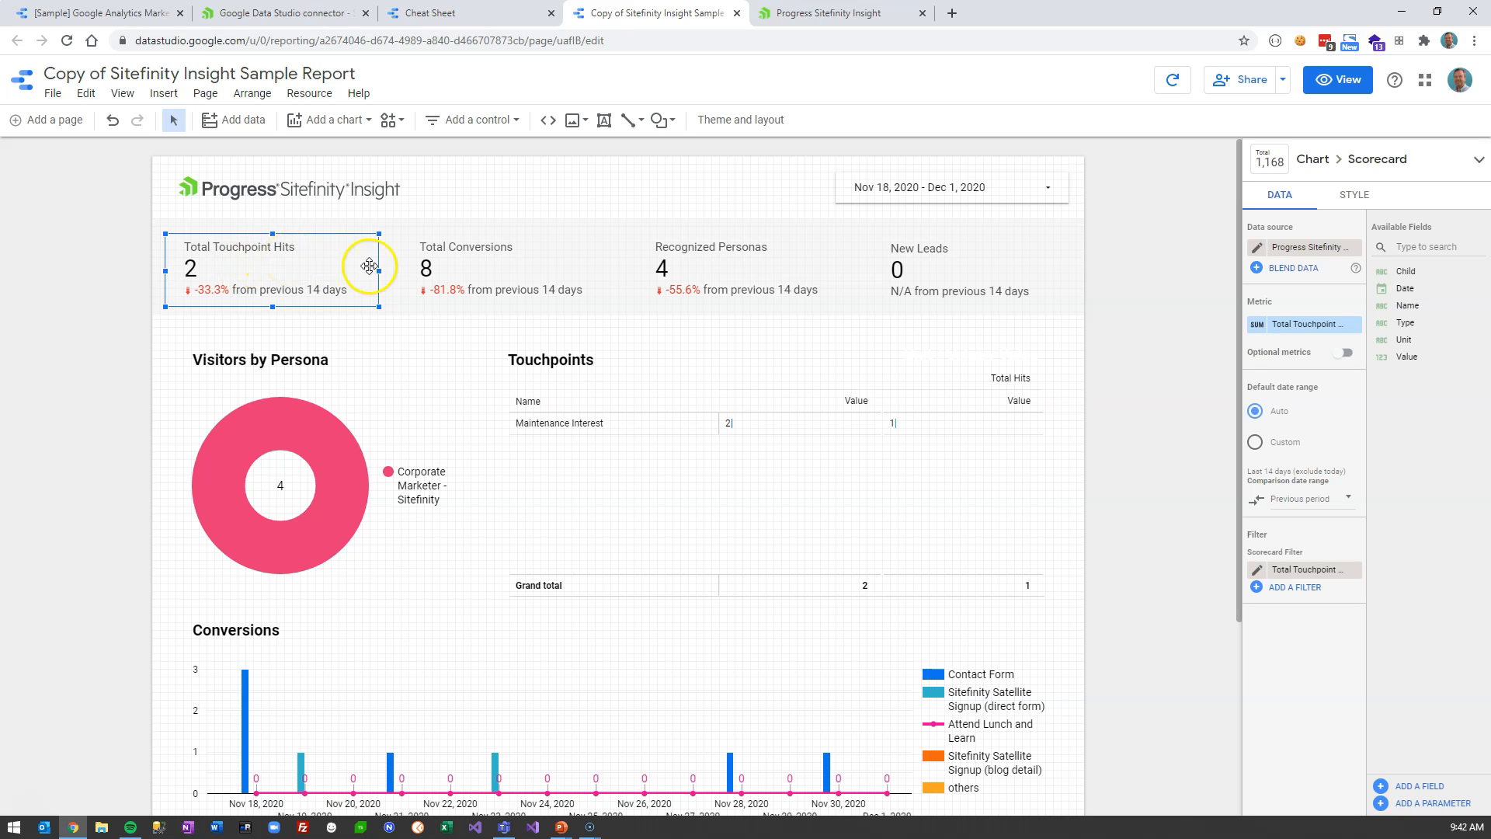
left_click(1258, 572)
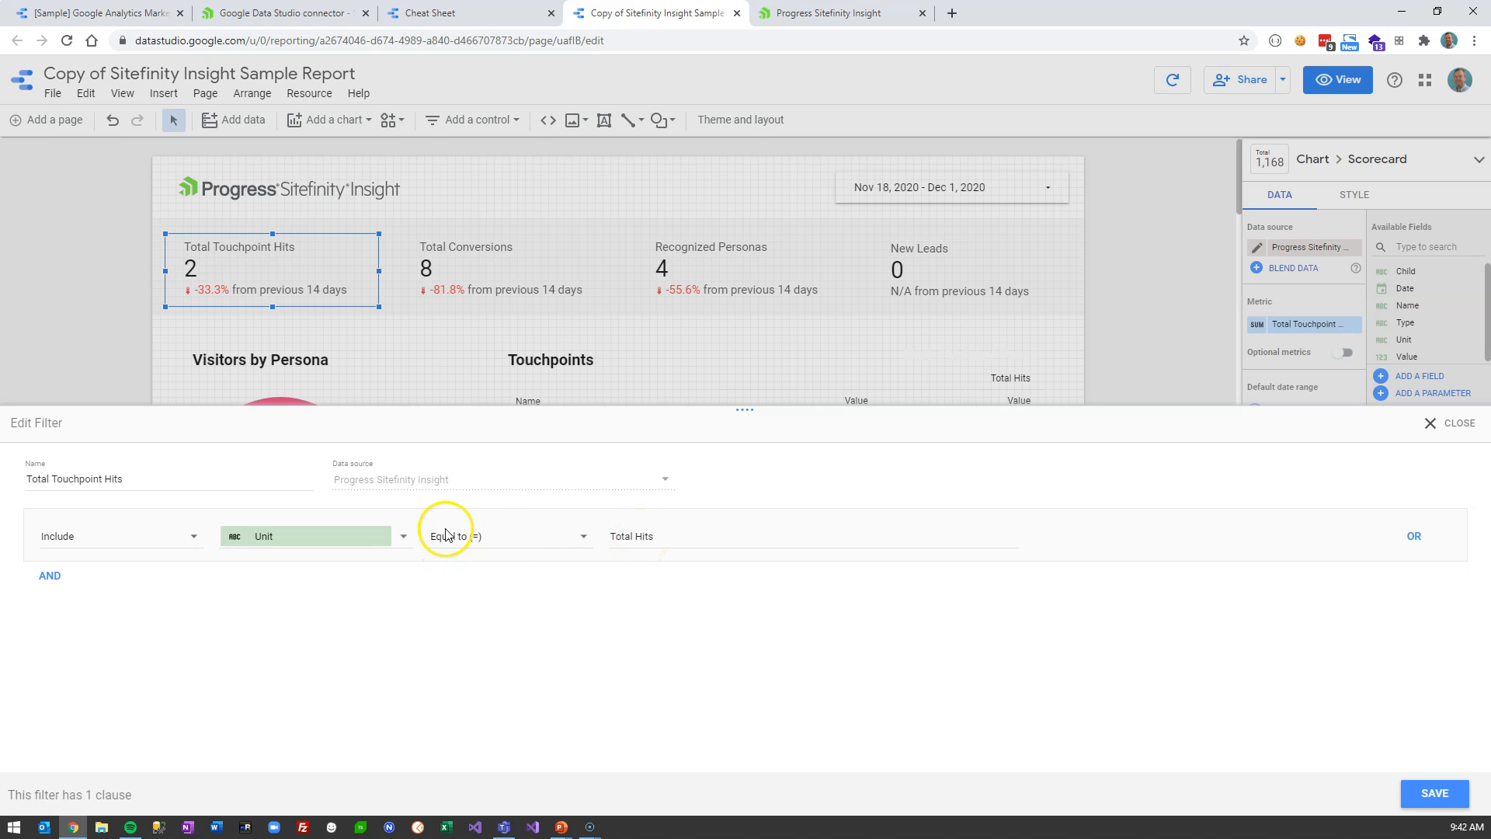
left_click(441, 16)
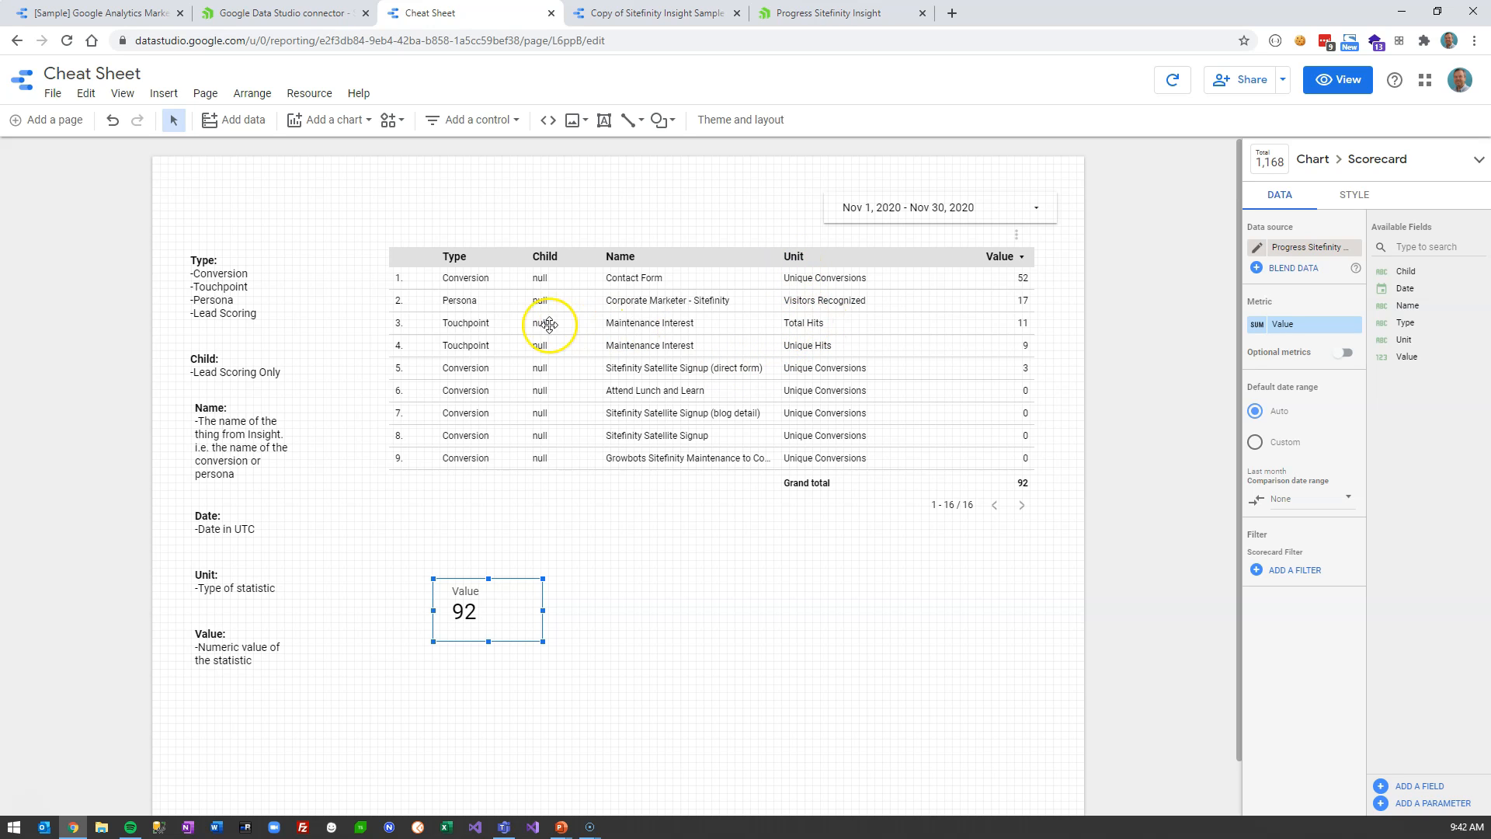
left_click(323, 13)
left_click(646, 13)
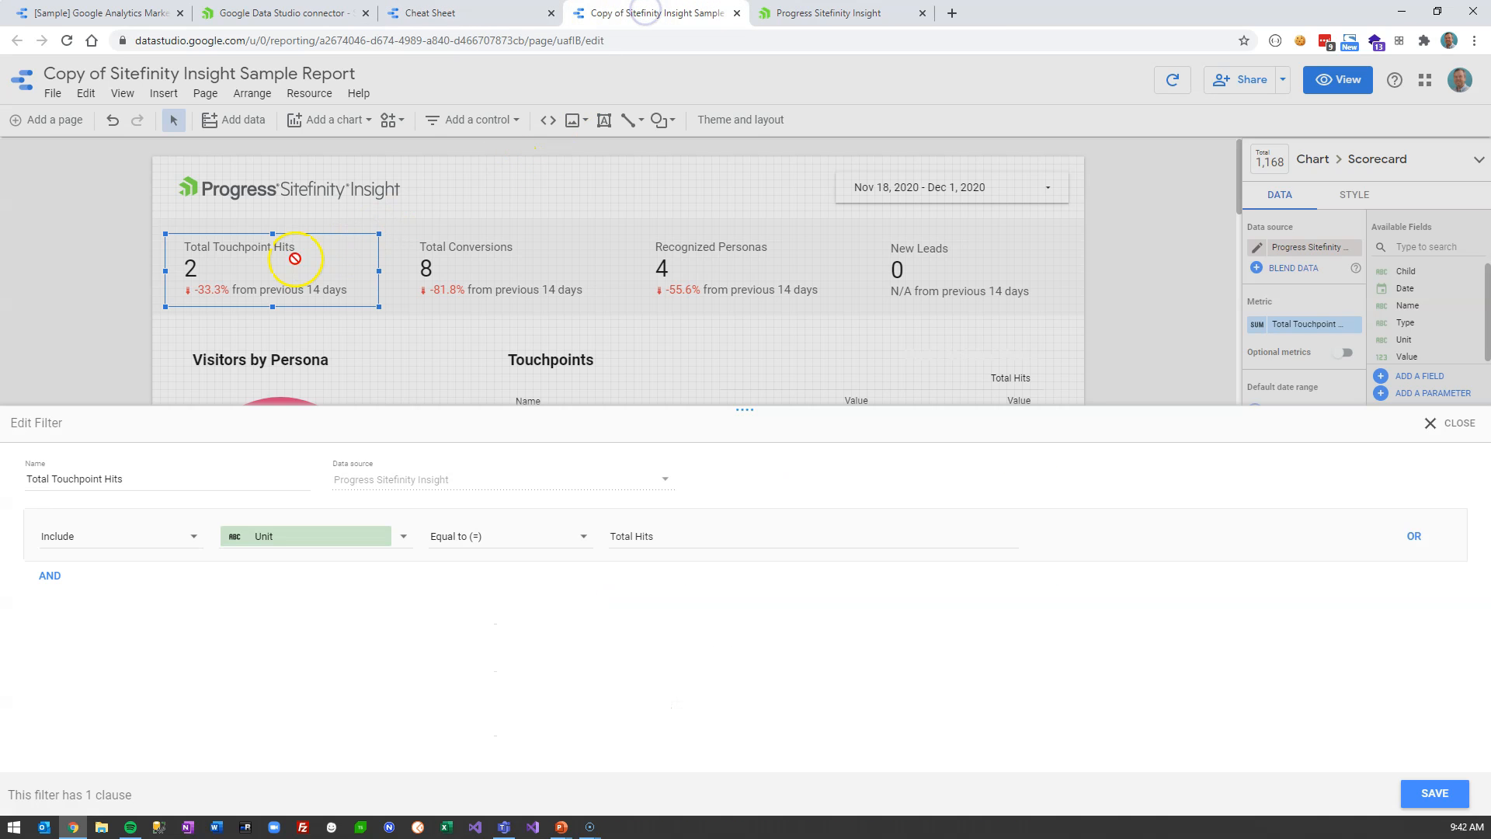
left_click(1452, 427)
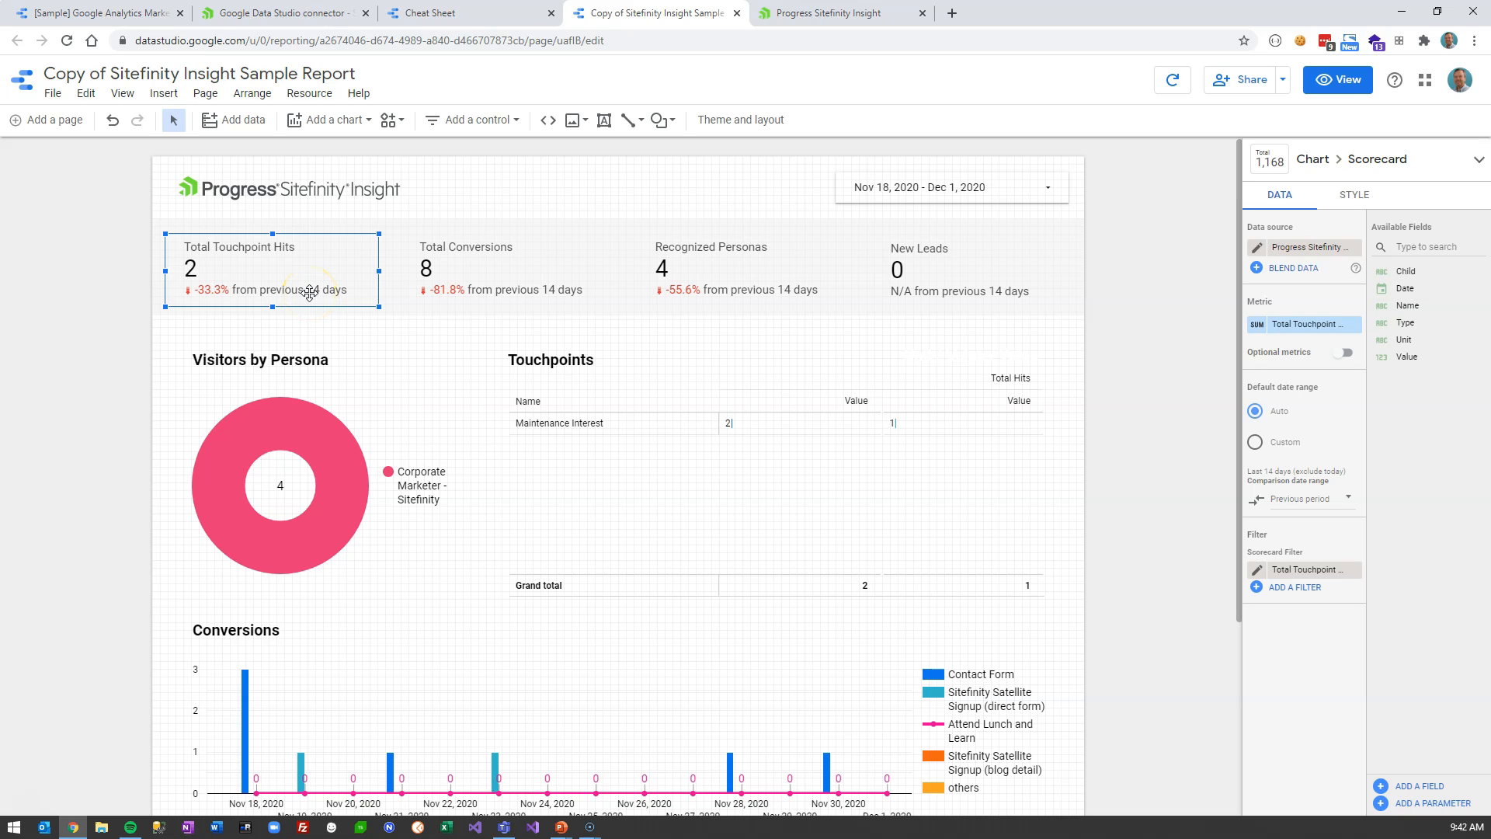
Examine the Total Conversions scorecard's filter in the sample report and compare its condition with the Cheat Sheet table
left_click(470, 292)
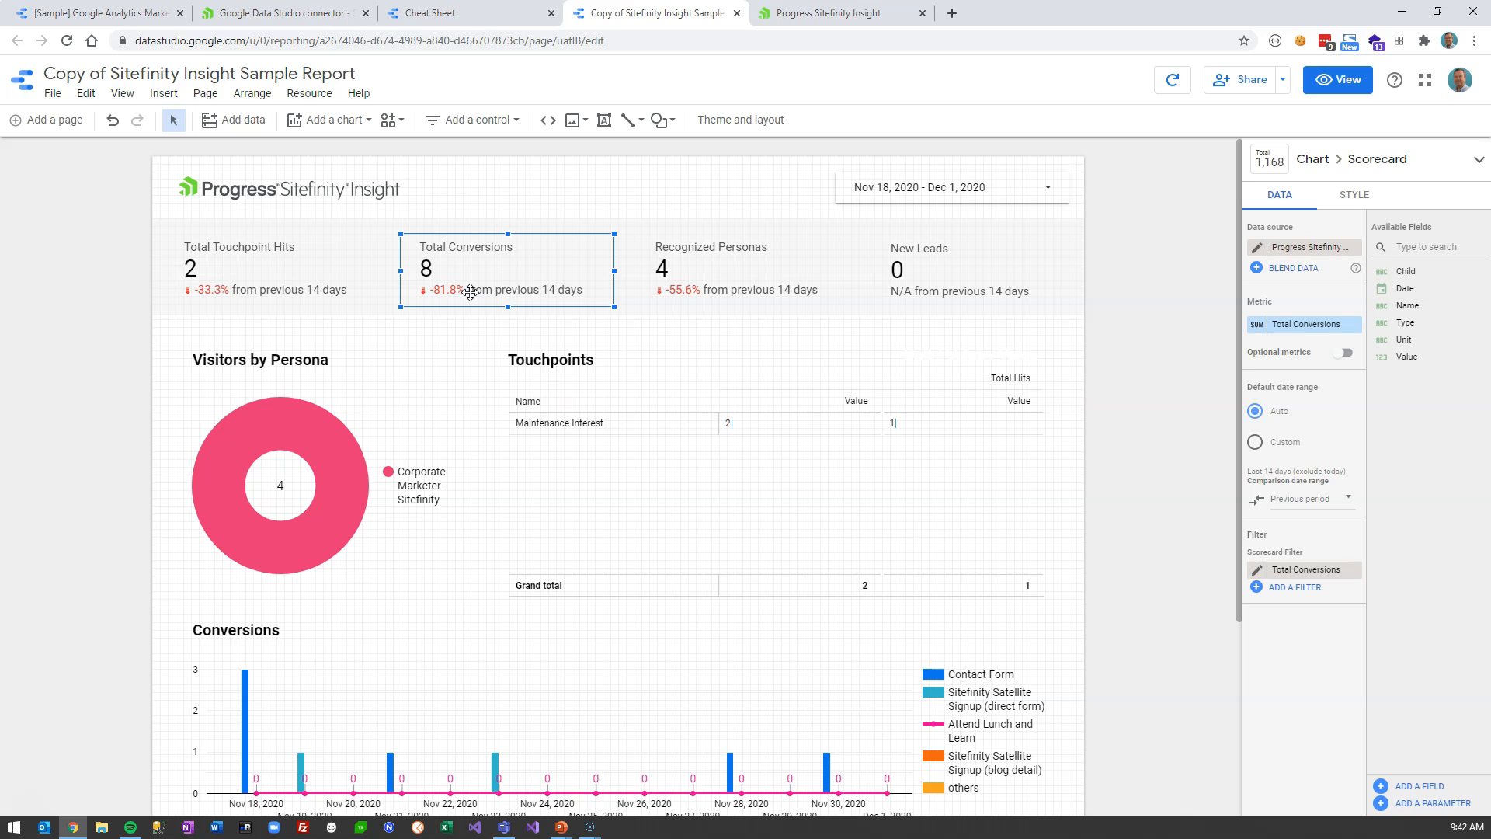
left_click(1258, 572)
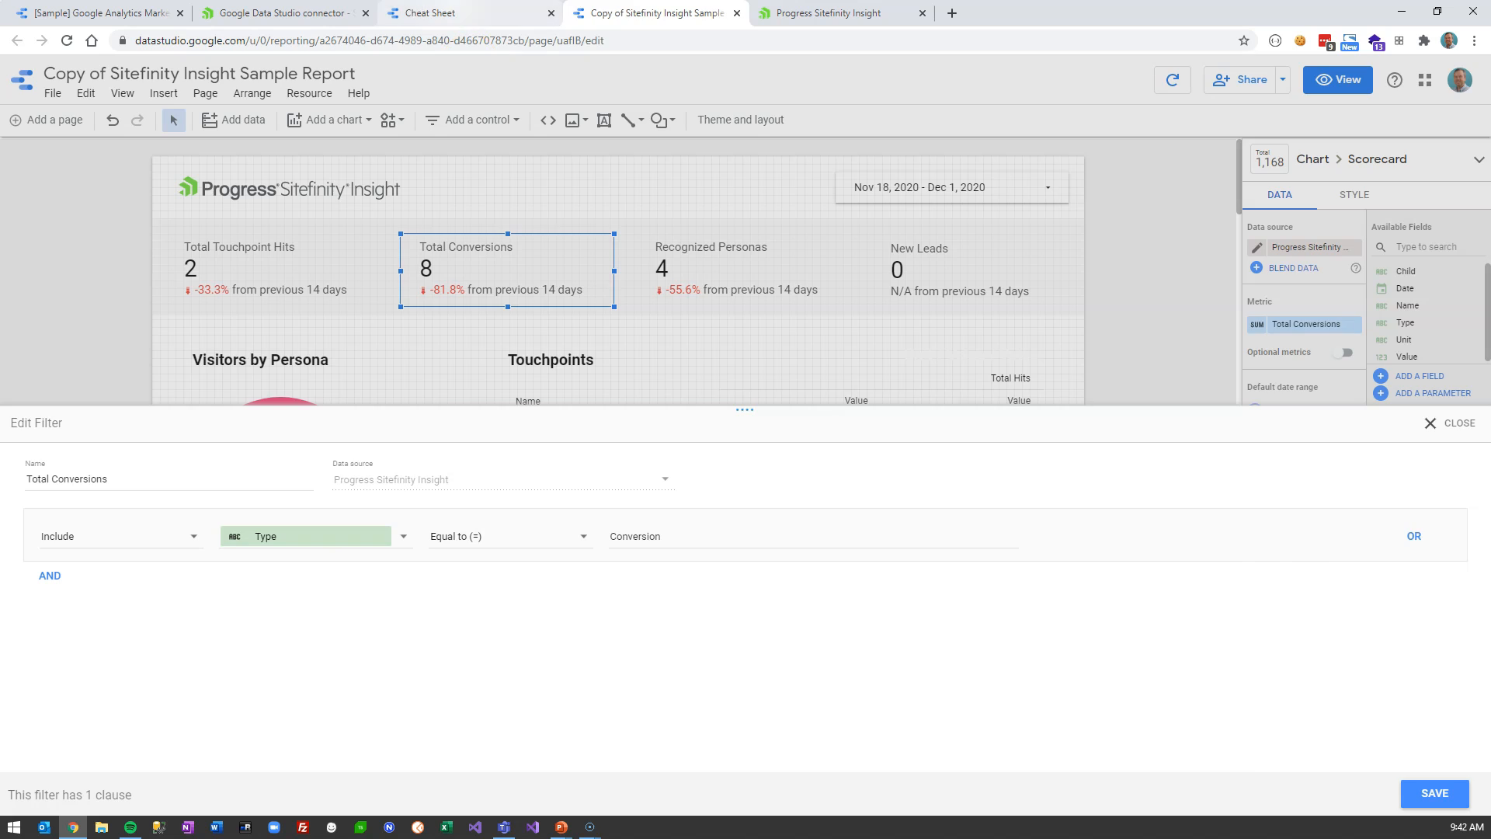
left_click(445, 14)
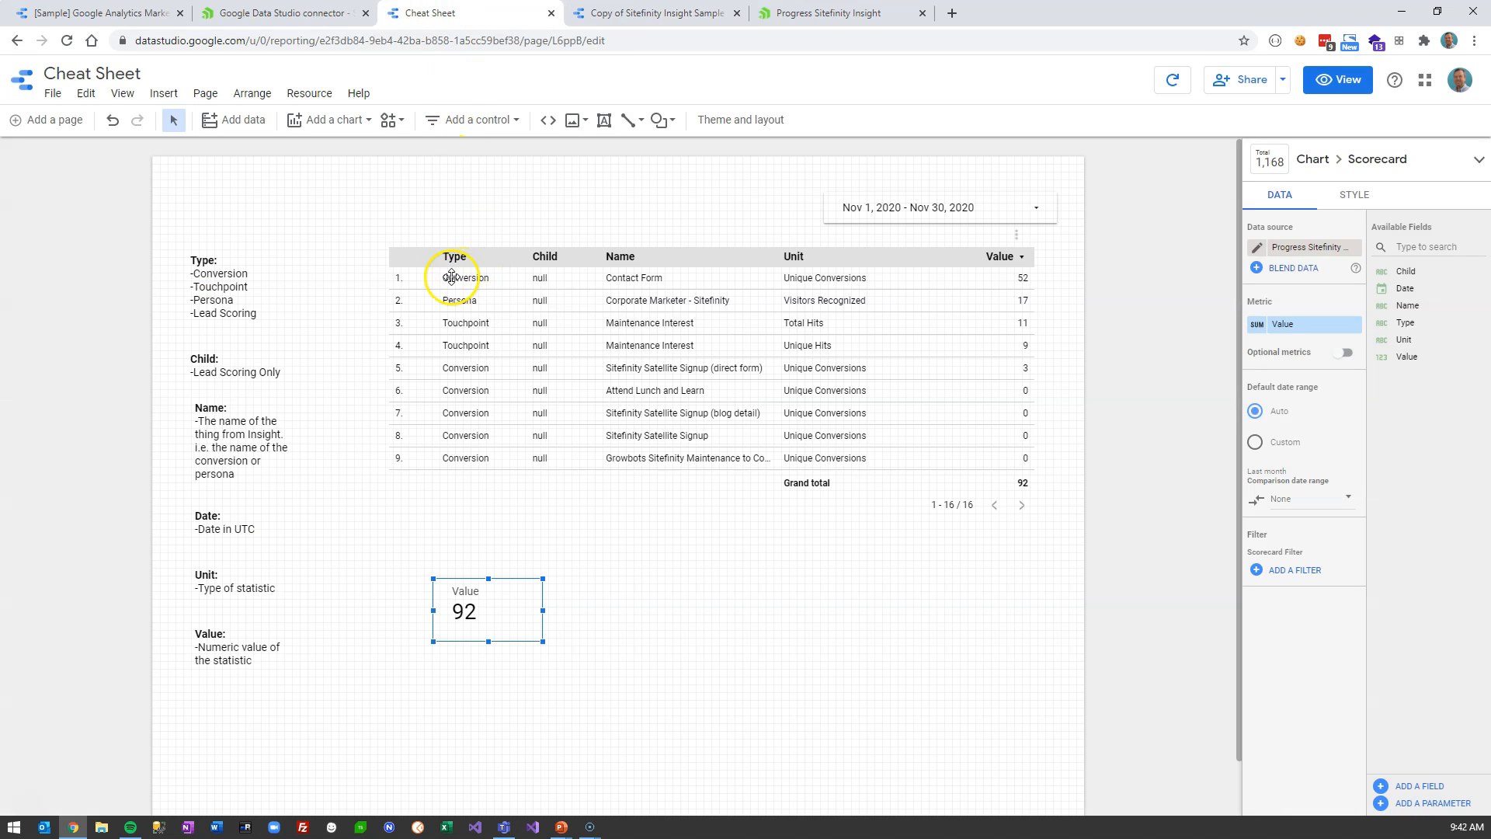
left_click(610, 14)
left_click(1452, 424)
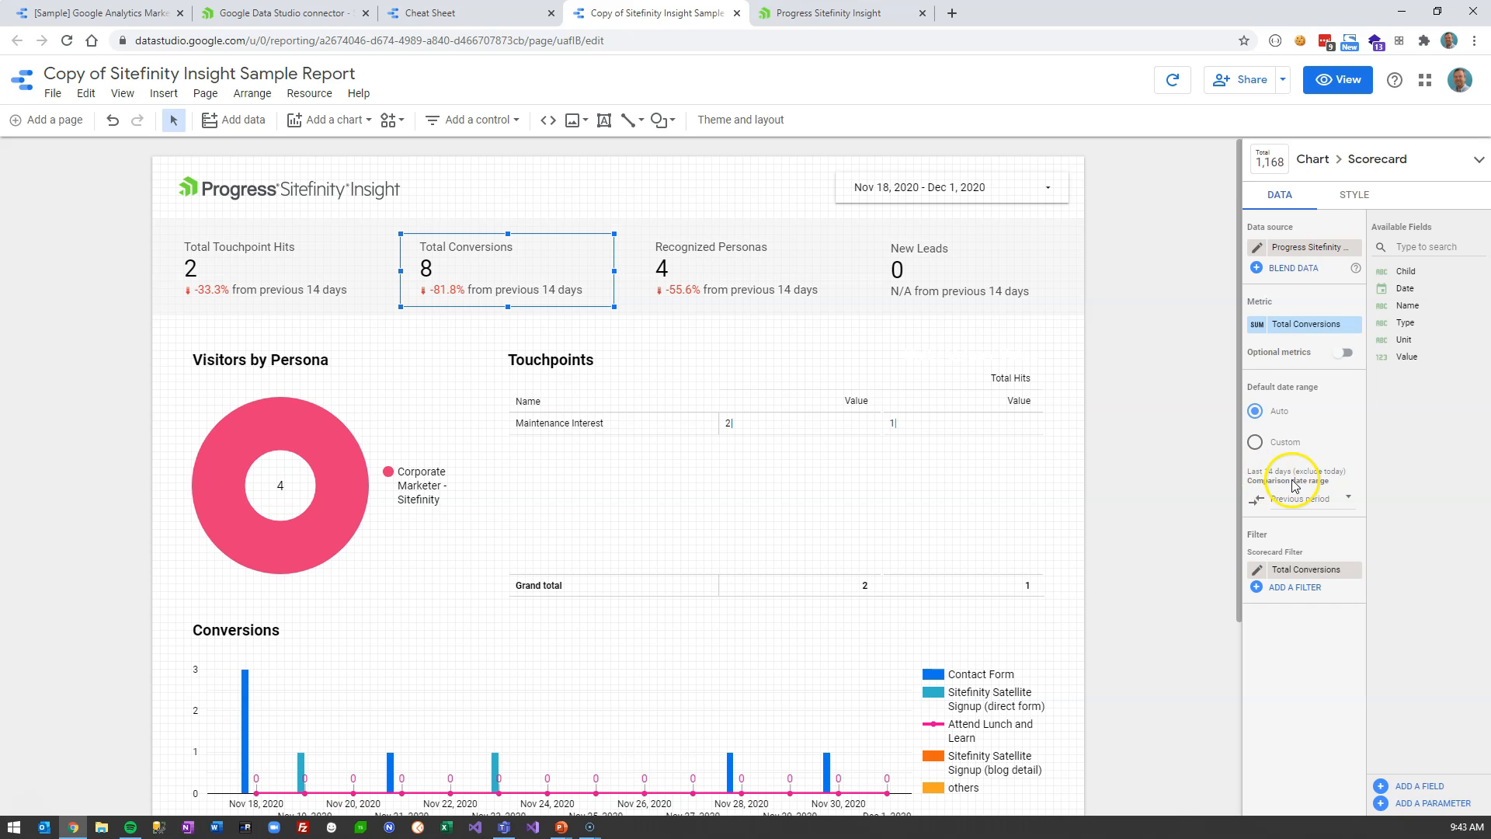
Review the comparison date range options of the Total Conversions scorecard without changing the current setting
left_click(1282, 501)
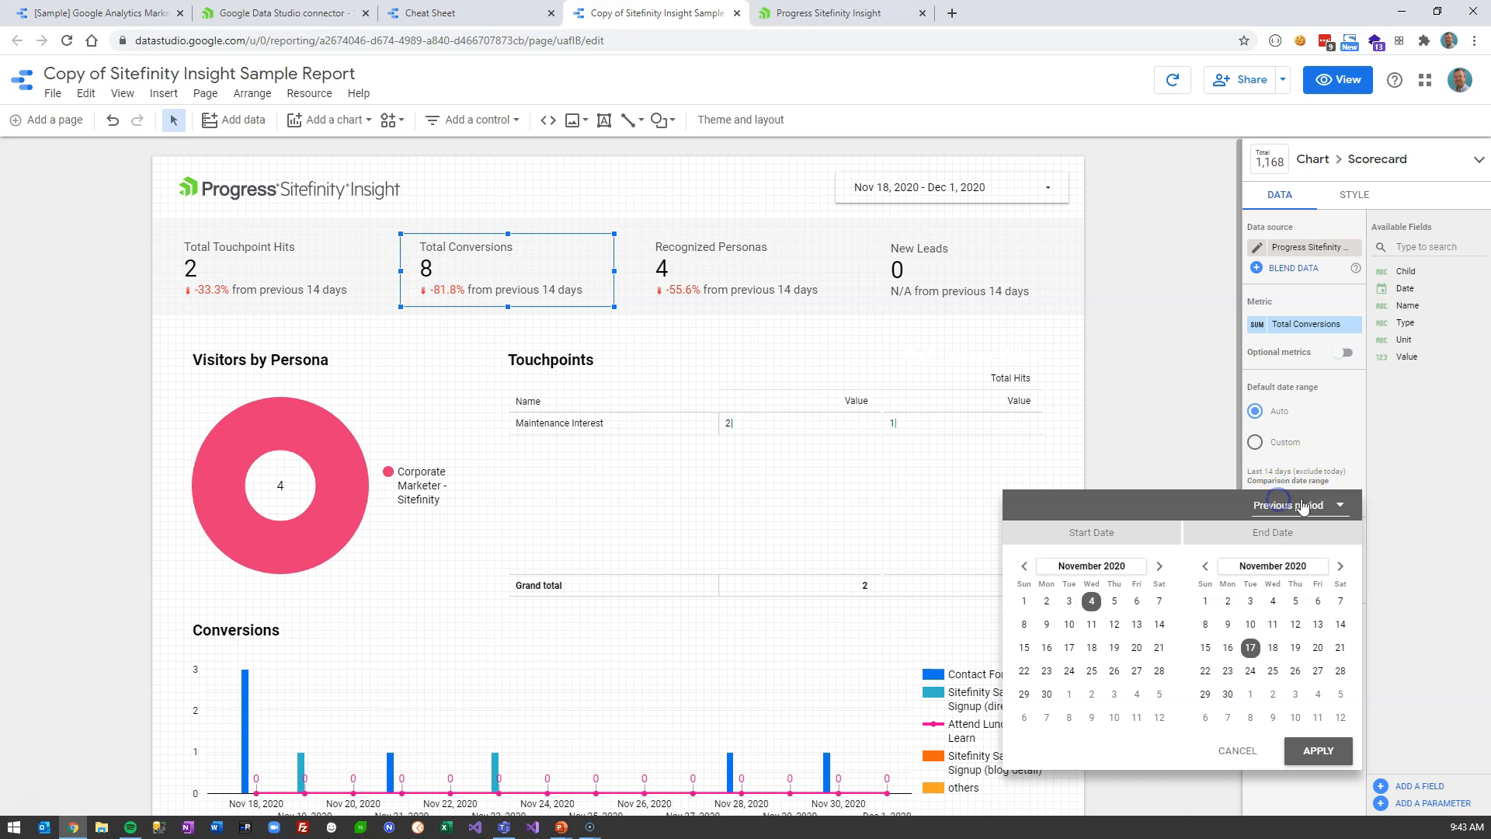
left_click(1302, 506)
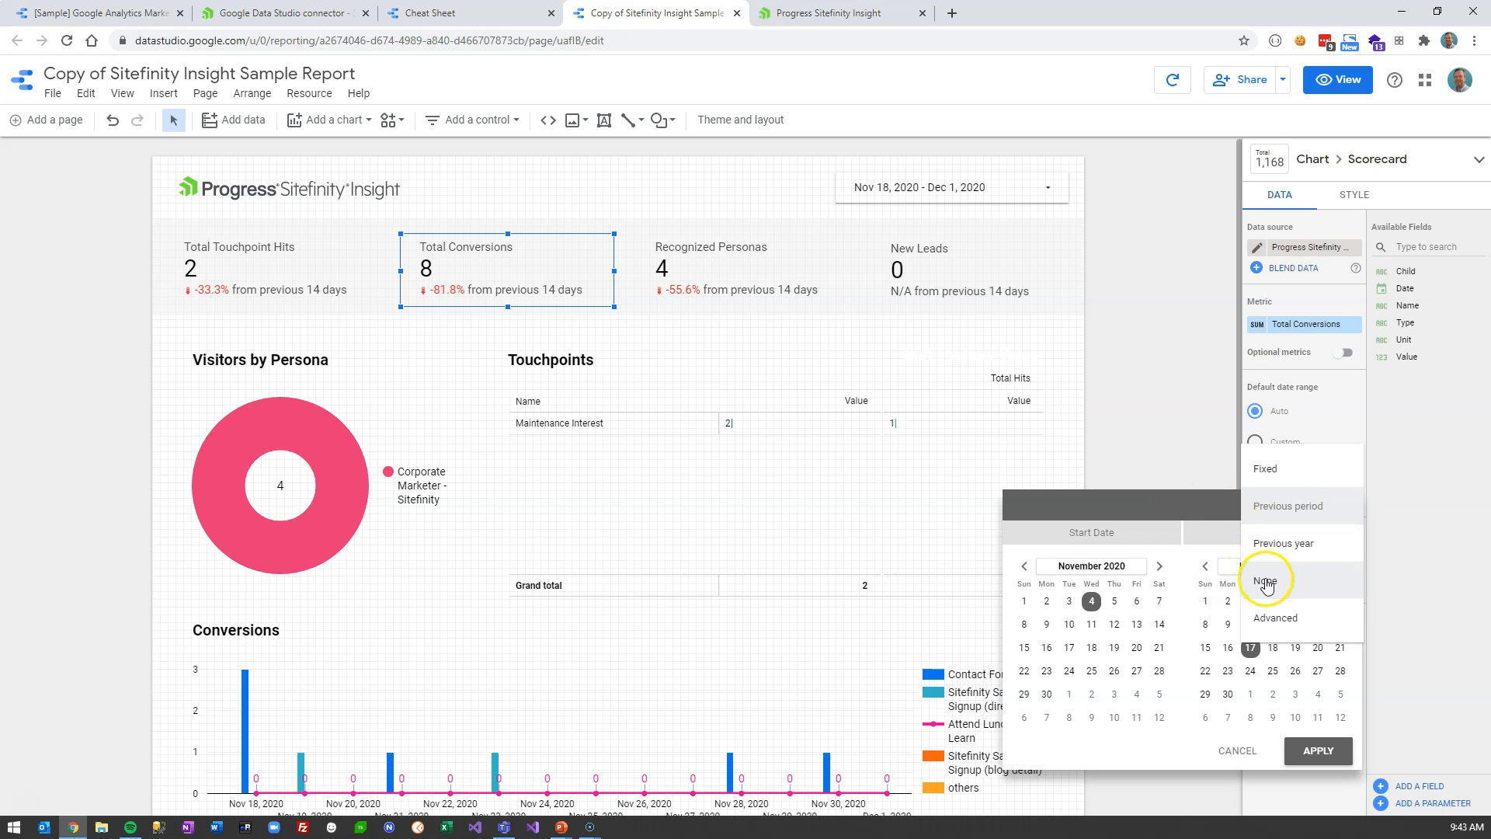
left_click(1196, 458)
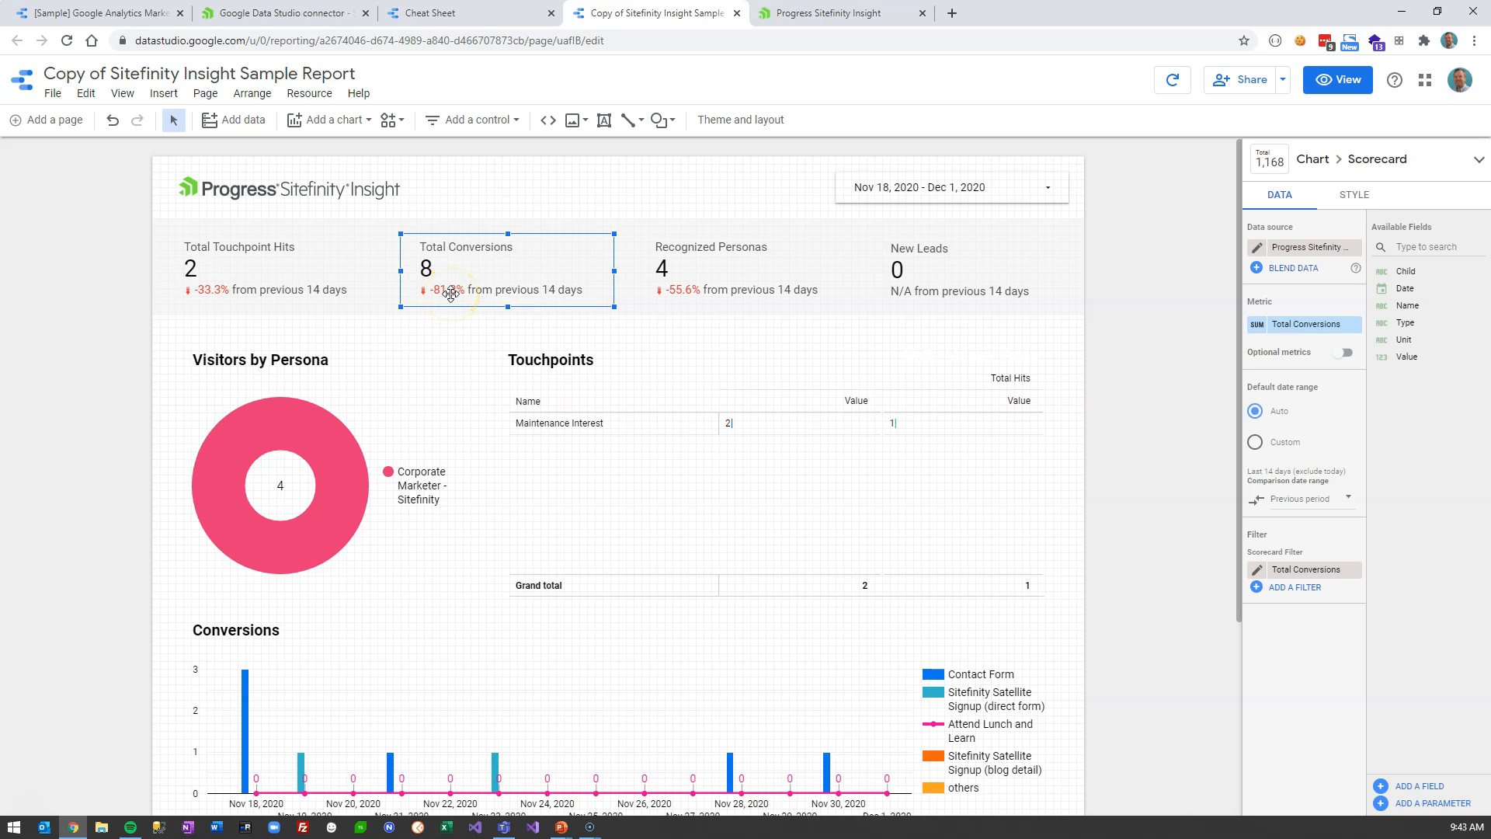
Preview the report in view mode with the date range set to Last 30 days, and return to editing
left_click(1329, 83)
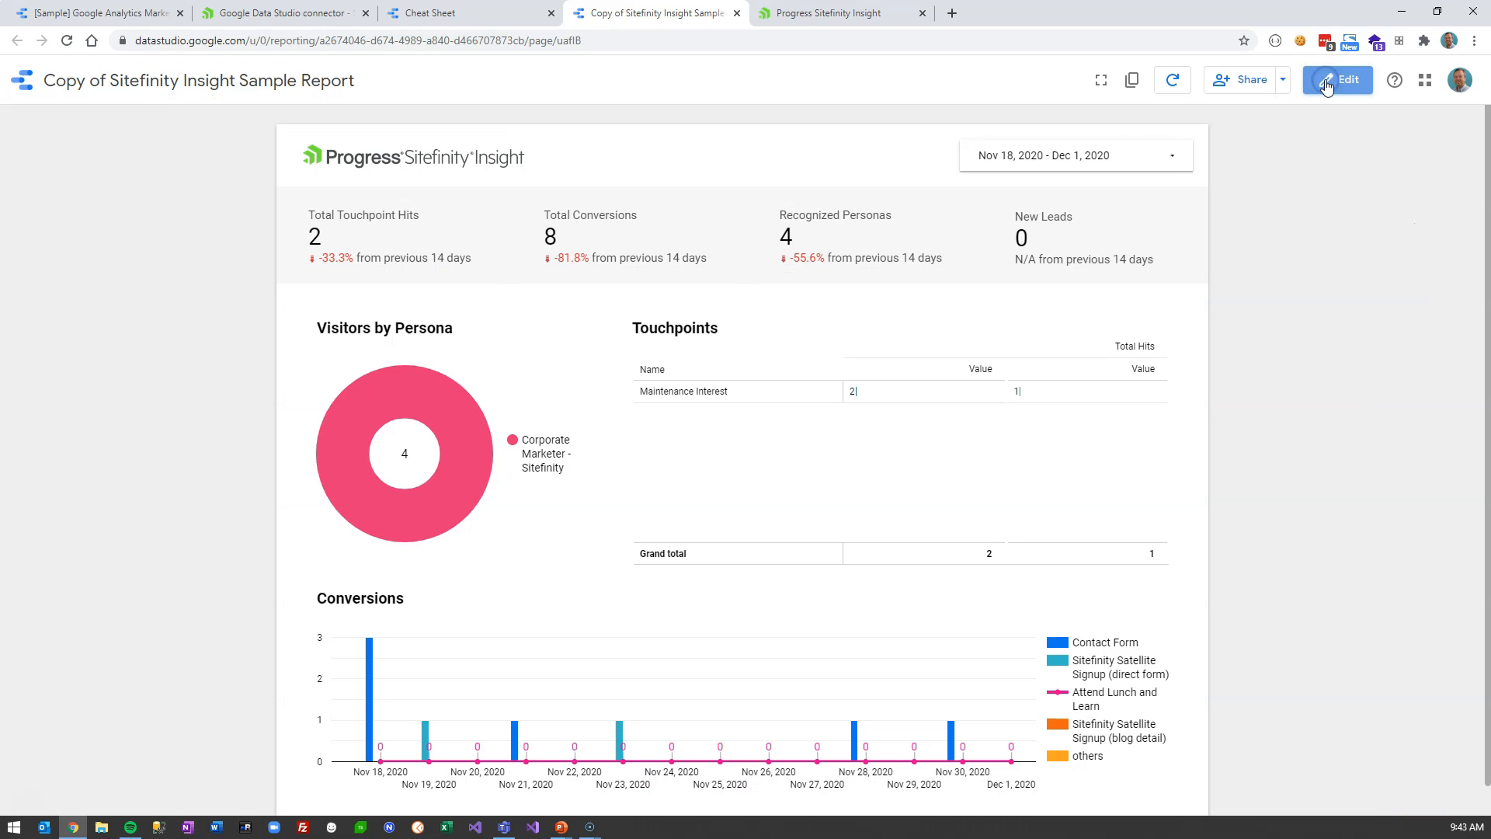
left_click(1061, 160)
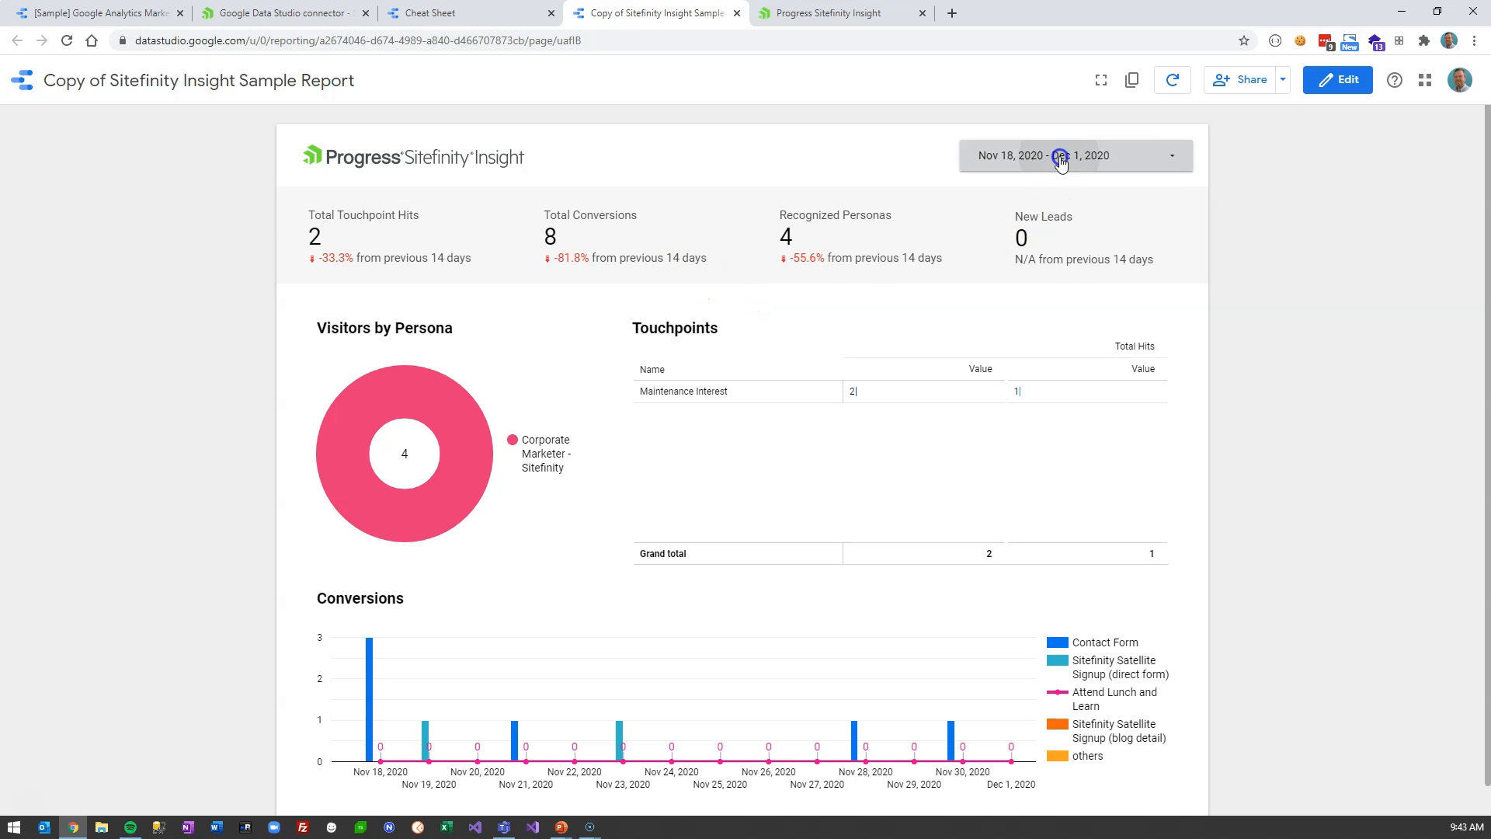
left_click(1165, 163)
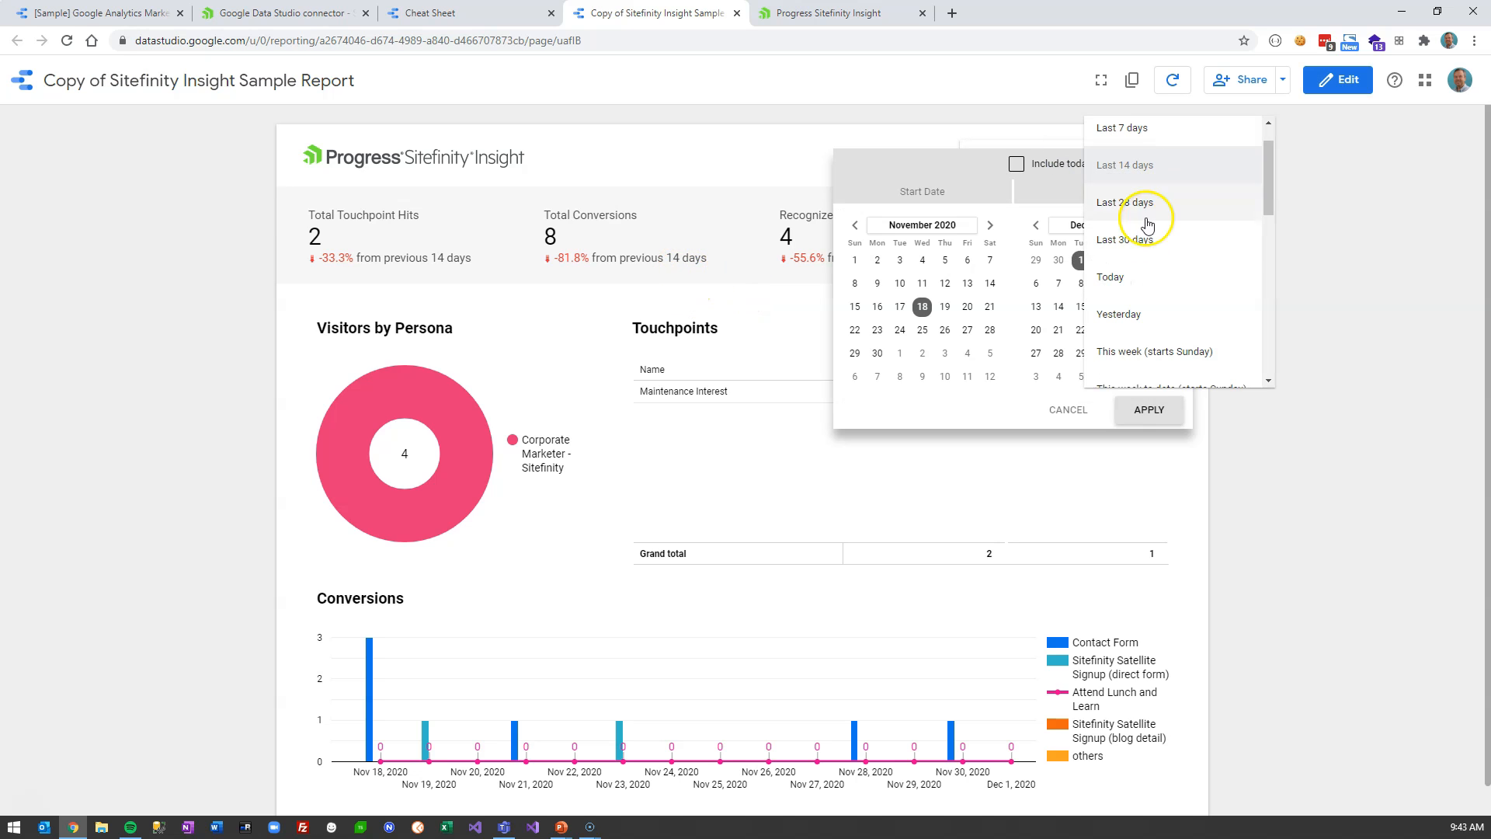
left_click(1126, 238)
left_click(1149, 409)
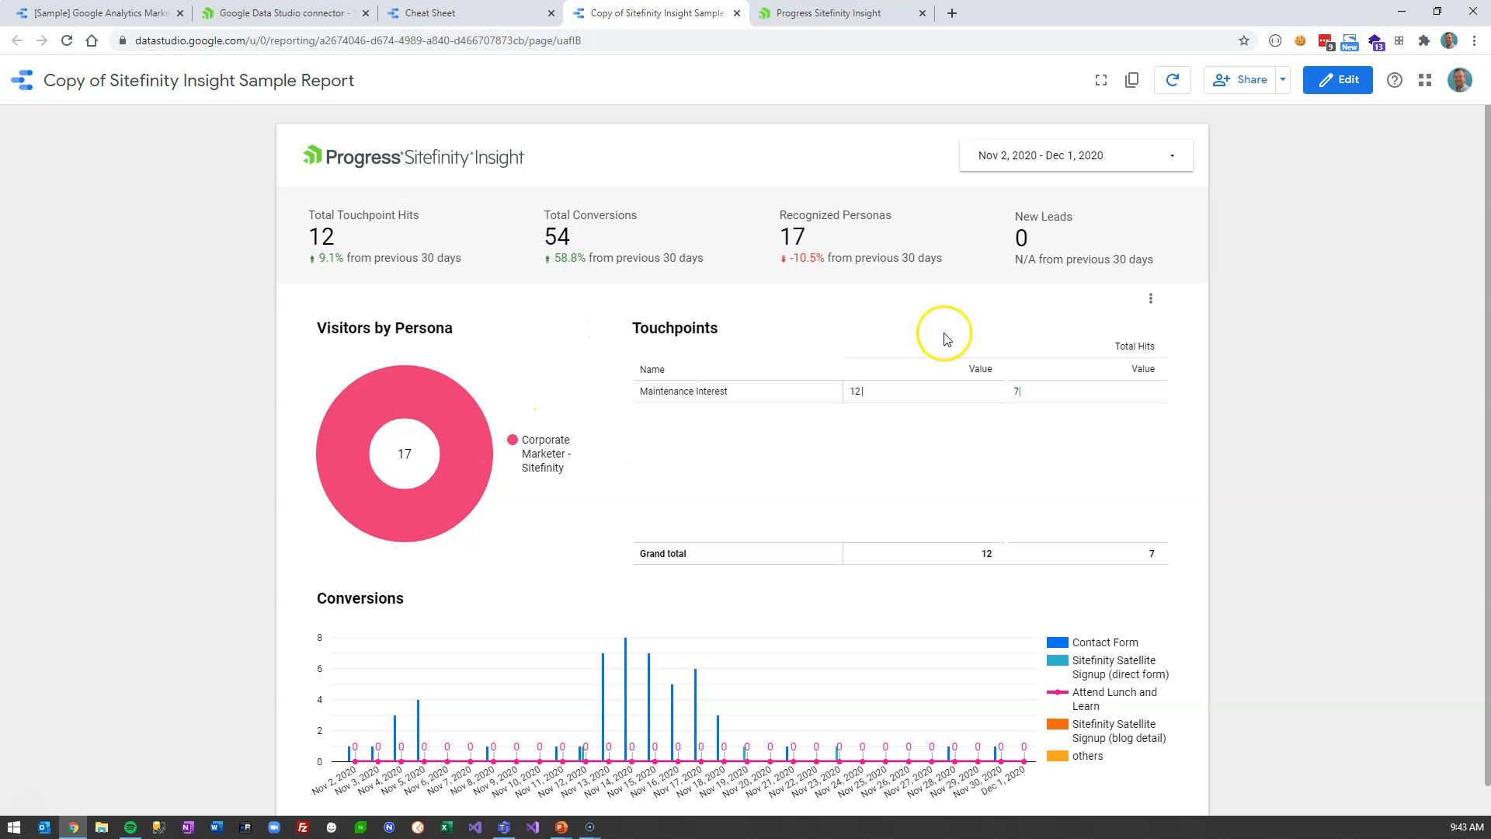
left_click(1339, 79)
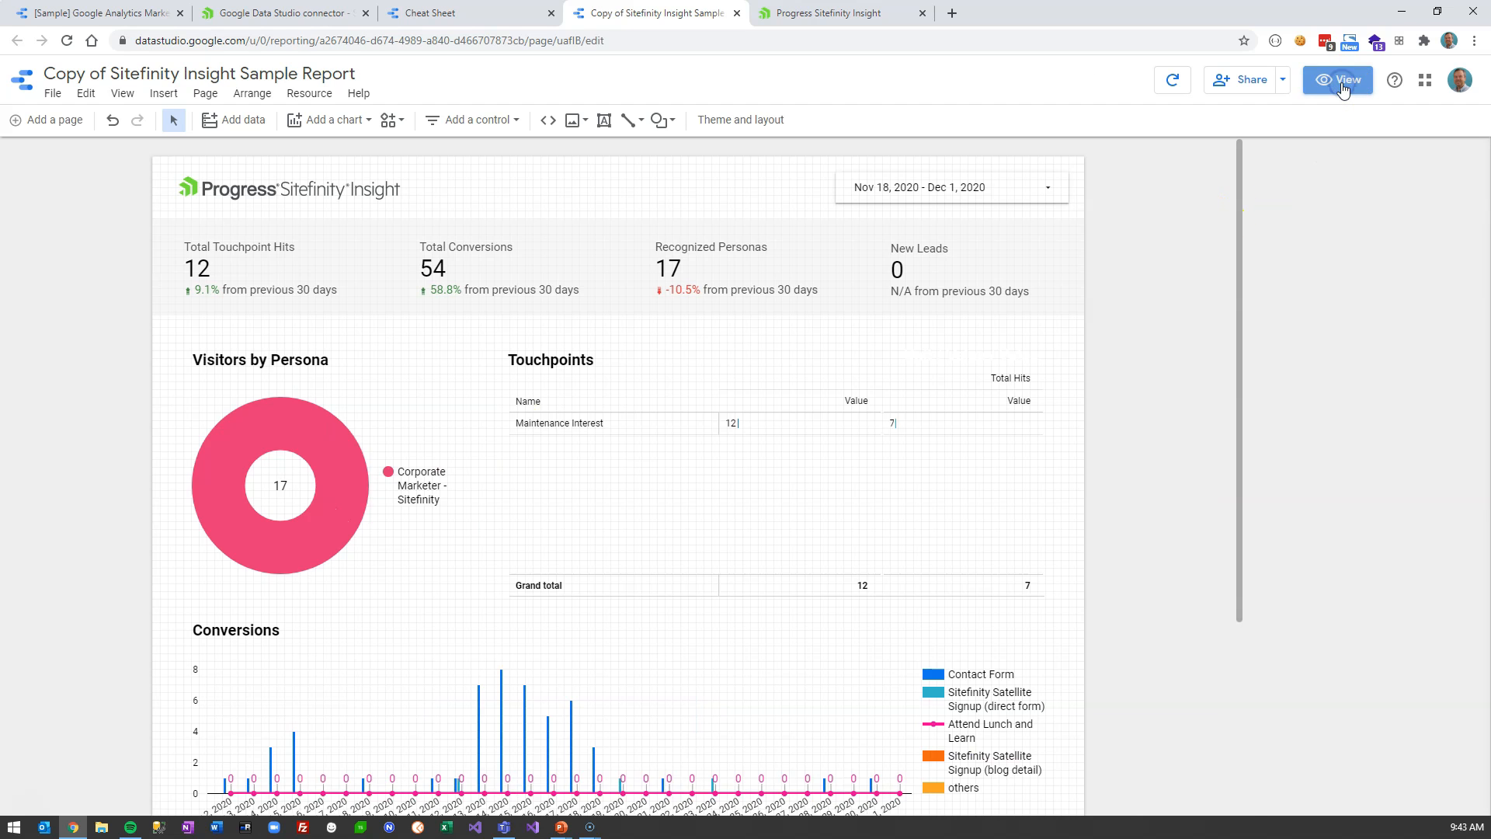
Examine the filter clauses of the Visitors by Persona pie chart and compare them with the Cheat Sheet table
left_click(345, 439)
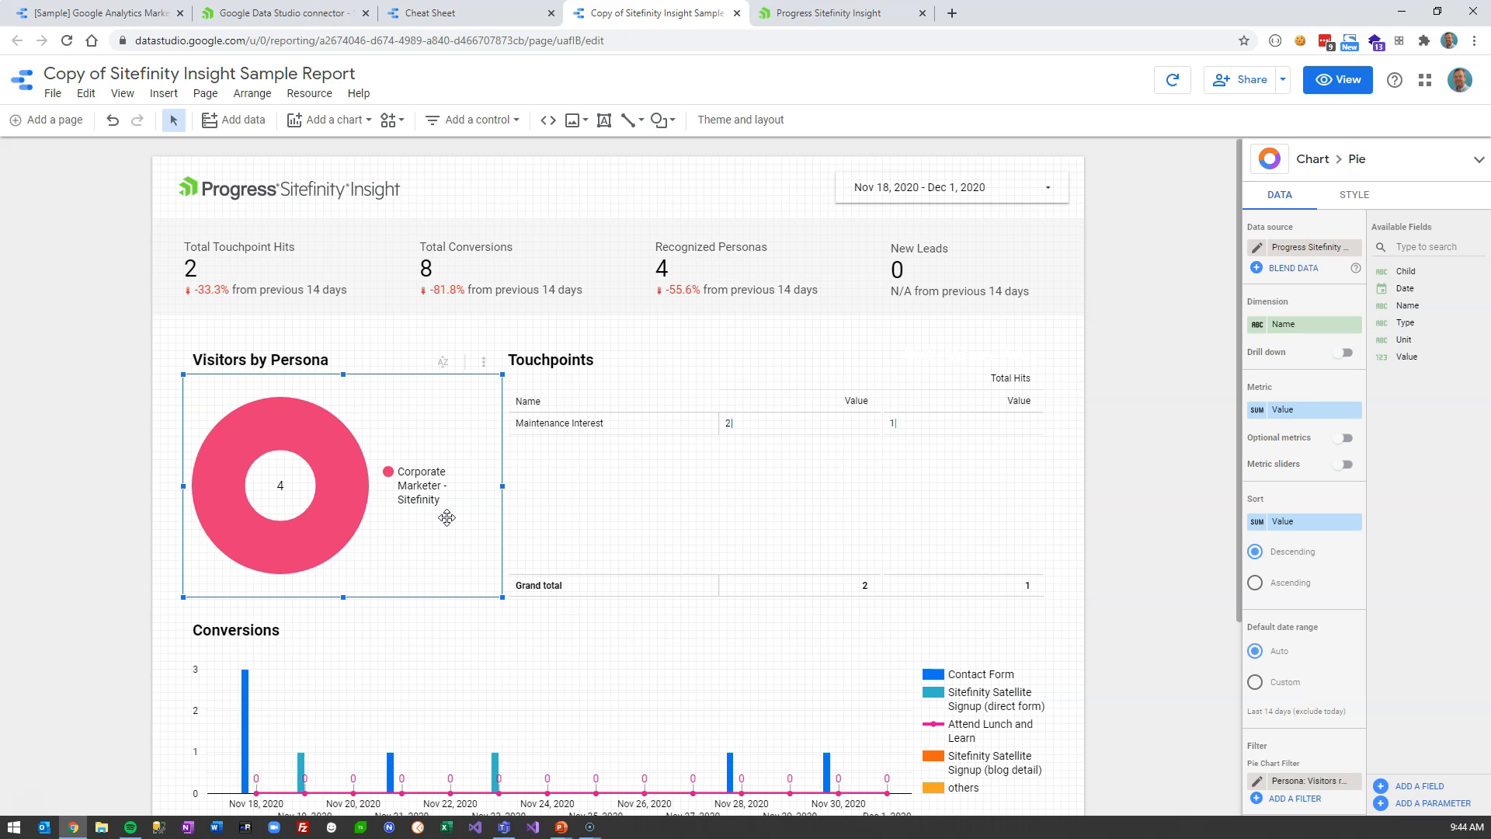
scroll(1308, 656, "down", 1)
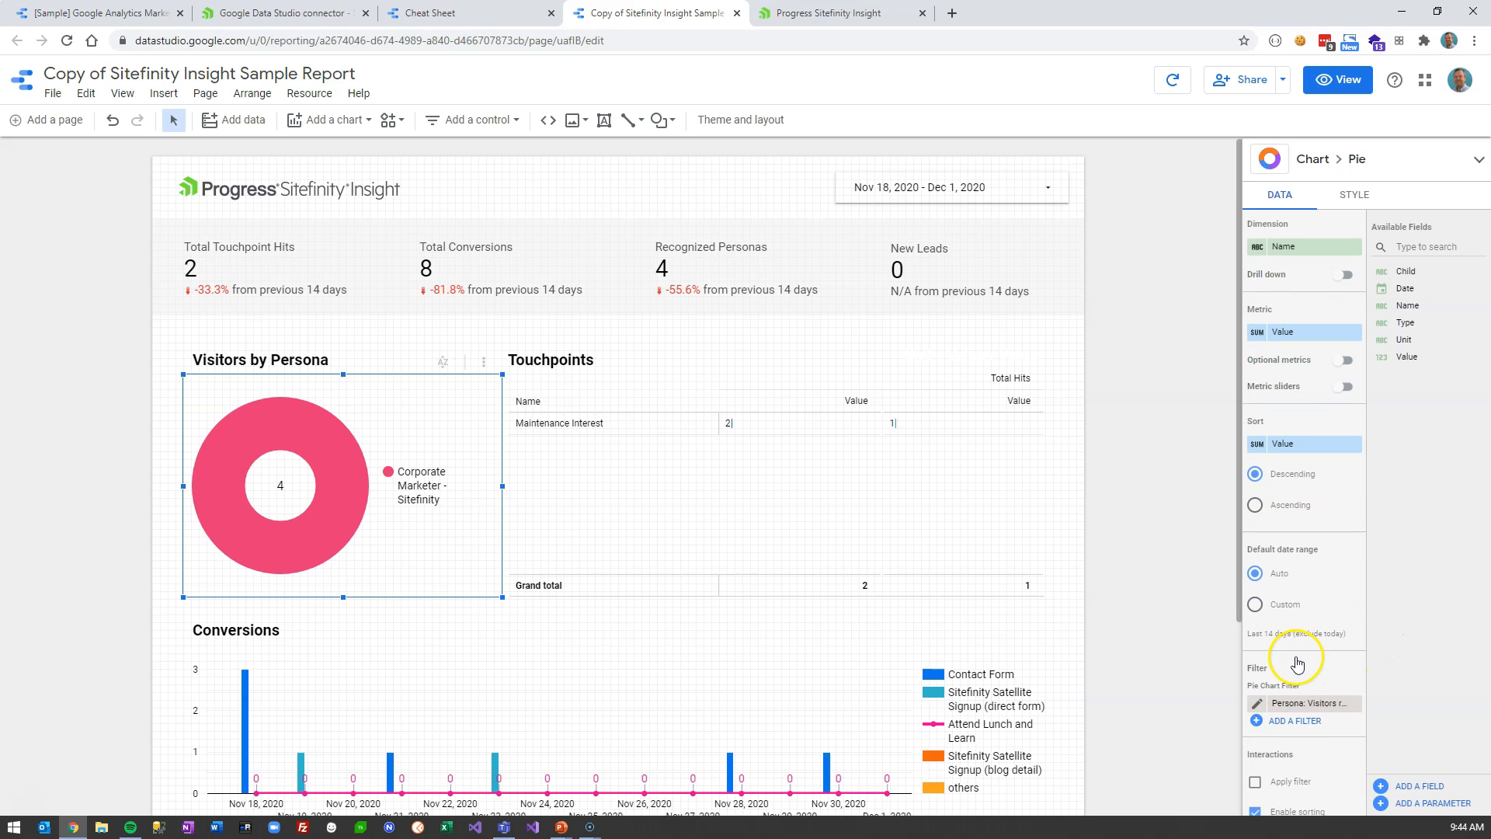
left_click(1259, 707)
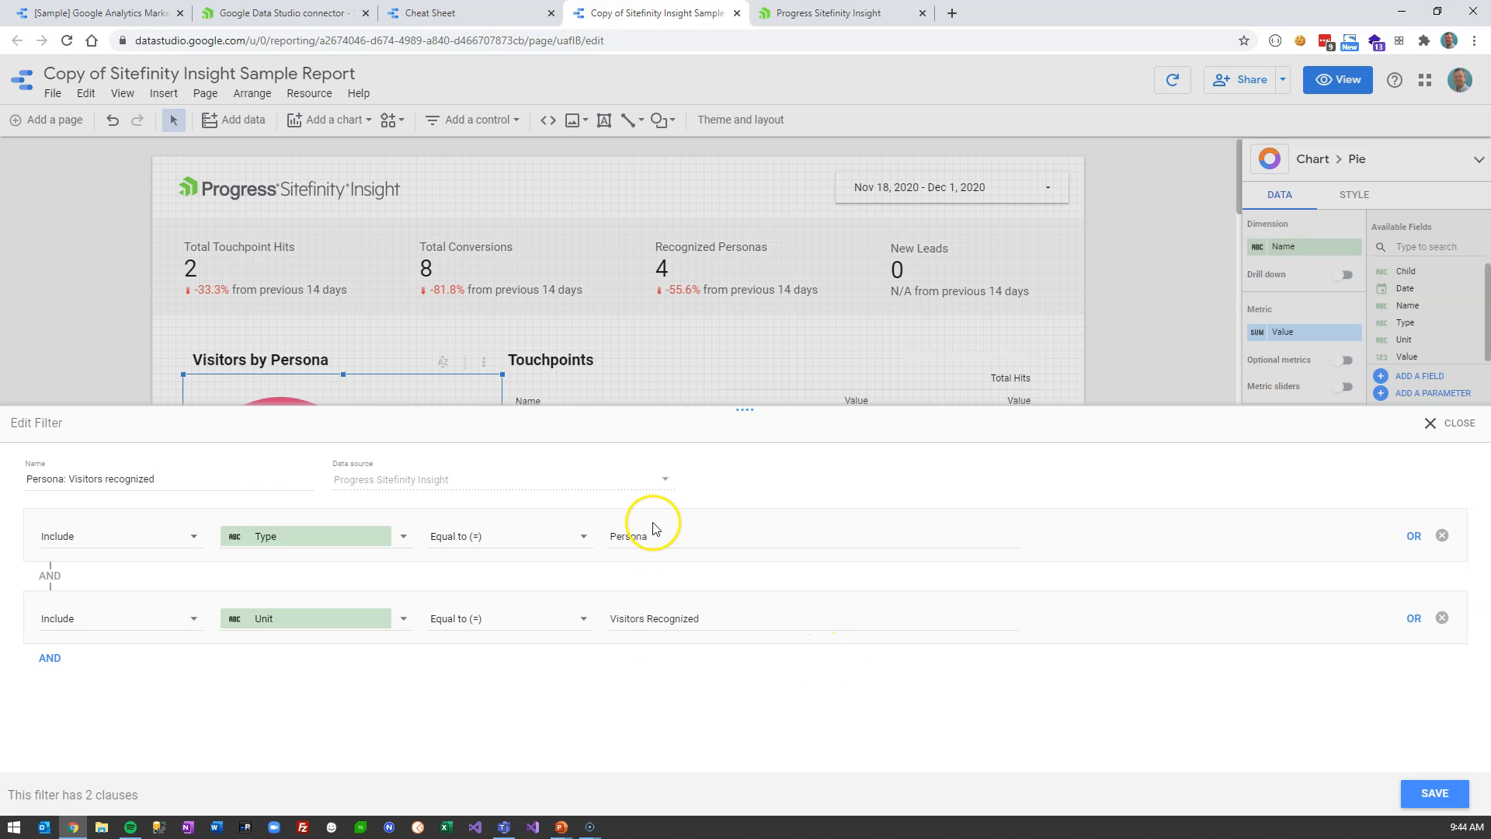
left_click(475, 23)
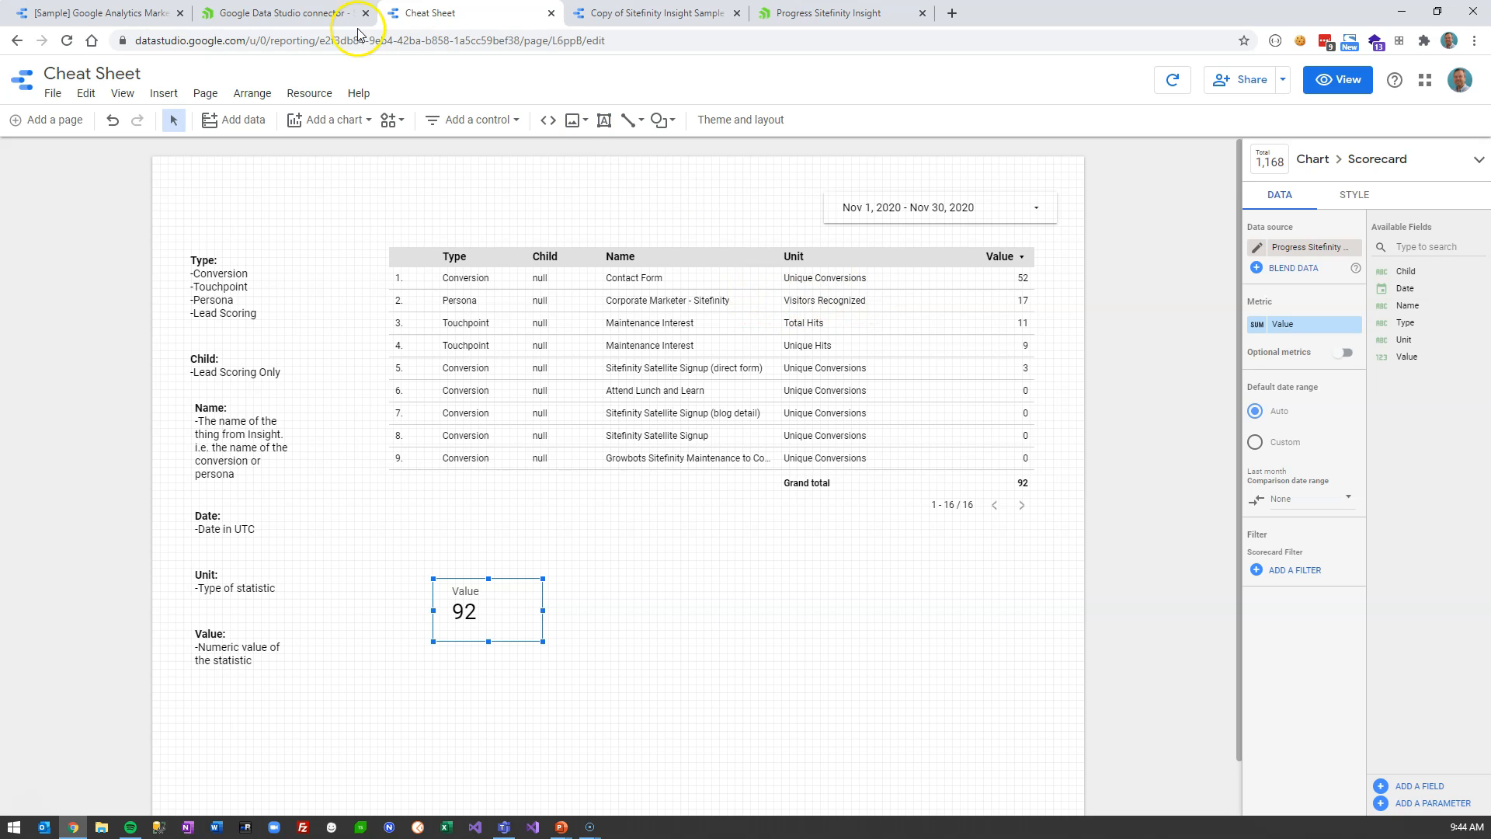
left_click(326, 12)
left_click(615, 13)
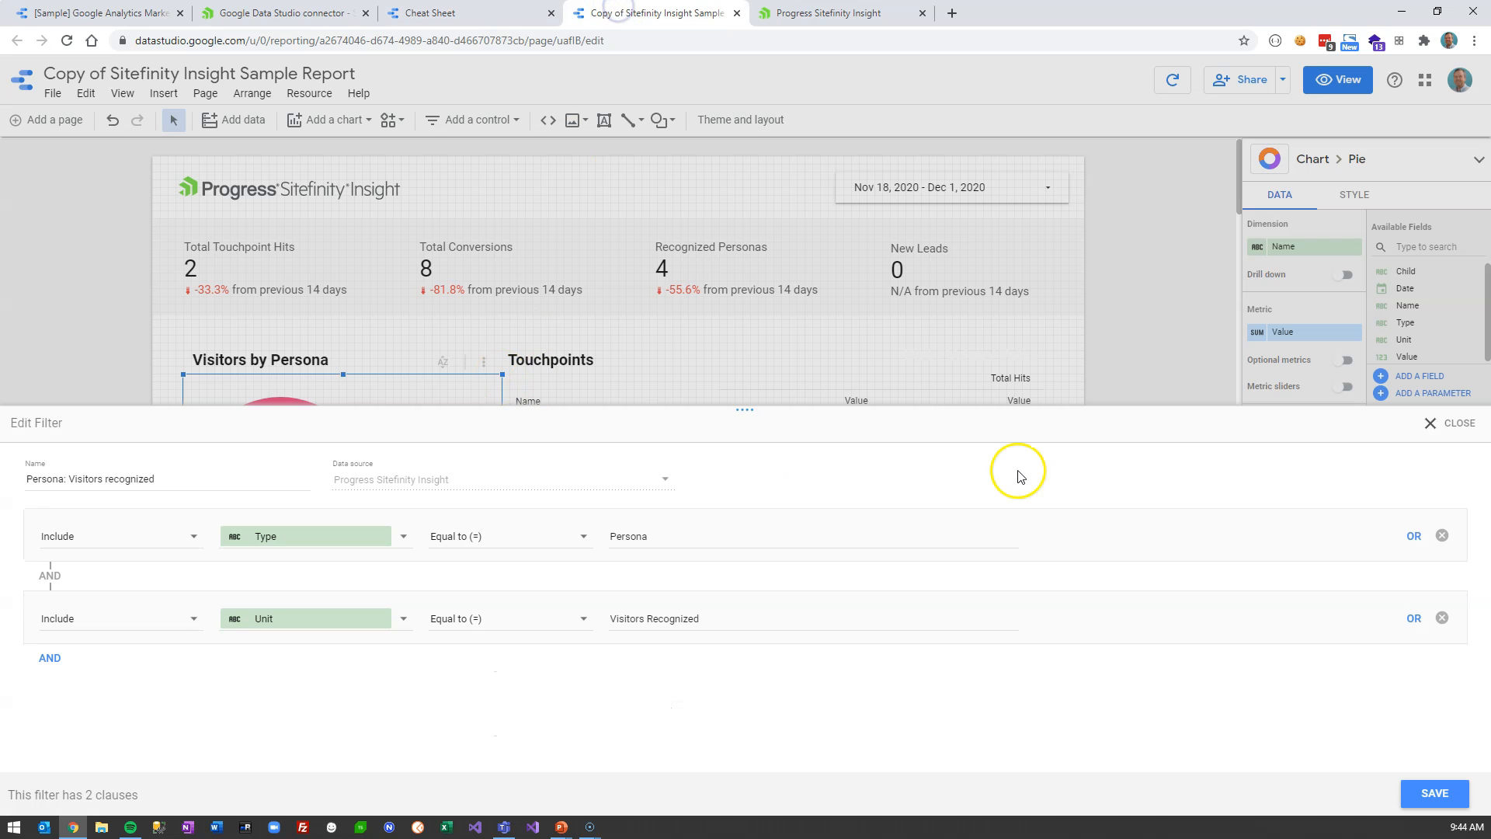
left_click(1453, 422)
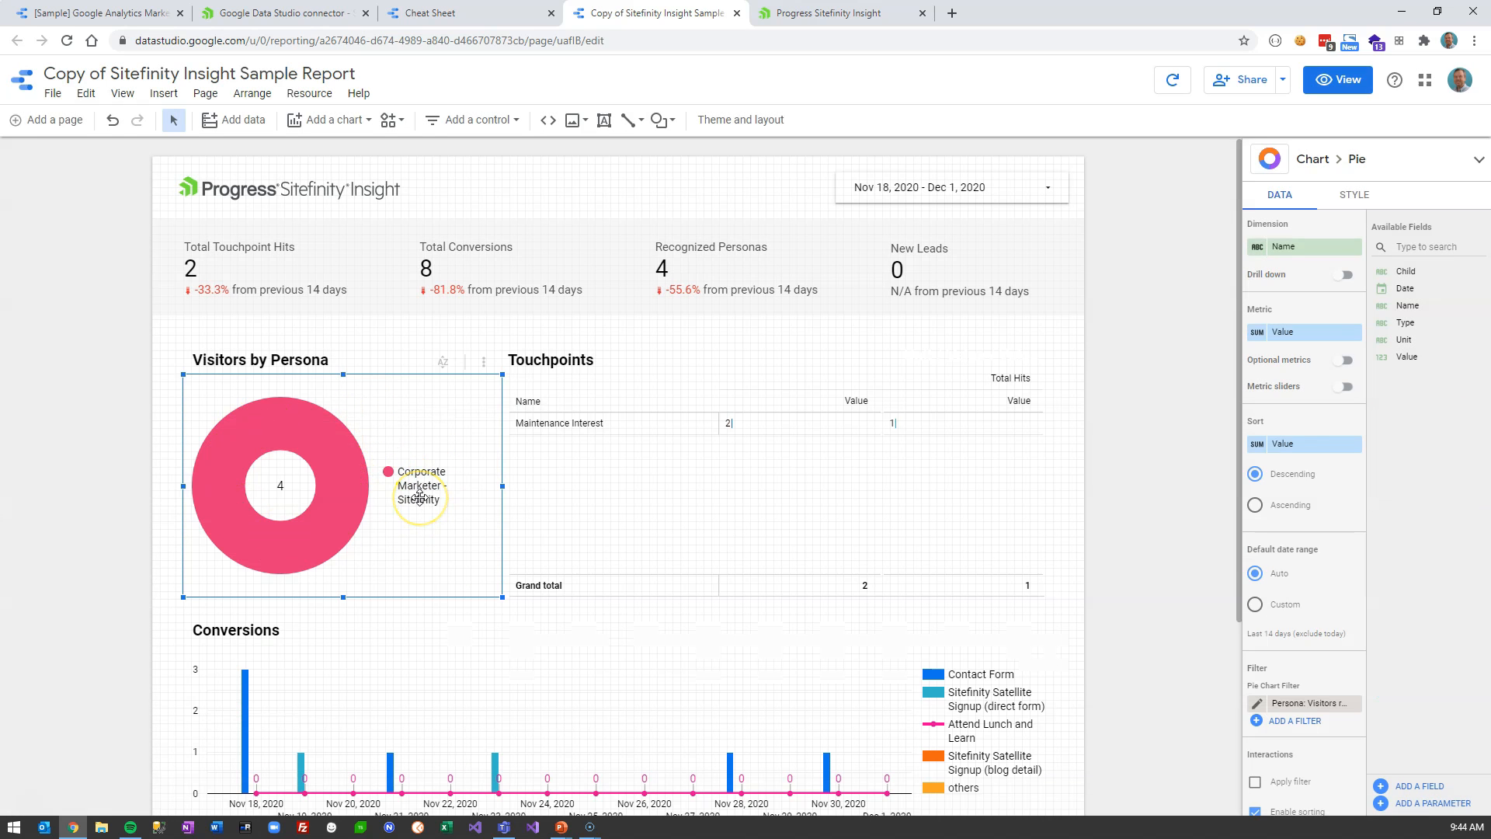
Delete the Conversions heading and the conversions chart beneath it from the sample report
scroll(413, 515, "down", 1)
left_click(590, 679)
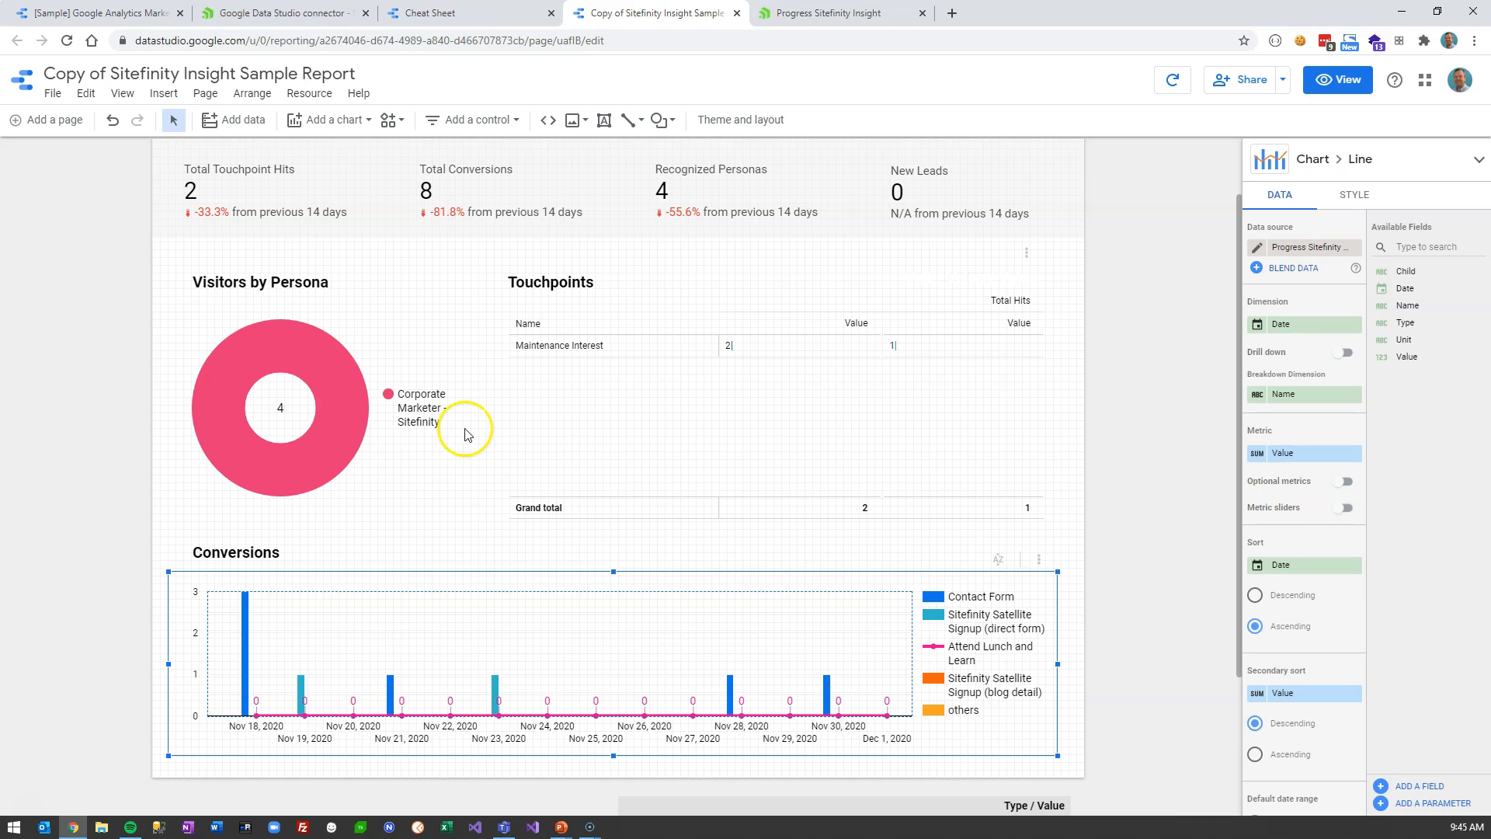
scroll(553, 466, "up", 1)
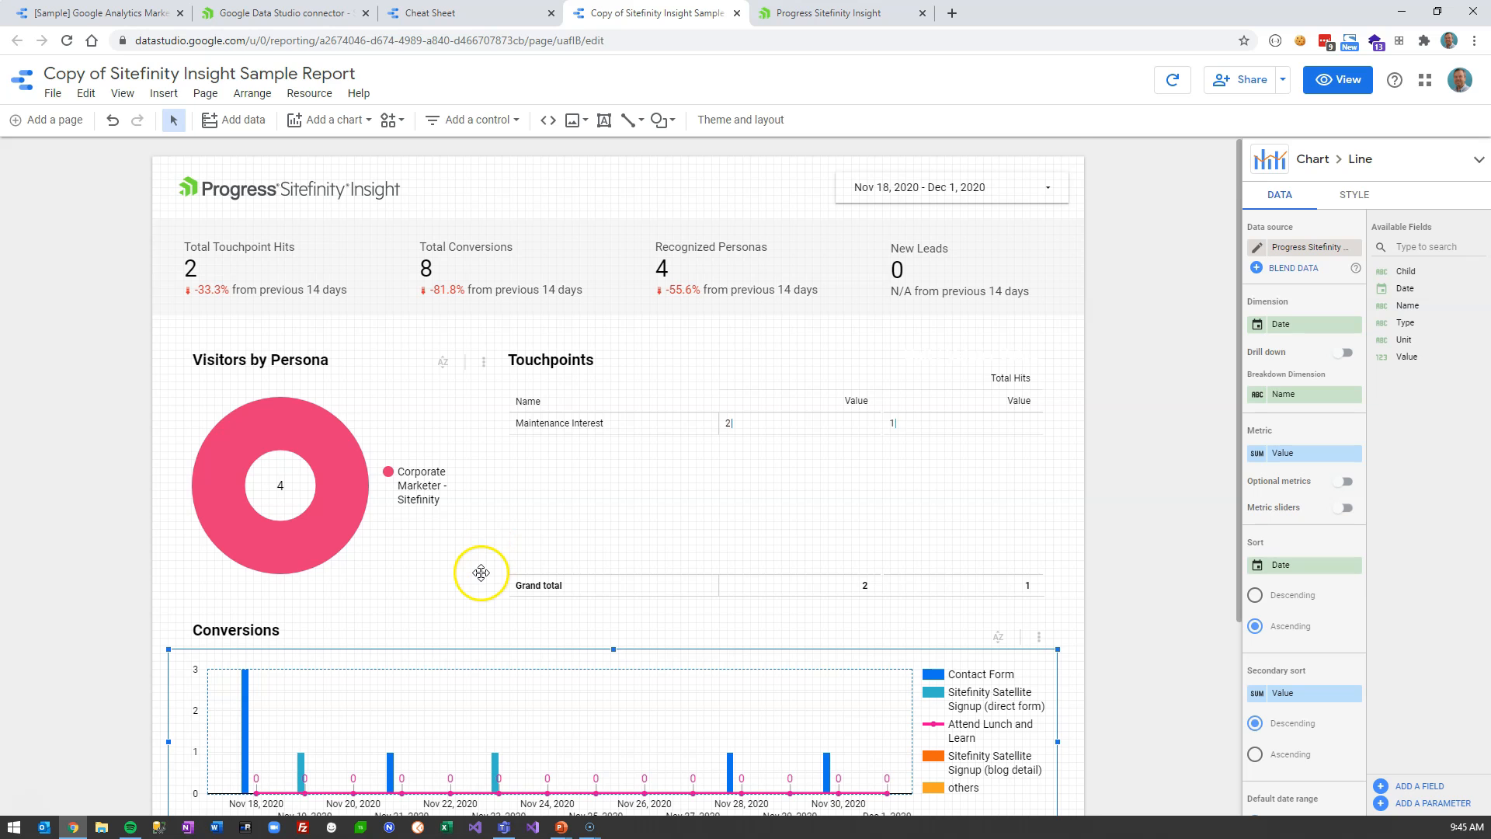
scroll(482, 574, "down", 1)
left_click(182, 517)
left_click(227, 573)
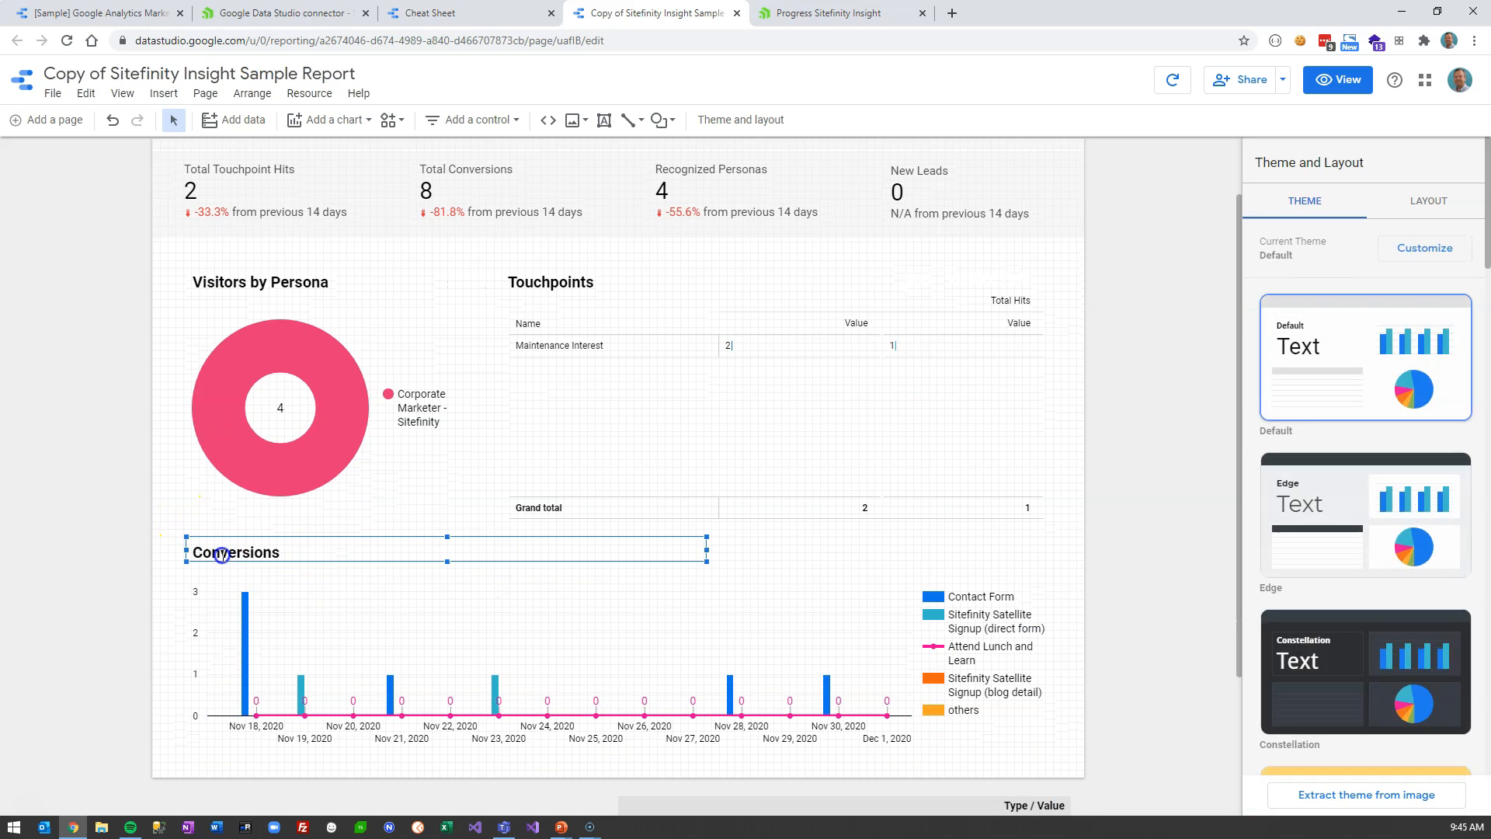
key("Delete")
left_click(427, 641)
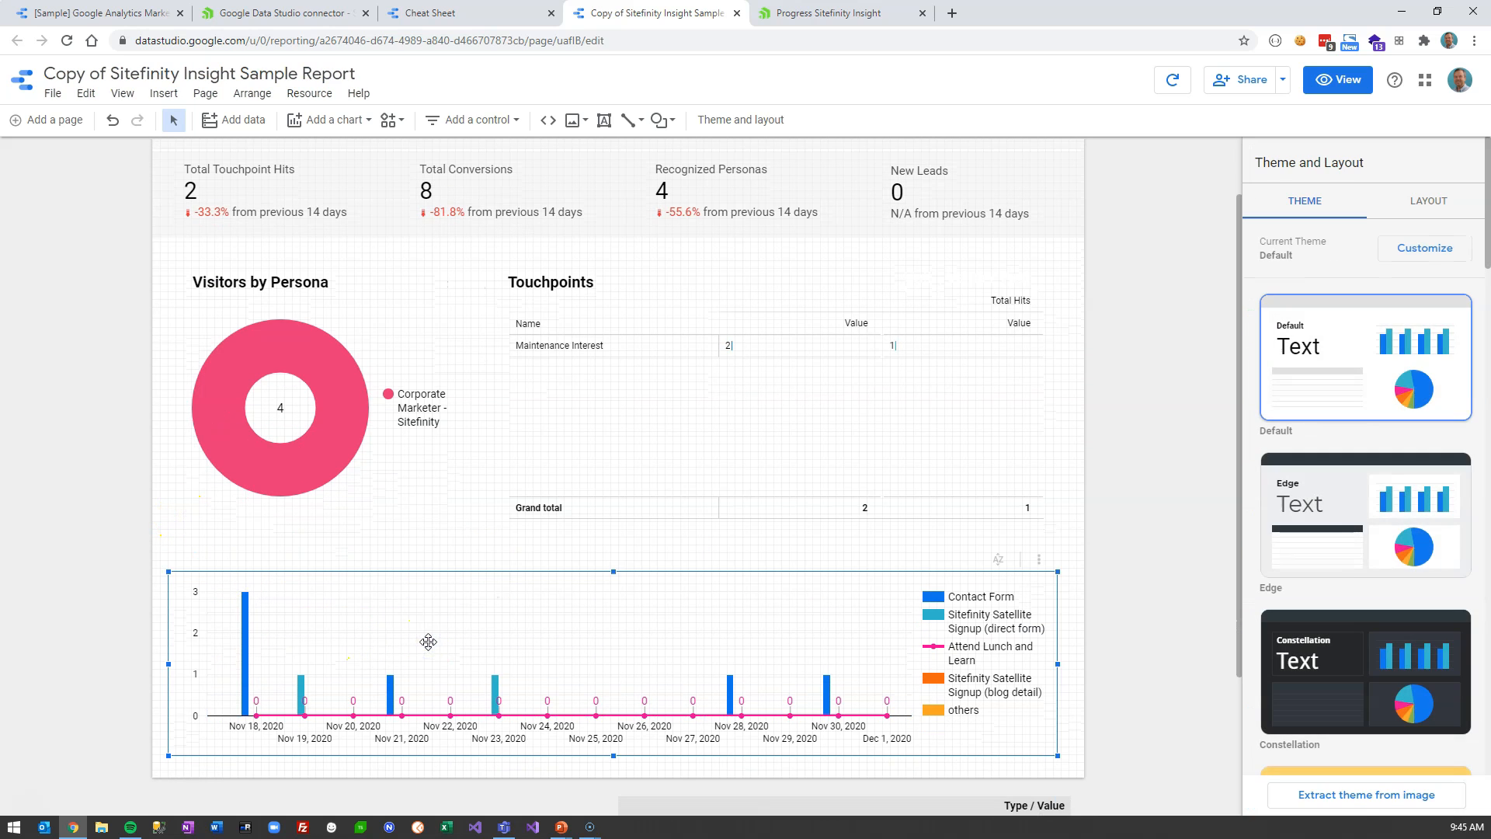
key("Delete")
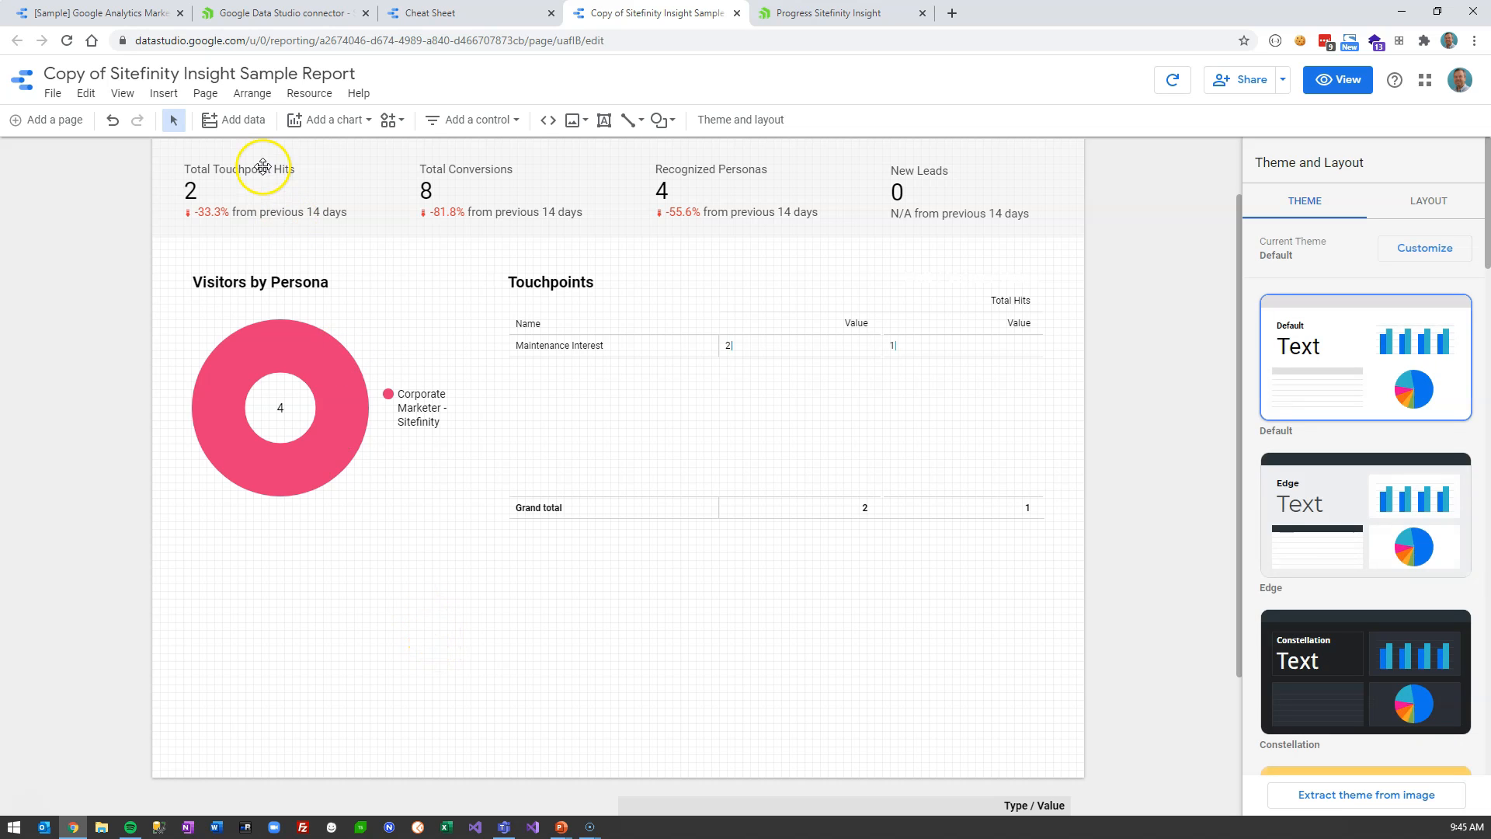
left_click(257, 124)
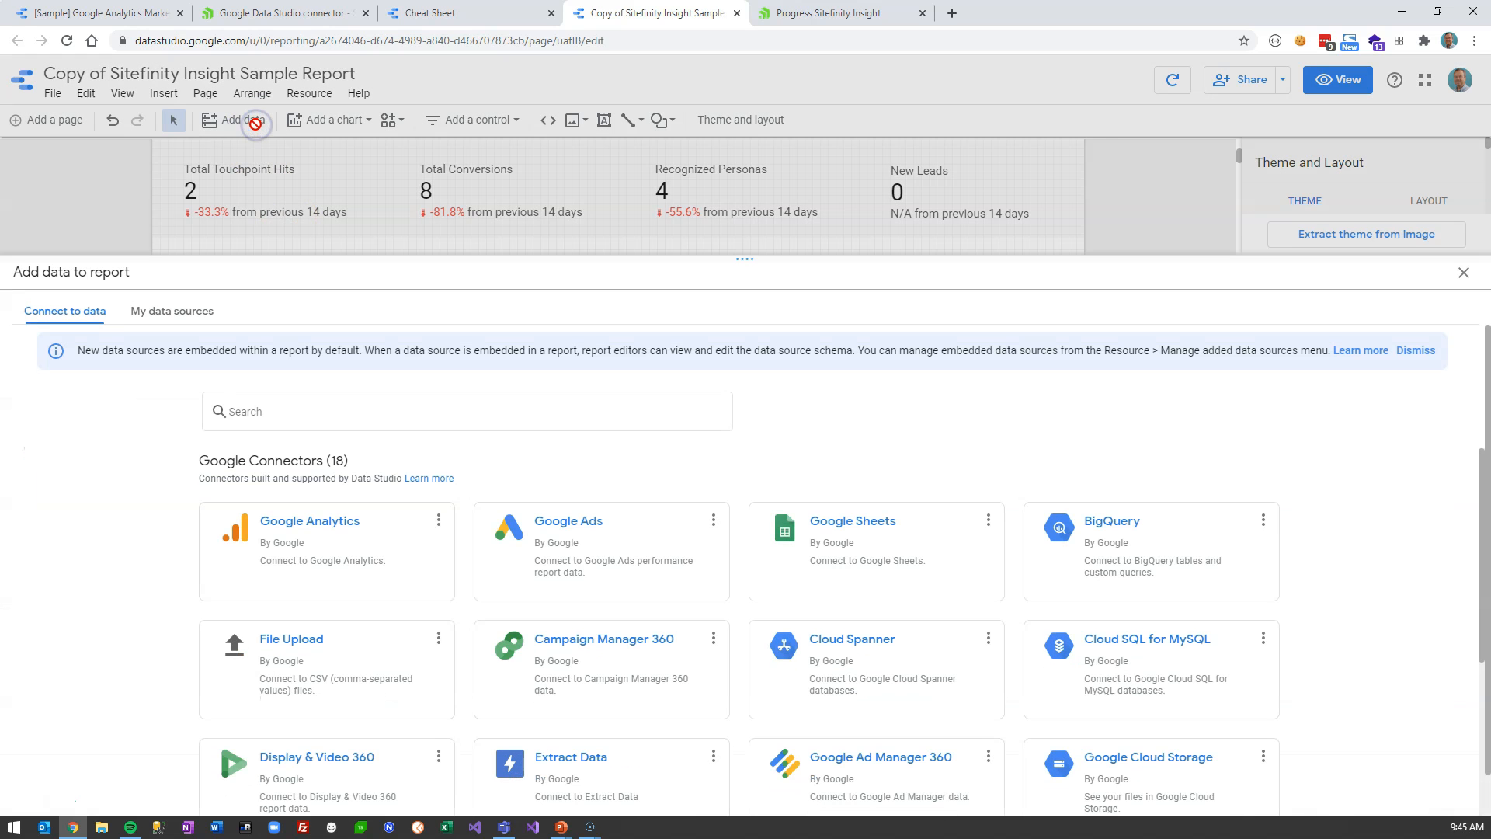
left_click(373, 551)
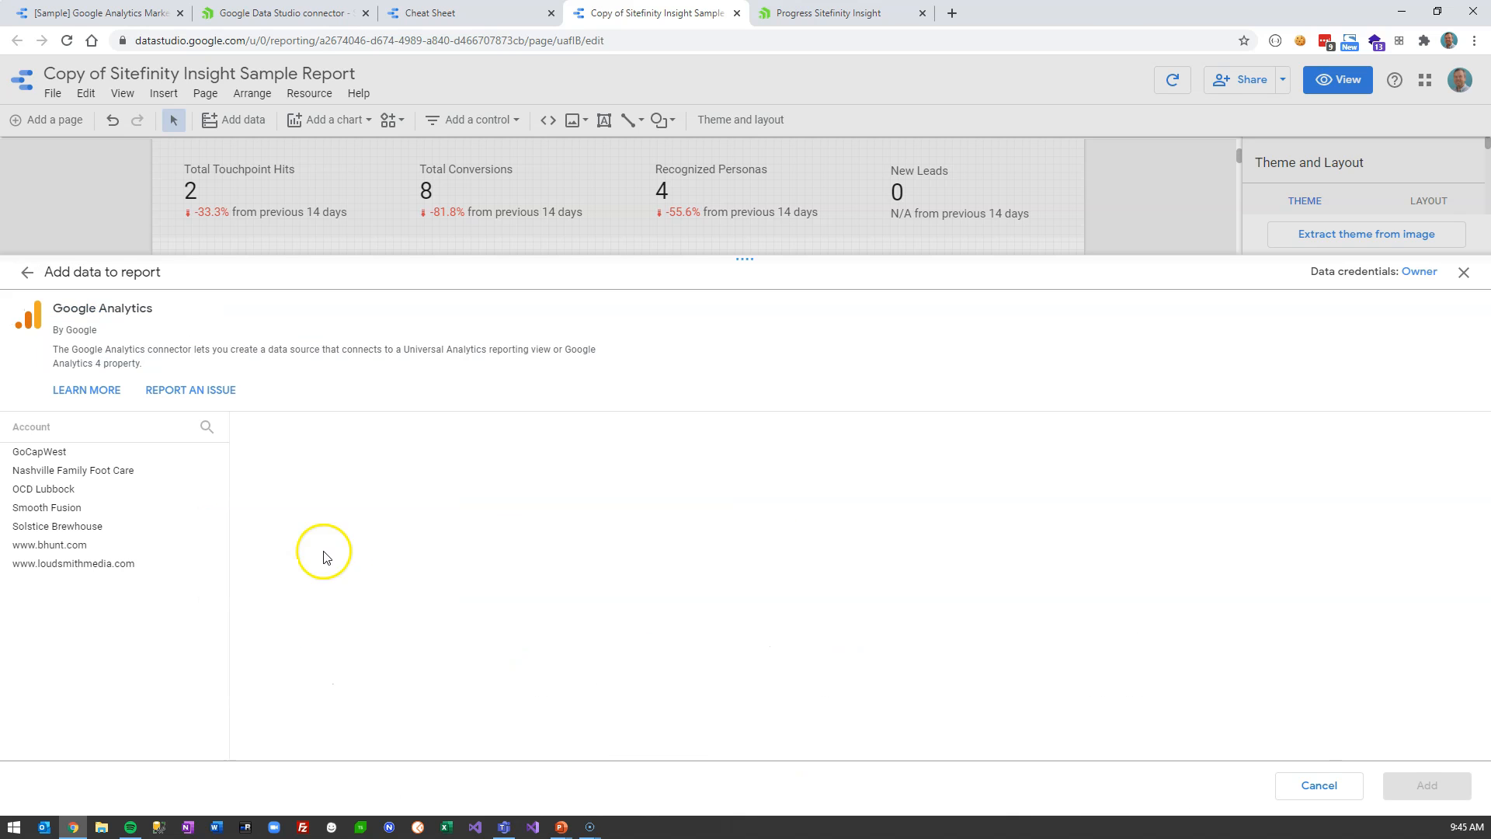
left_click(72, 507)
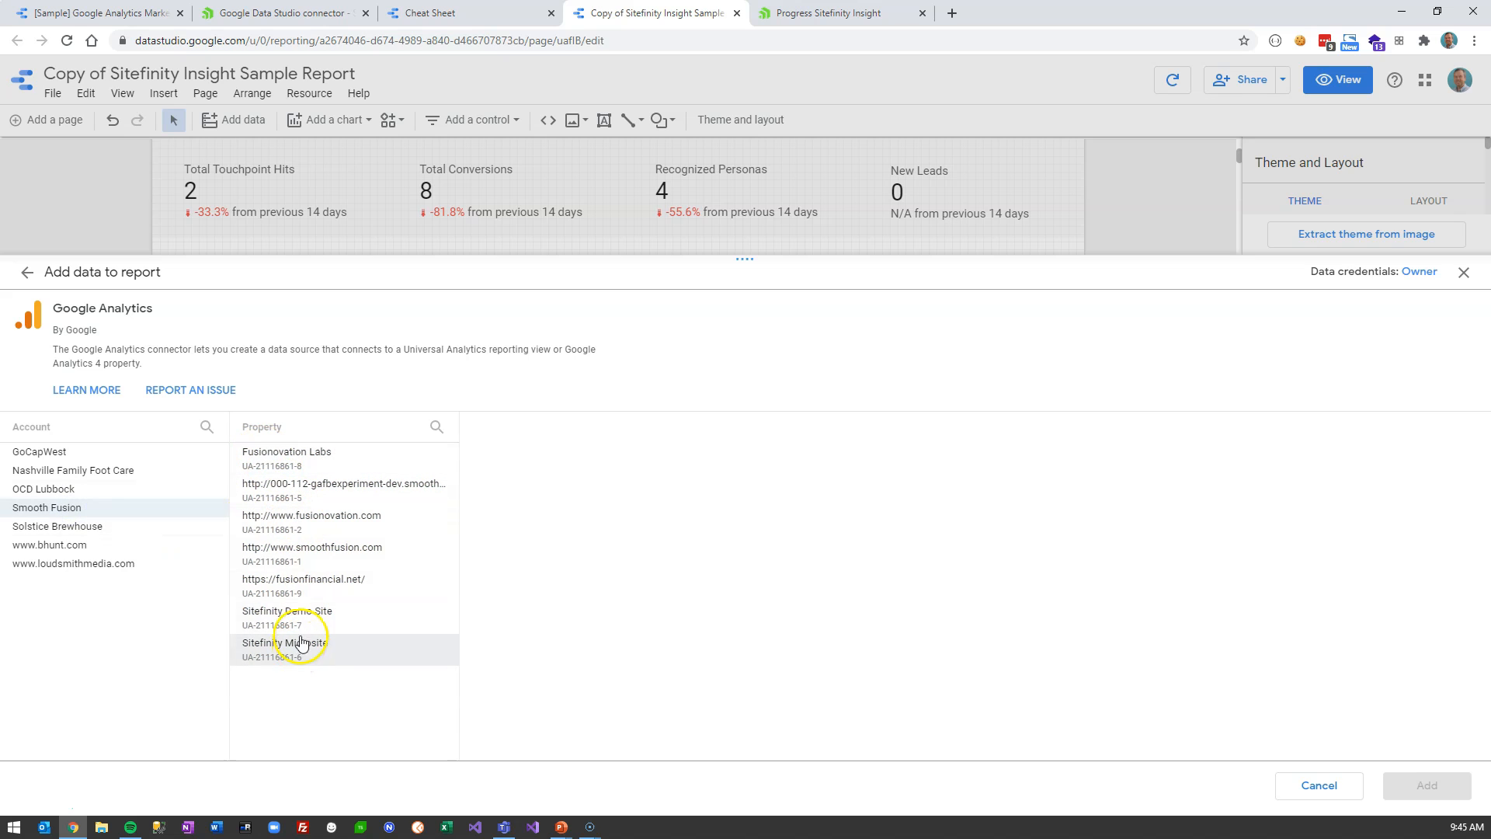
left_click(314, 551)
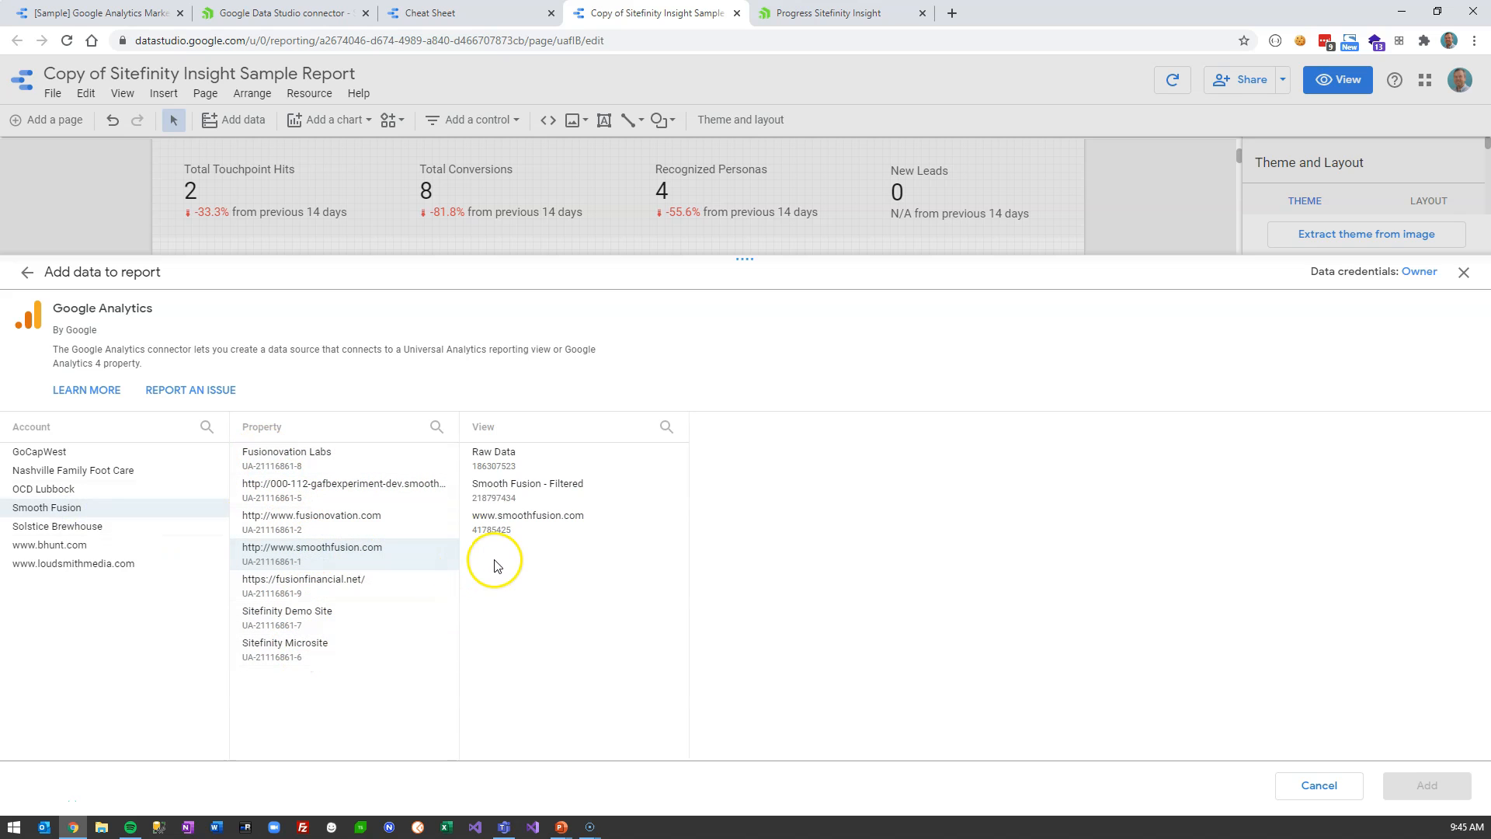
left_click(500, 531)
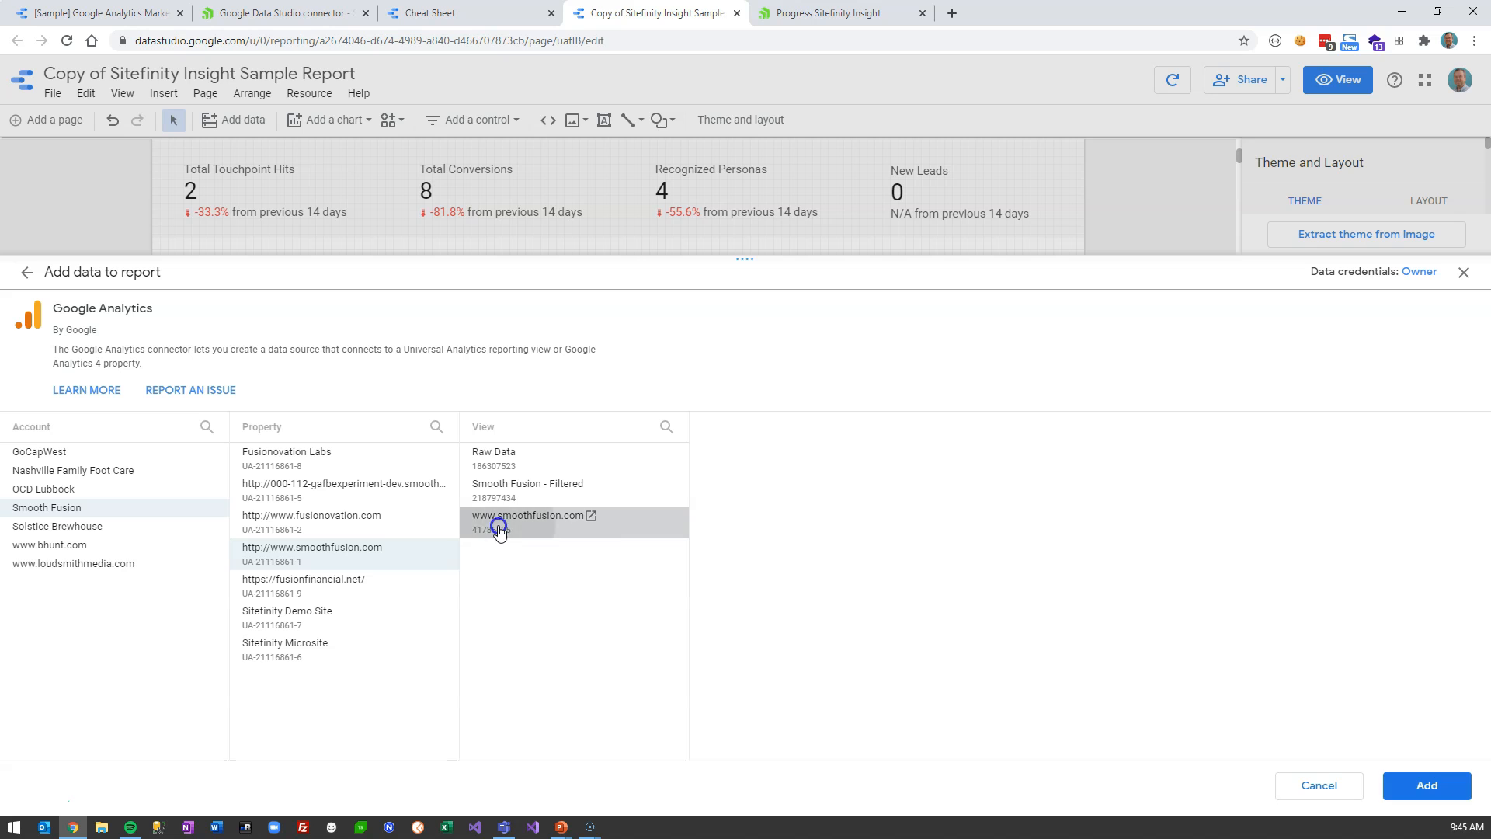
left_click(1405, 785)
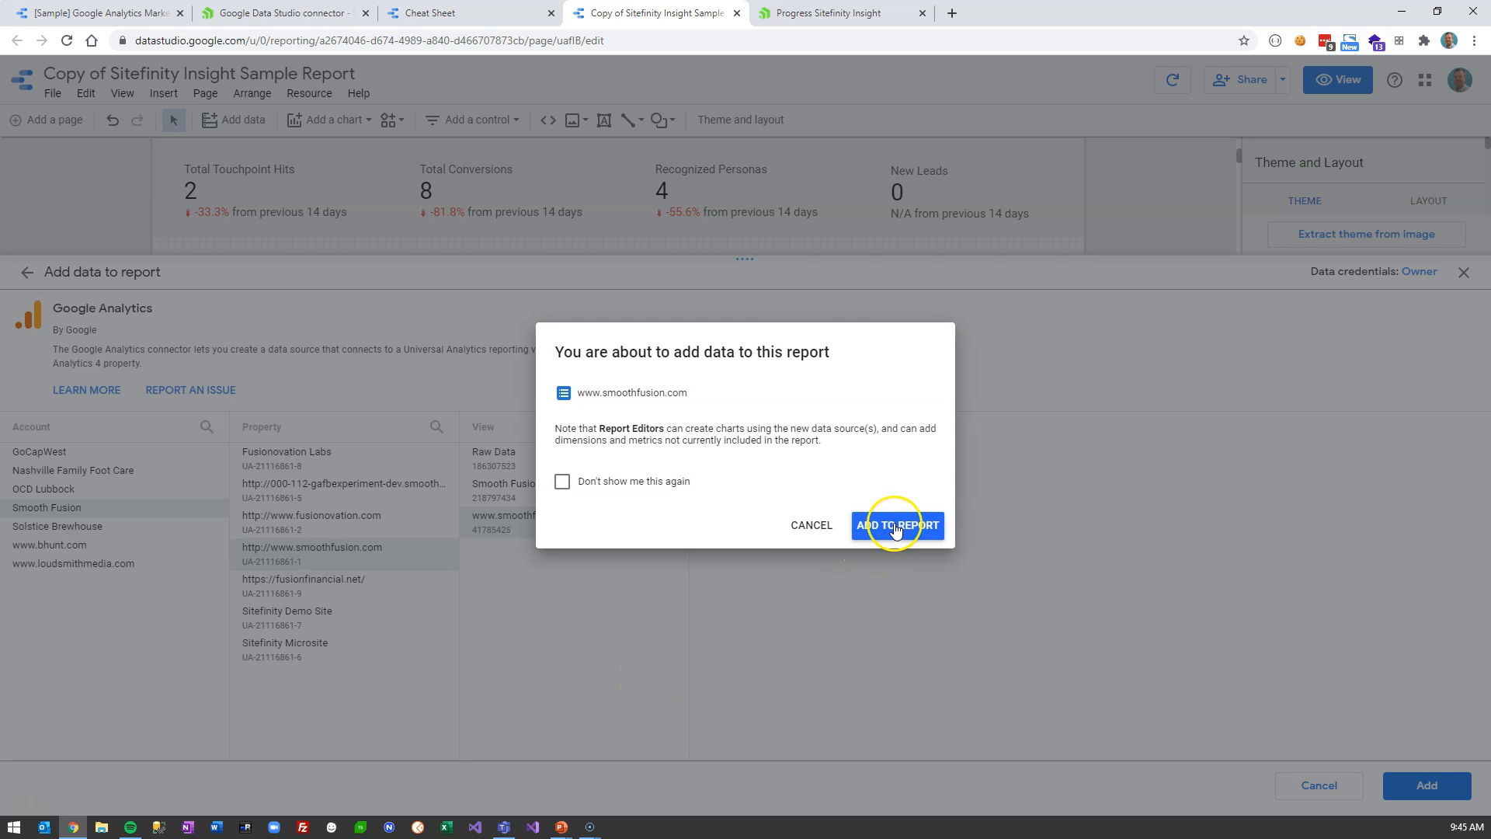
left_click(895, 527)
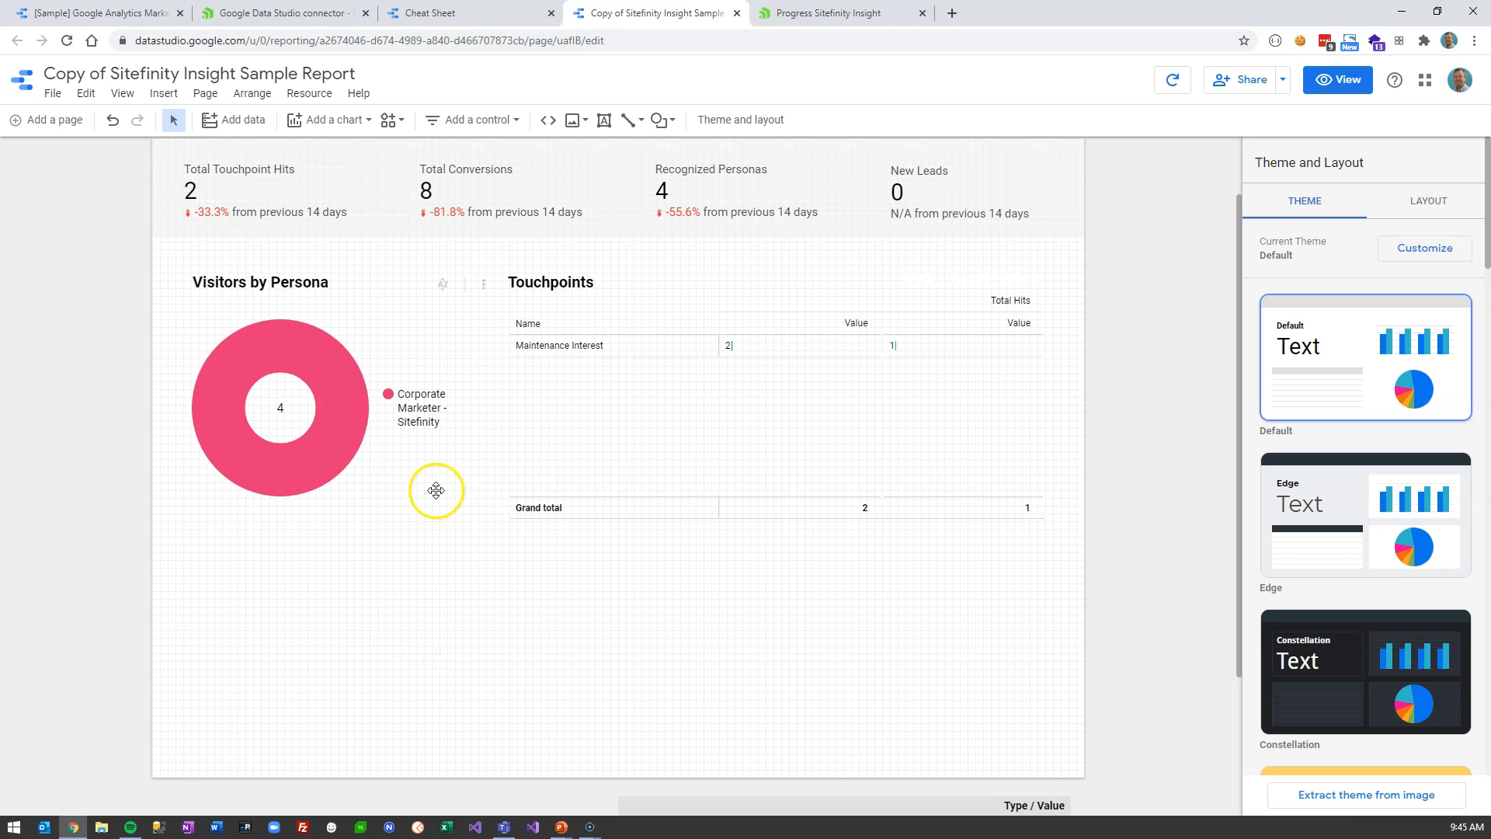
left_click(339, 127)
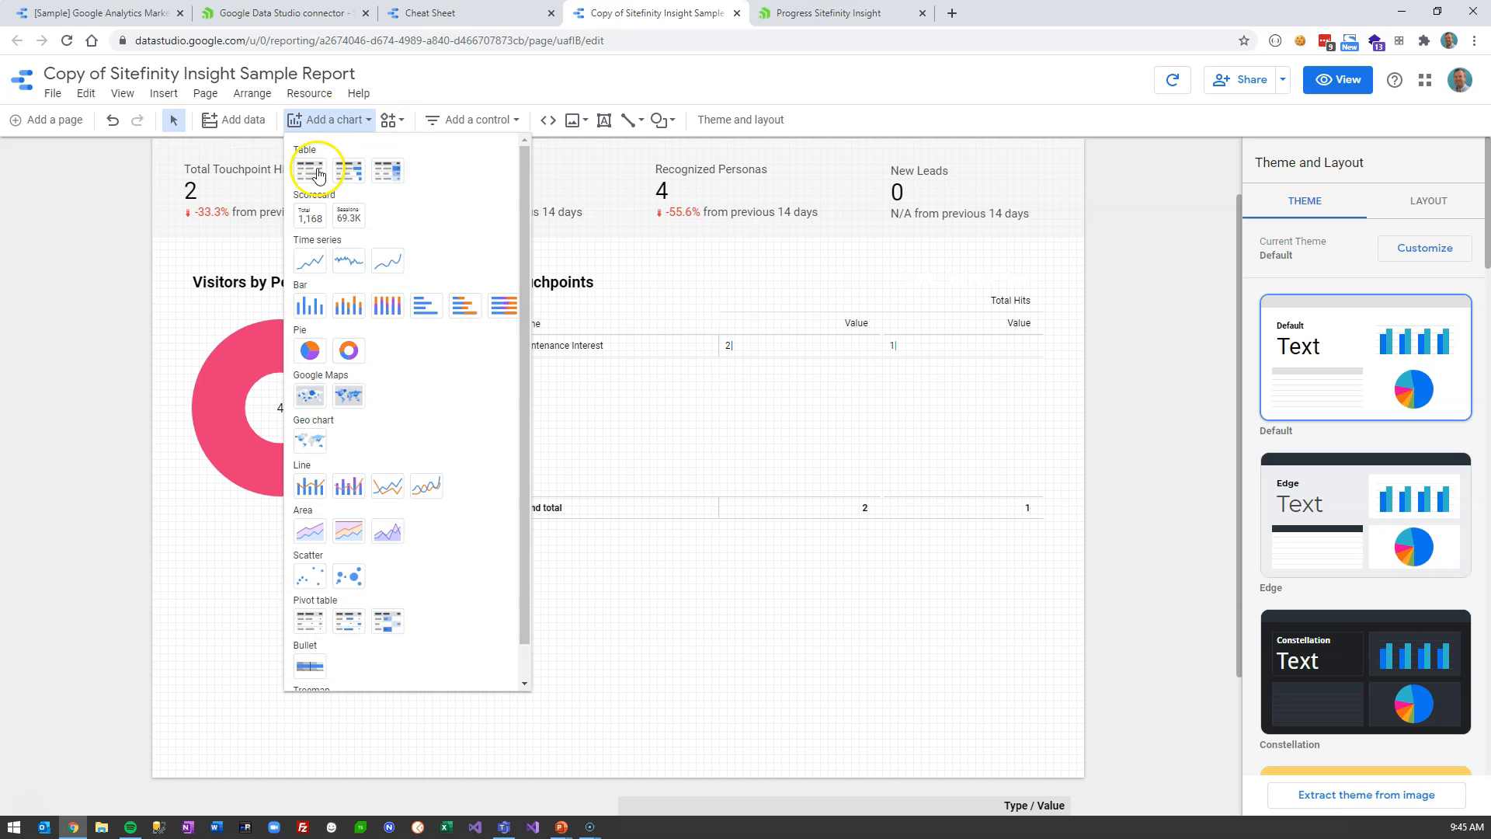
left_click(309, 213)
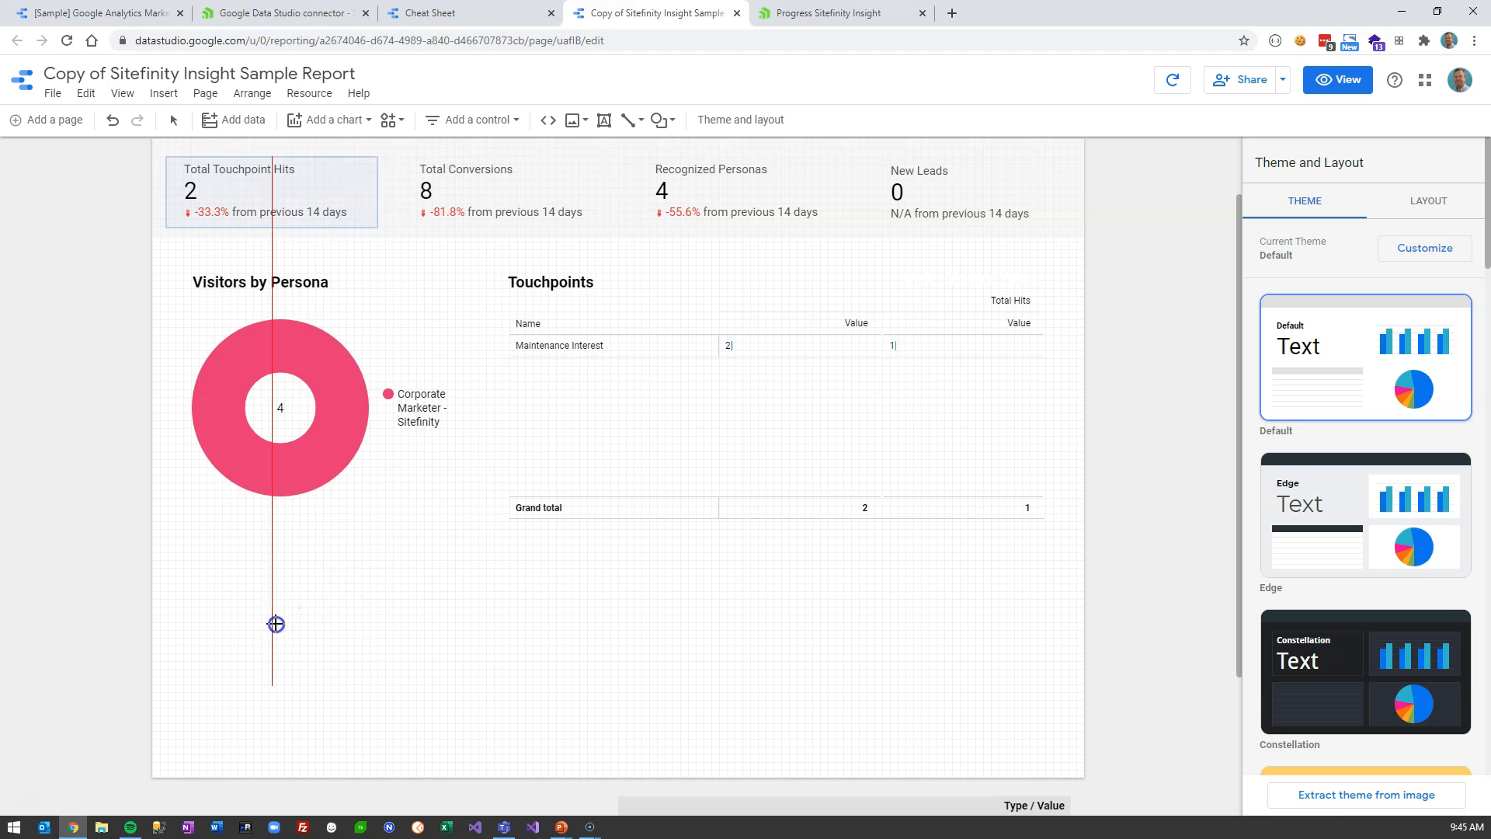
left_click(273, 624)
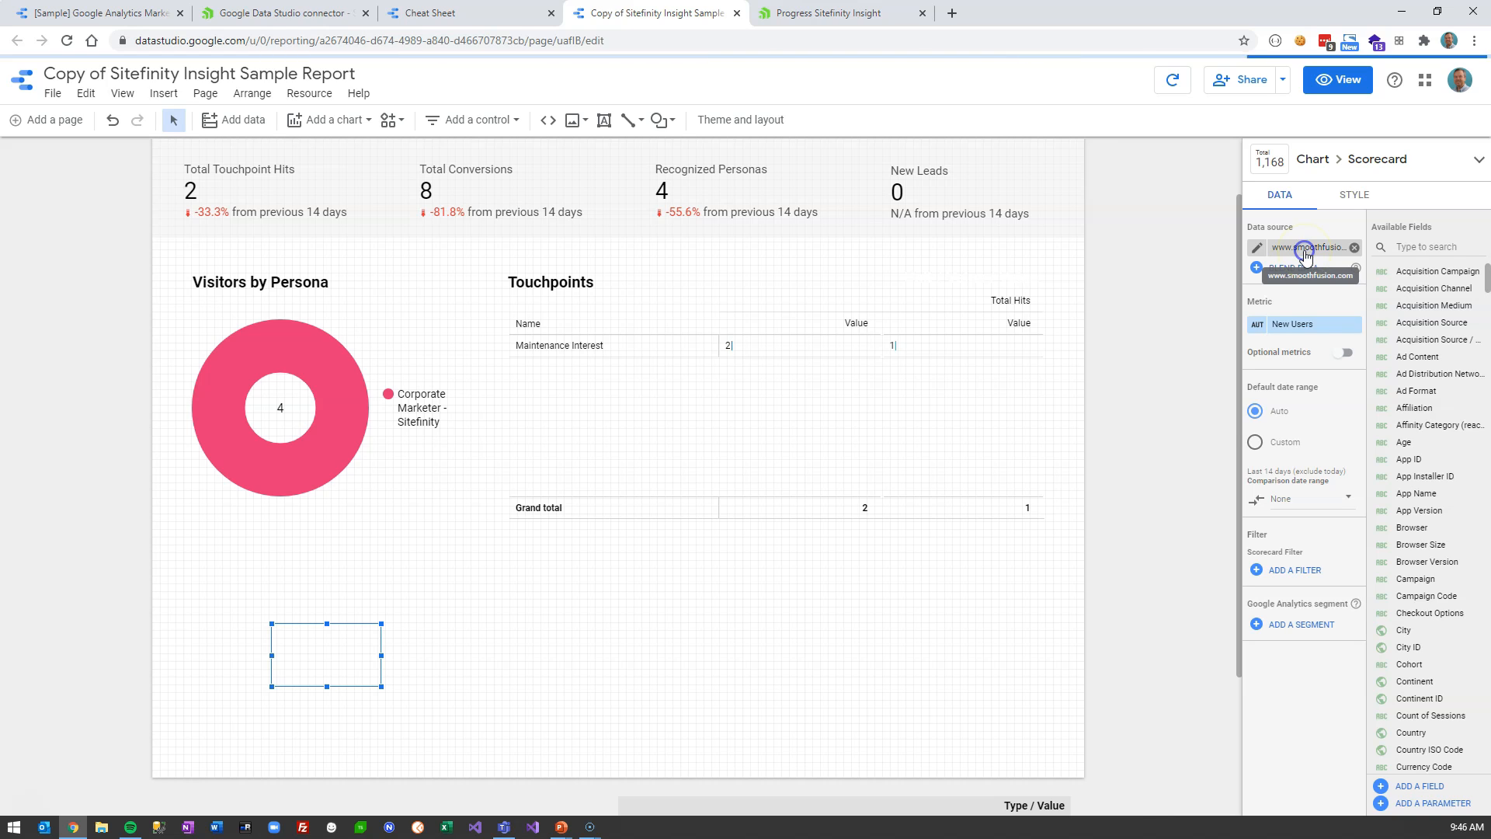
left_click(1330, 300)
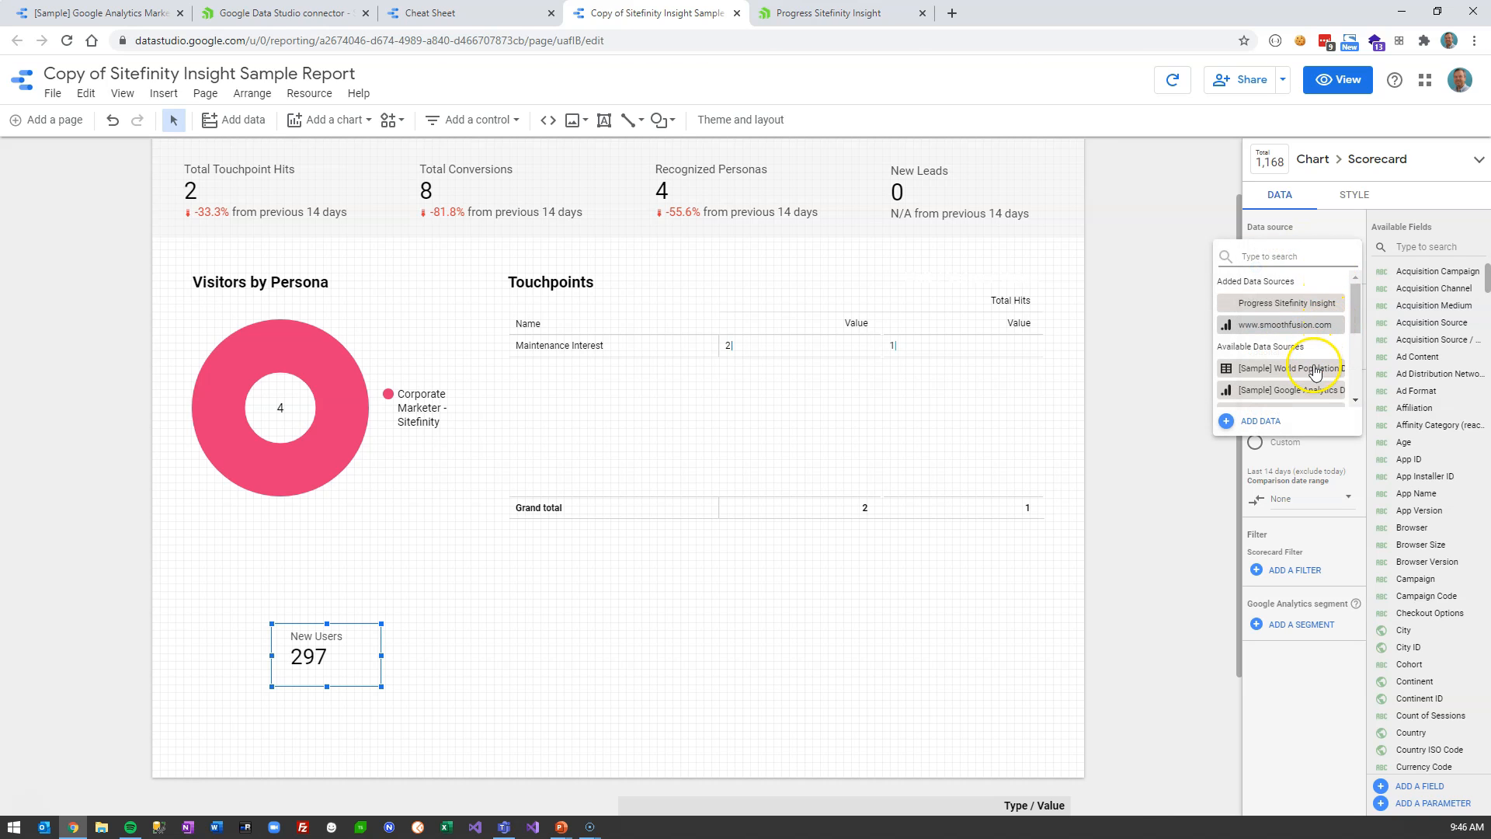
left_click(1266, 326)
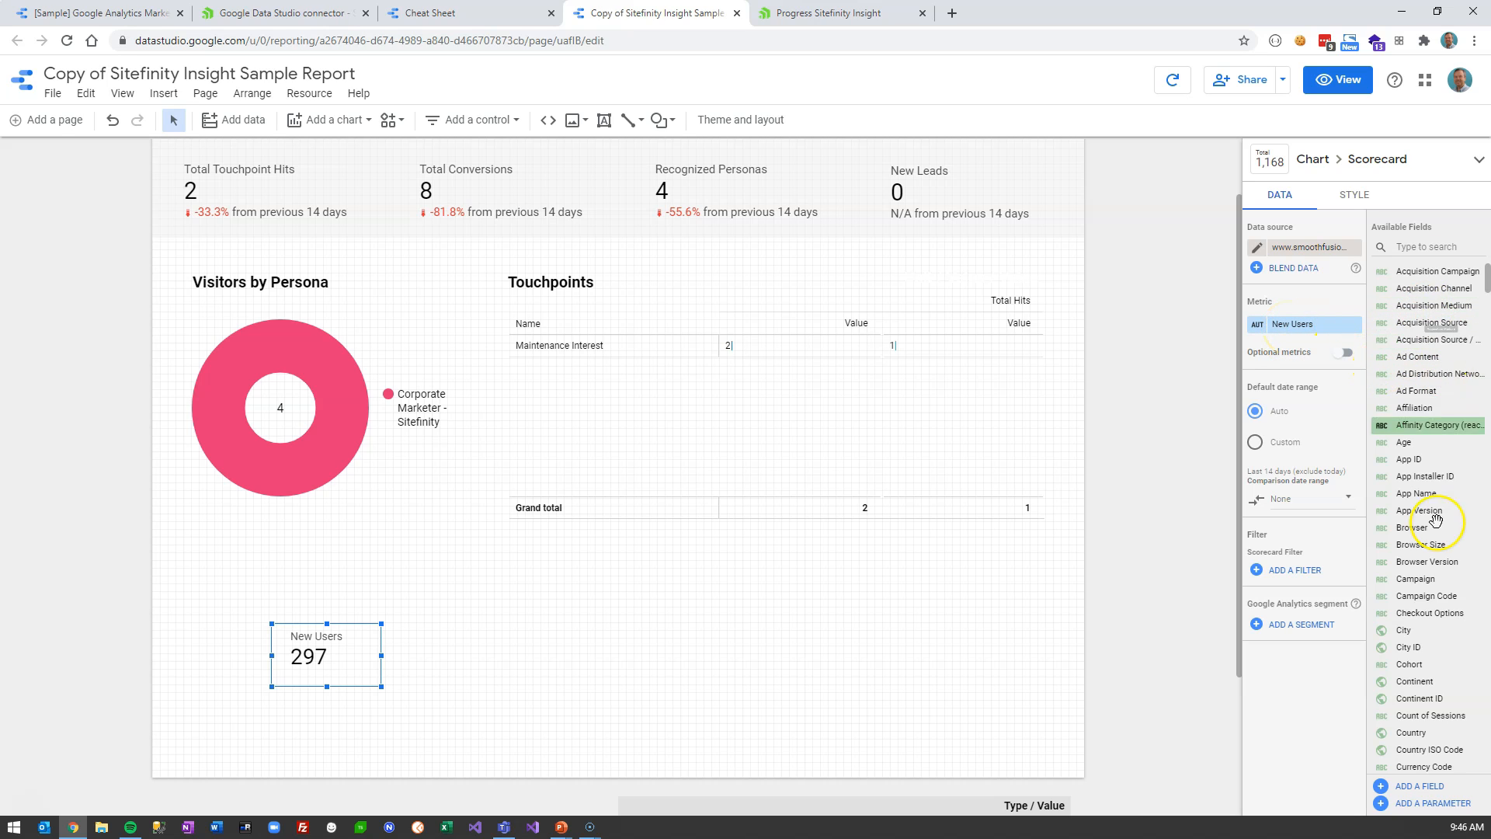
mouse_move(1486, 286)
left_mouse_down()
mouse_move(1486, 420)
mouse_move(1478, 194)
mouse_move(1479, 263)
left_mouse_up()
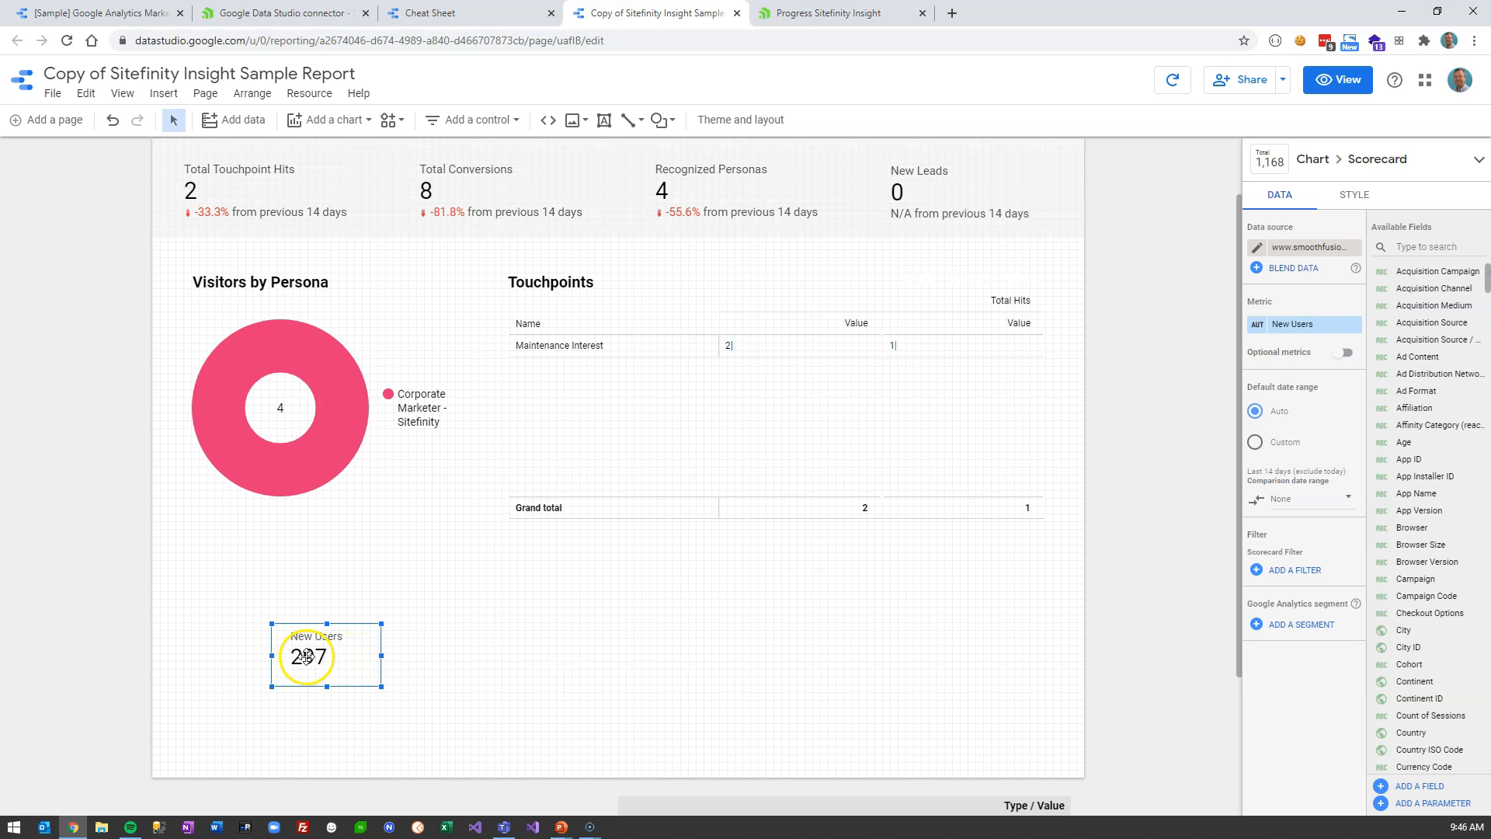
scroll(1441, 625, "down", 10)
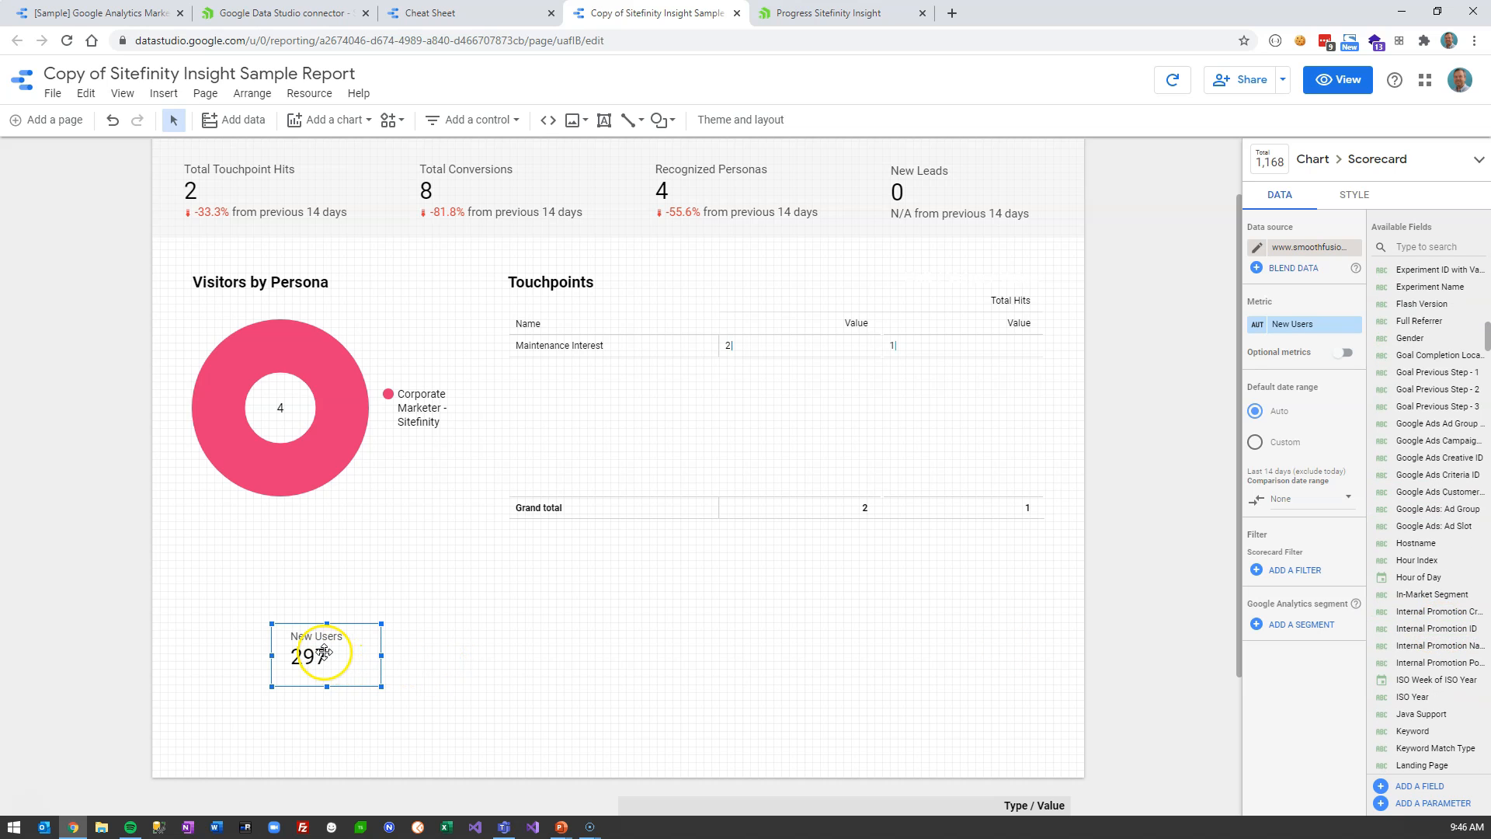
Preview the report in view mode and set its date range to This year
left_click(1343, 80)
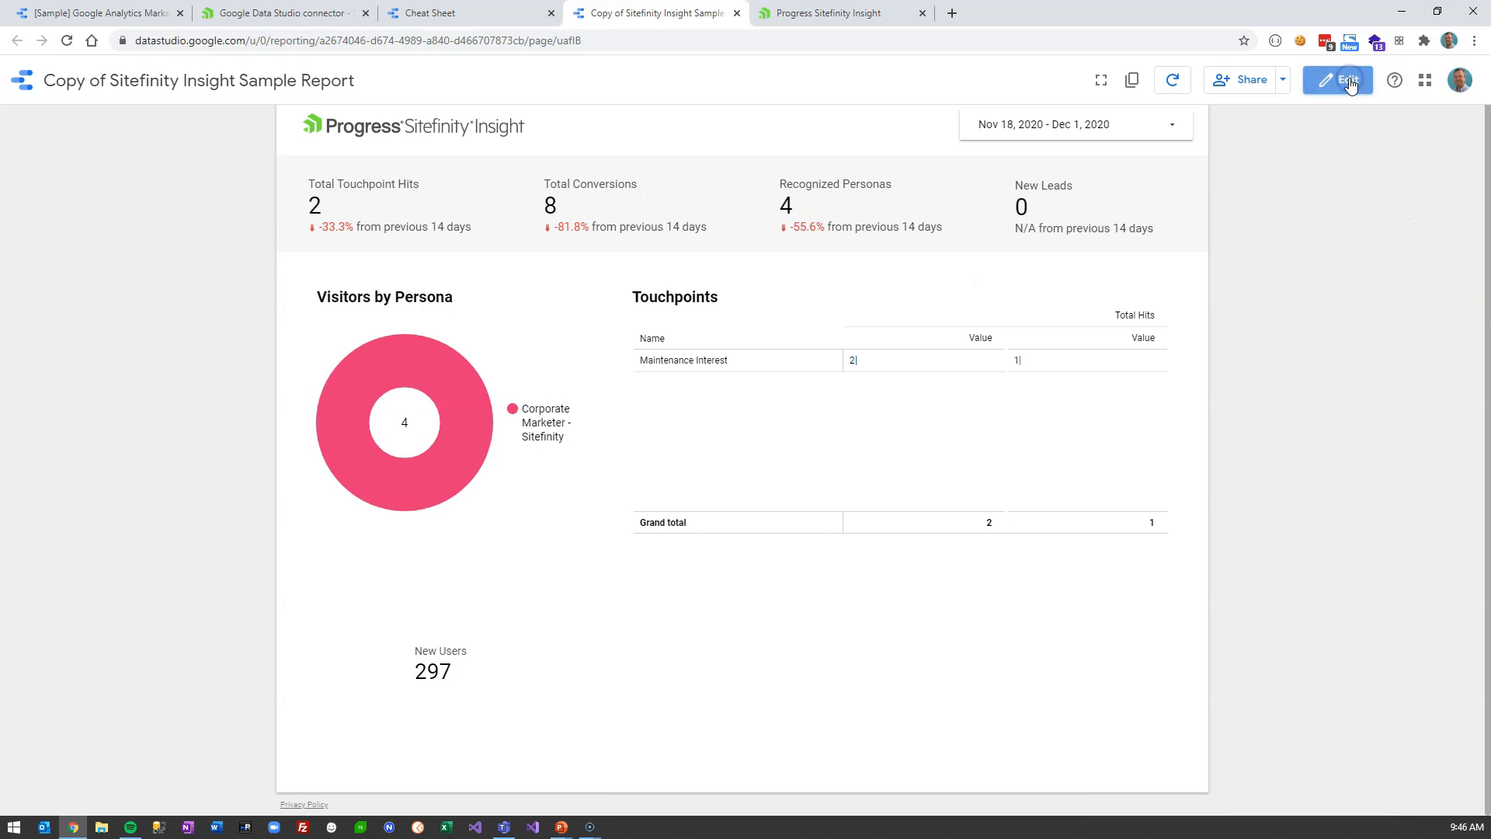
left_click(1016, 126)
left_click(1163, 133)
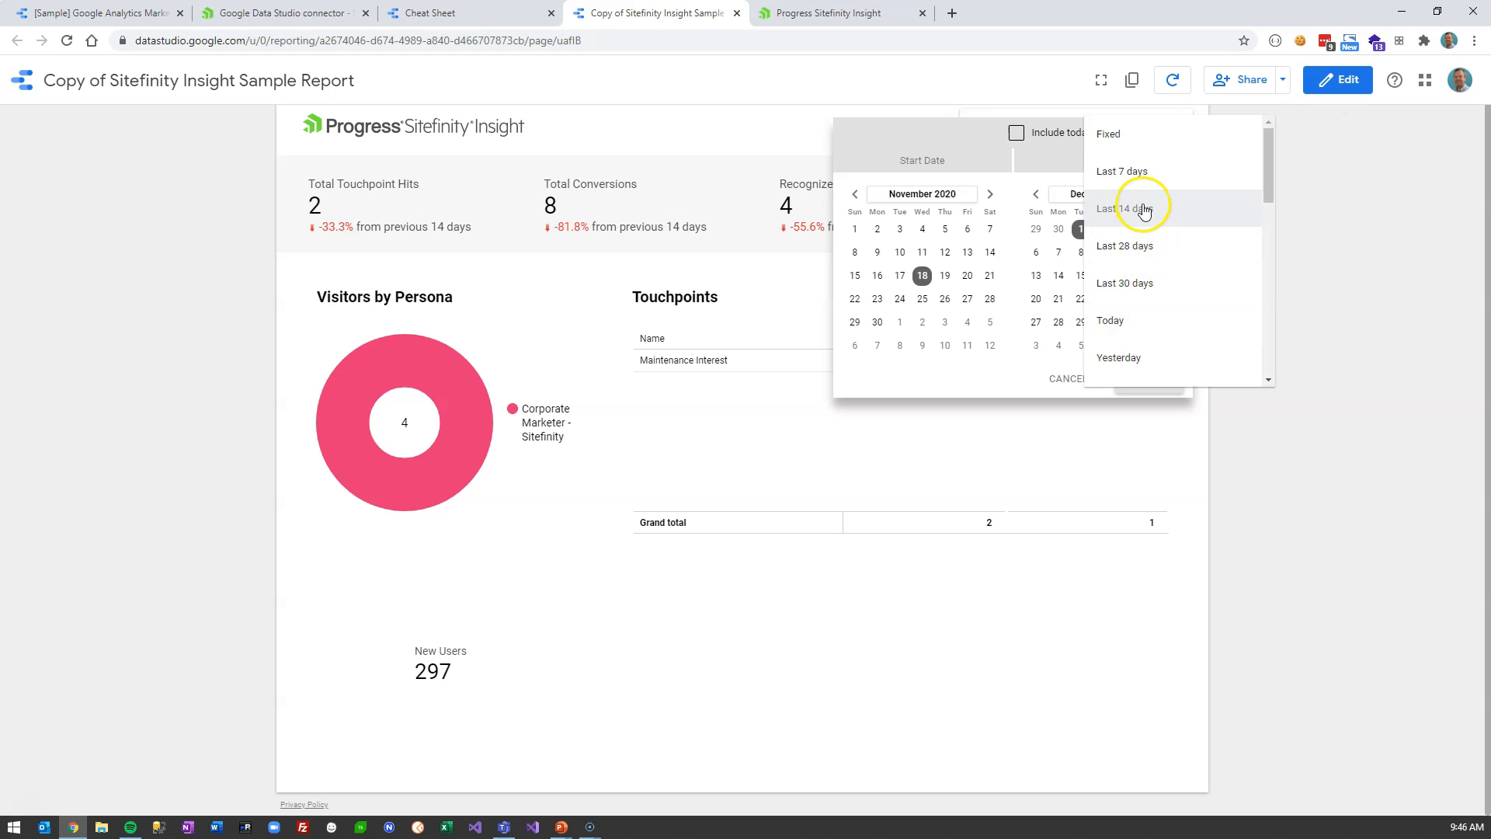
scroll(1161, 295, "down", 1)
scroll(1161, 294, "down", 4)
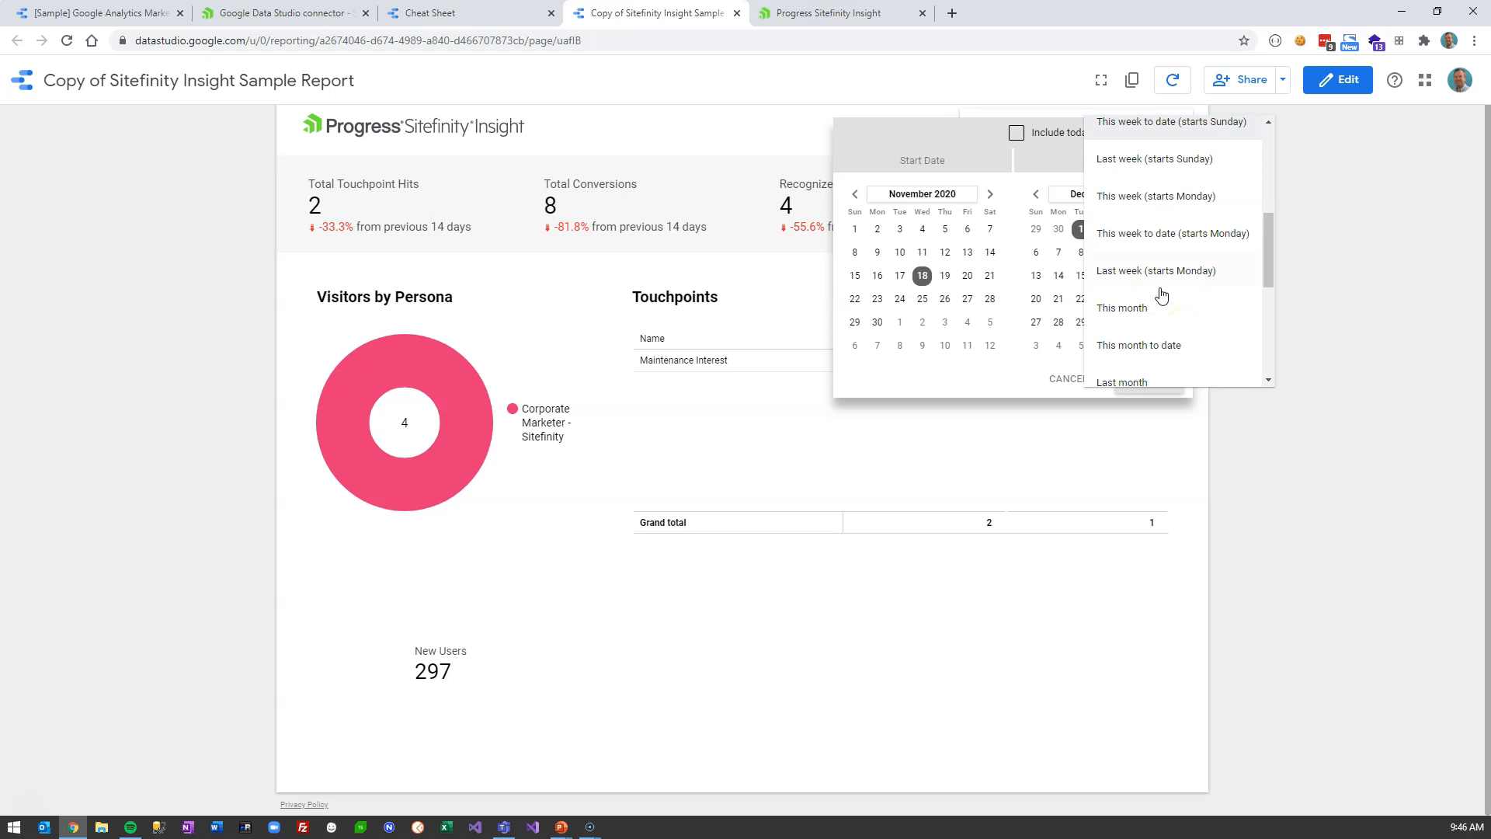
scroll(1161, 326, "down", 3)
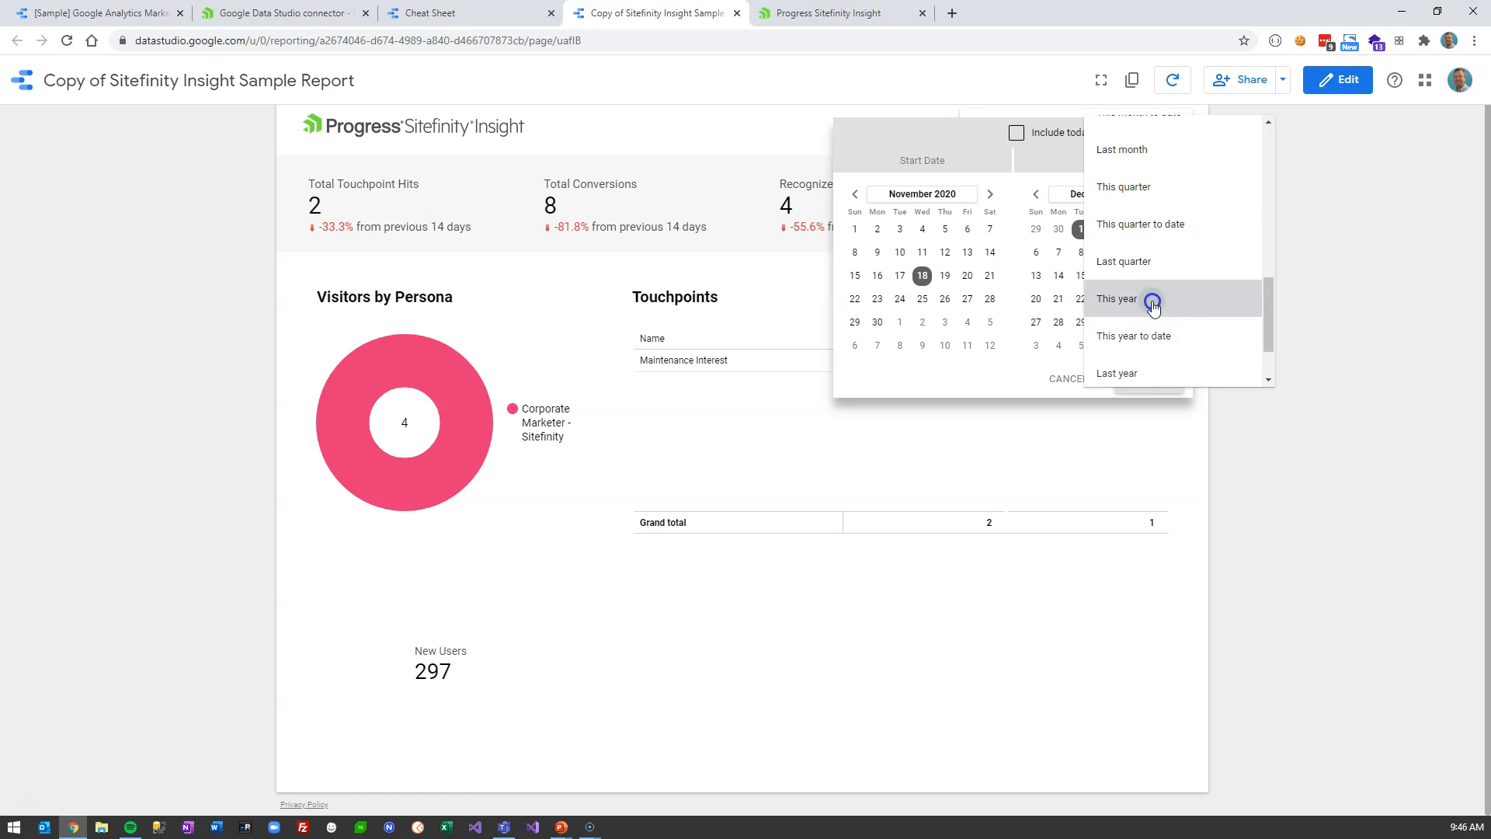
left_click(1148, 301)
left_click(1143, 387)
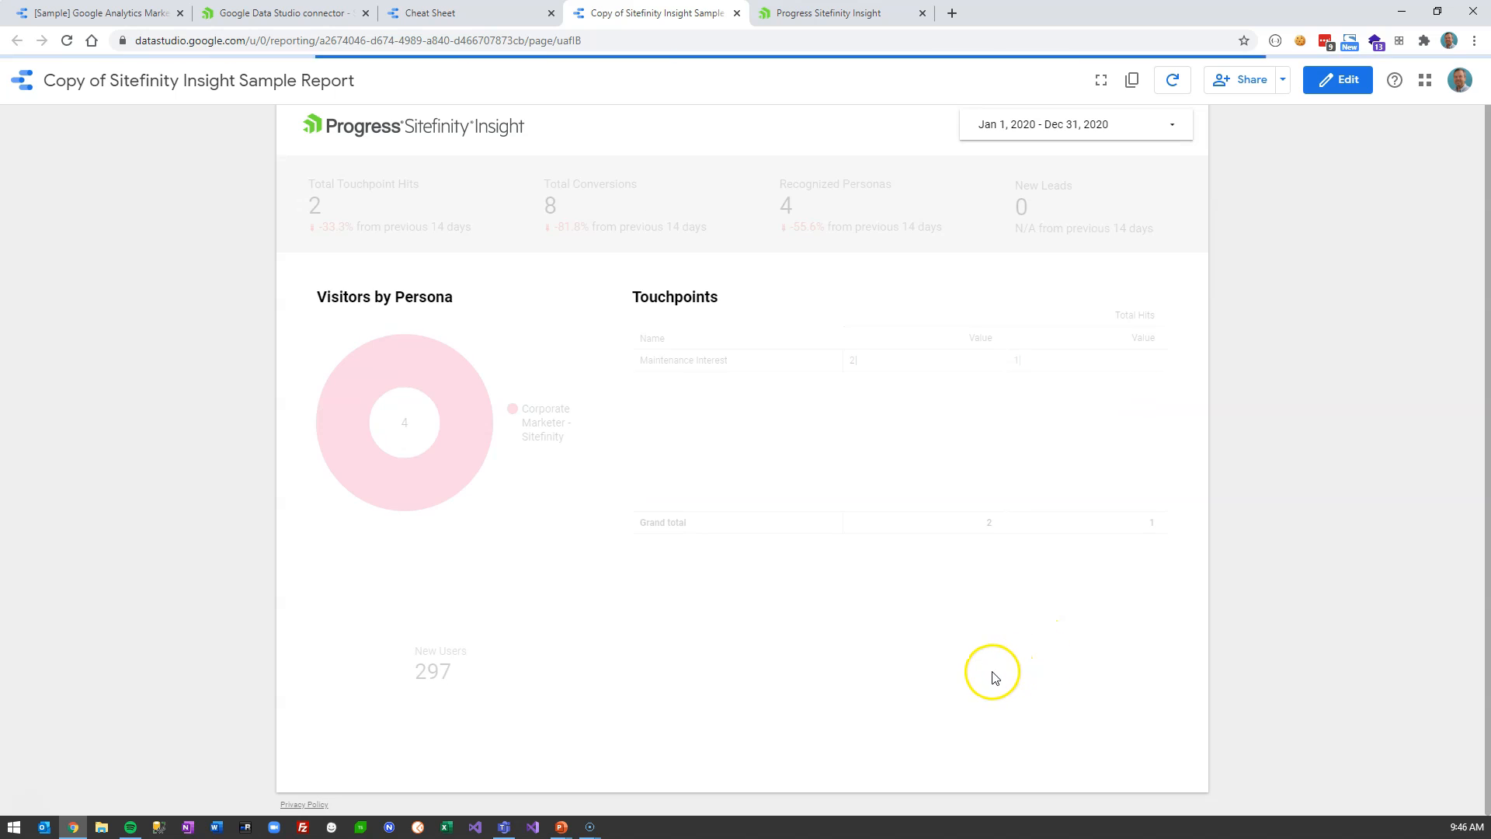